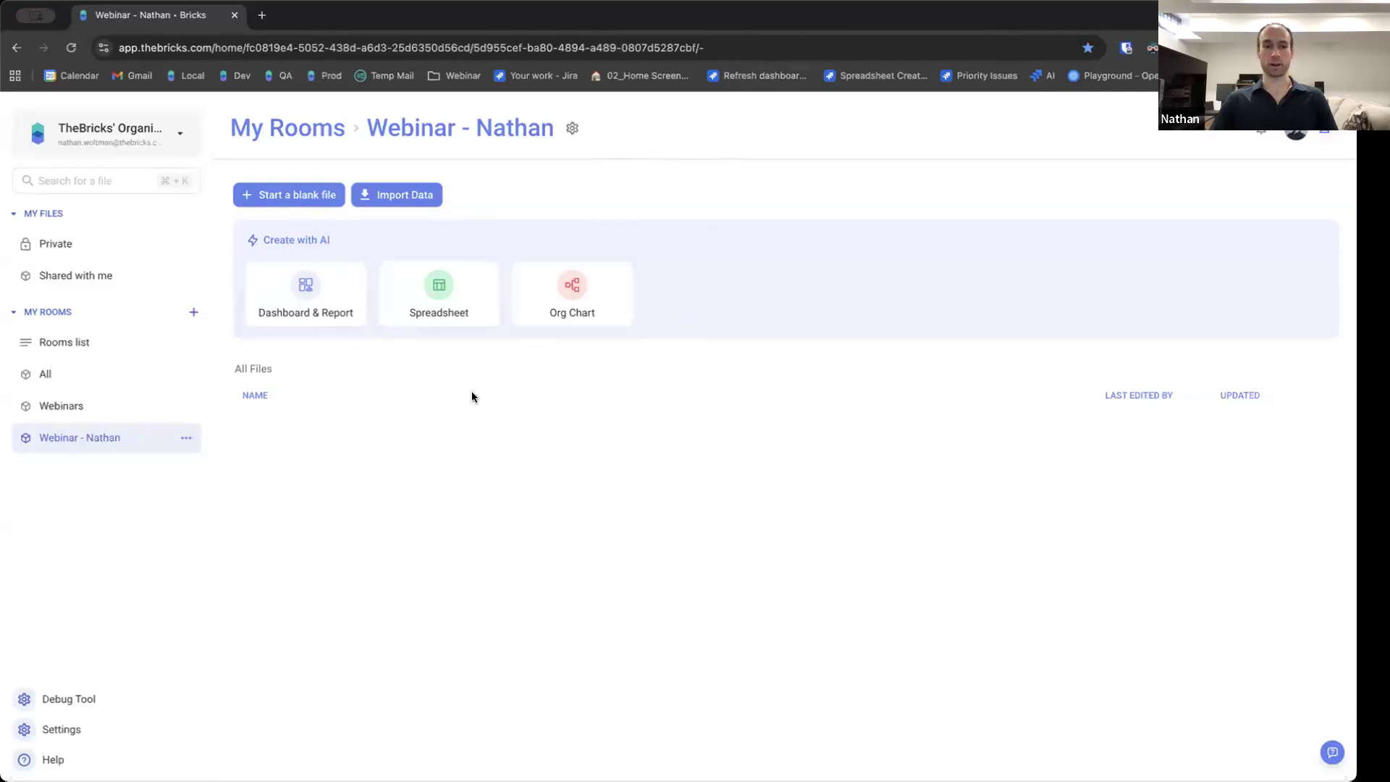
Create an AI Dashboard & Report by importing the Sales_Data_Webinar_Jan-Mar.csv file.
left_click(293, 285)
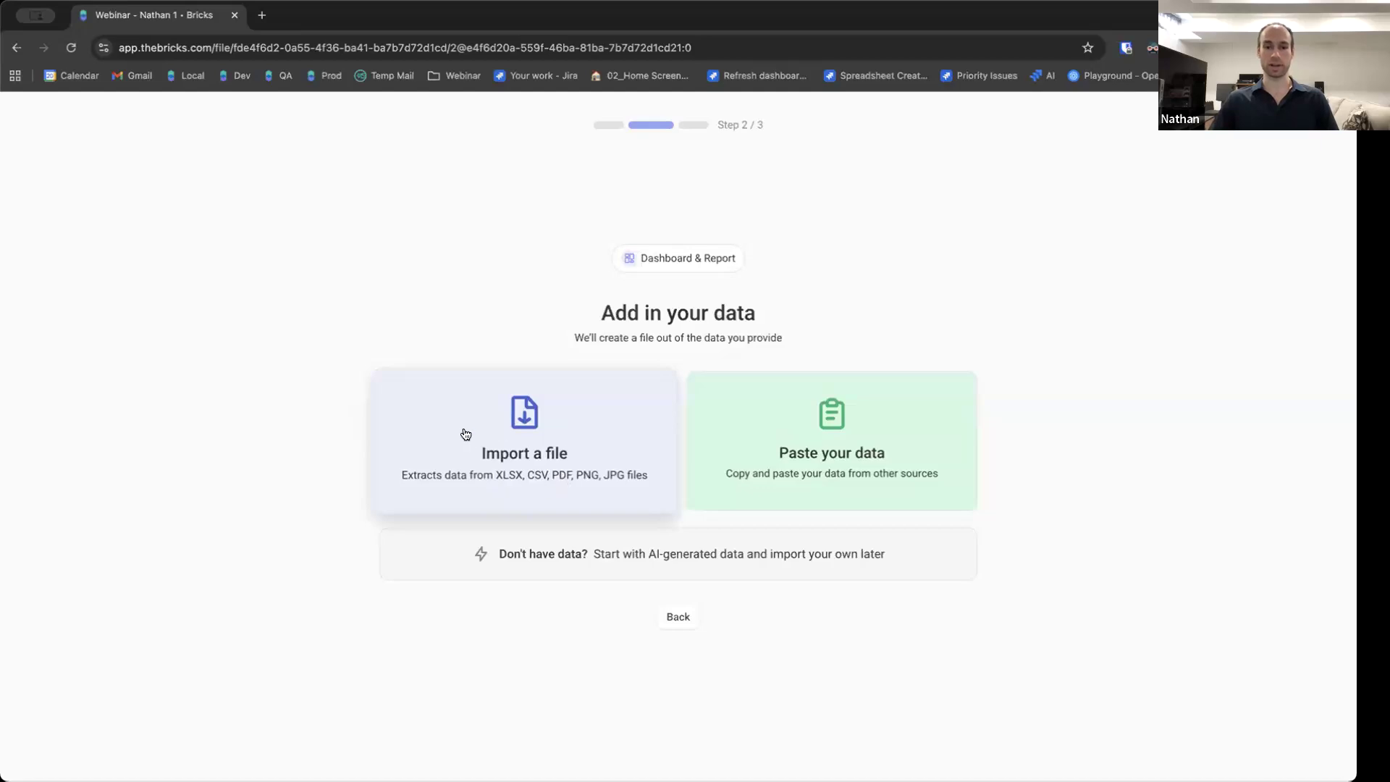
left_click(501, 433)
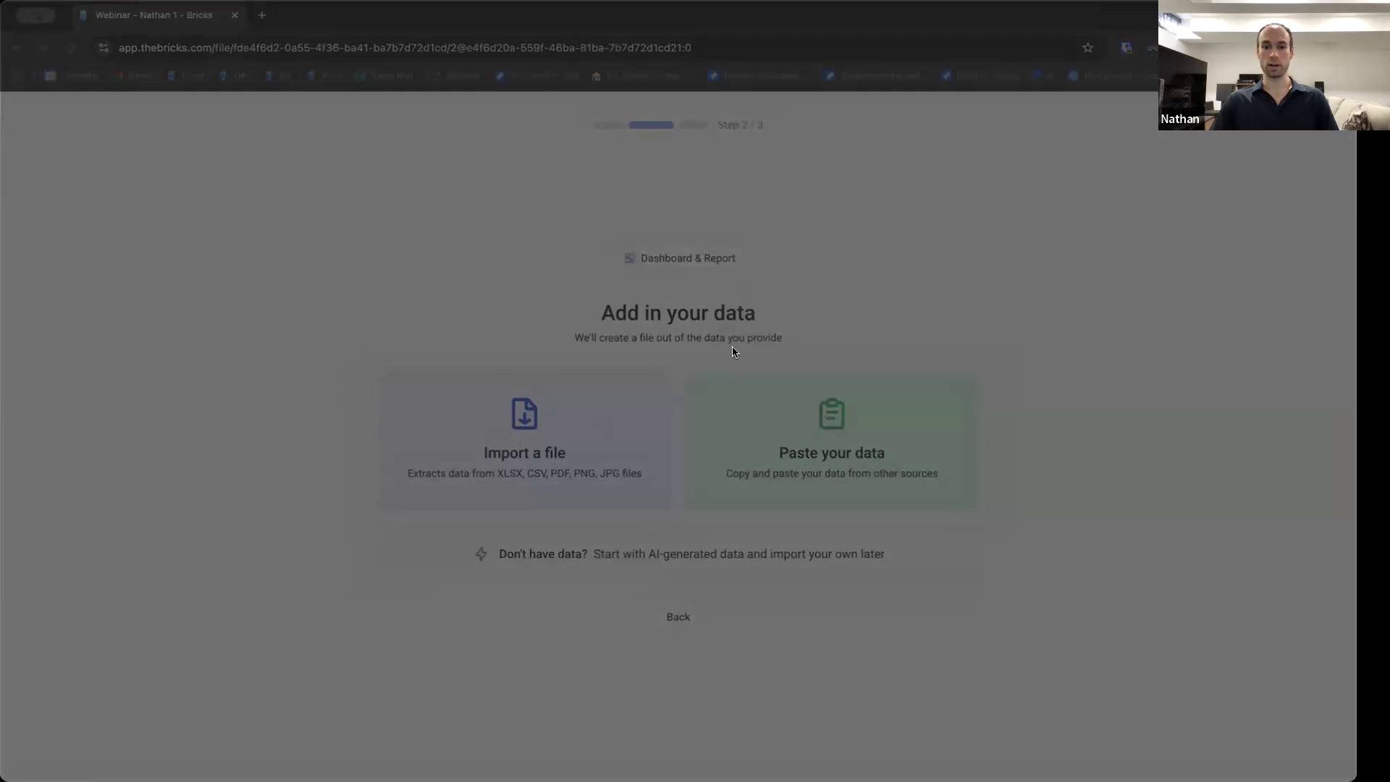
left_click(935, 540)
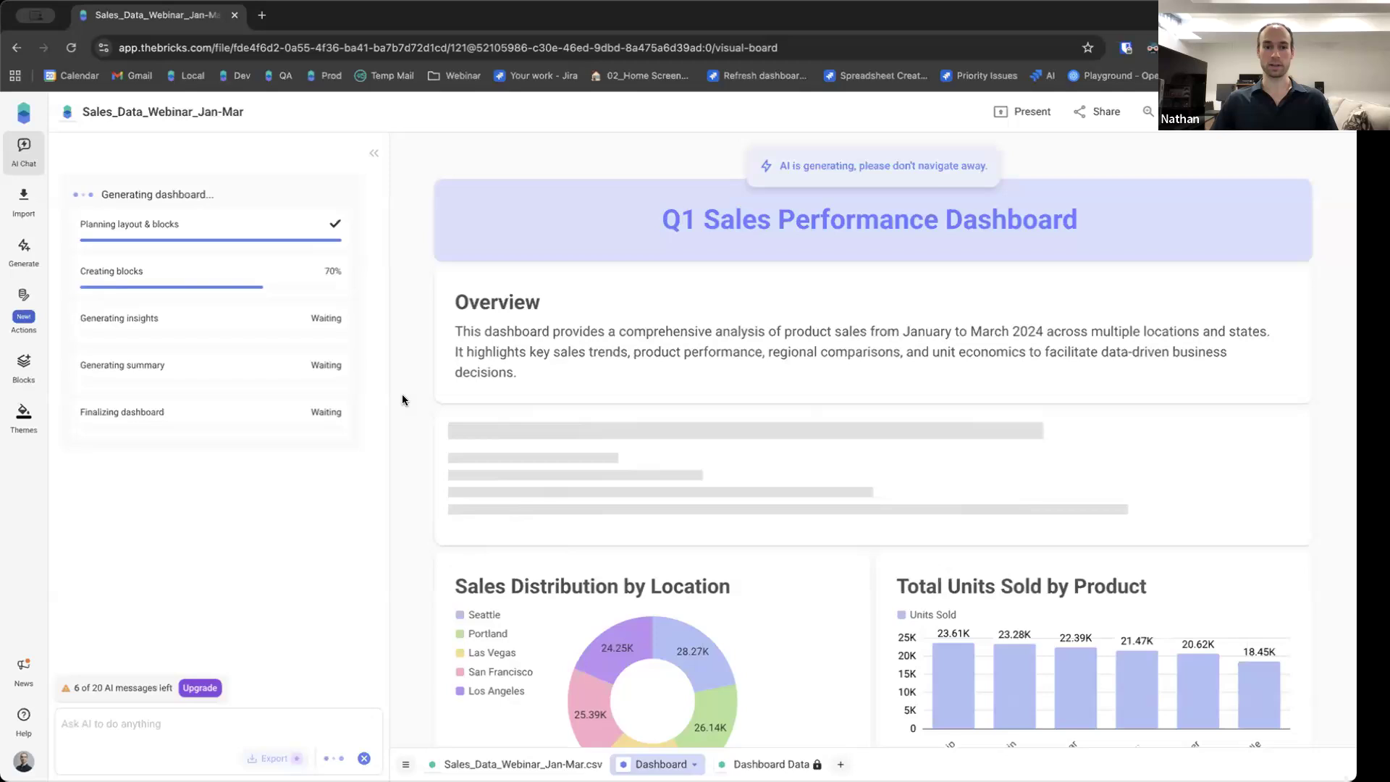
Scroll through the dashboard as it is generated to review its KPI cards and charts.
scroll(402, 401, "down", 4)
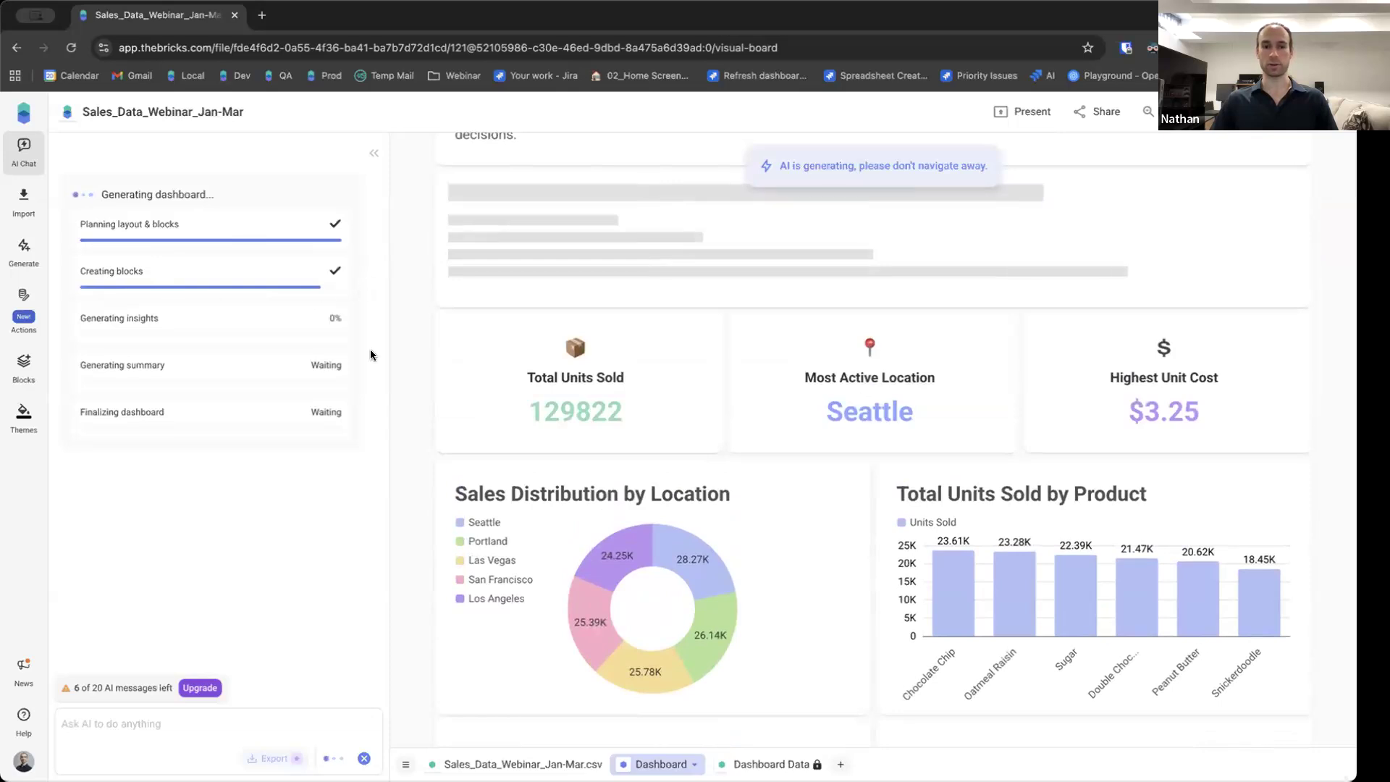
scroll(403, 326, "down", 2)
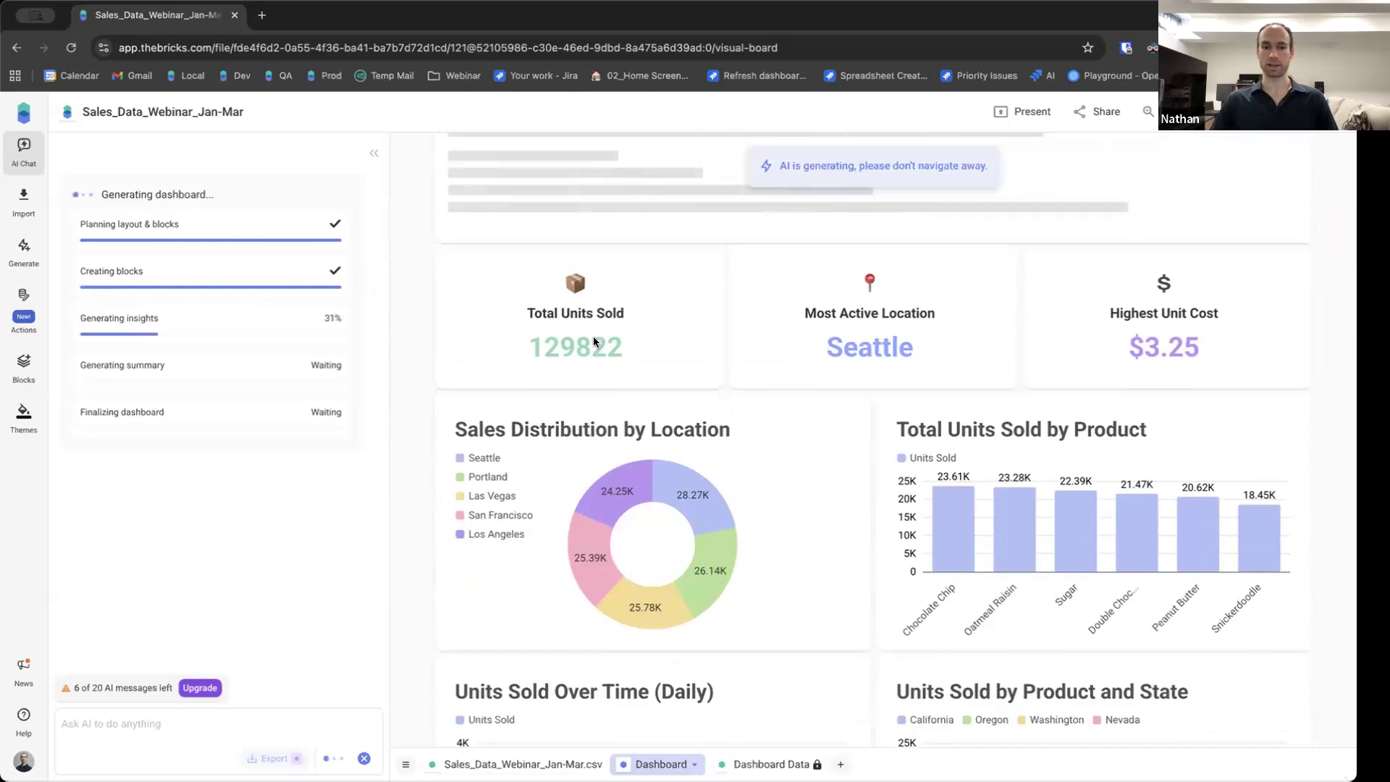
scroll(419, 362, "down", 5)
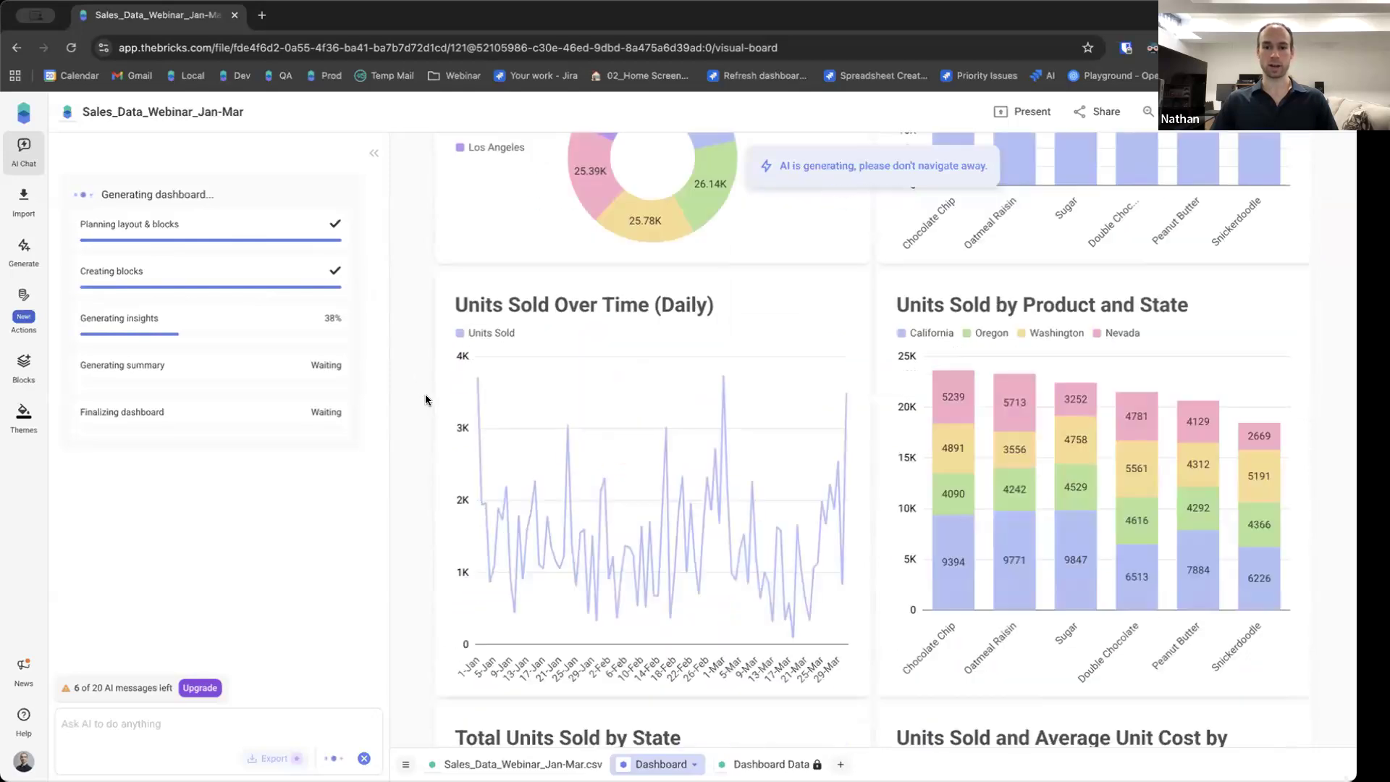
scroll(425, 399, "down", 9)
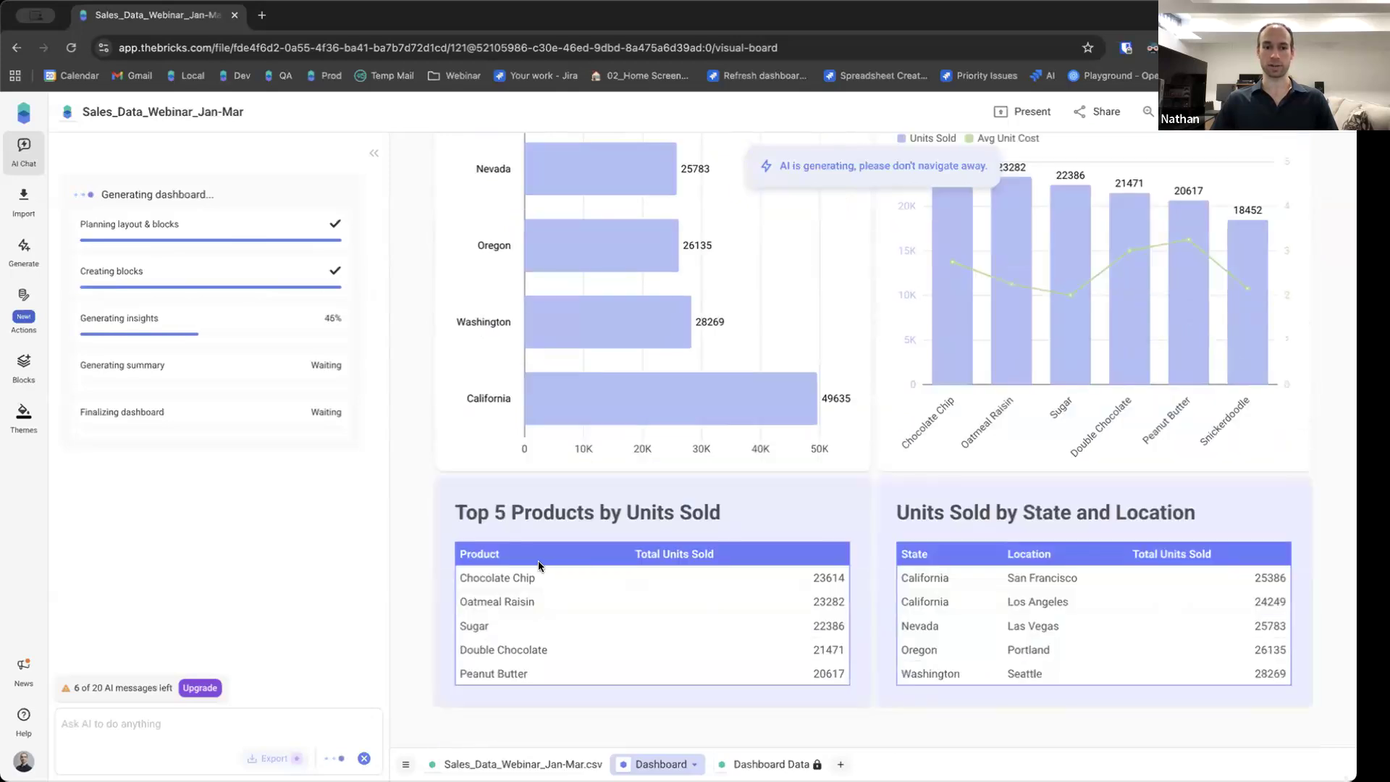
scroll(424, 506, "up", 15)
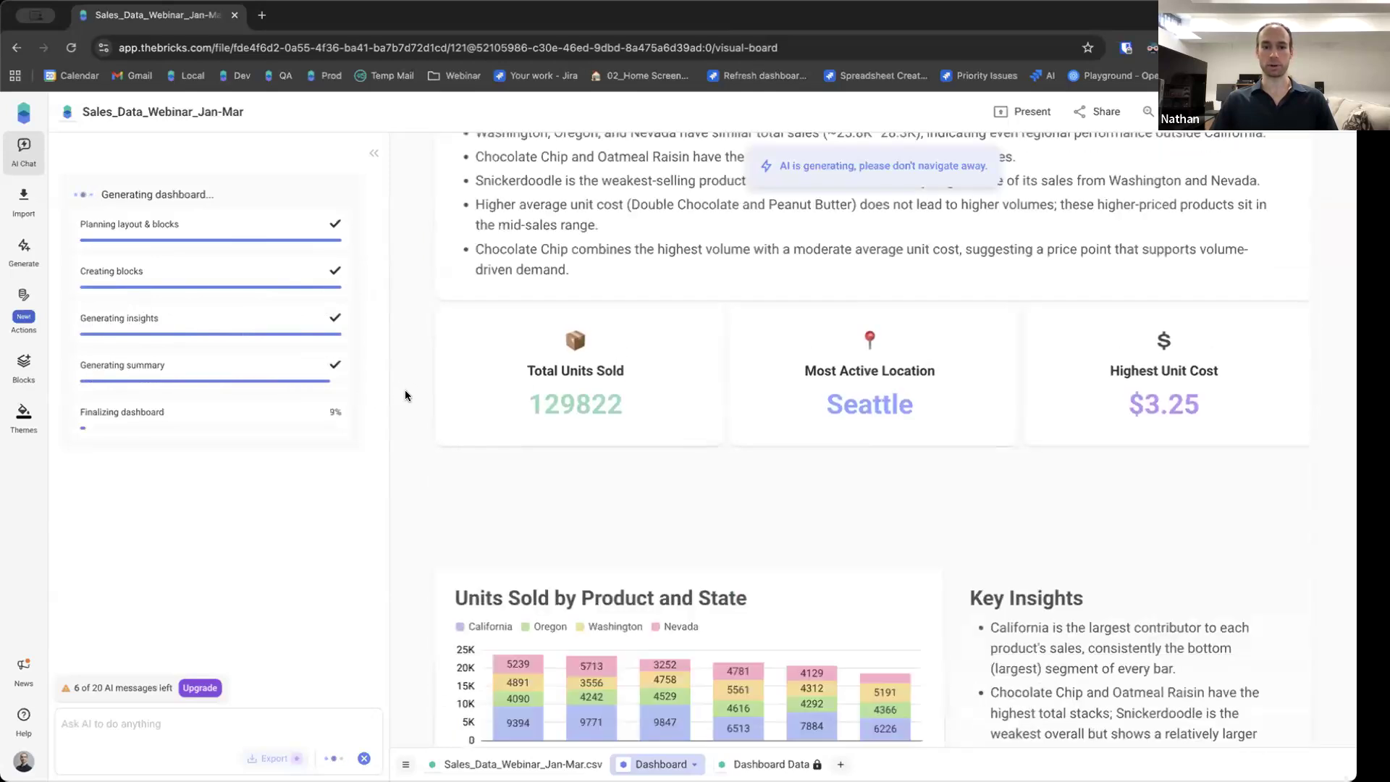
scroll(405, 389, "down", 1)
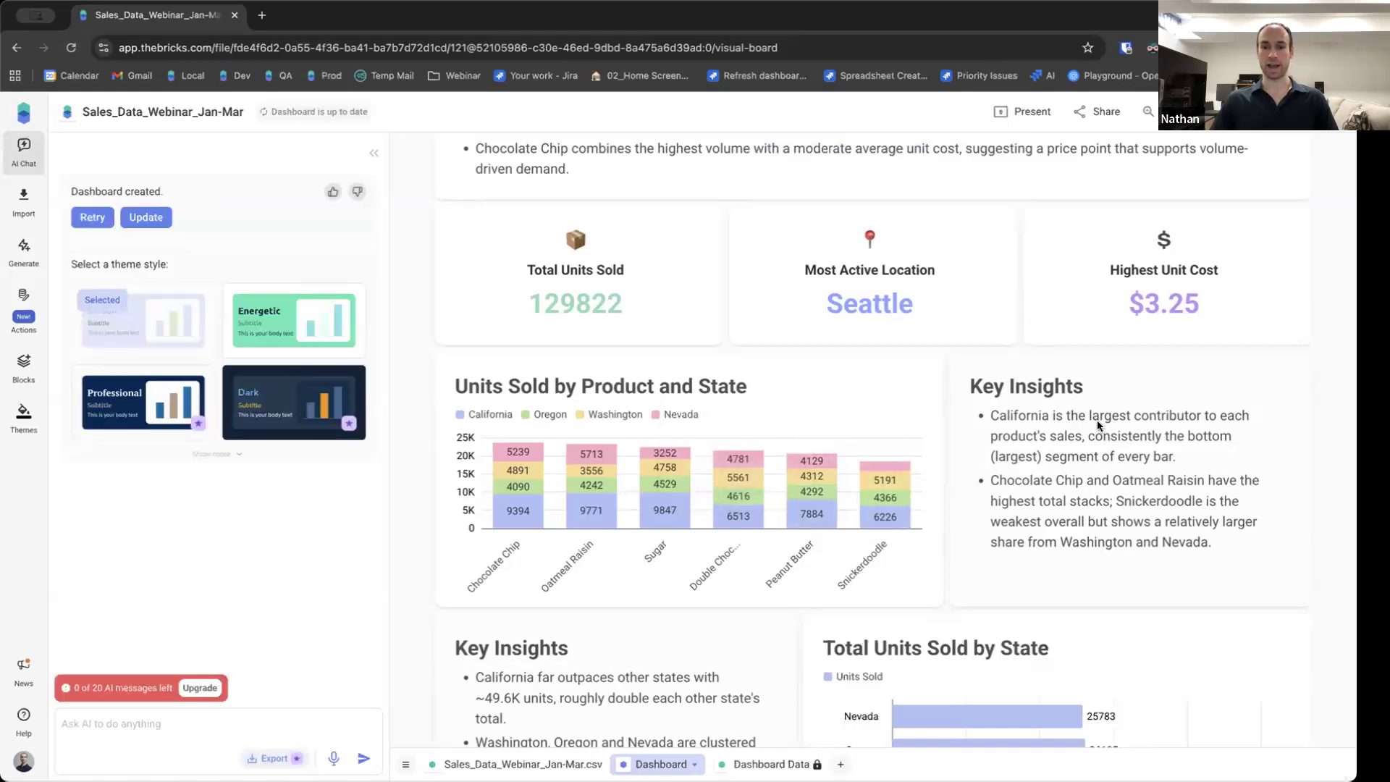
scroll(1114, 427, "down", 1)
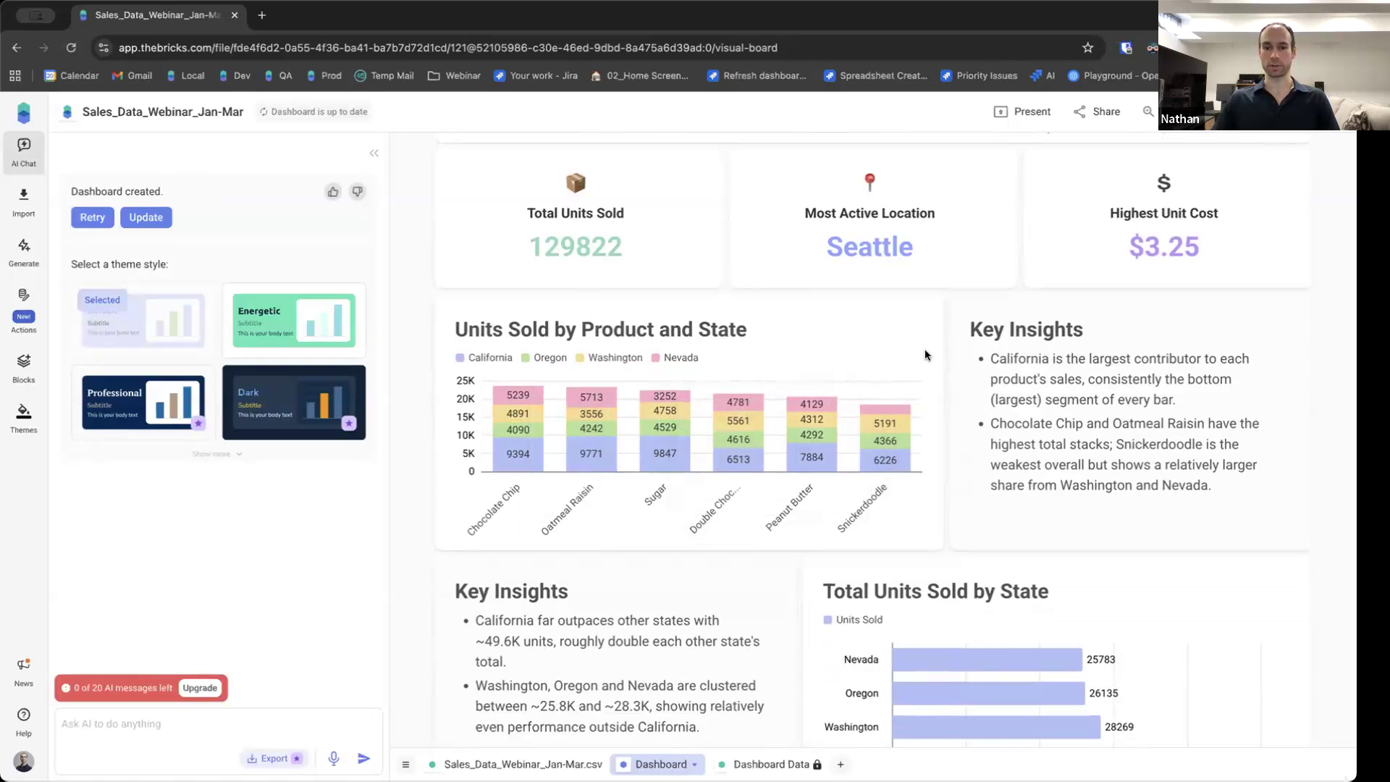
scroll(1134, 529, "down", 3)
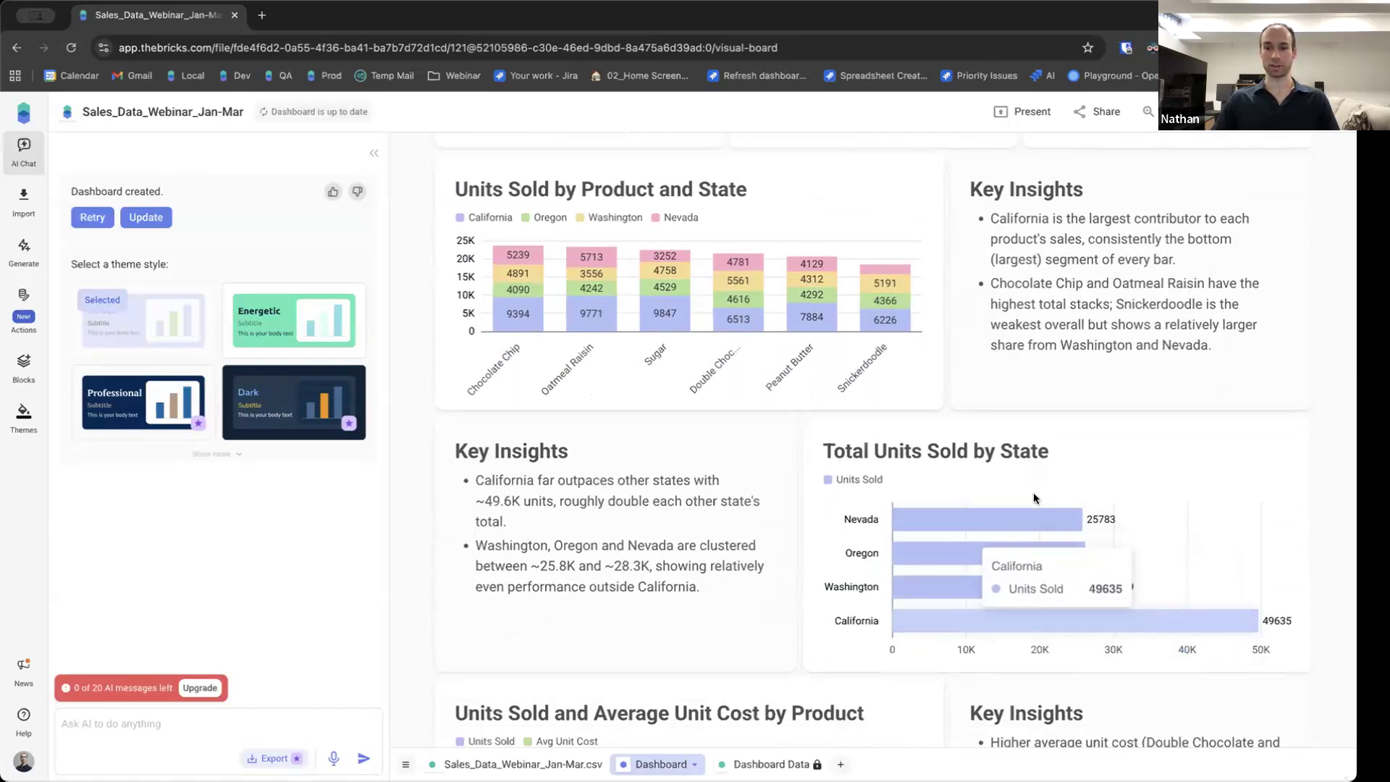
mouse_move(911, 531)
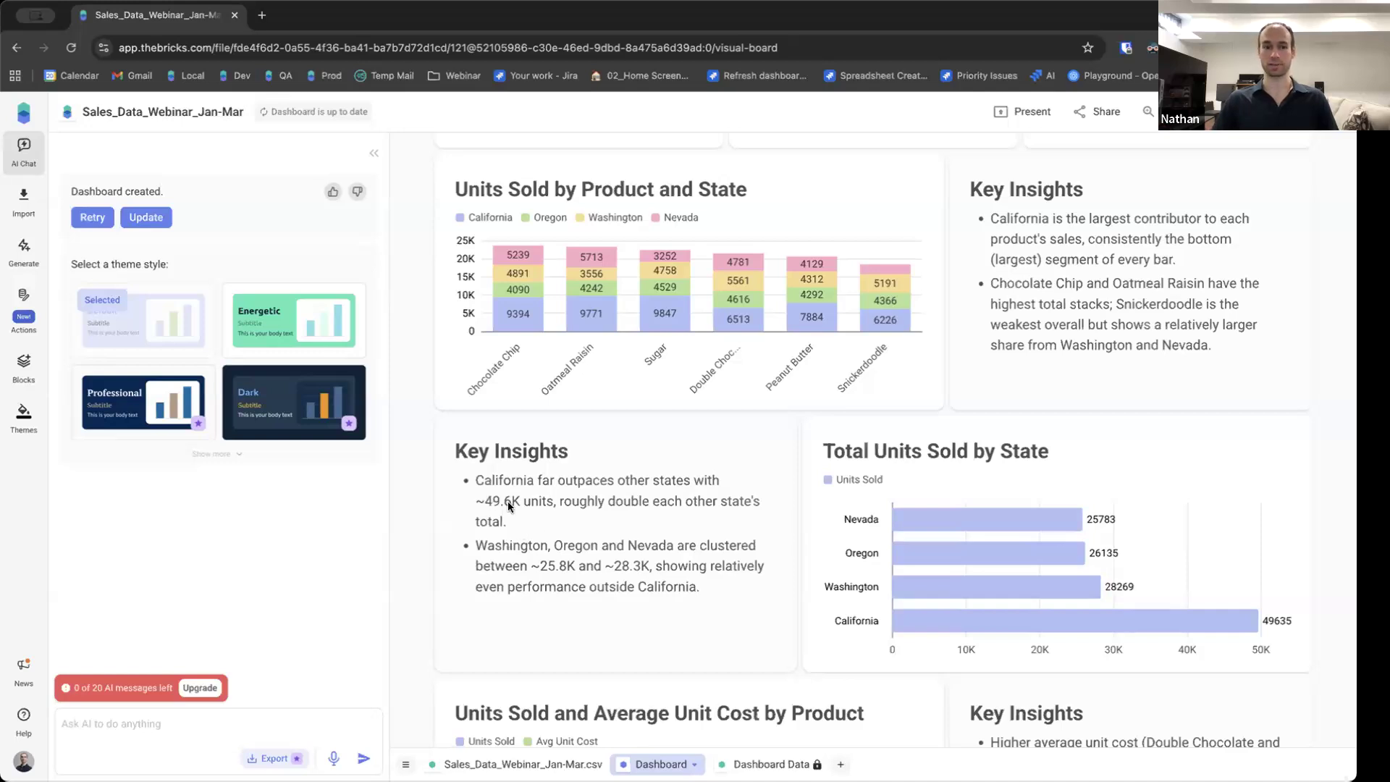
Review the finished dashboard's Overview and Overall Insights sections.
scroll(463, 499, "up", 10)
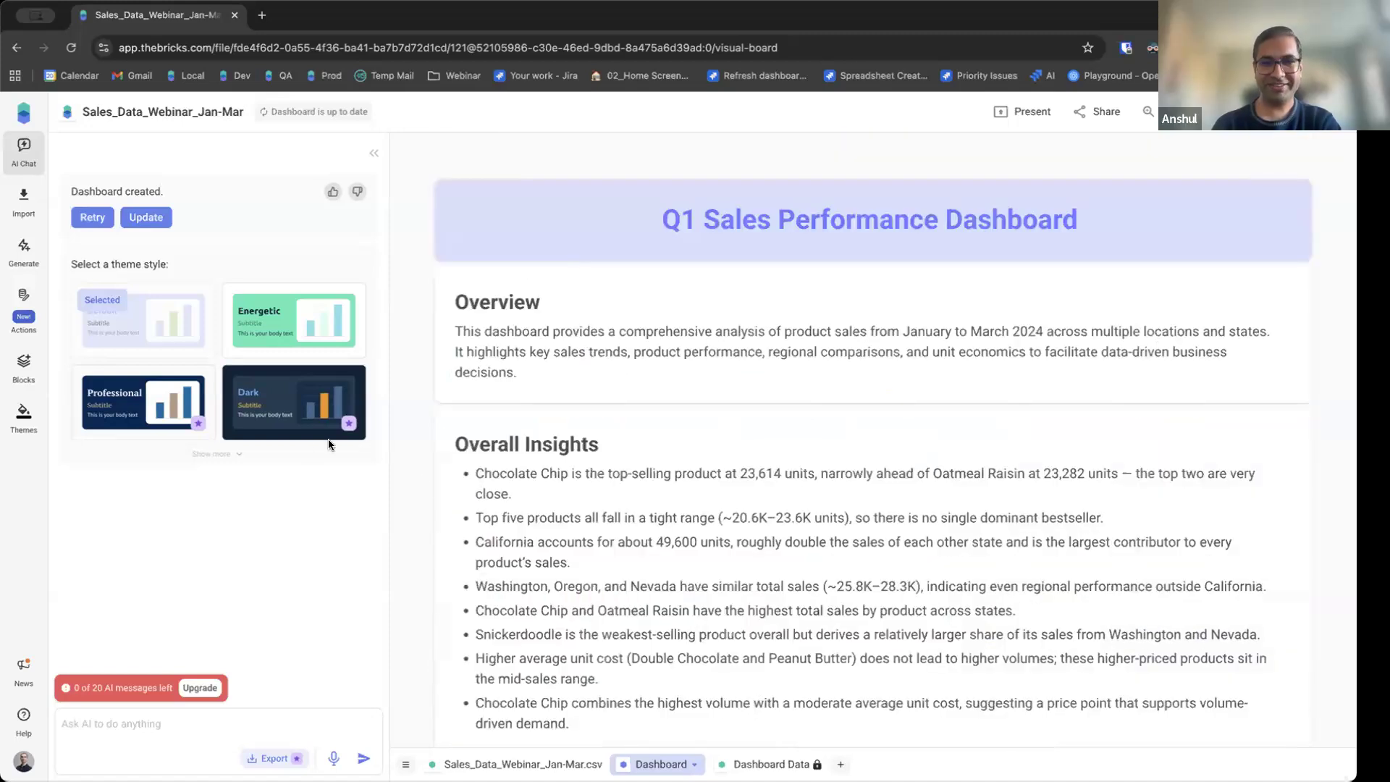
scroll(408, 391, "down", 2)
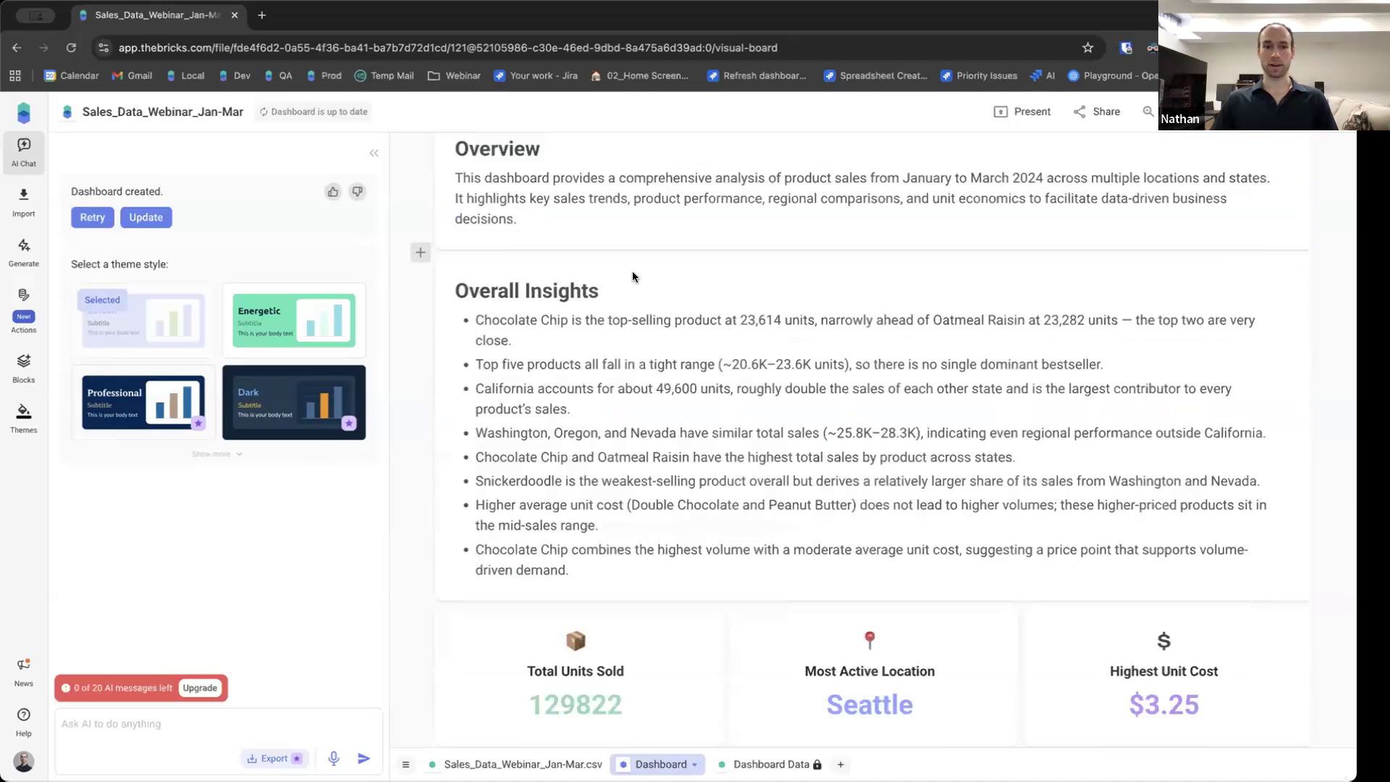
scroll(676, 218, "up", 2)
scroll(766, 333, "down", 1)
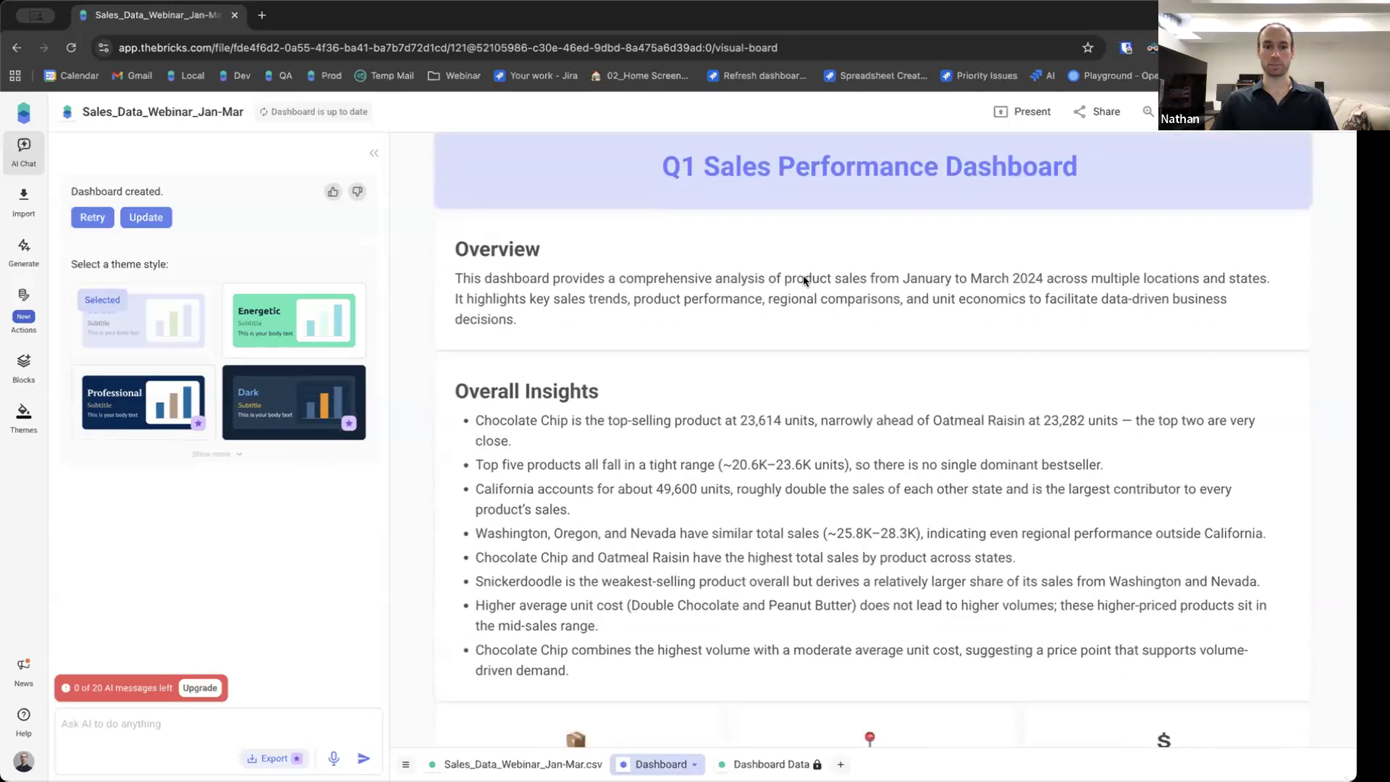
scroll(734, 346, "down", 1)
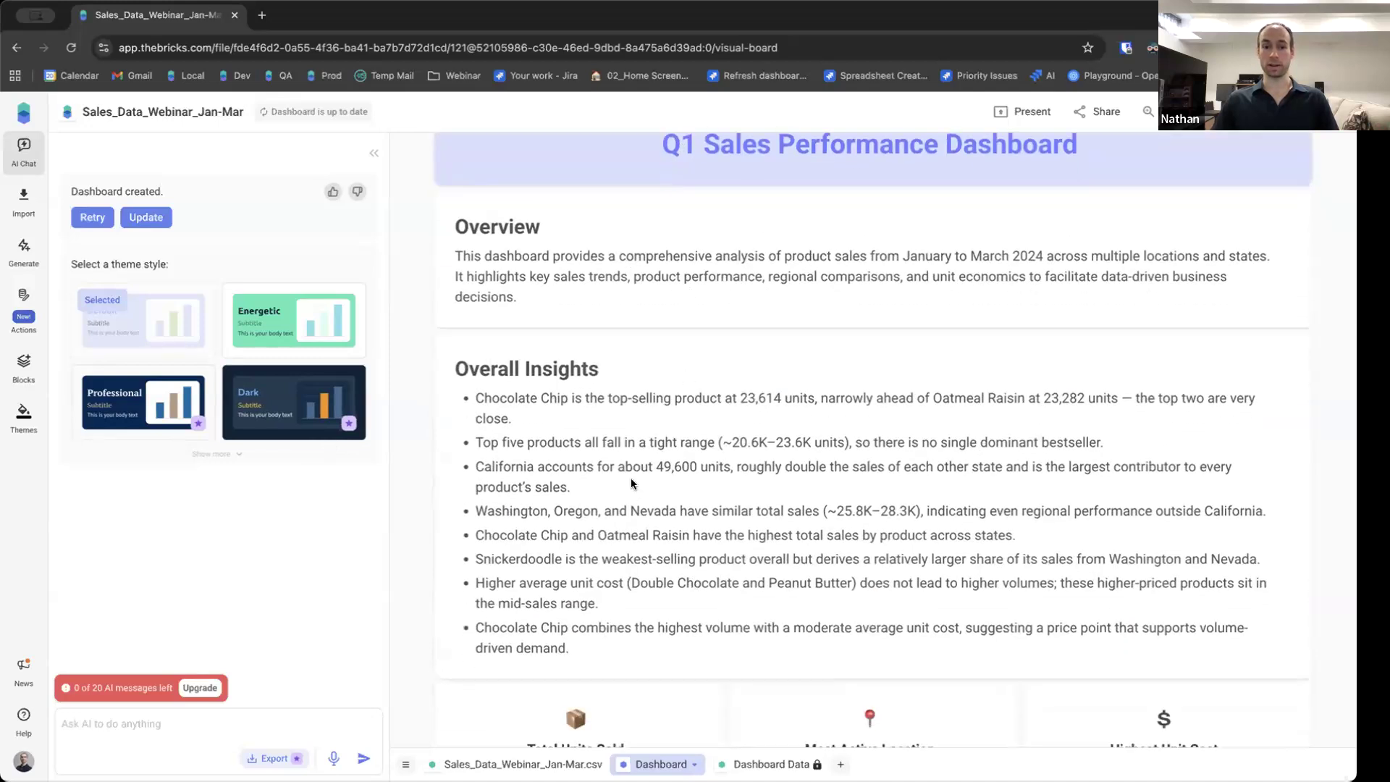
scroll(631, 479, "down", 3)
scroll(640, 327, "up", 3)
scroll(692, 395, "down", 1)
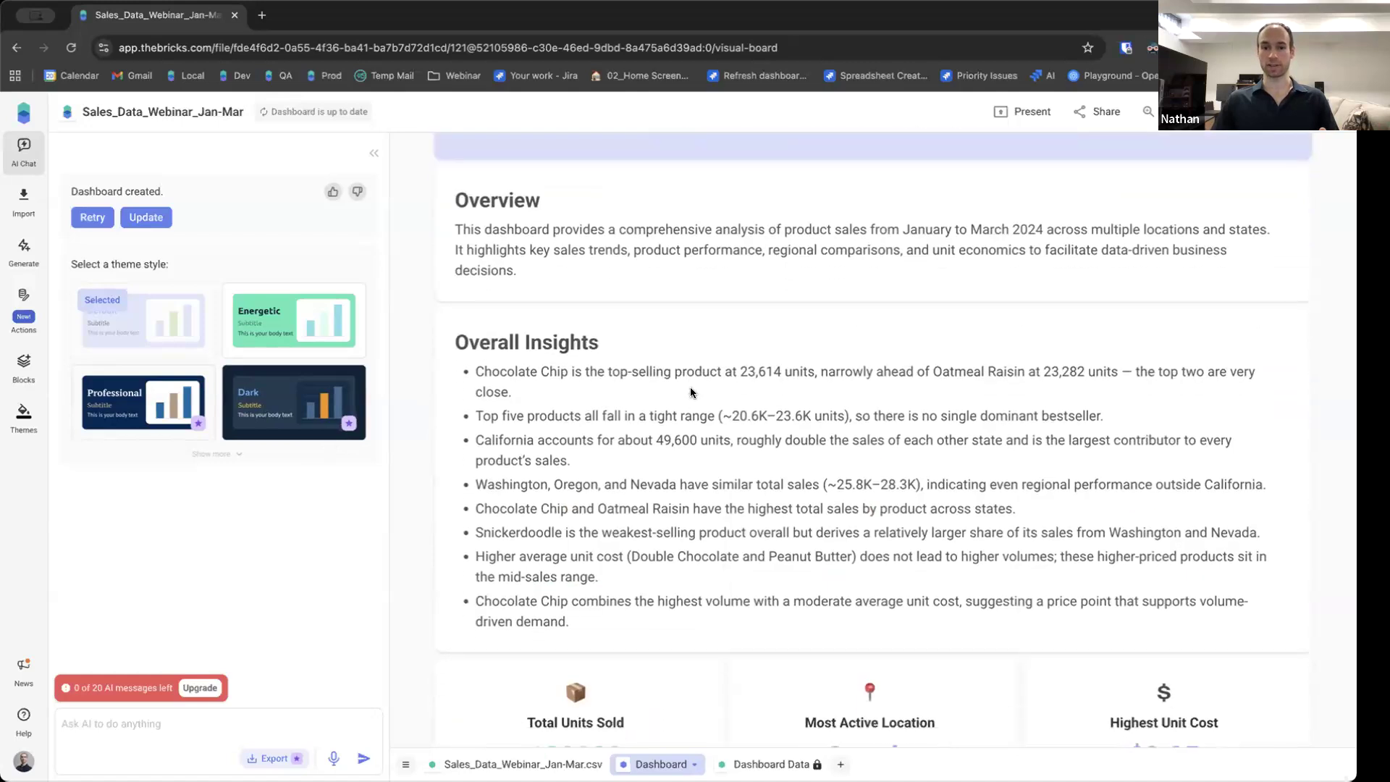
scroll(691, 392, "down", 4)
scroll(1051, 662, "up", 5)
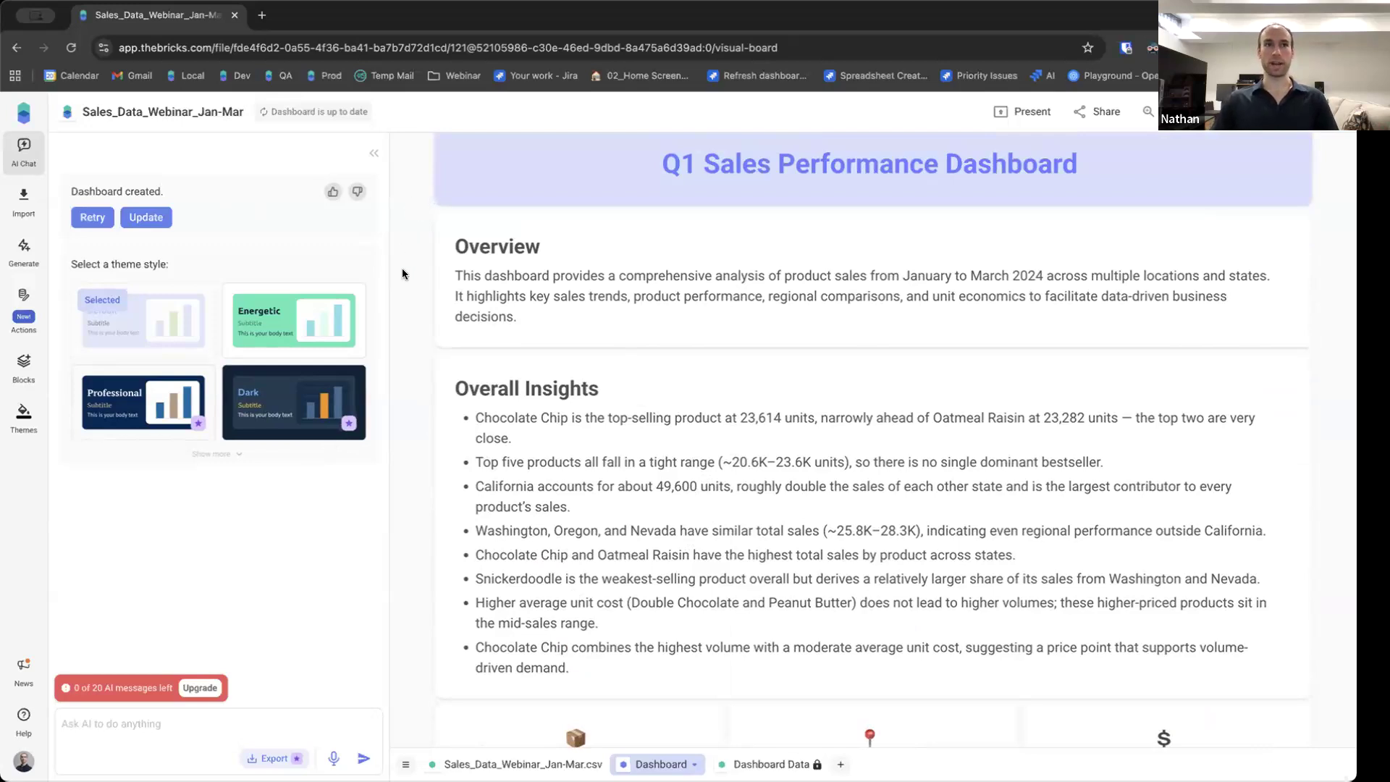
scroll(431, 334, "down", 3)
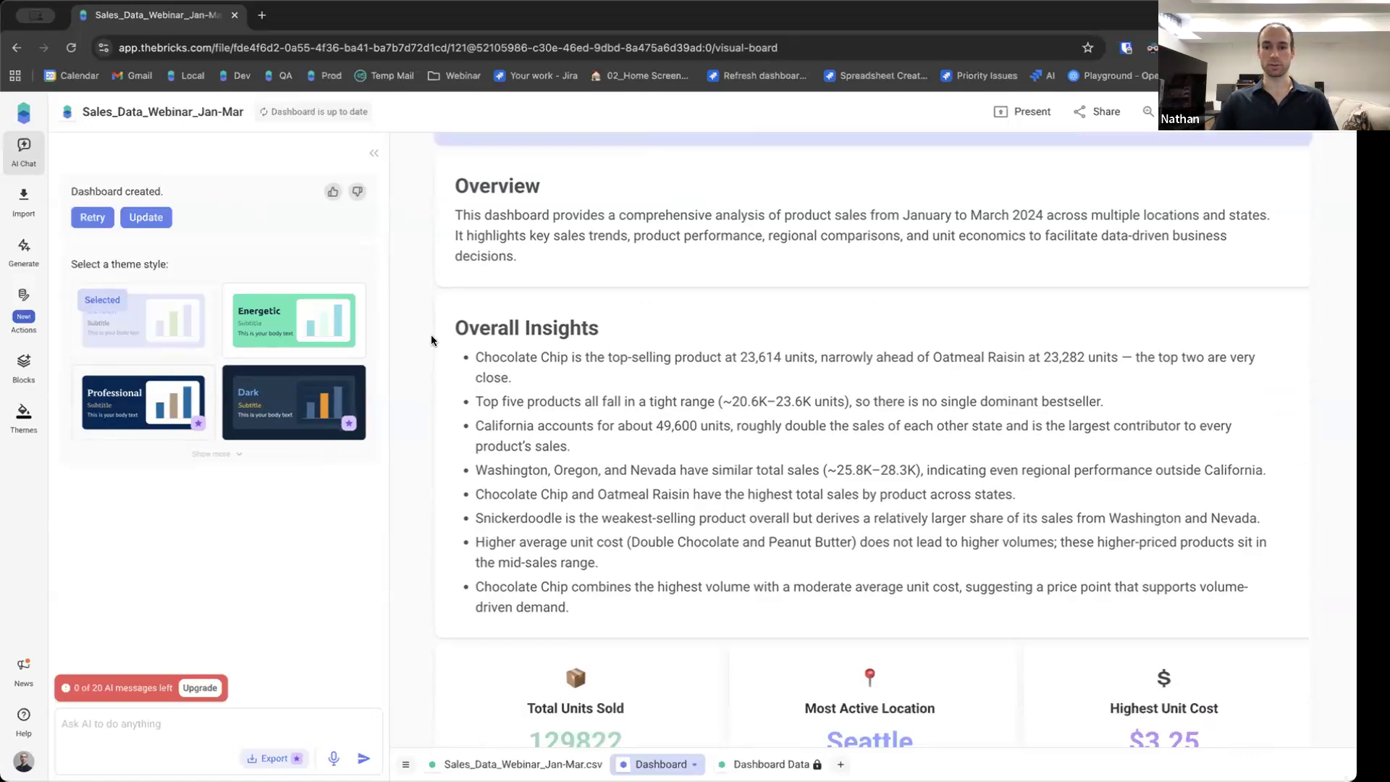
scroll(431, 333, "down", 2)
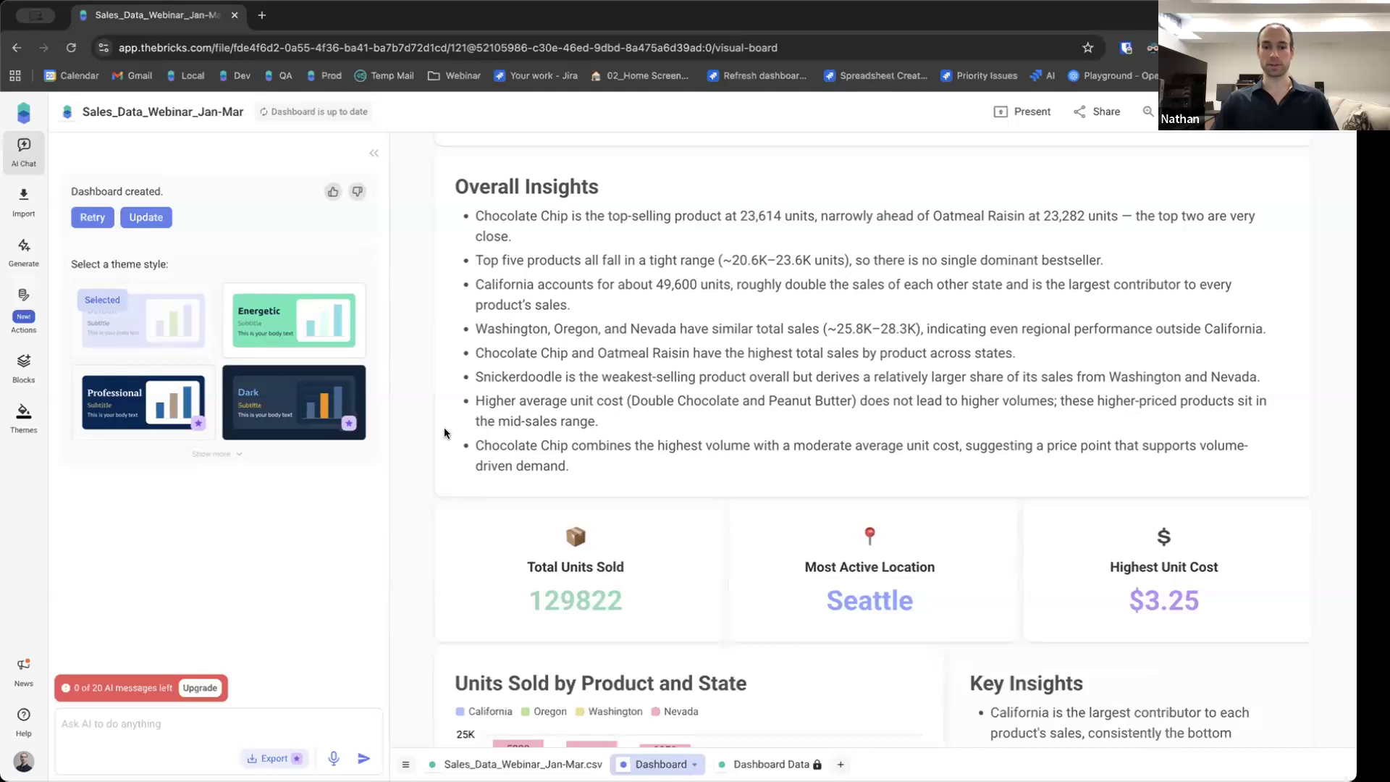
scroll(444, 432, "down", 1)
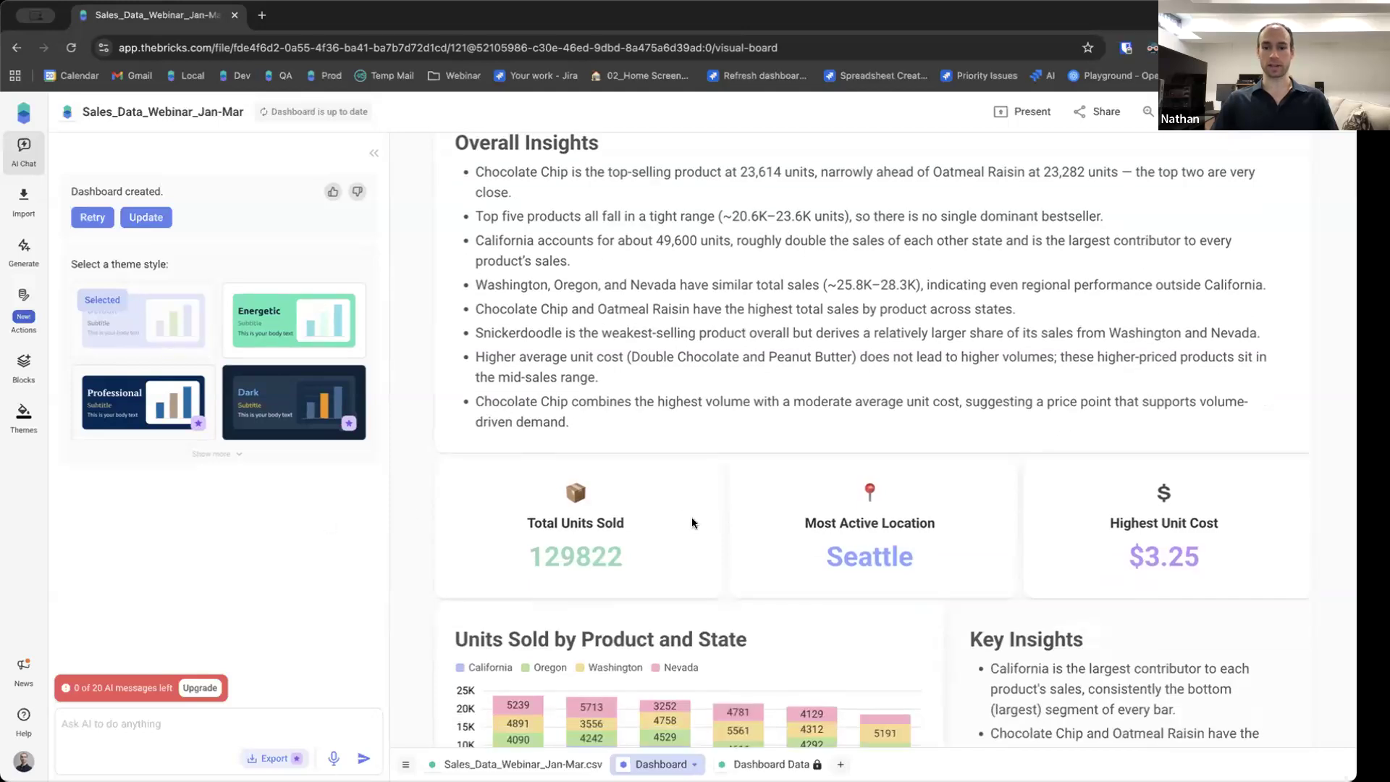
Show all theme styles and apply the Energetic theme to the dashboard.
left_click(221, 453)
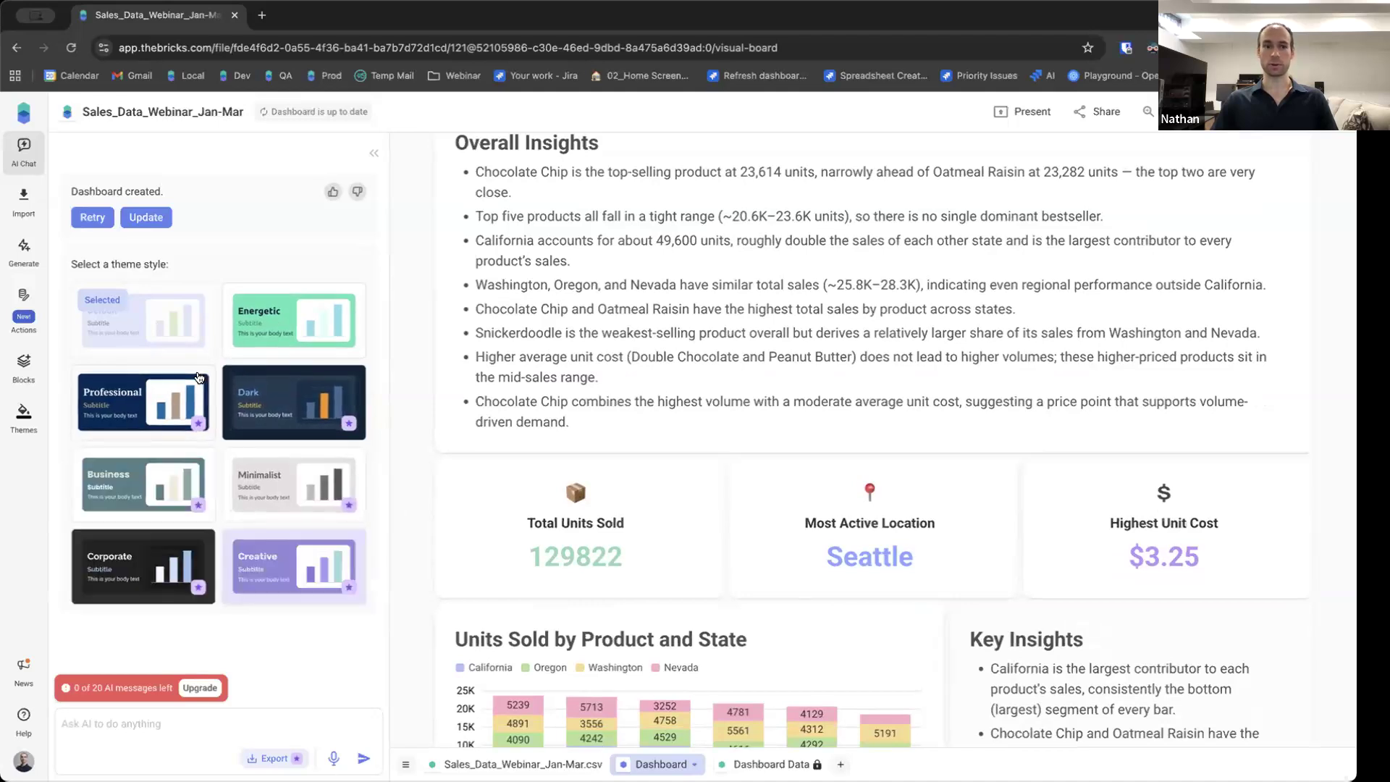
left_click(292, 310)
scroll(422, 385, "down", 5)
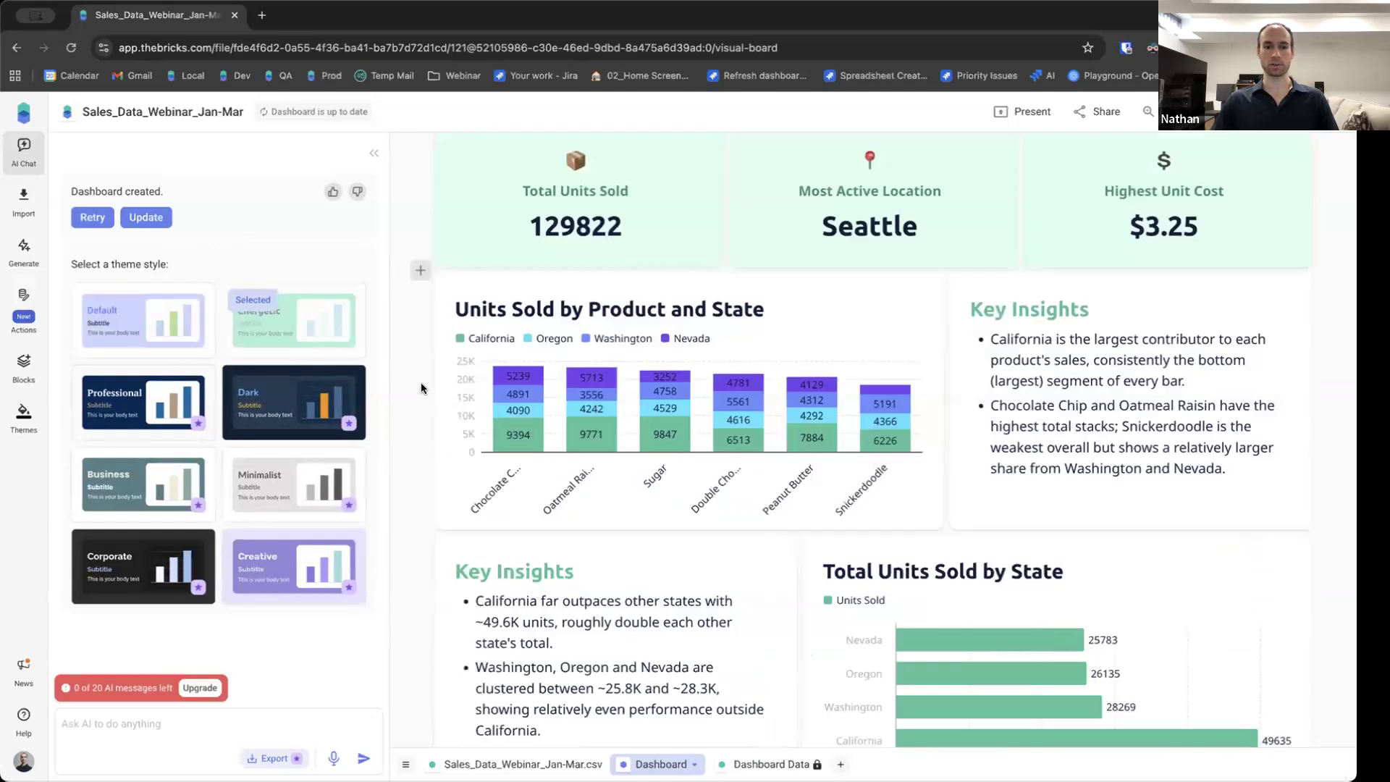
scroll(420, 388, "down", 2)
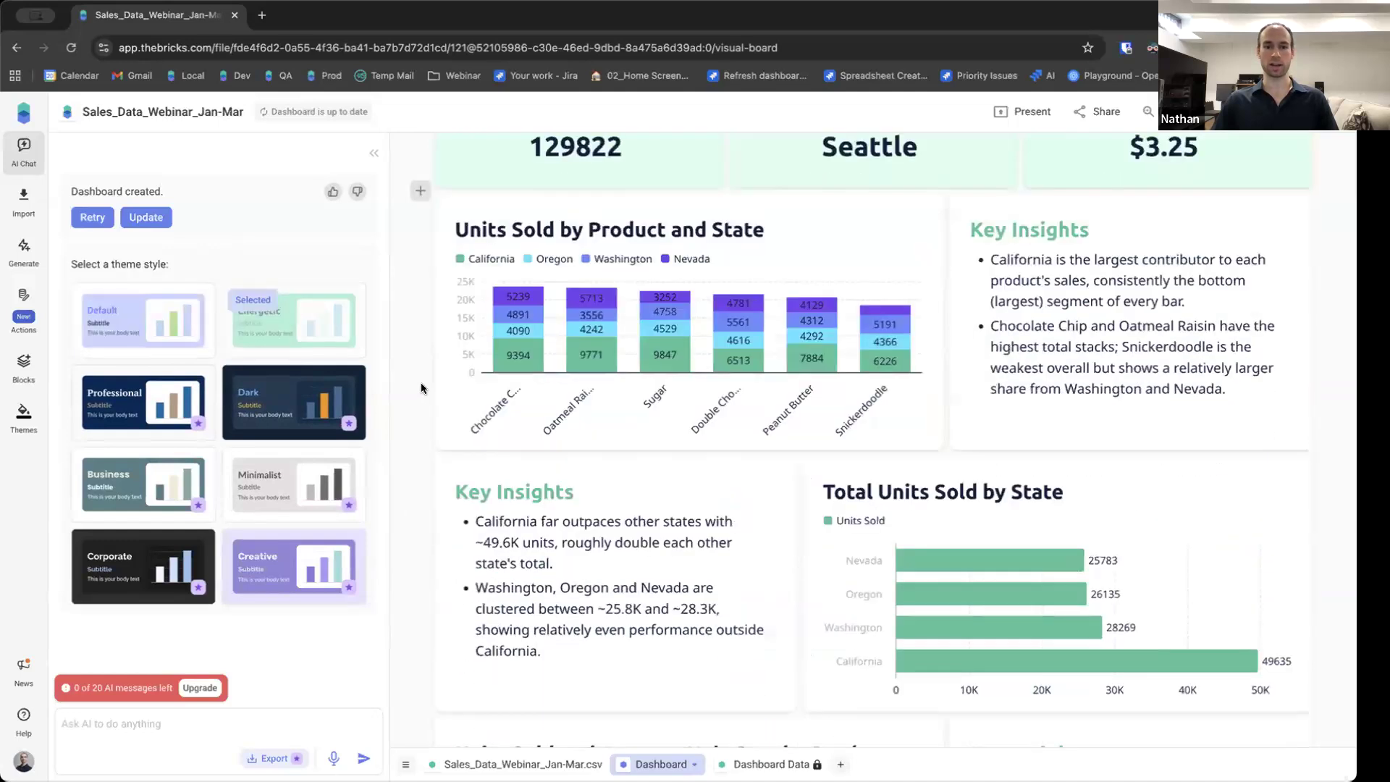
Try the Business, Corporate and Dark themes, then apply the Professional theme.
left_click(100, 400)
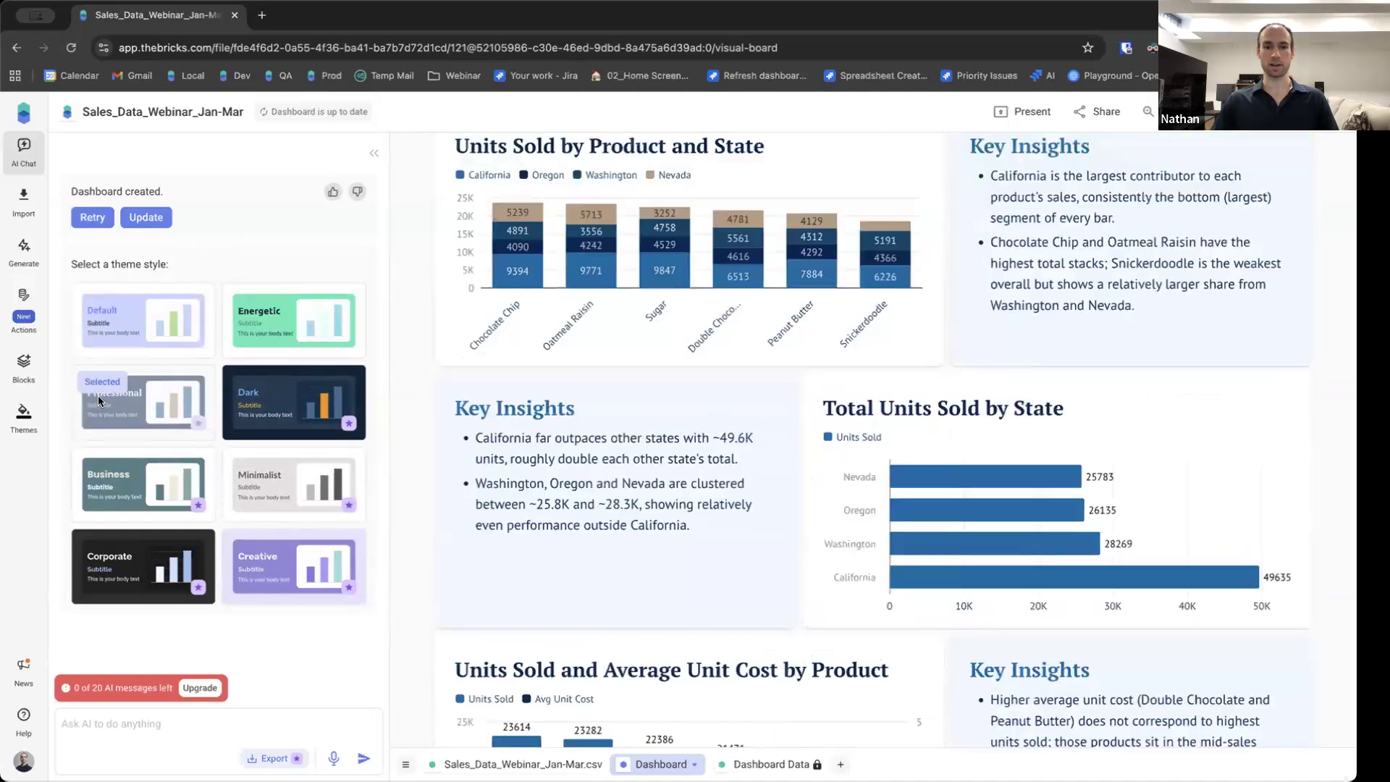
left_click(145, 469)
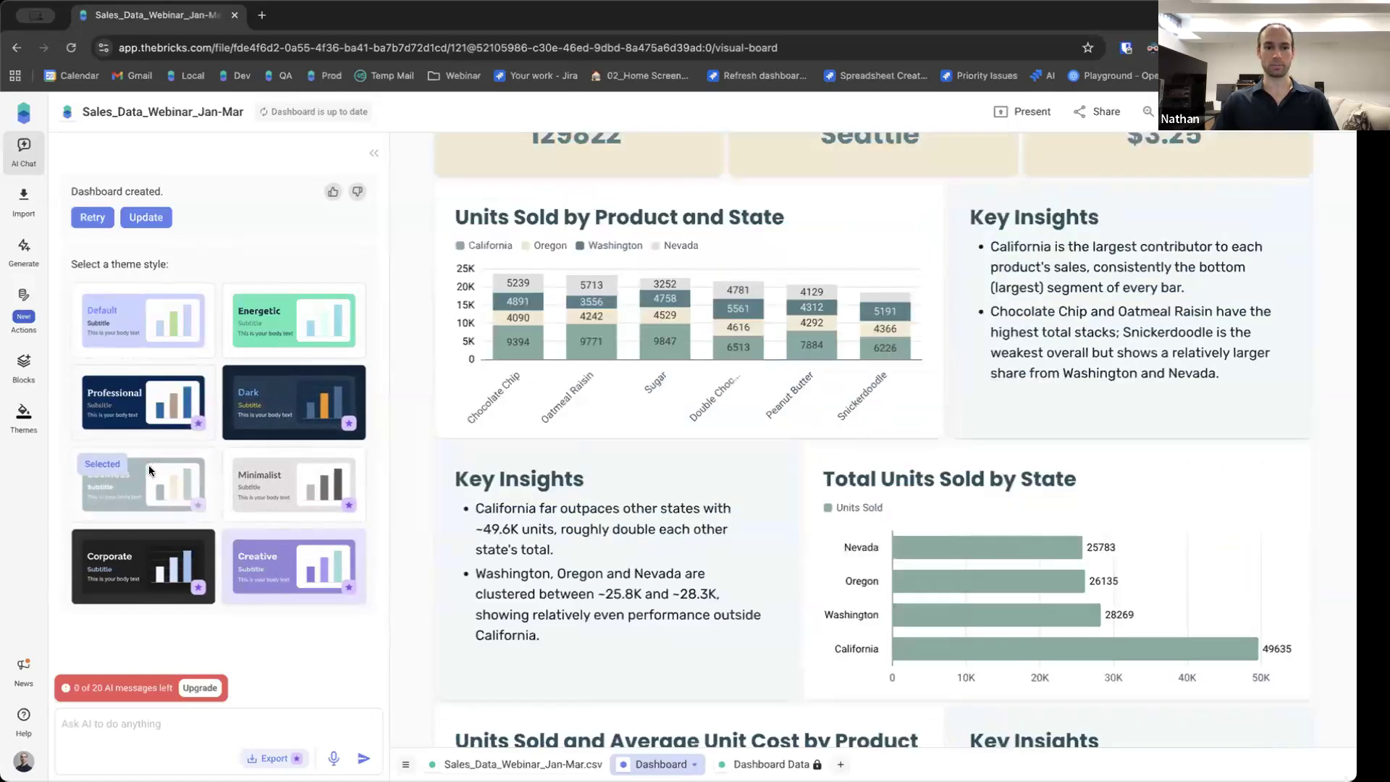
left_click(145, 551)
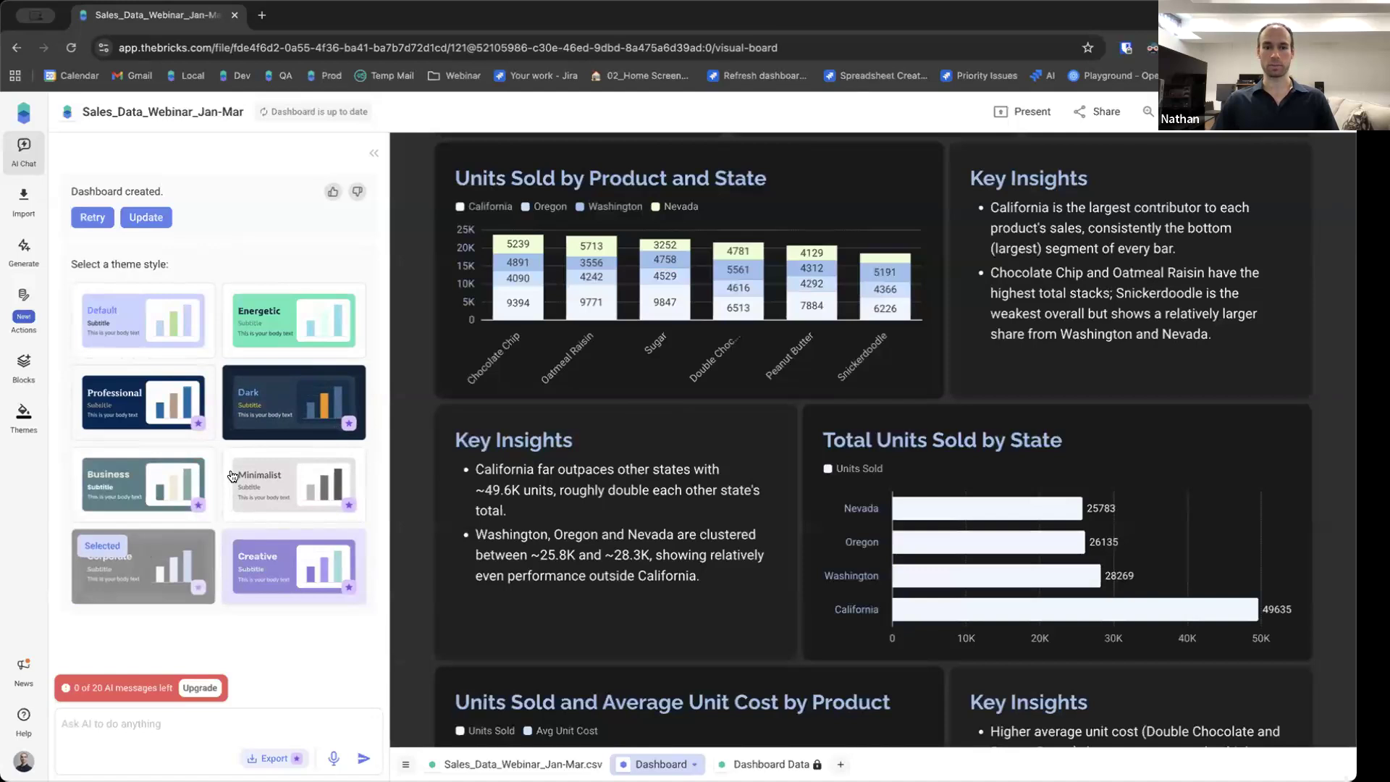
left_click(275, 403)
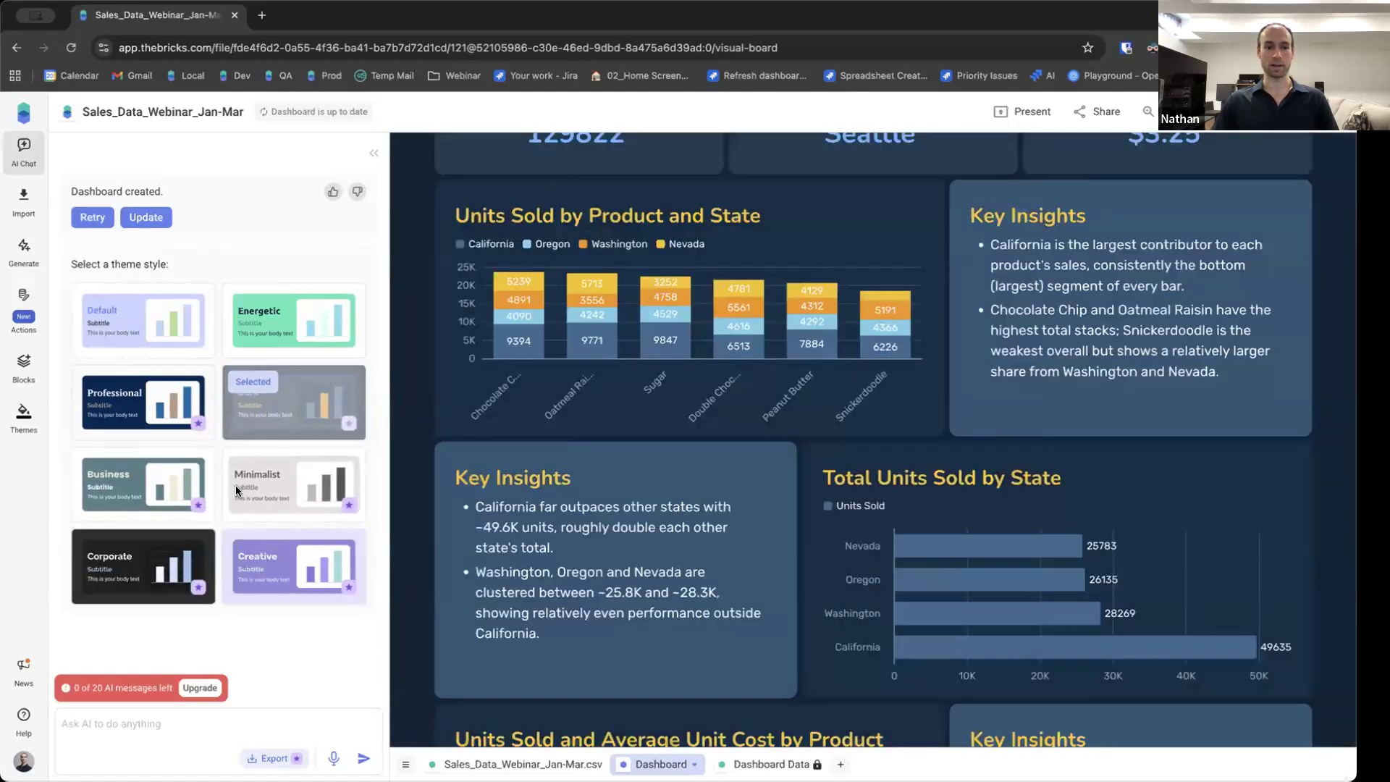
left_click(149, 396)
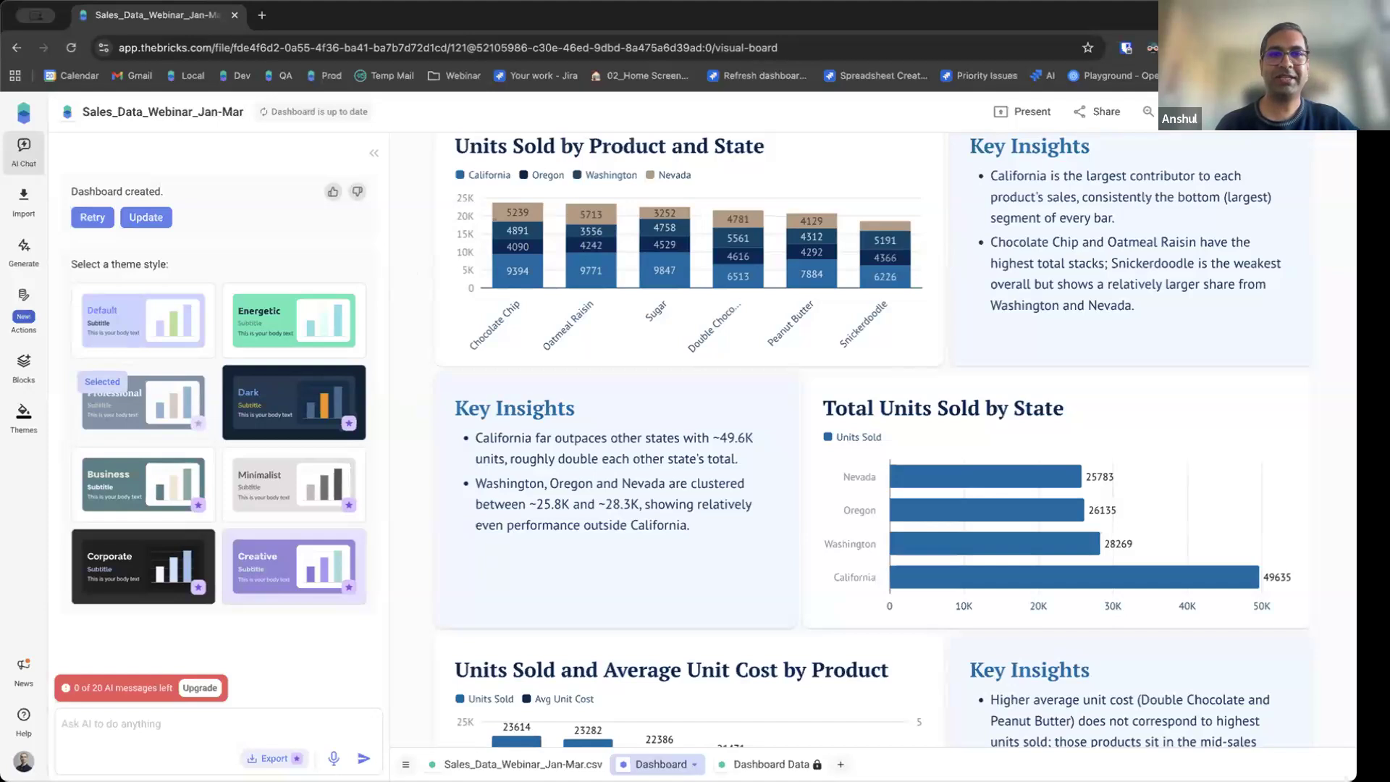
Switch to the Sales_Data_Webinar_Jan-Mar.csv sheet and review the data import options without importing.
left_click(522, 763)
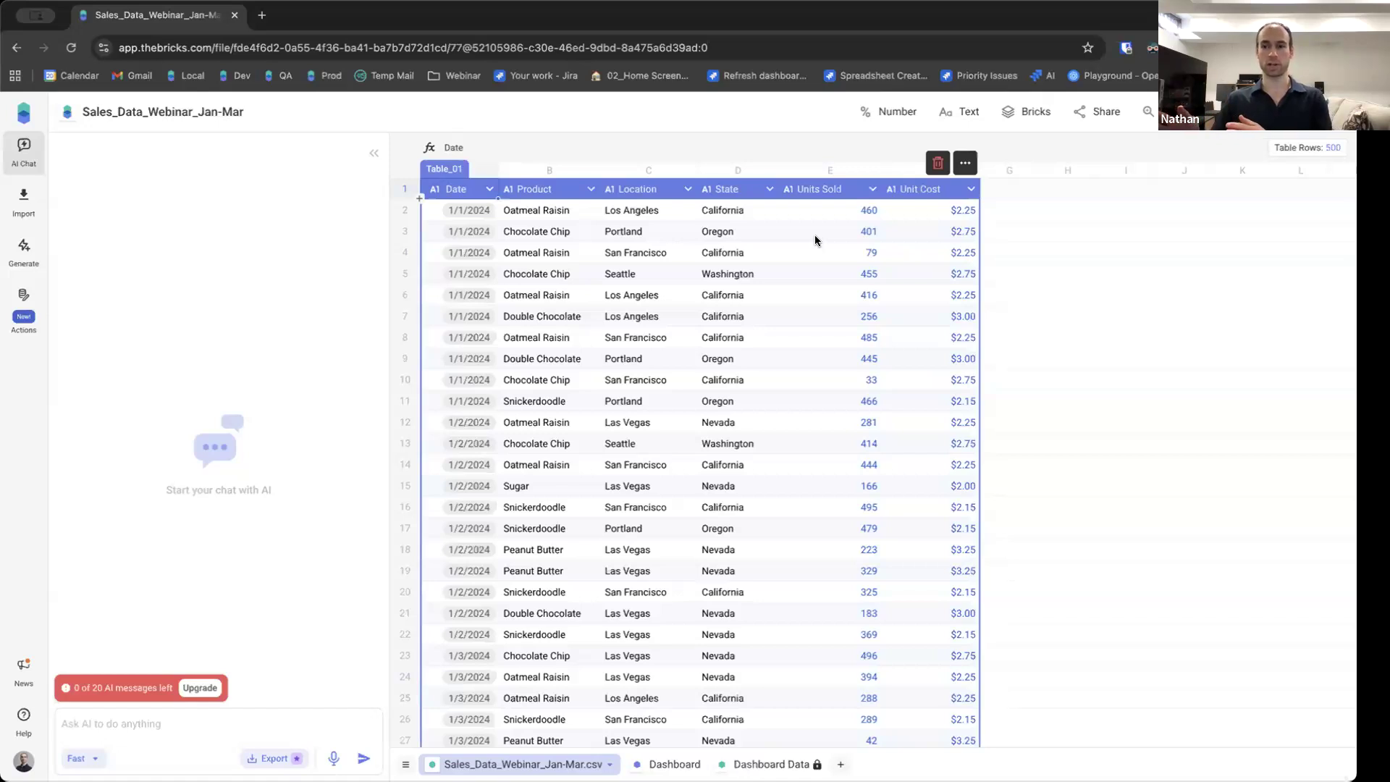
left_click(25, 204)
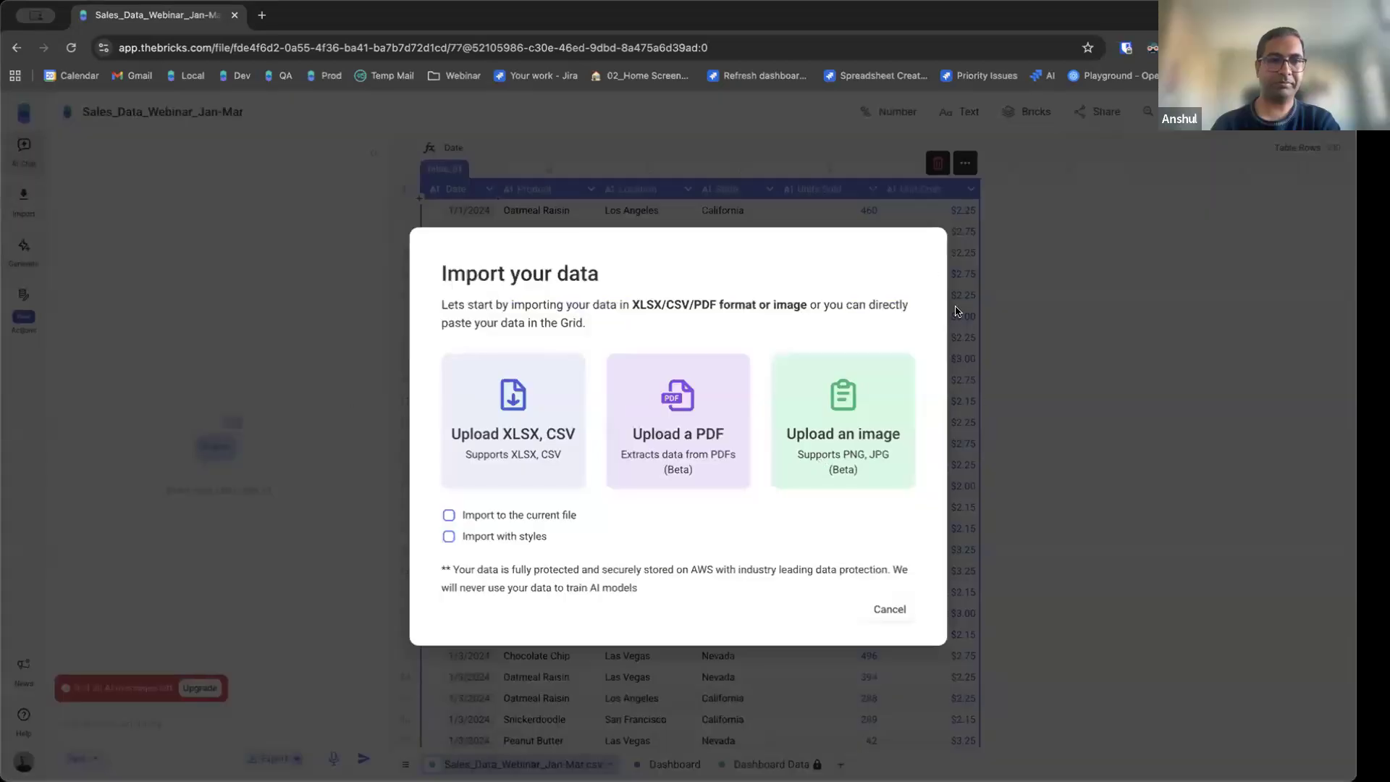
left_click(889, 610)
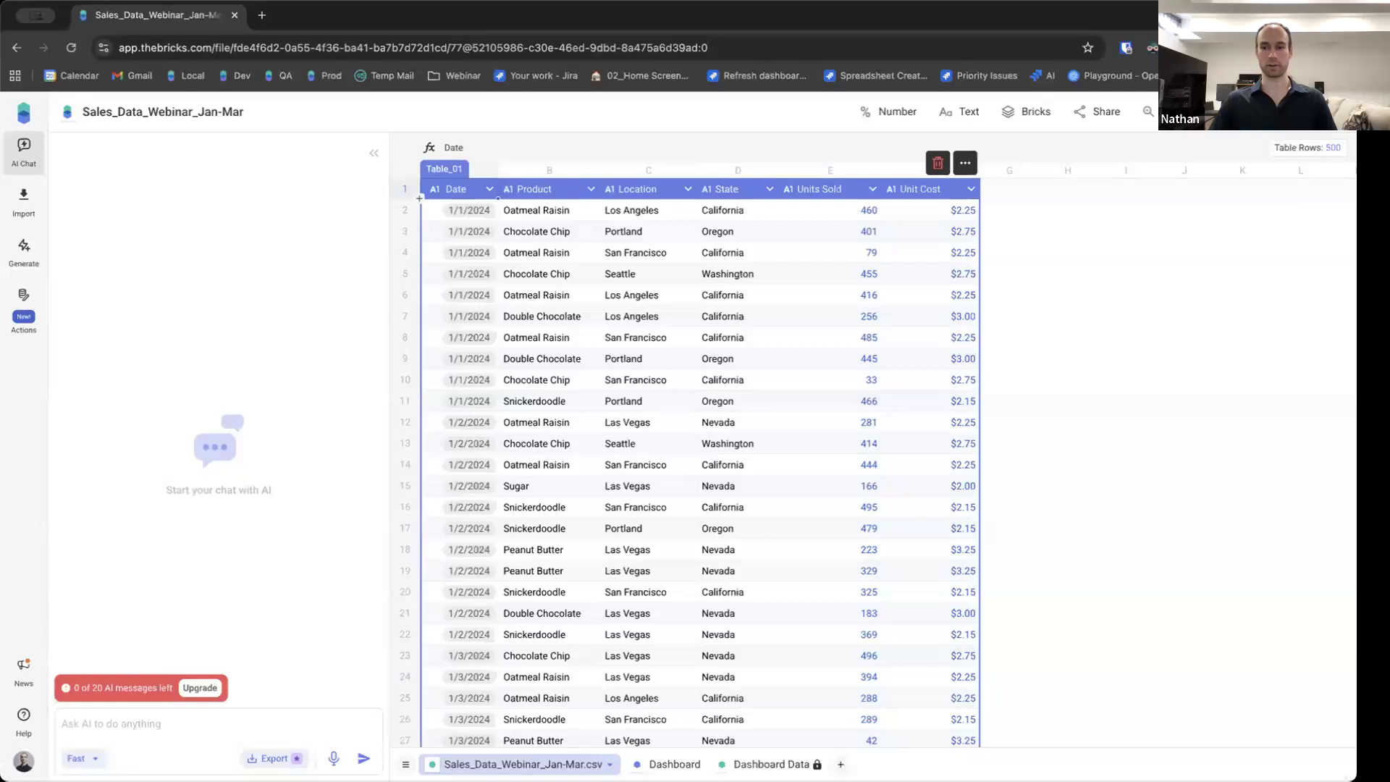
left_click(30, 202)
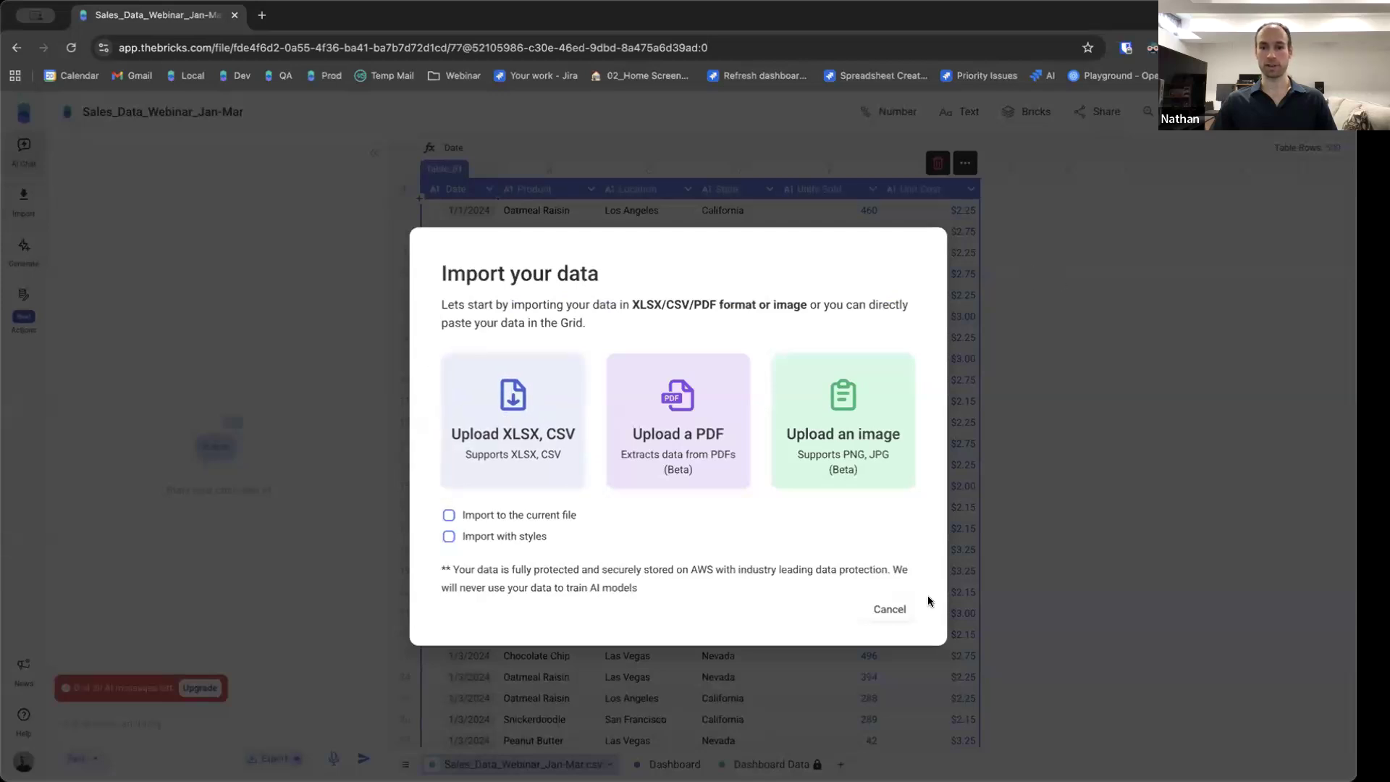
left_click(895, 611)
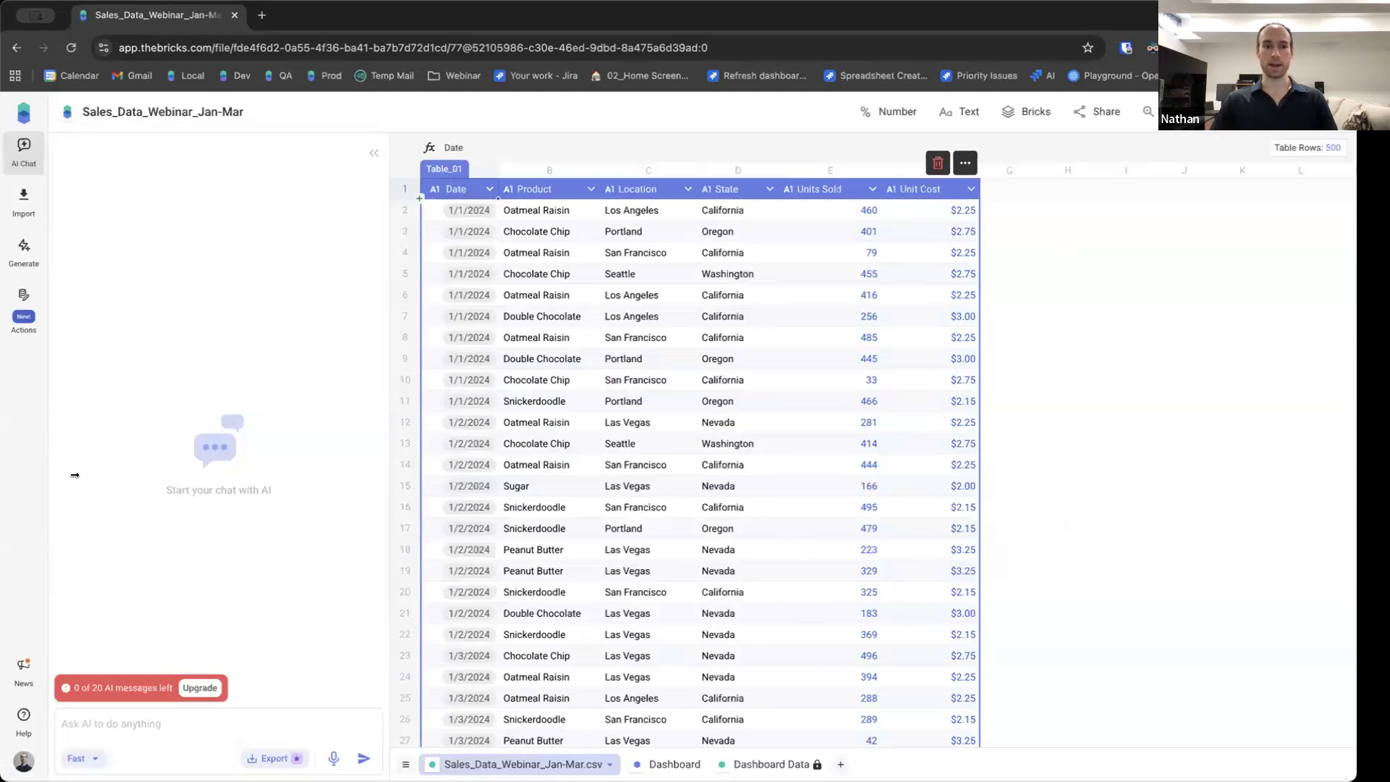
Open the Generate options without choosing one, then return to the Dashboard sheet and browse through its charts.
left_click(20, 249)
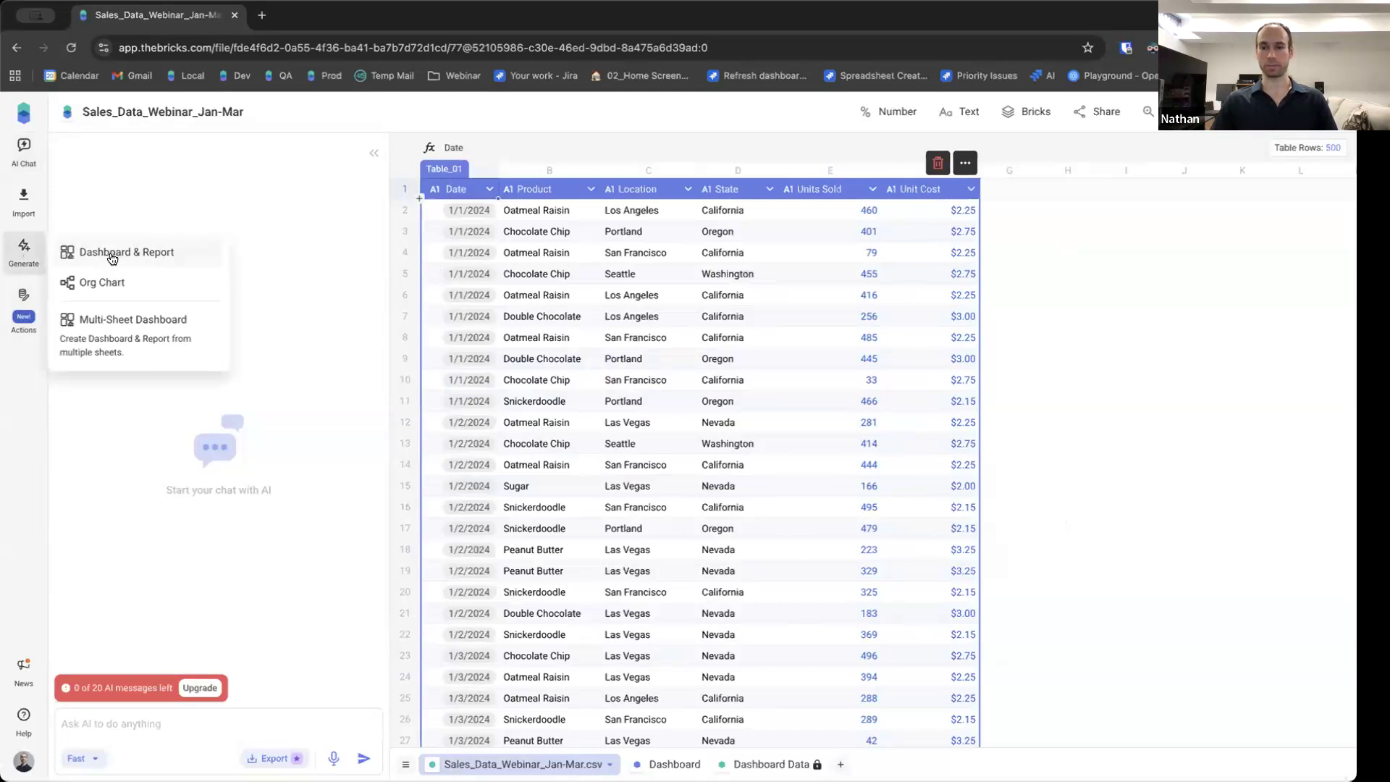
left_click(1066, 403)
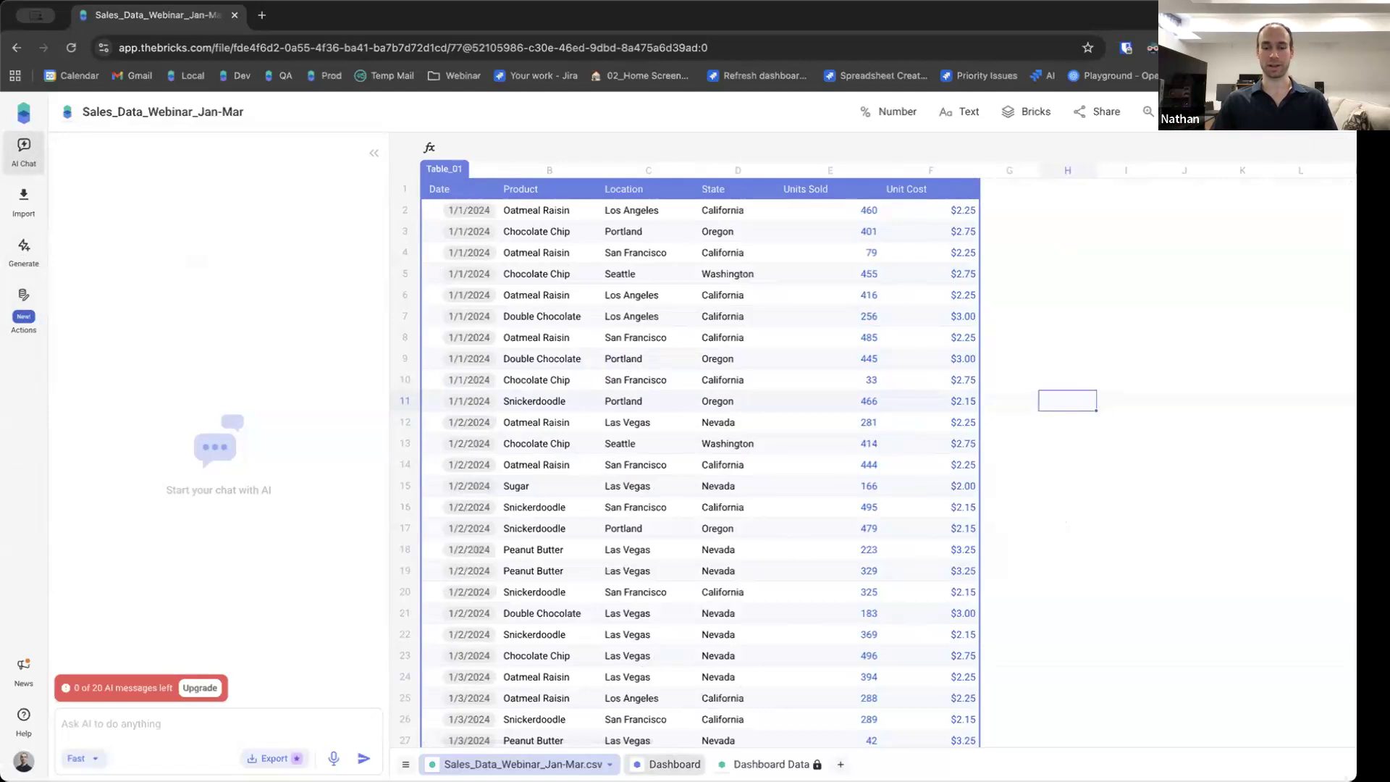
left_click(672, 763)
scroll(434, 340, "down", 3)
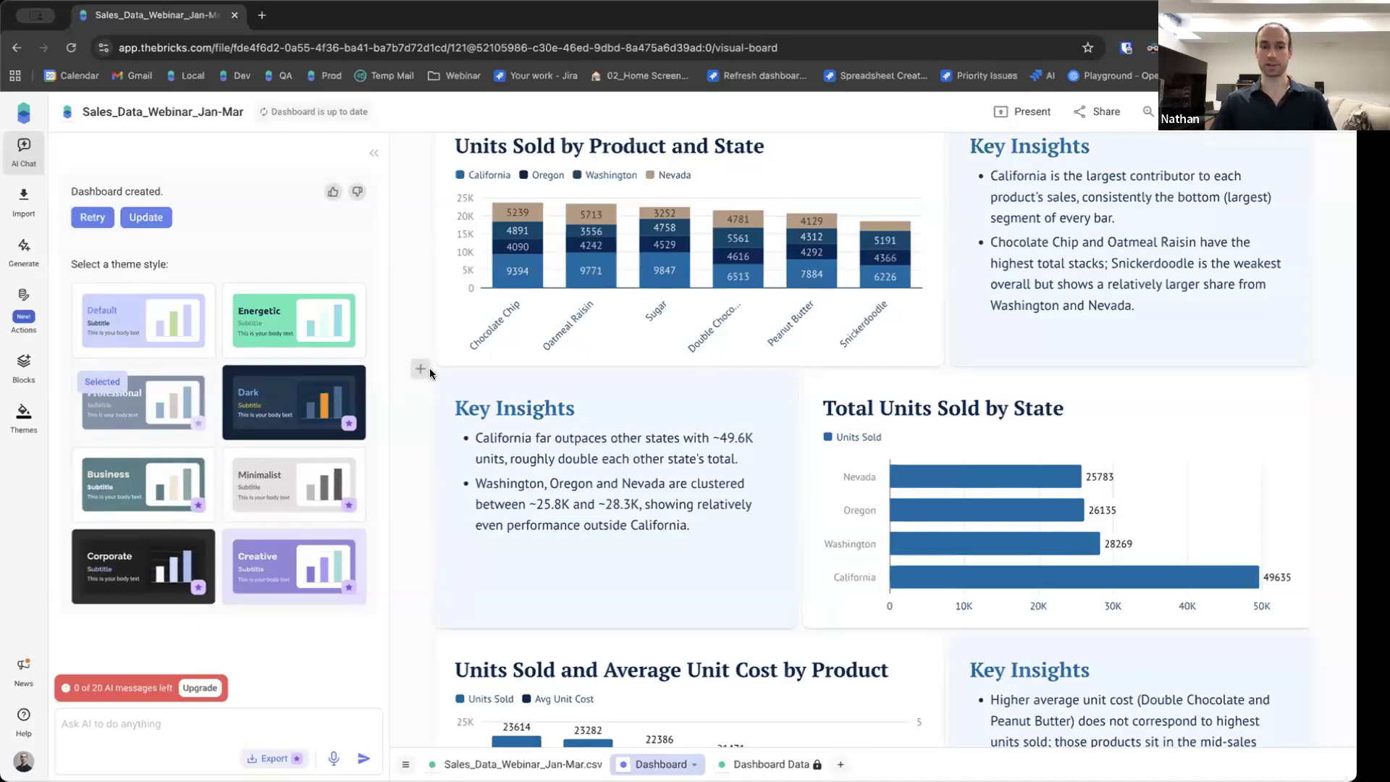
scroll(393, 356, "up", 3)
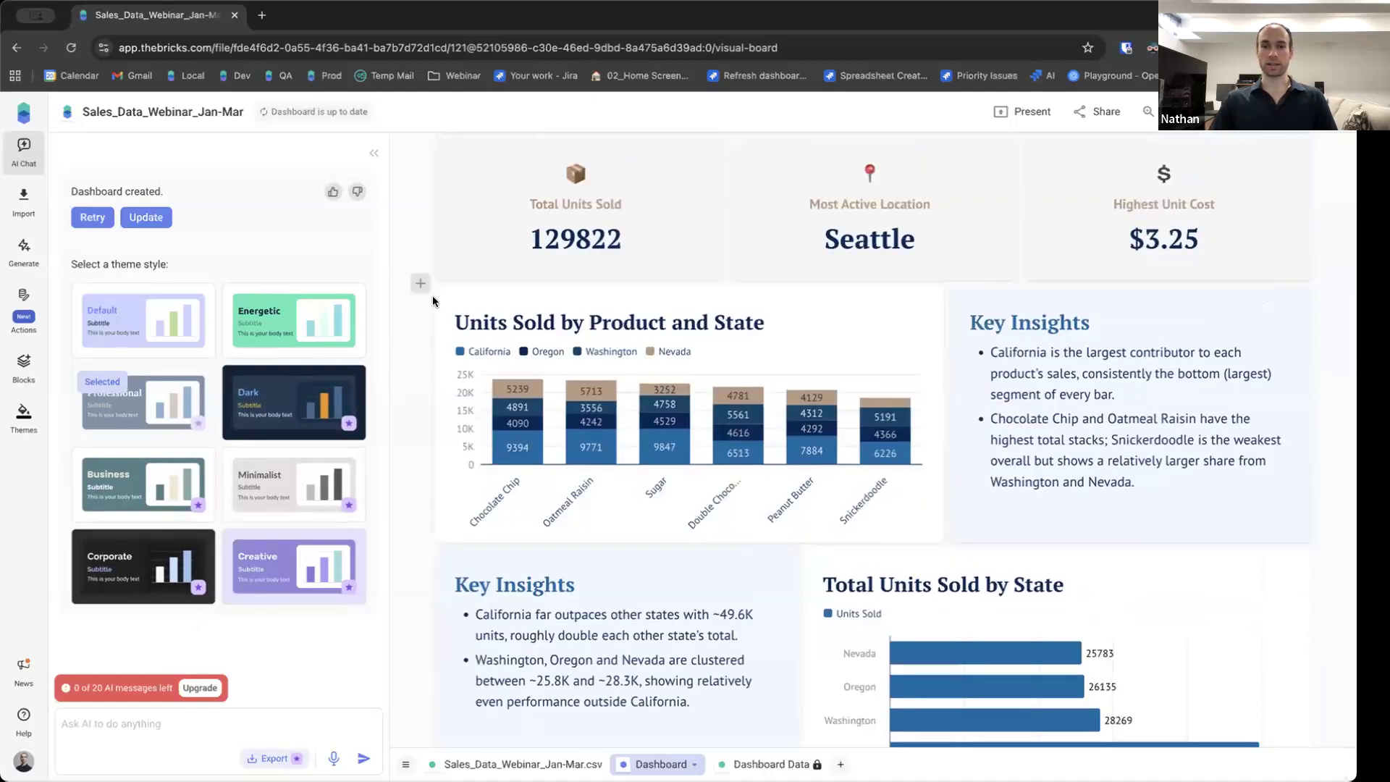
scroll(432, 296, "down", 3)
scroll(1156, 469, "up", 1)
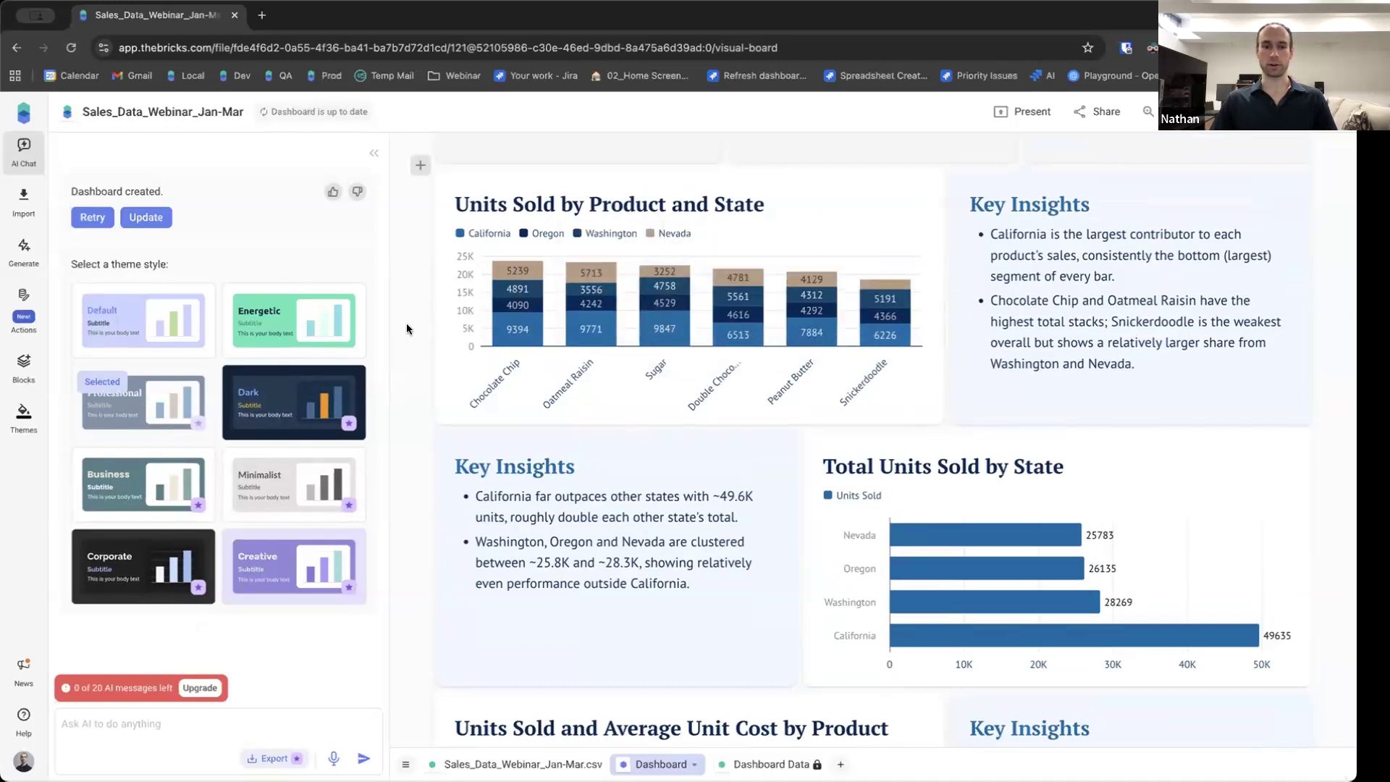
scroll(423, 376, "down", 10)
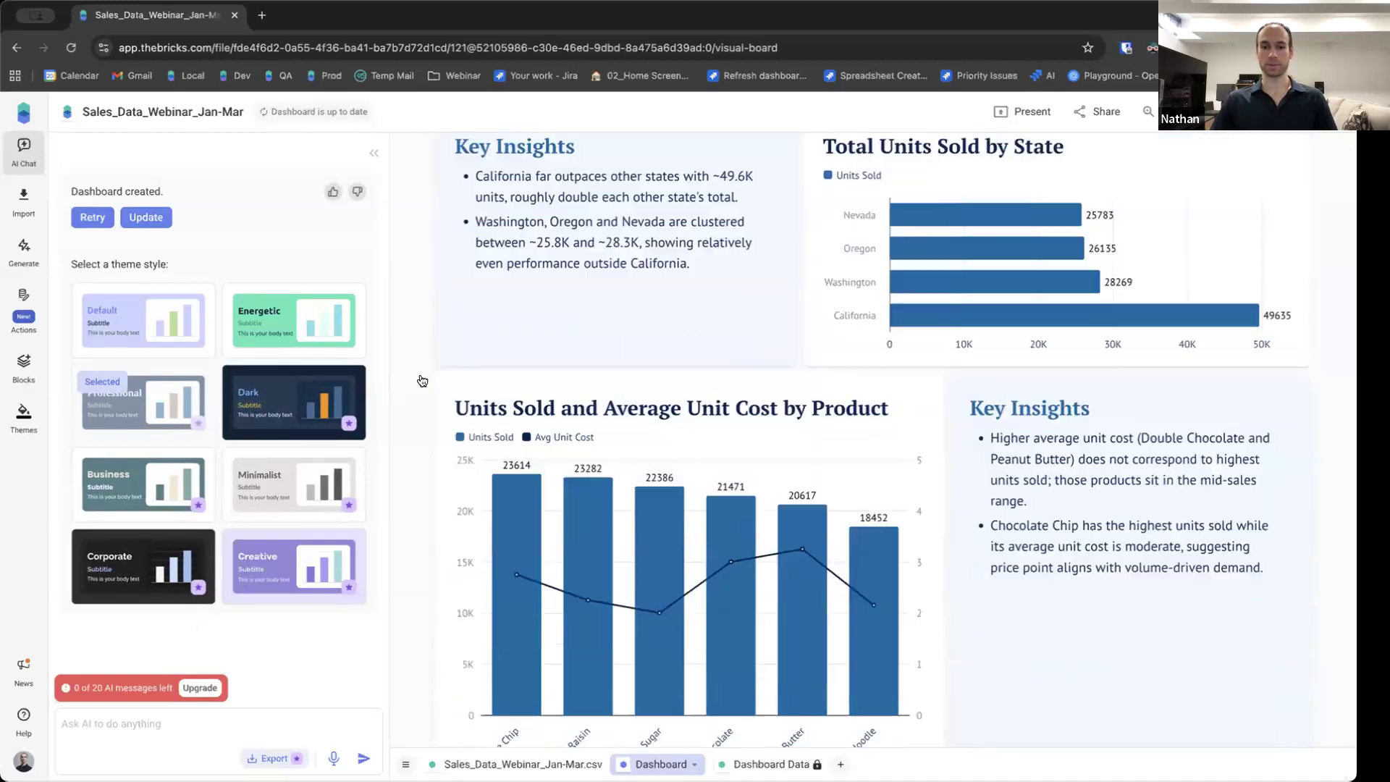
scroll(419, 373, "down", 4)
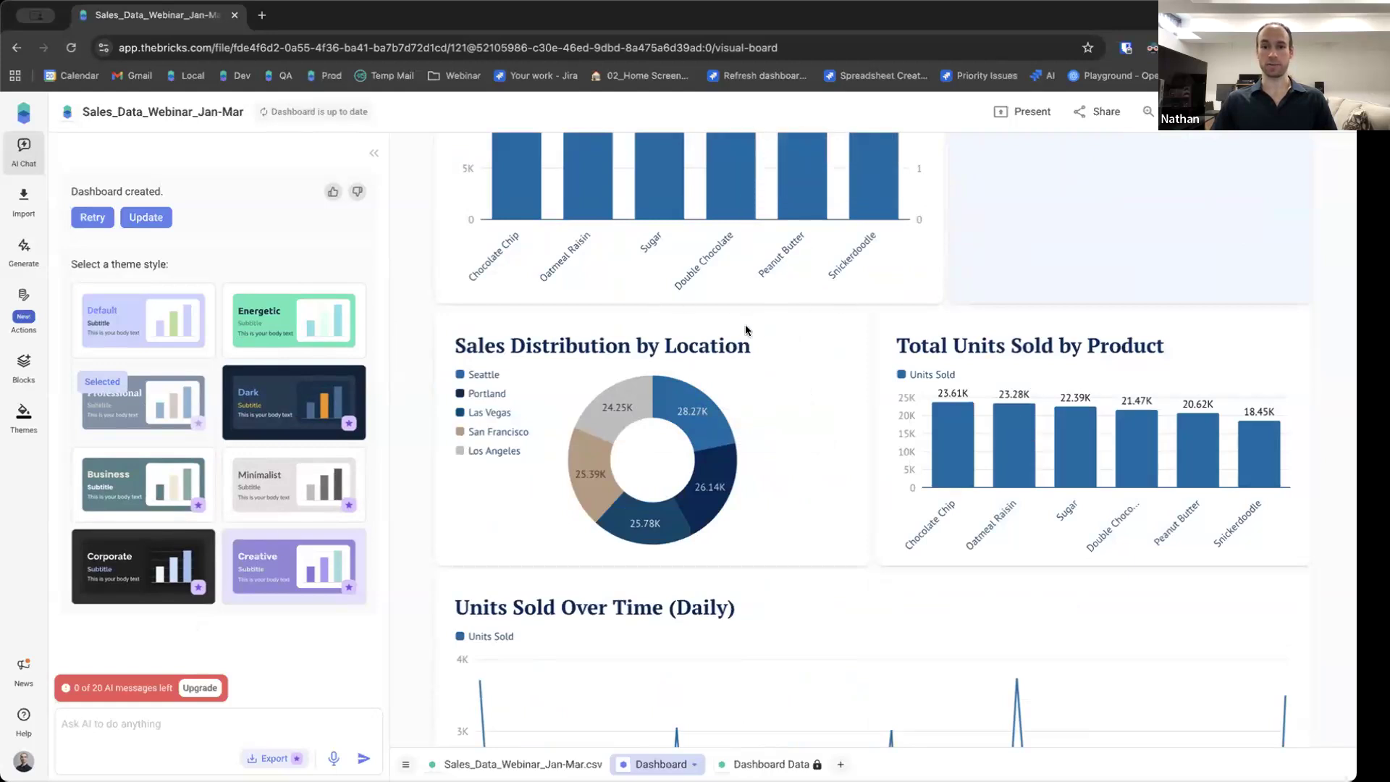
Move the Sales Distribution by Location chart up below the summary cards and enlarge it to full width and greater height.
left_click_drag(767, 333, 863, 454)
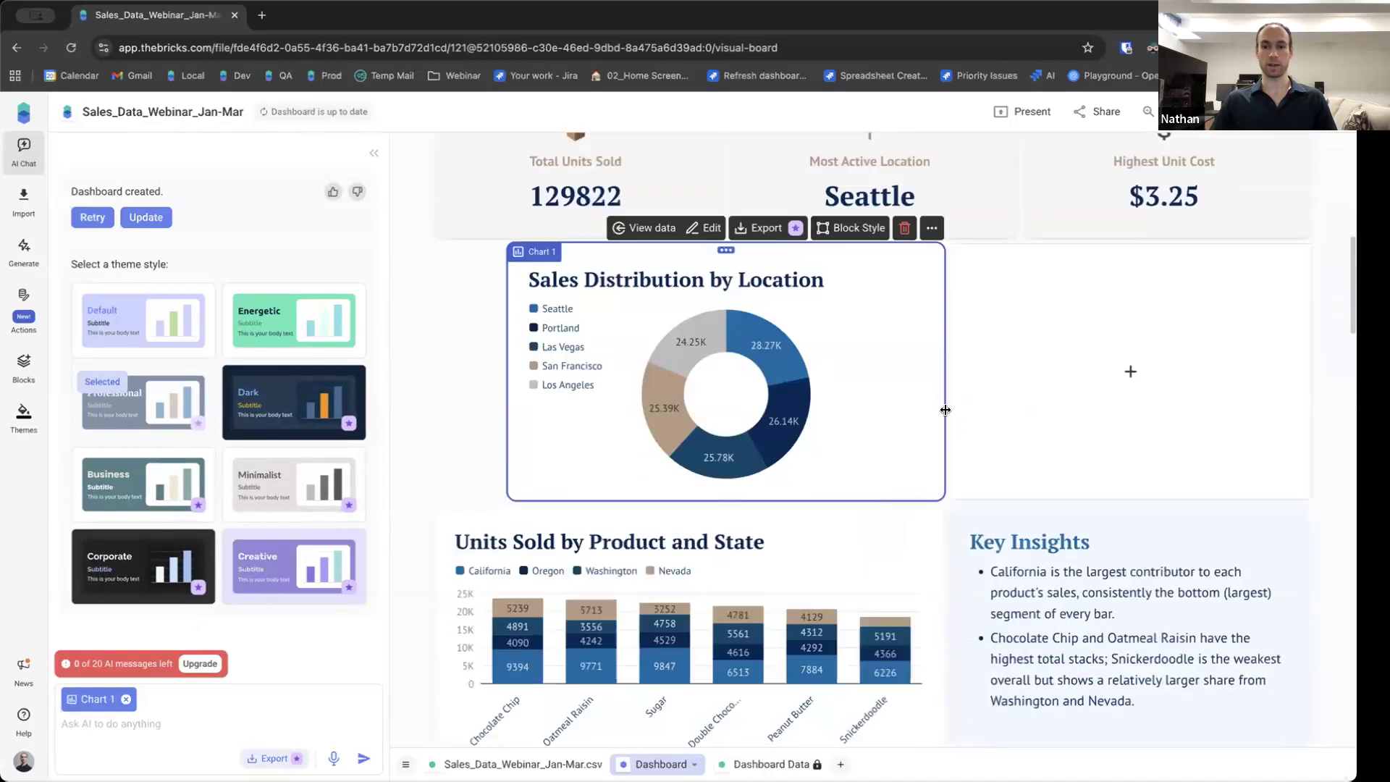
left_click_drag(945, 409, 1303, 408)
left_click_drag(509, 373, 387, 383)
left_click_drag(702, 501, 713, 649)
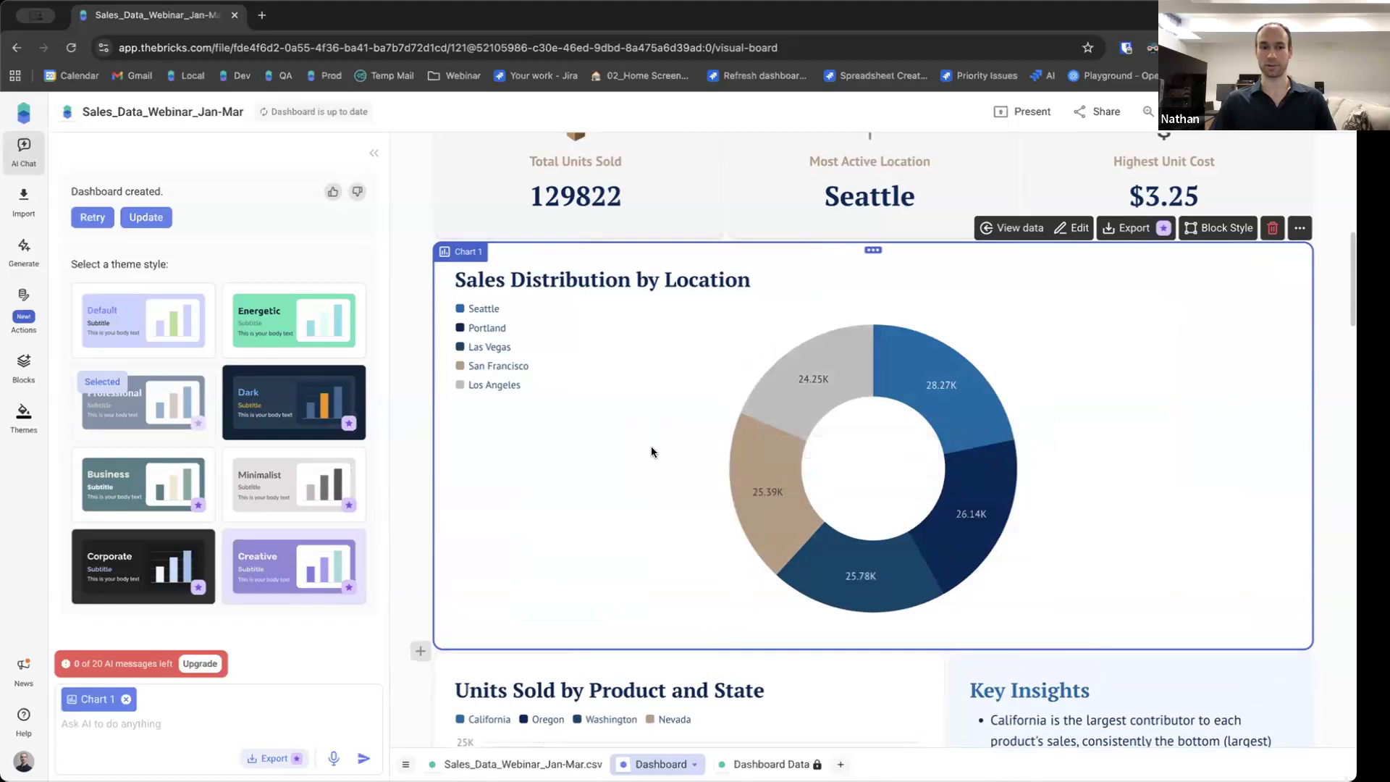
Add a new empty block below the Sales Distribution by Location chart.
scroll(612, 333, "down", 2)
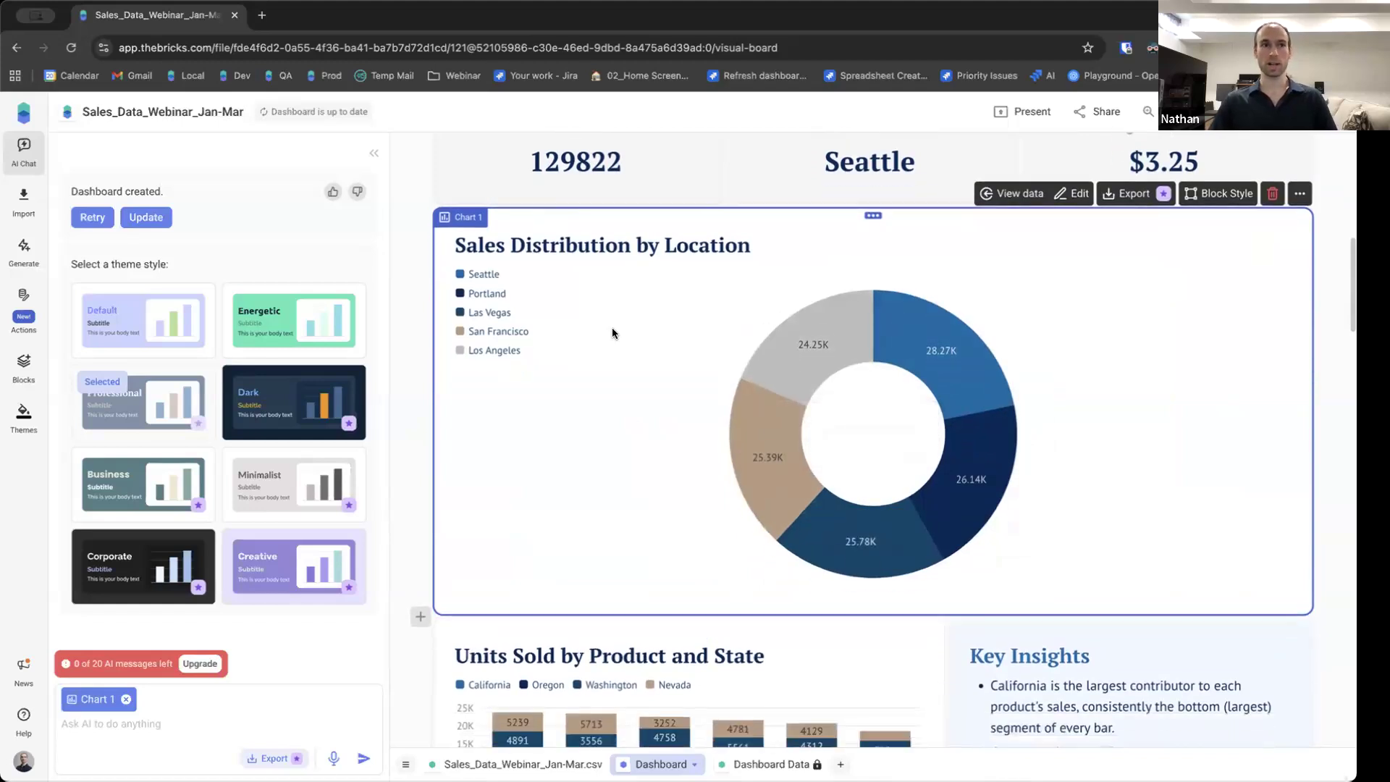
scroll(612, 334, "down", 2)
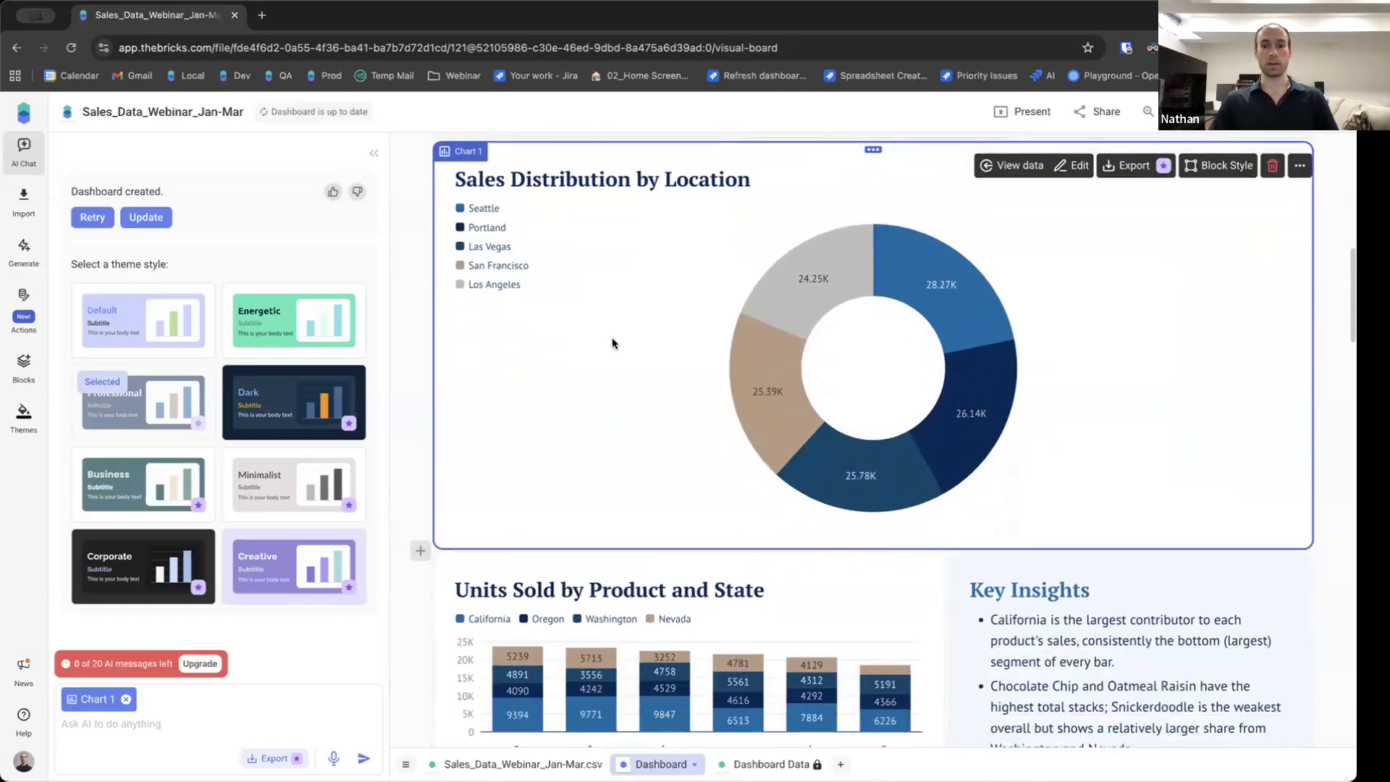
scroll(612, 344, "up", 10)
scroll(612, 346, "down", 20)
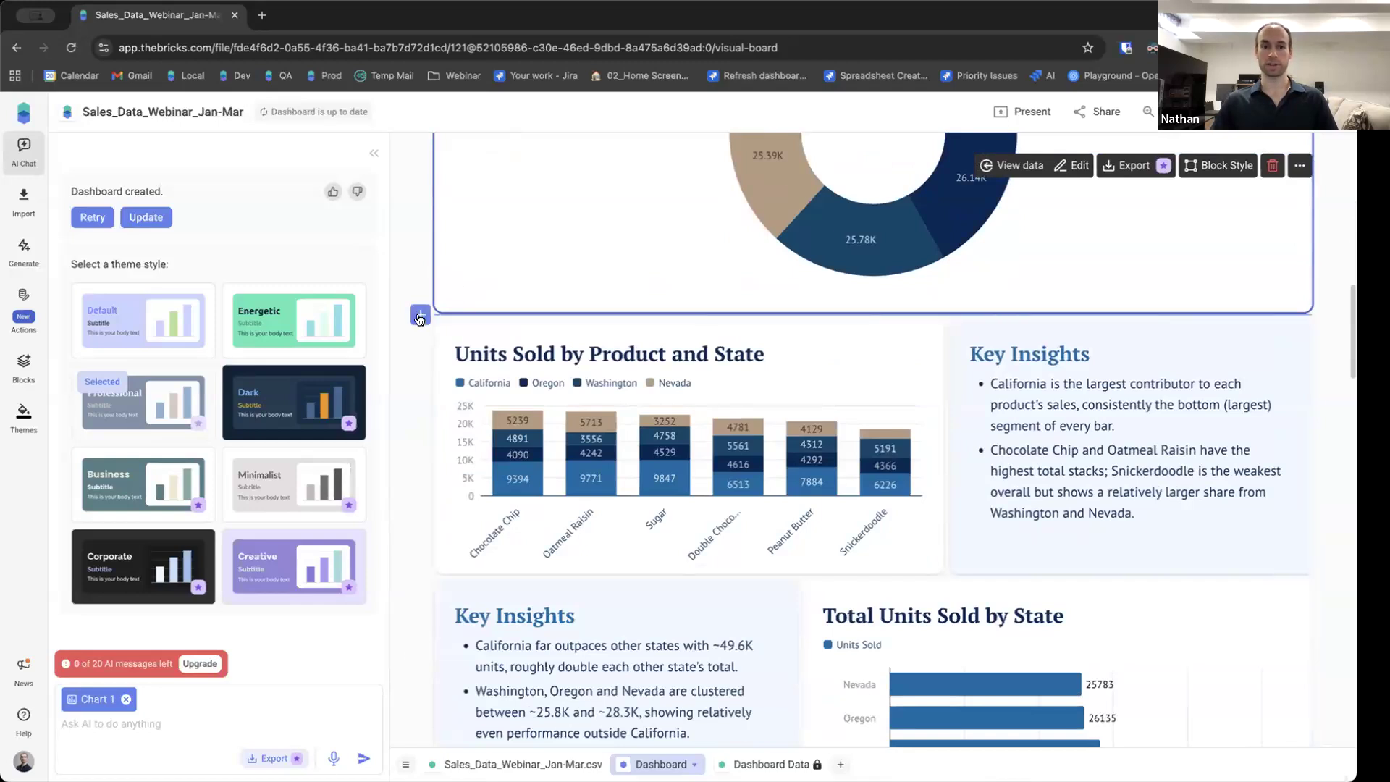
left_click(419, 317)
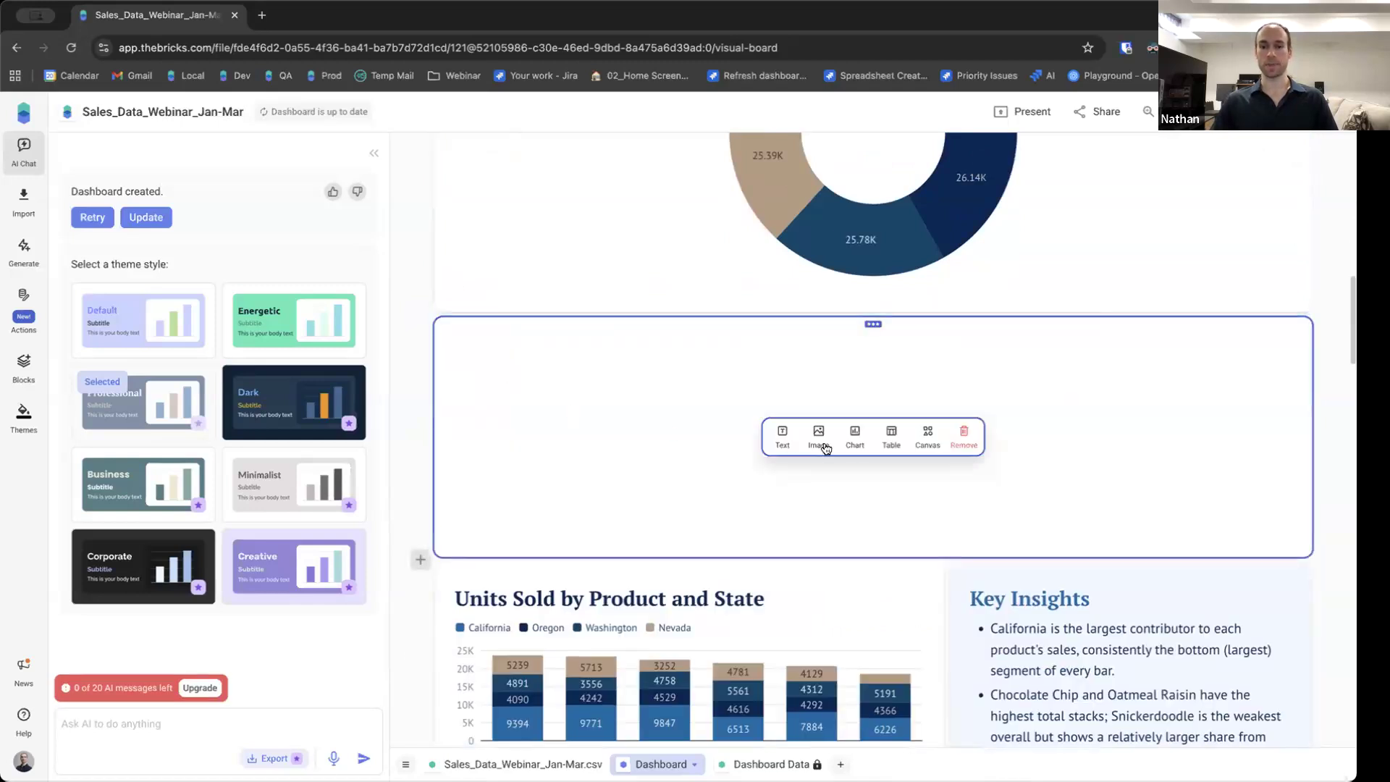
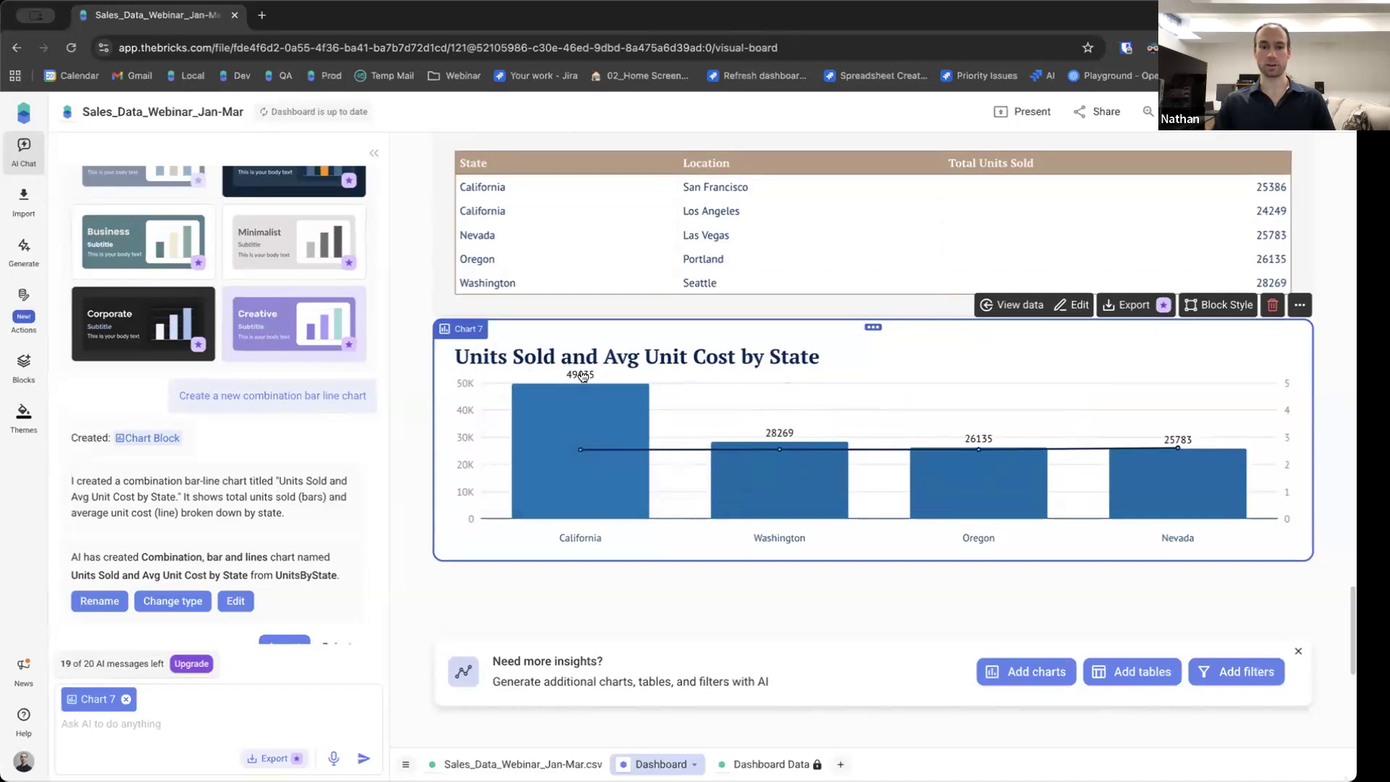
Select the Units Sold and Avg Unit Cost by State chart and ask the AI to change this to be a horizontal bar chart.
mouse_move(541, 427)
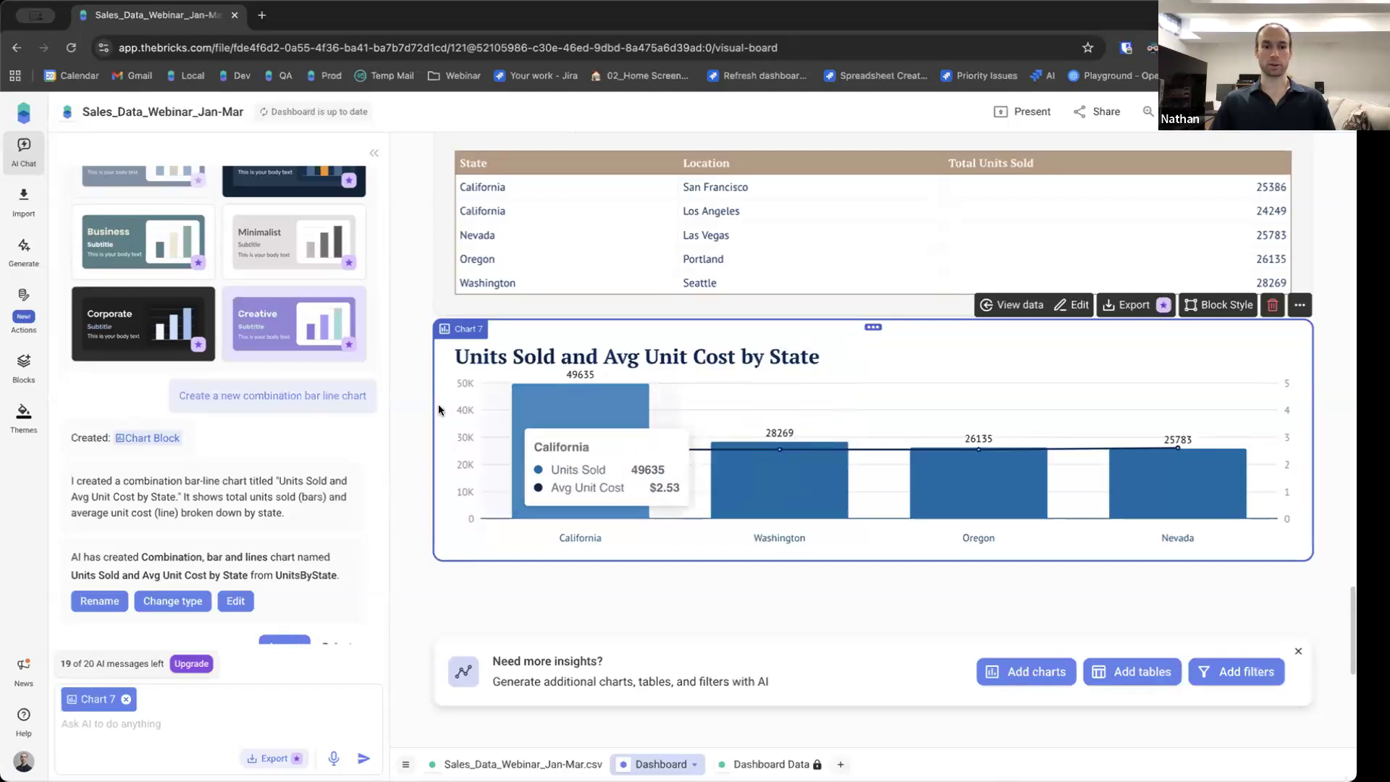
left_click(458, 304)
scroll(519, 194, "up", 2)
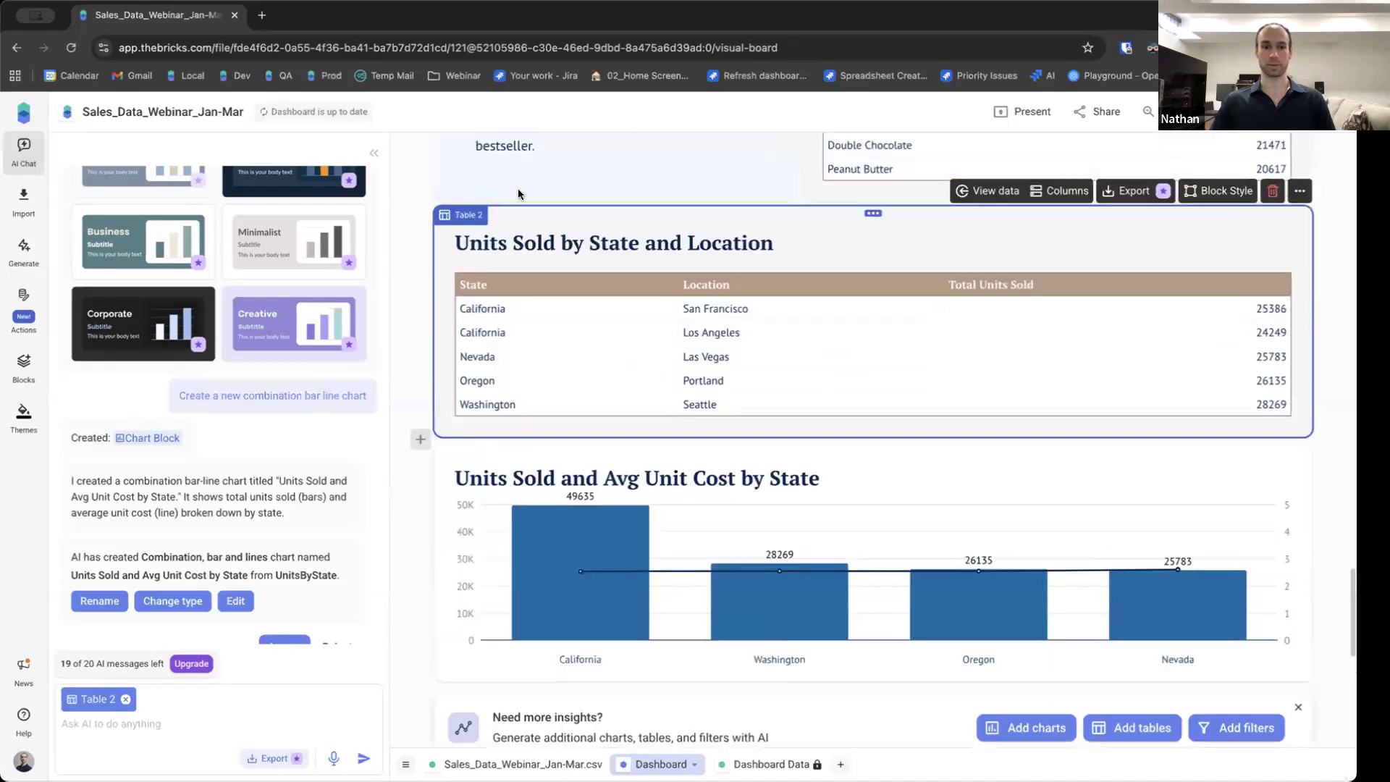
left_click(532, 450)
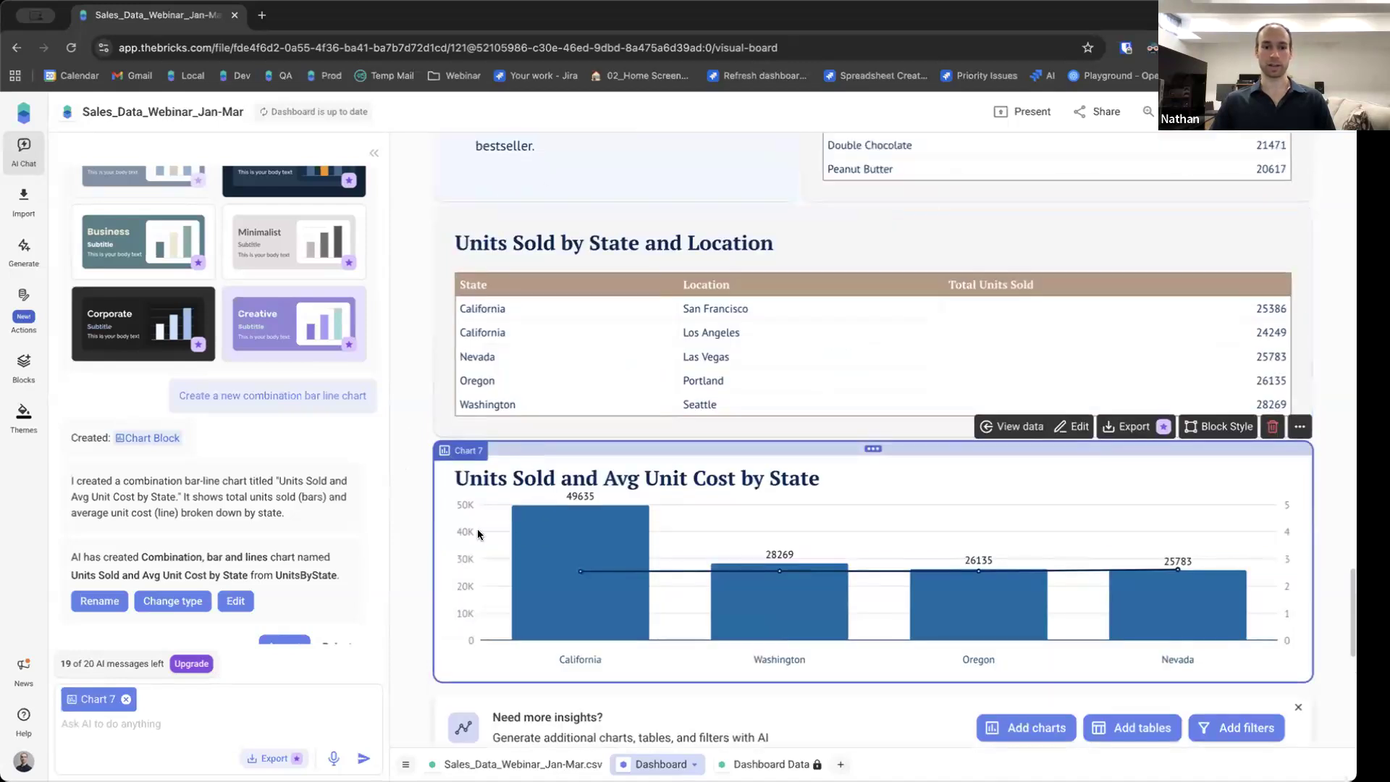
scroll(476, 529, "down", 1)
scroll(467, 417, "down", 2)
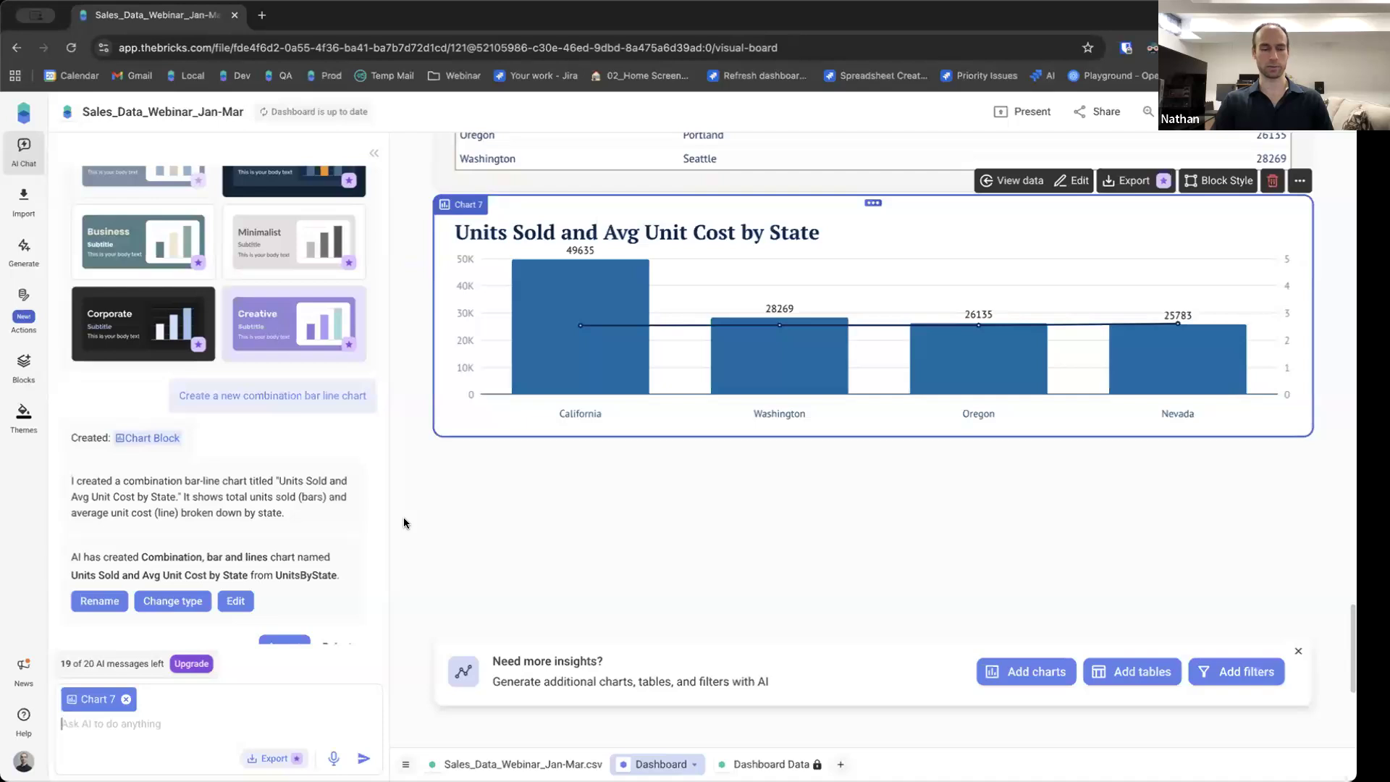
type("Change this to")
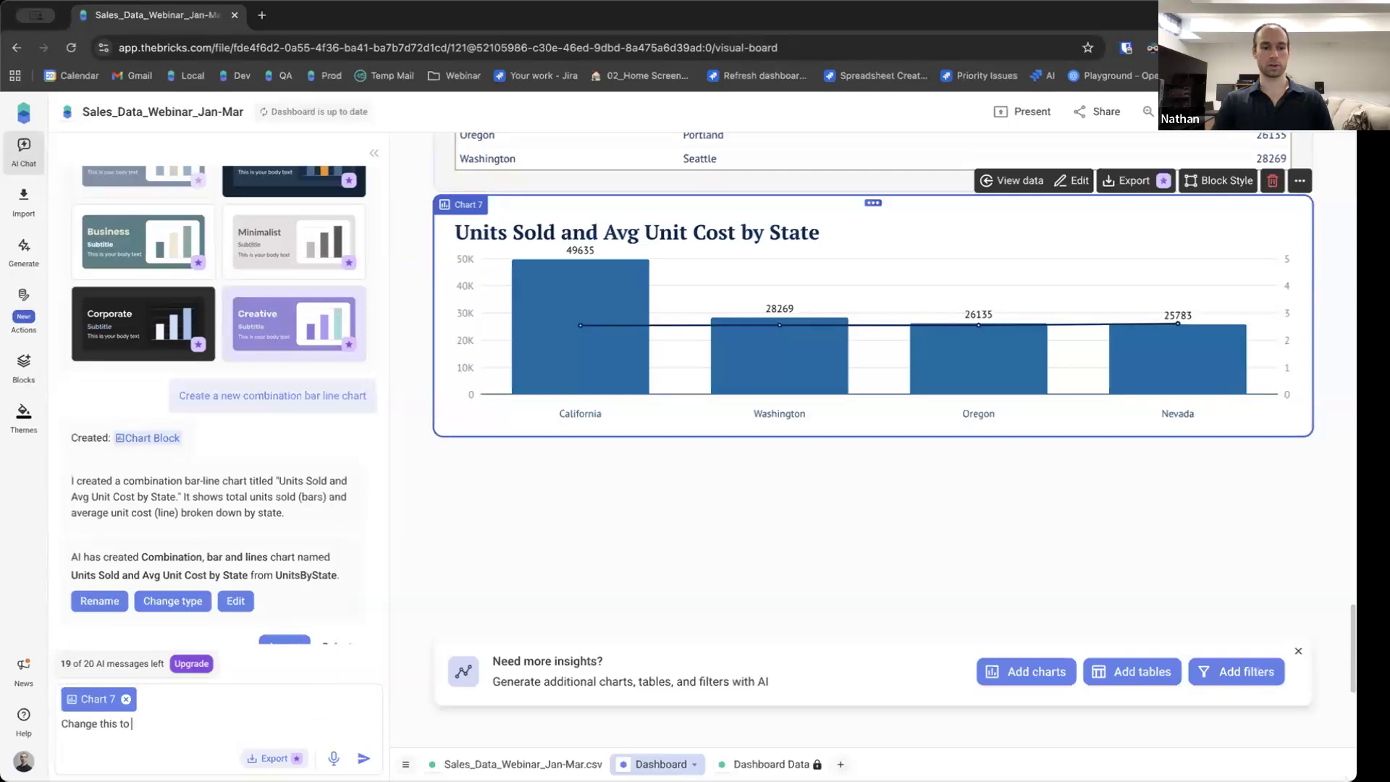
type(" be a")
type("hart")
key("Return")
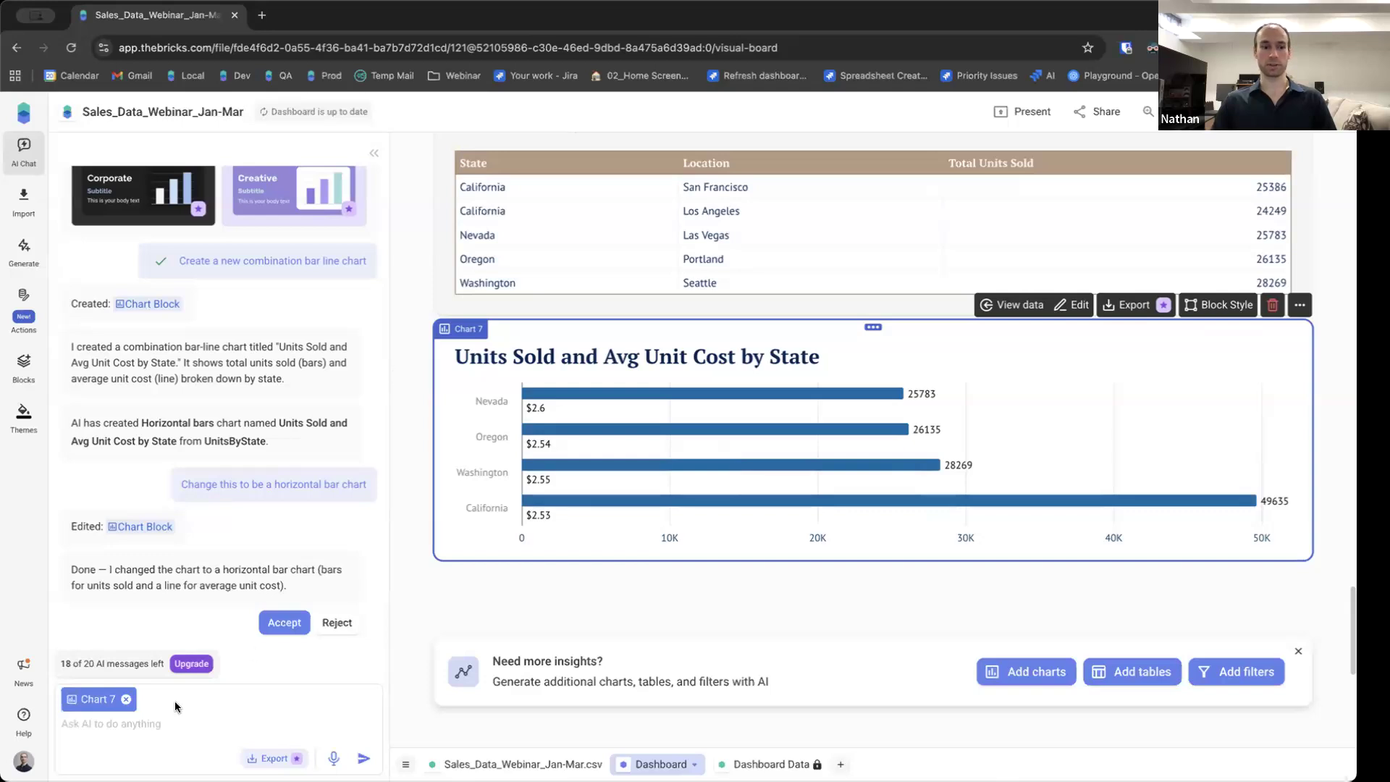
Open the chart in the editor and recolour the Avg Unit Cost series red and the Units Sold series orange.
left_click(1071, 309)
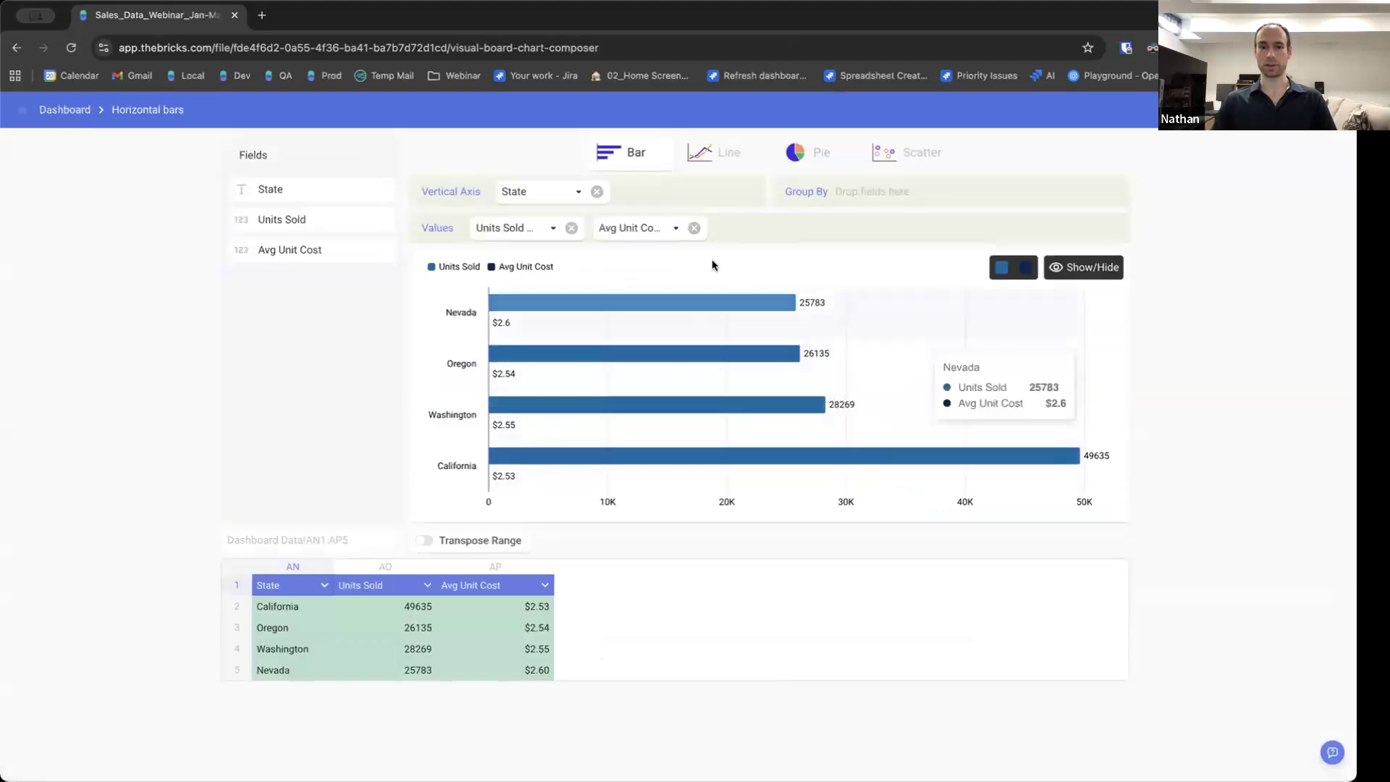
left_click(1022, 270)
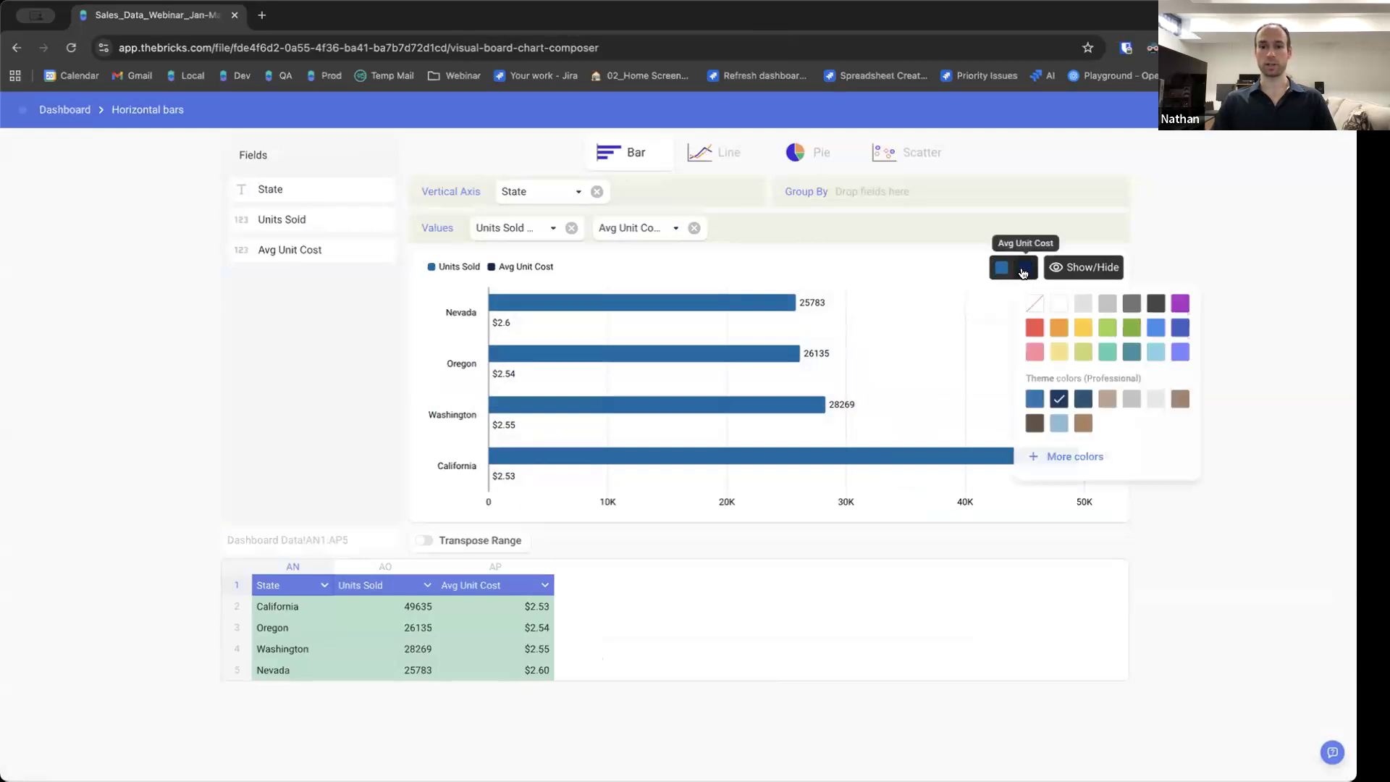
left_click(1036, 330)
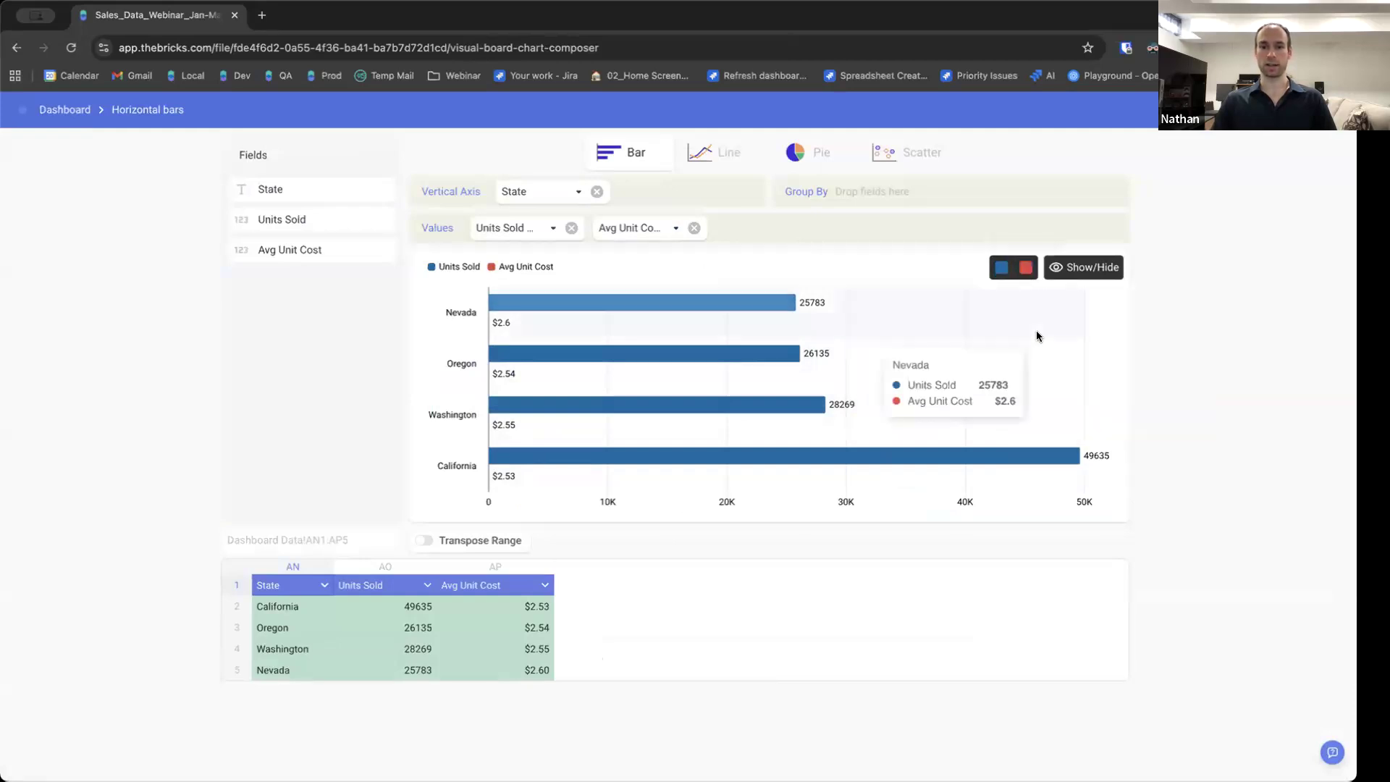
left_click(999, 269)
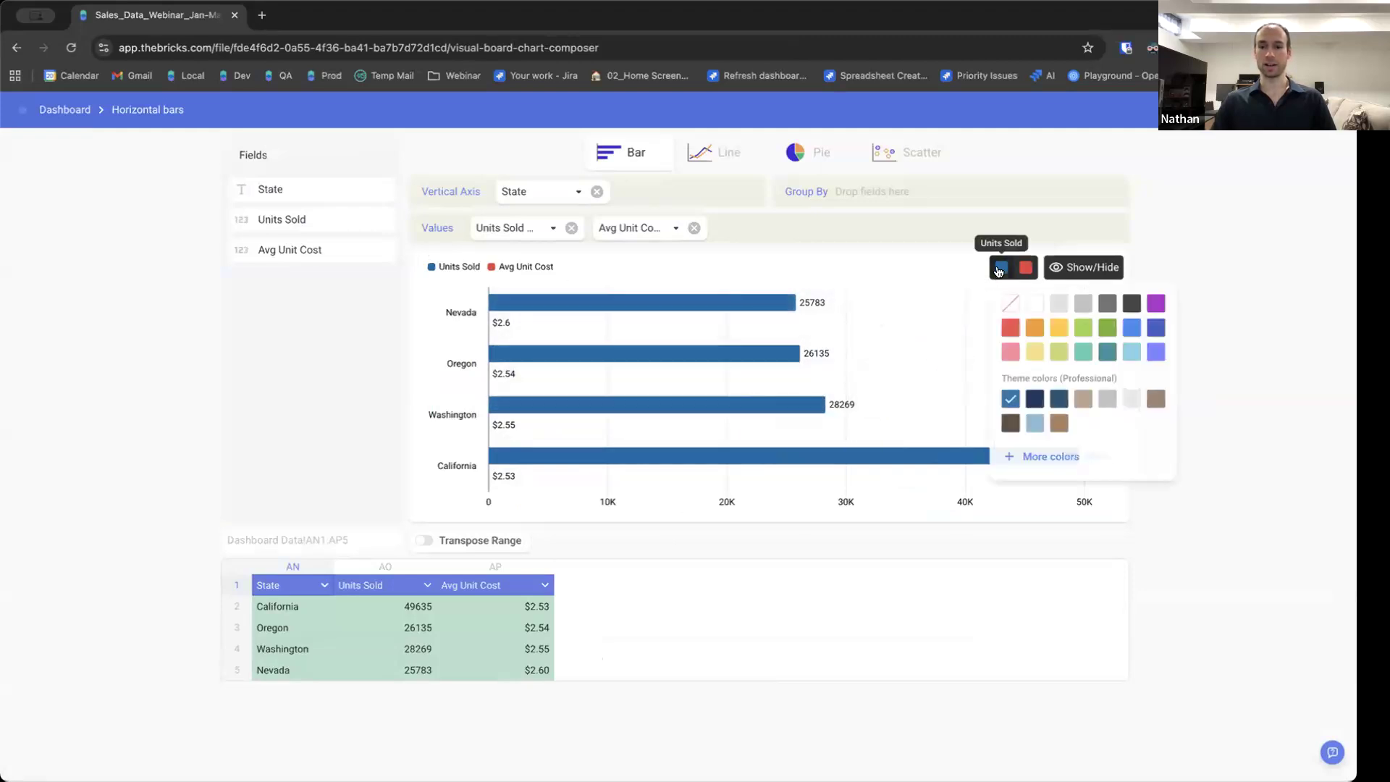
left_click(1037, 327)
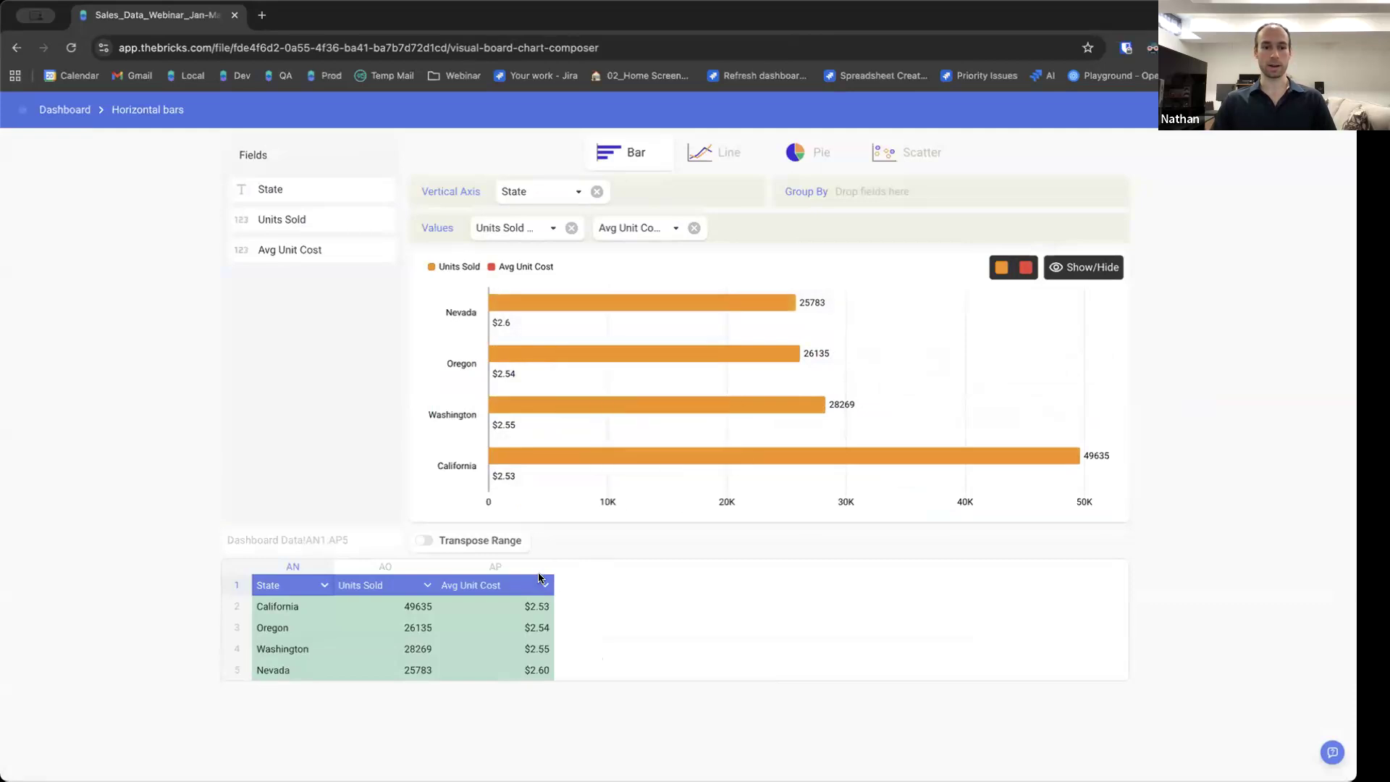
Filter the chart's State data to exclude Oregon.
left_click(321, 584)
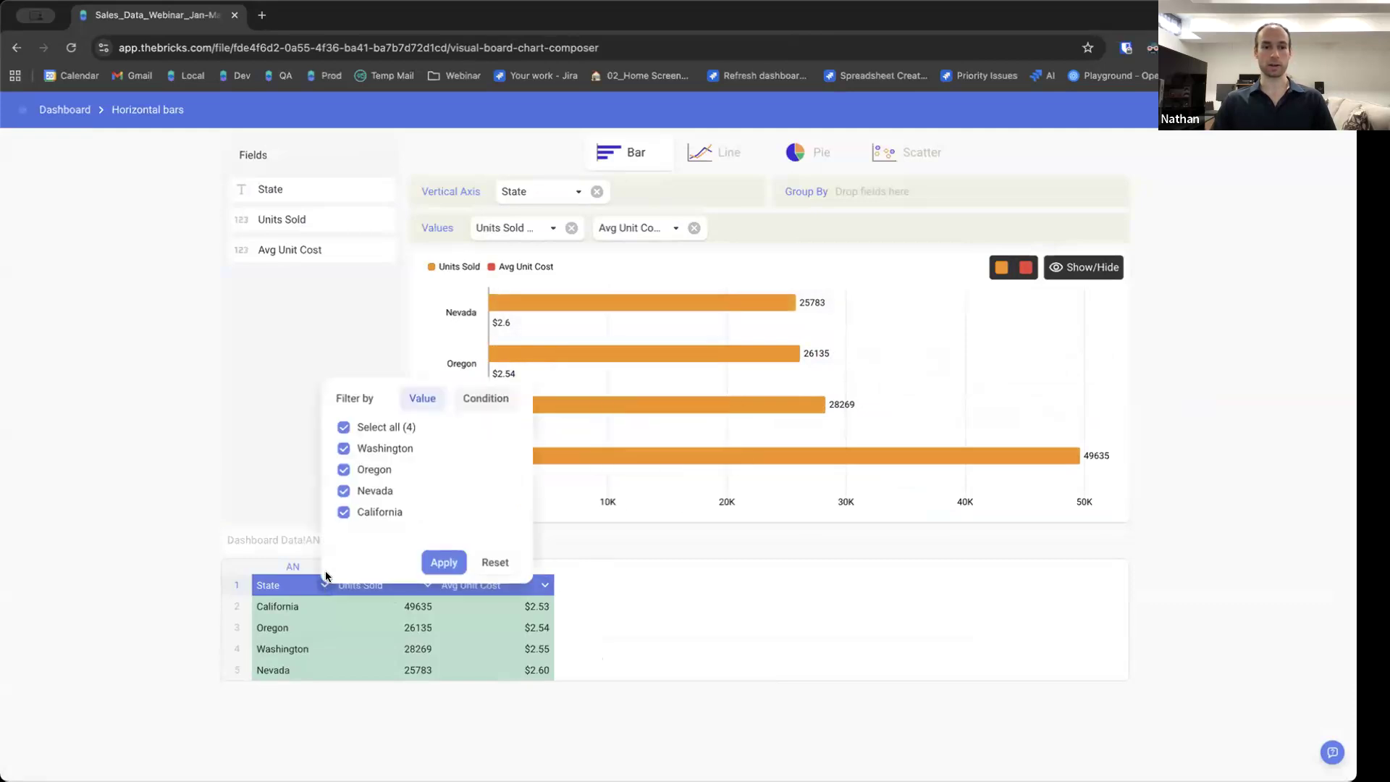
left_click(343, 470)
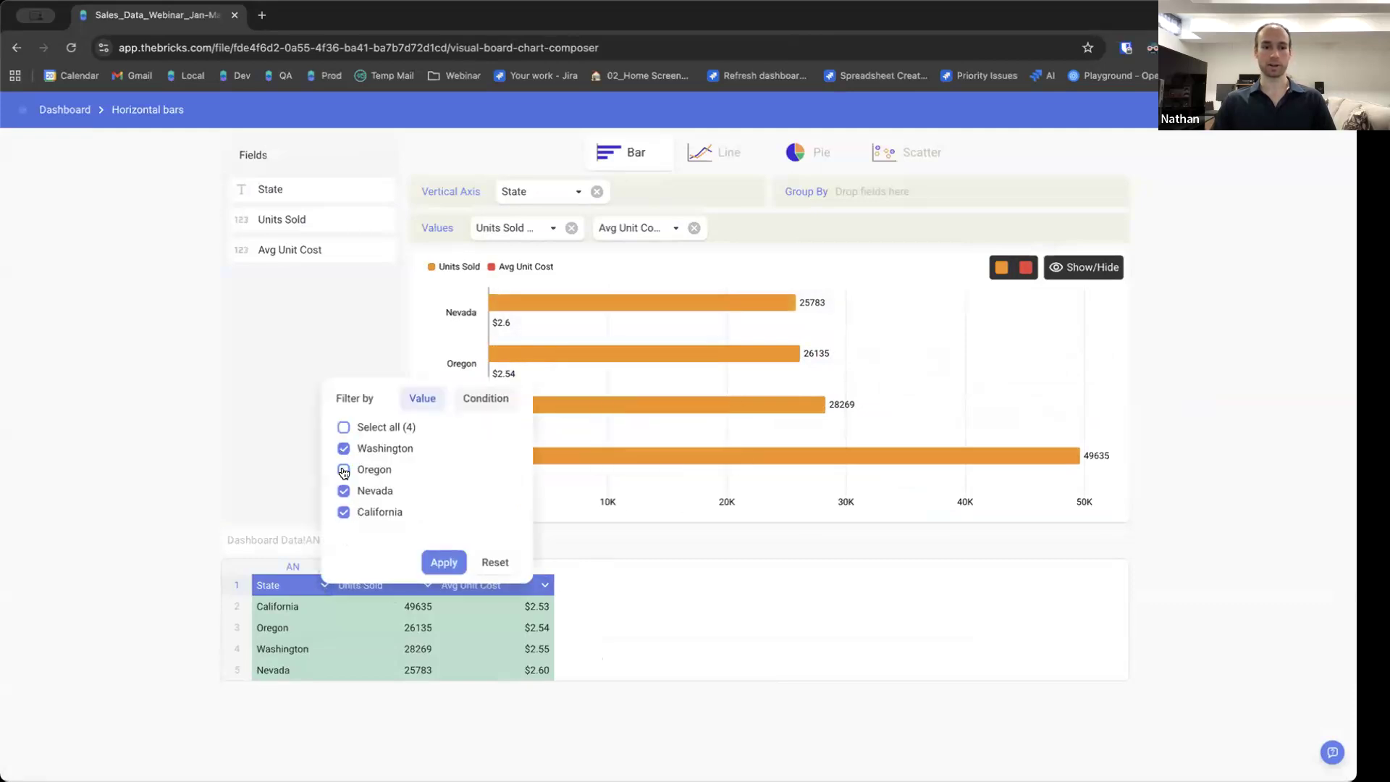
left_click(437, 561)
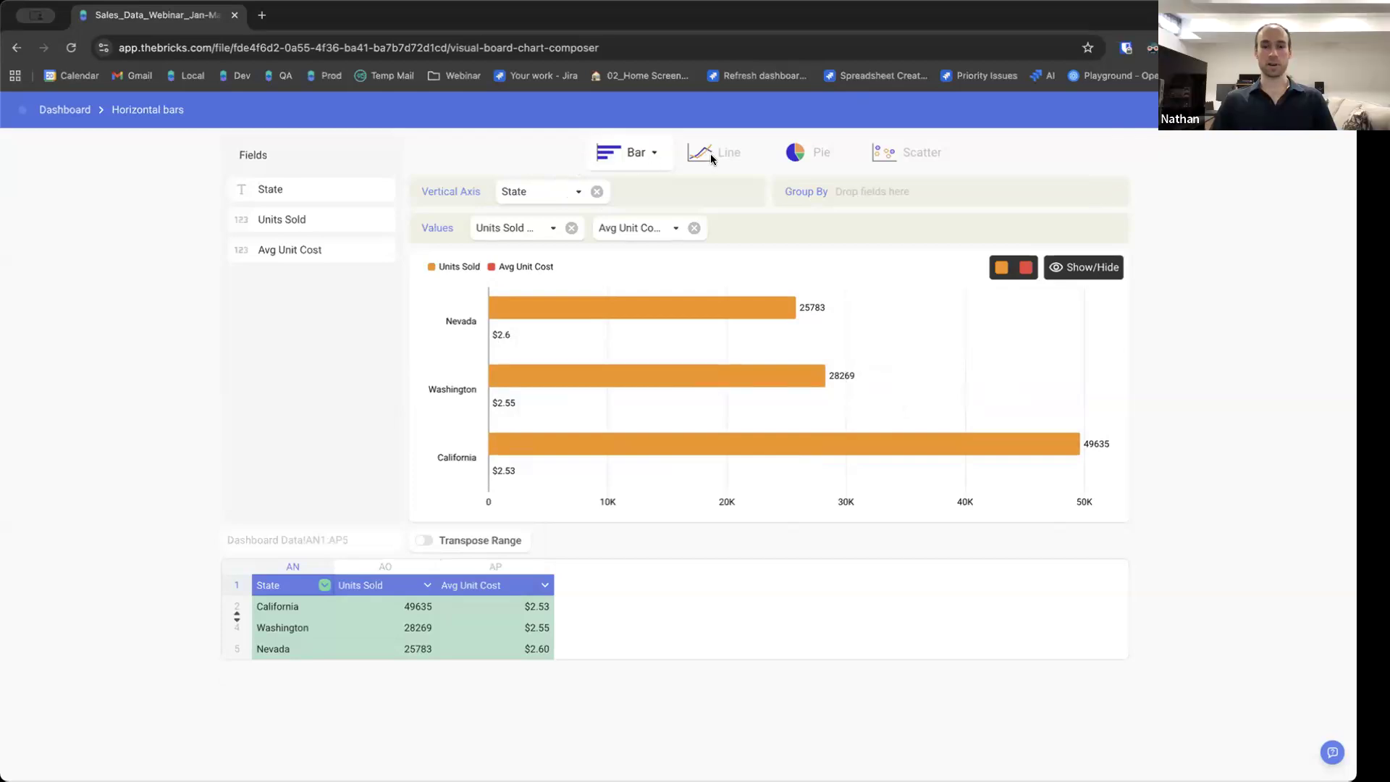
Try the chart as vertical stacked bars, as a combination of bars and lines, and as a line chart.
left_click(648, 153)
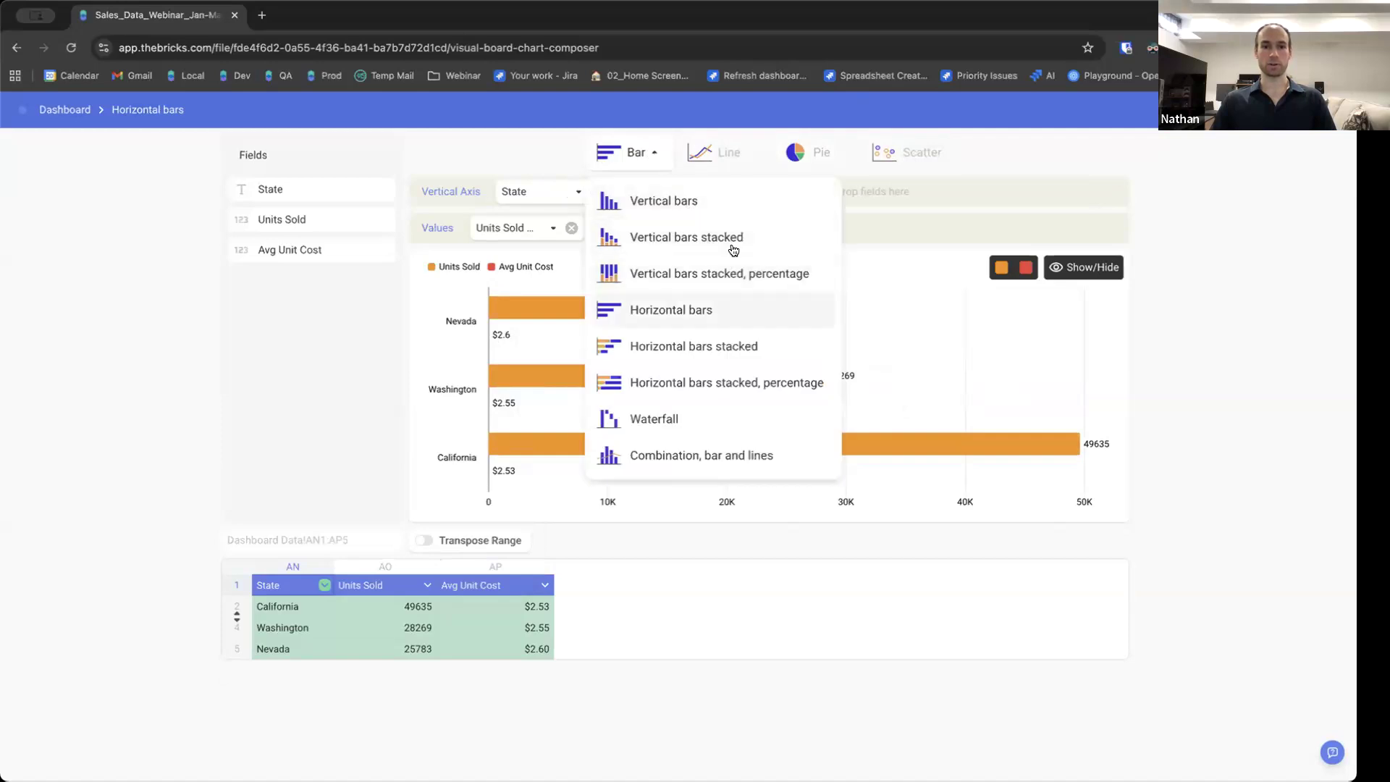
left_click(691, 237)
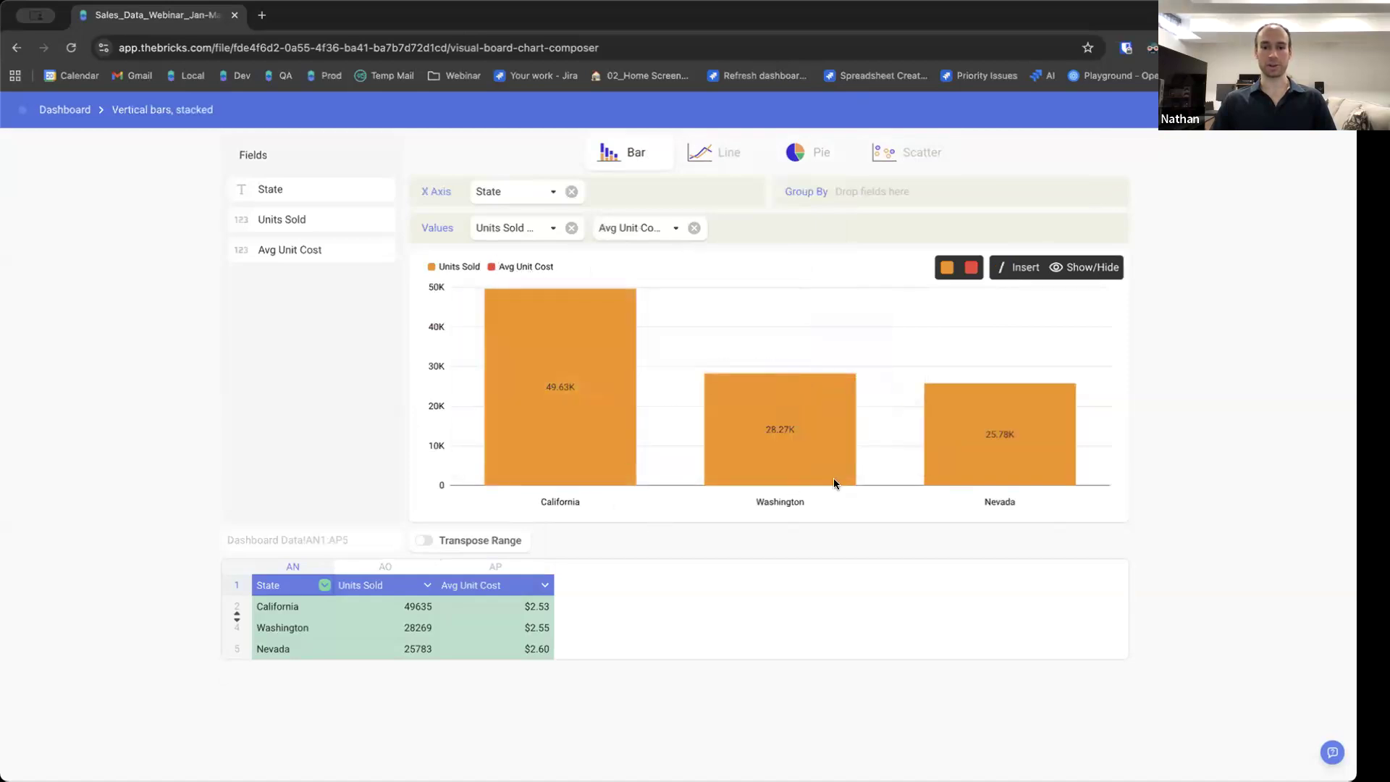
left_click(633, 161)
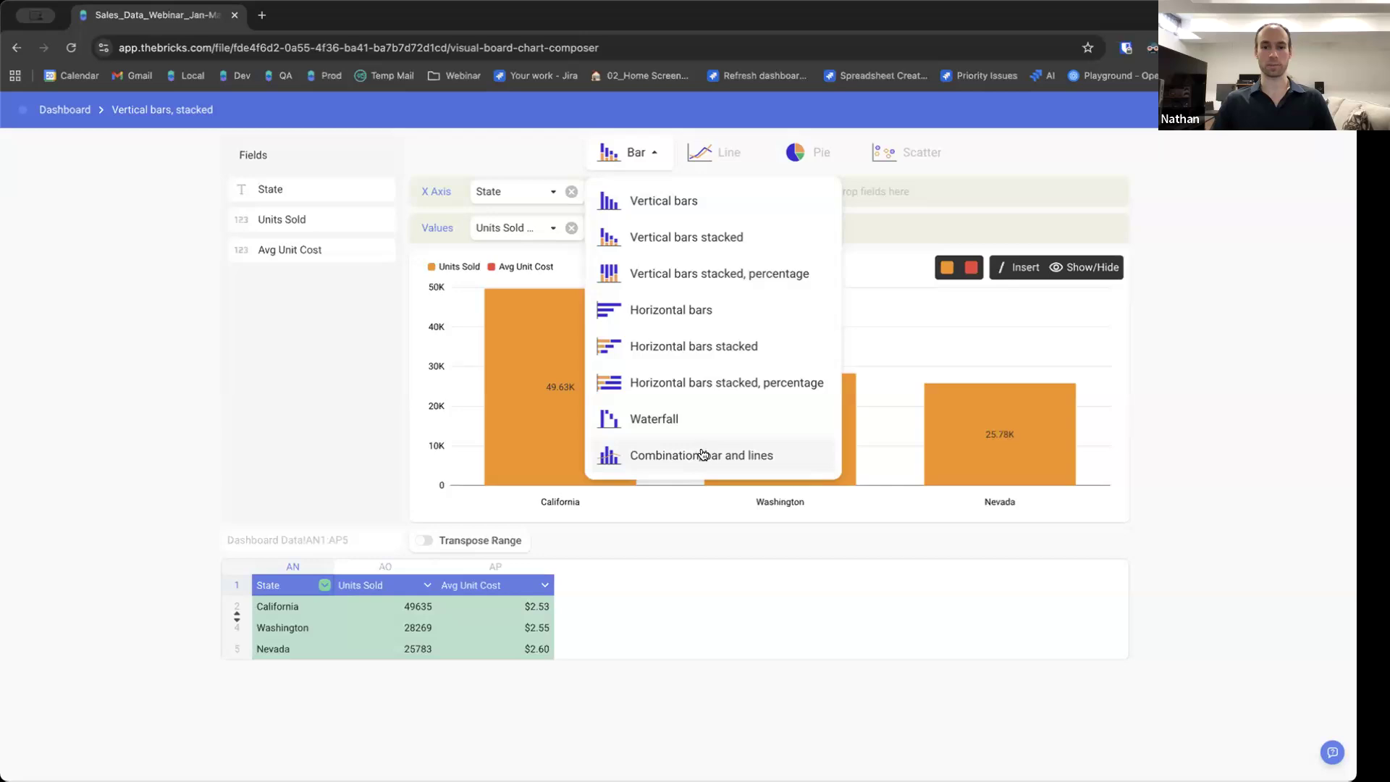
left_click(667, 452)
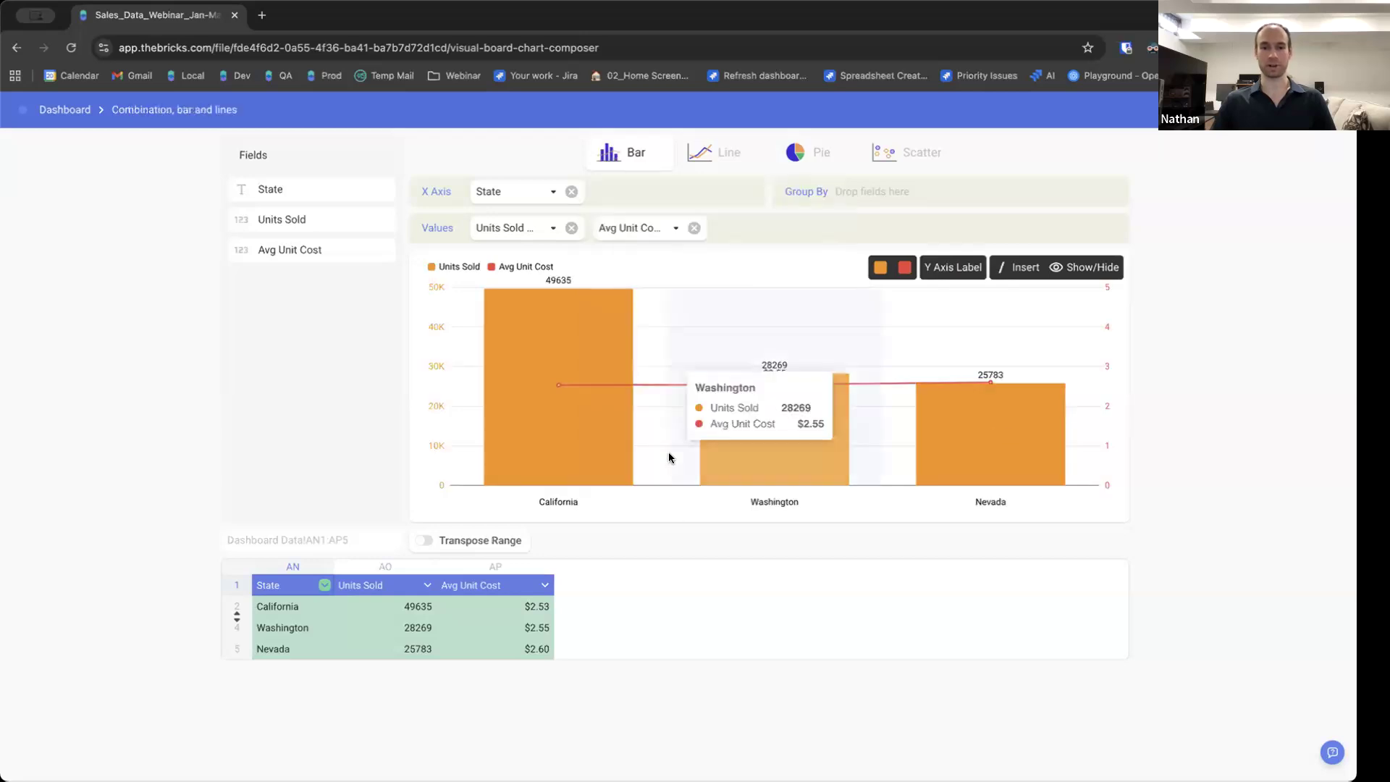
left_click(718, 167)
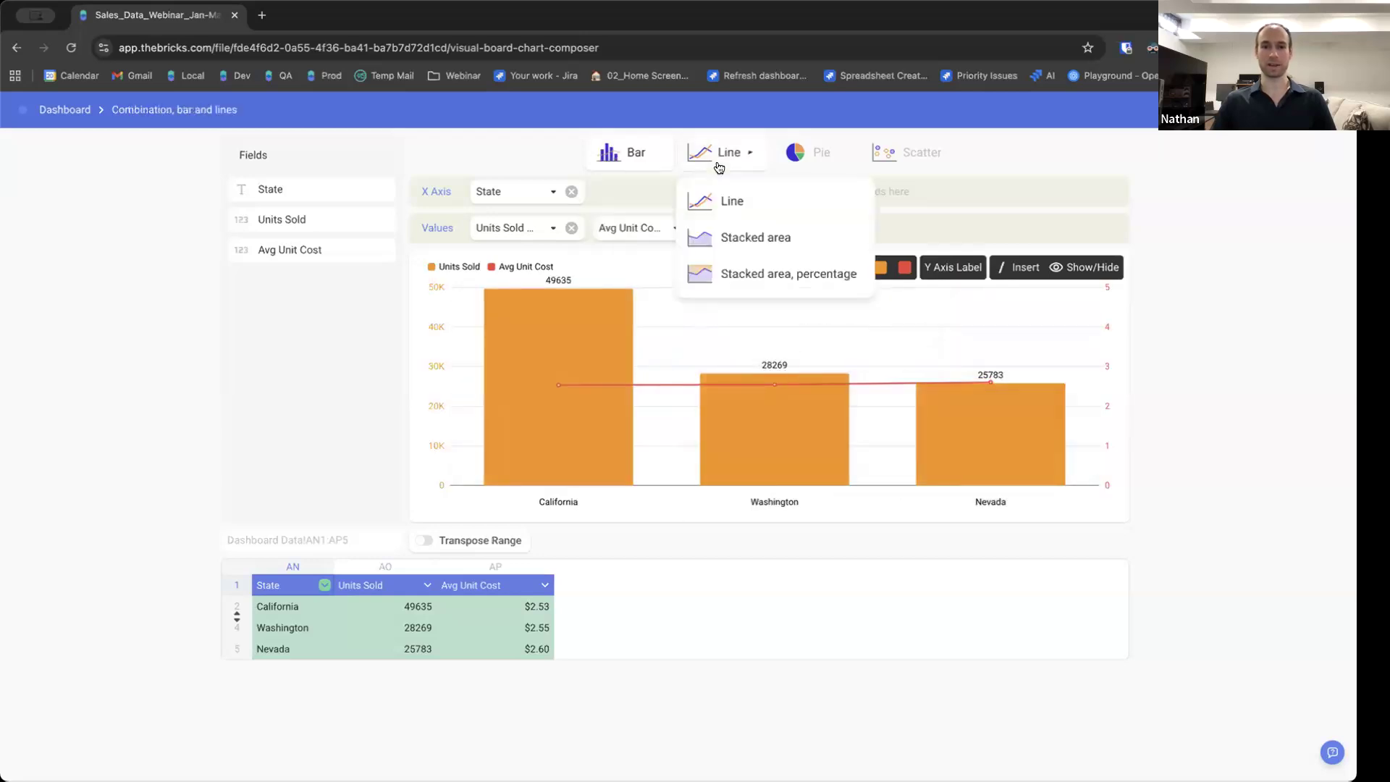
left_click(738, 200)
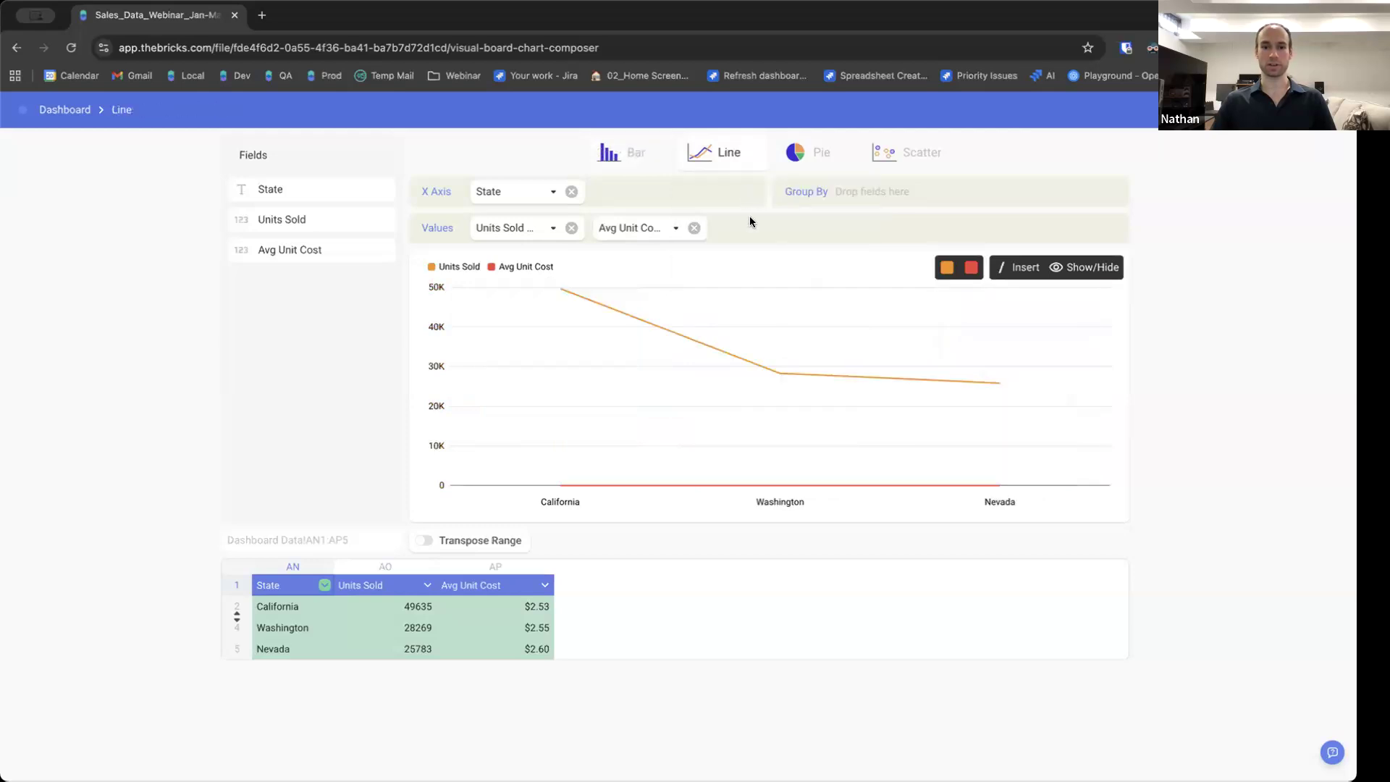
mouse_move(567, 485)
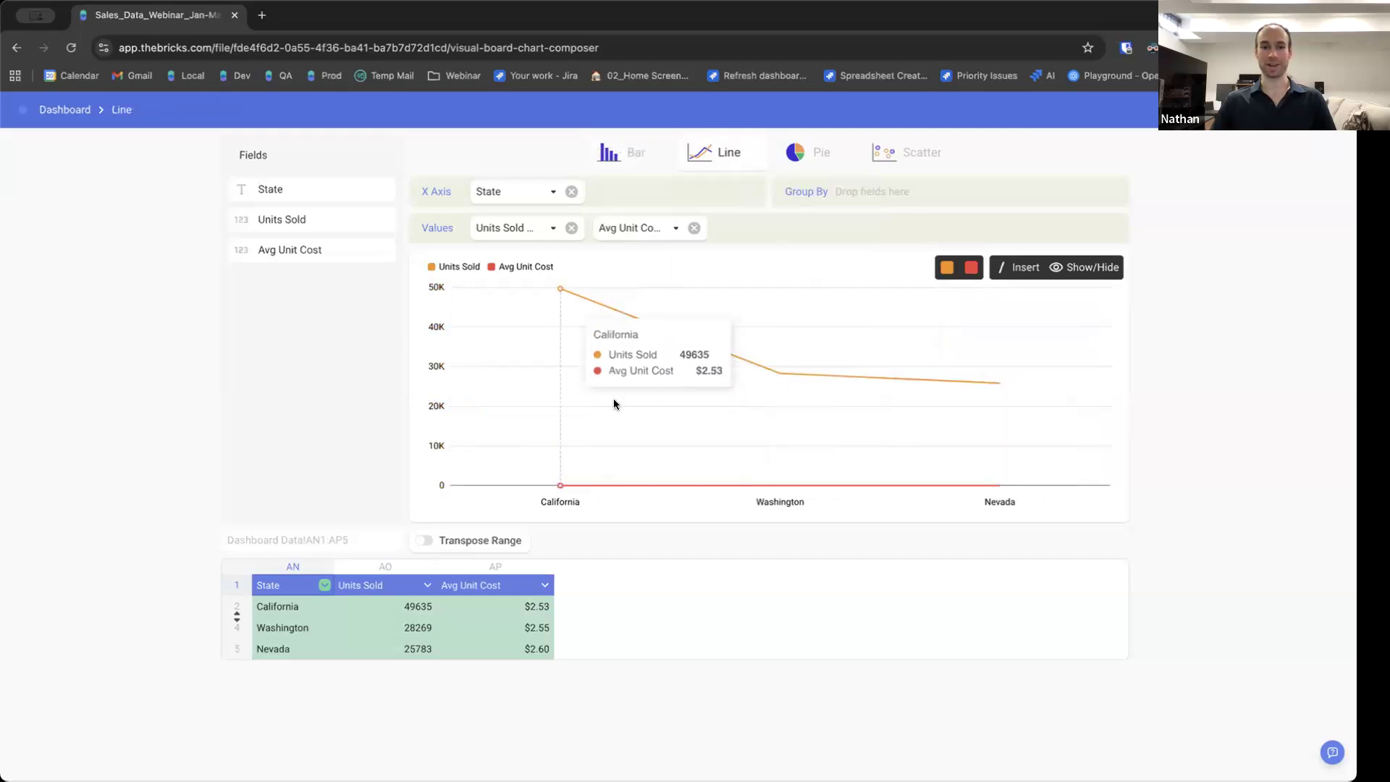
mouse_move(1011, 382)
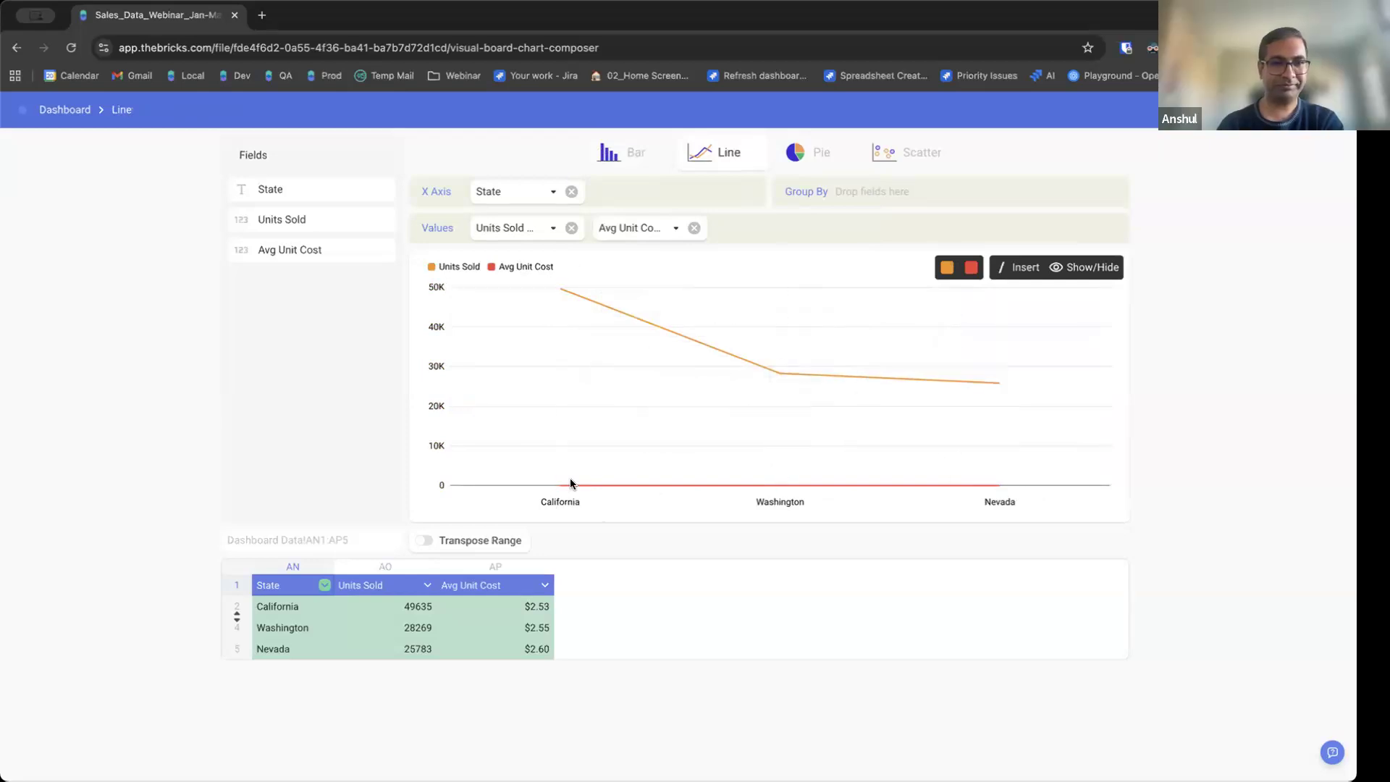
Change the chart type to a Donut chart.
left_click(815, 153)
left_click(824, 191)
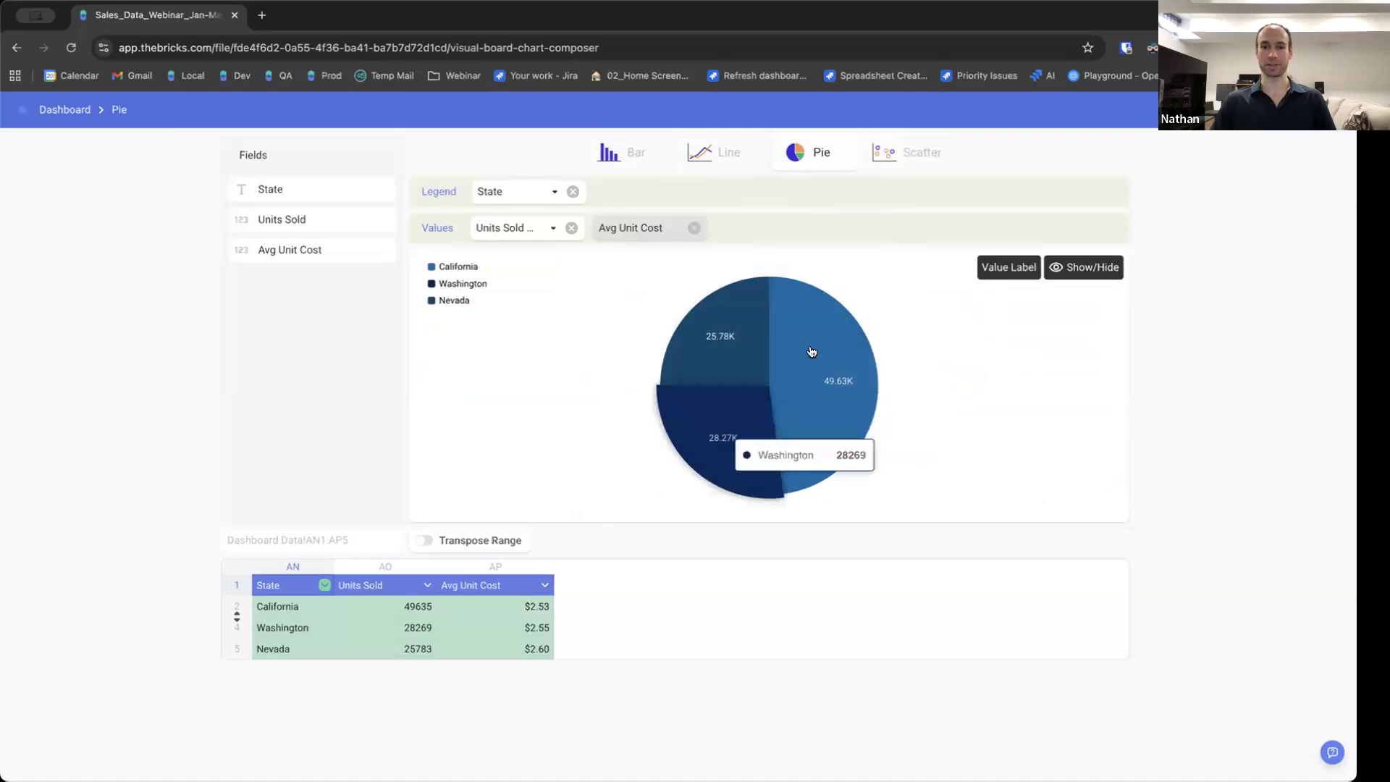
left_click(816, 155)
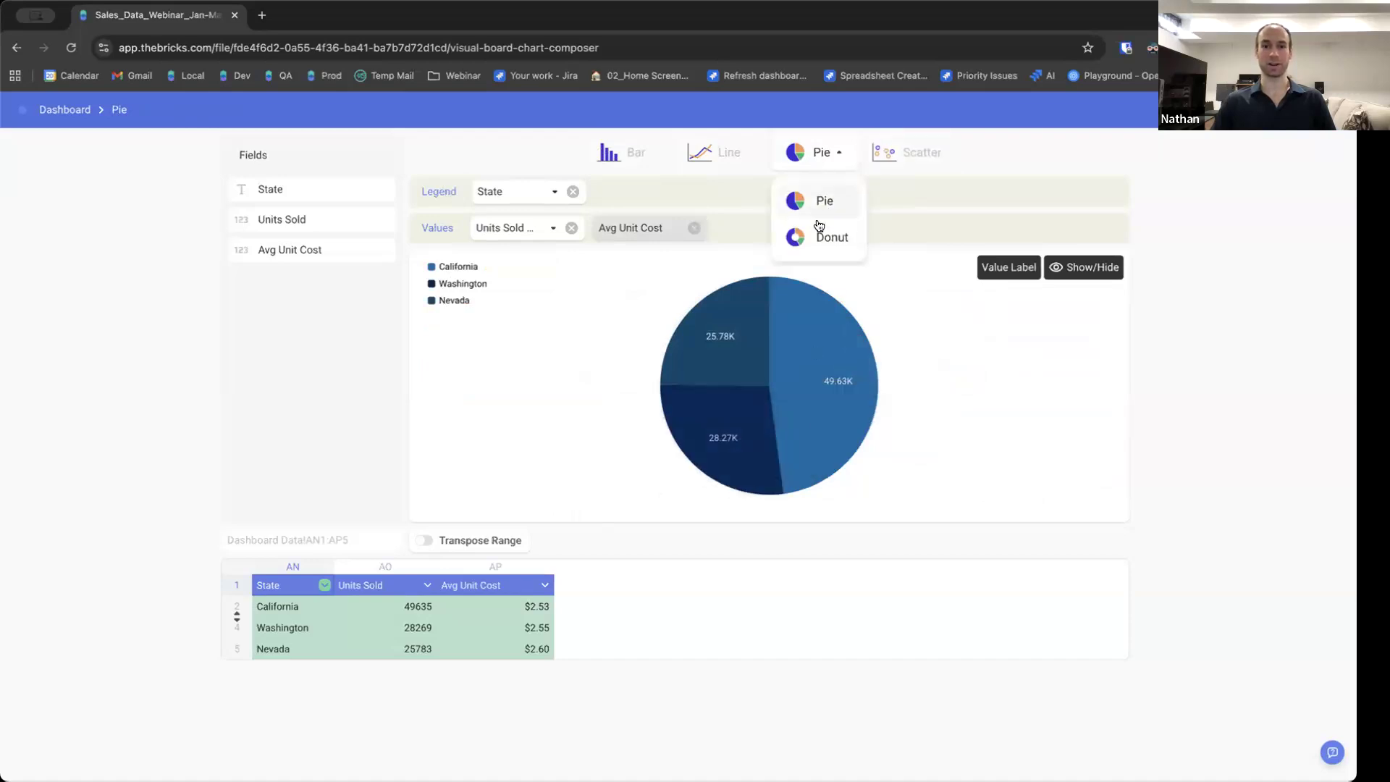
left_click(826, 236)
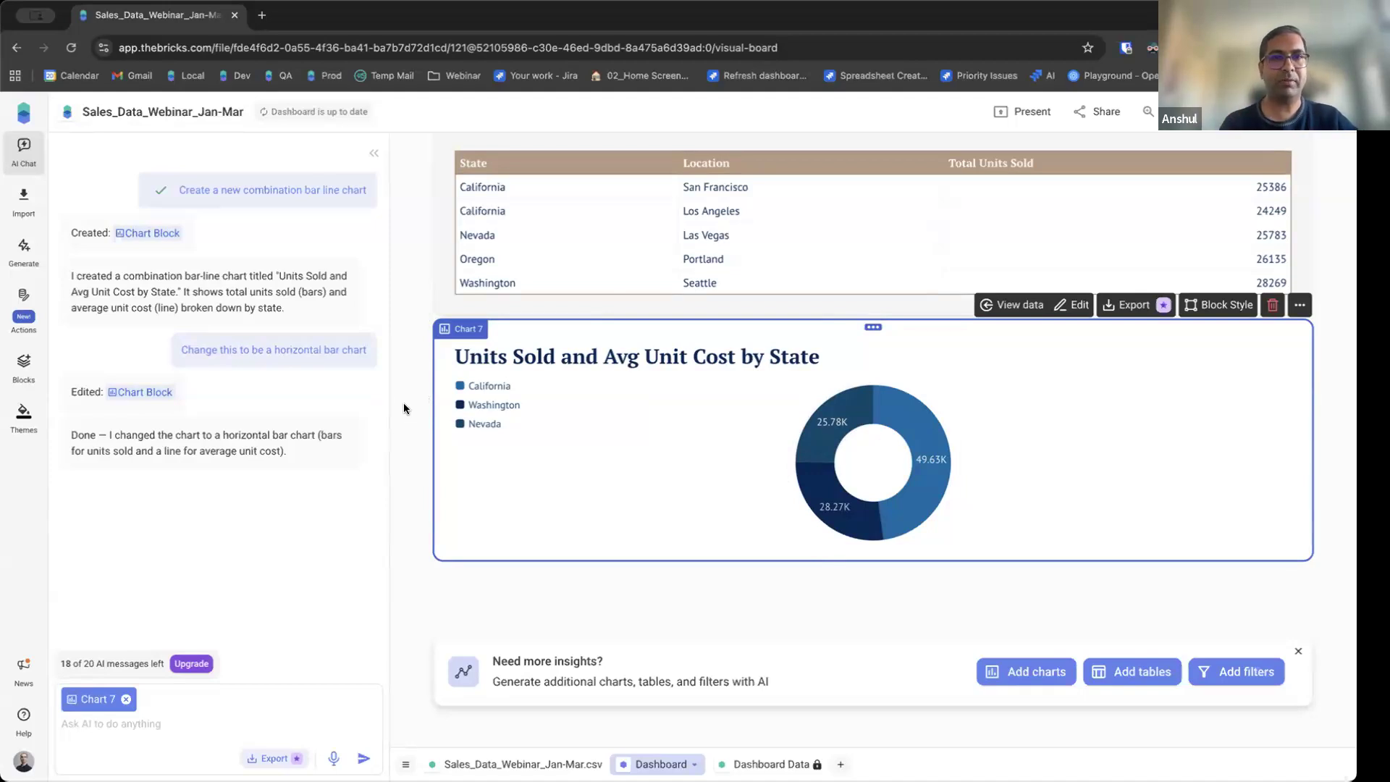
Set the Sales Distribution by Location block's background colour to light grey.
scroll(406, 411, "up", 20)
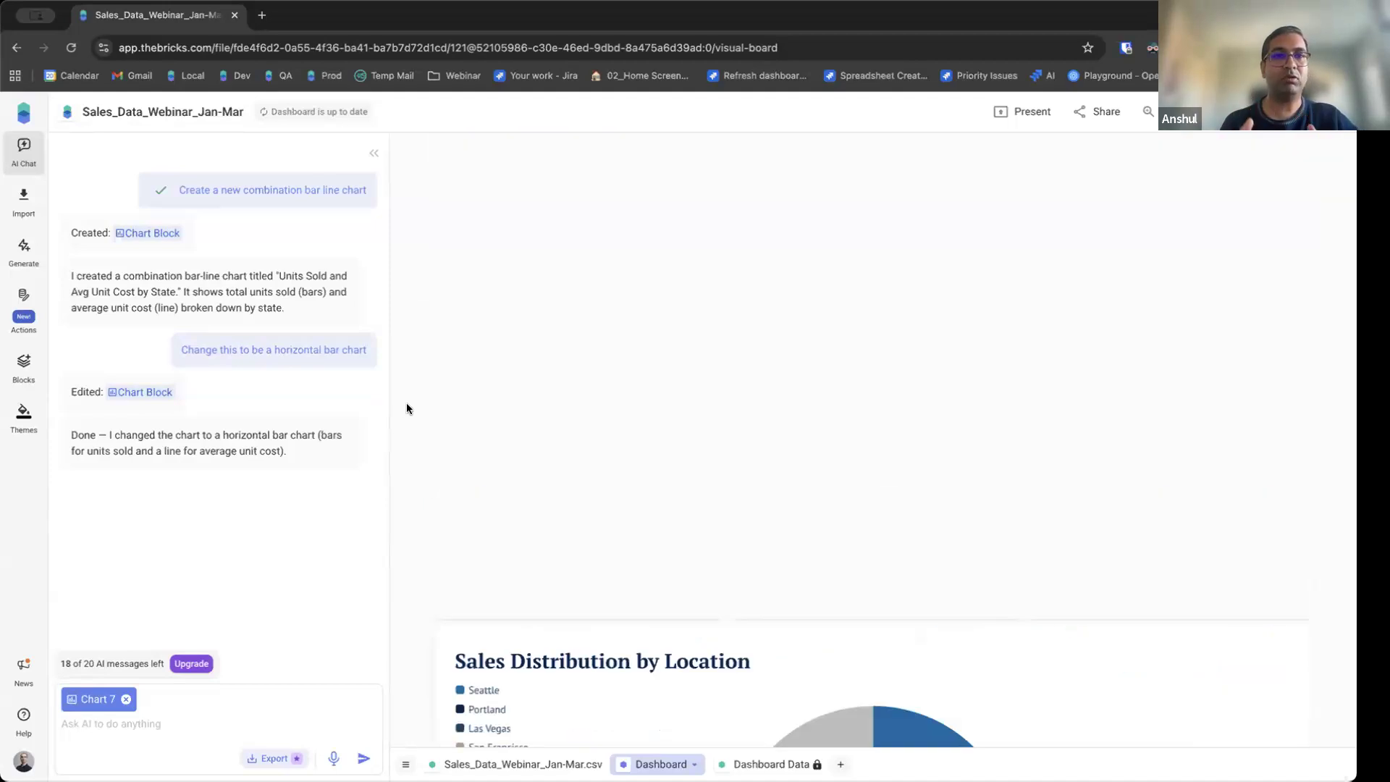
scroll(405, 397, "down", 6)
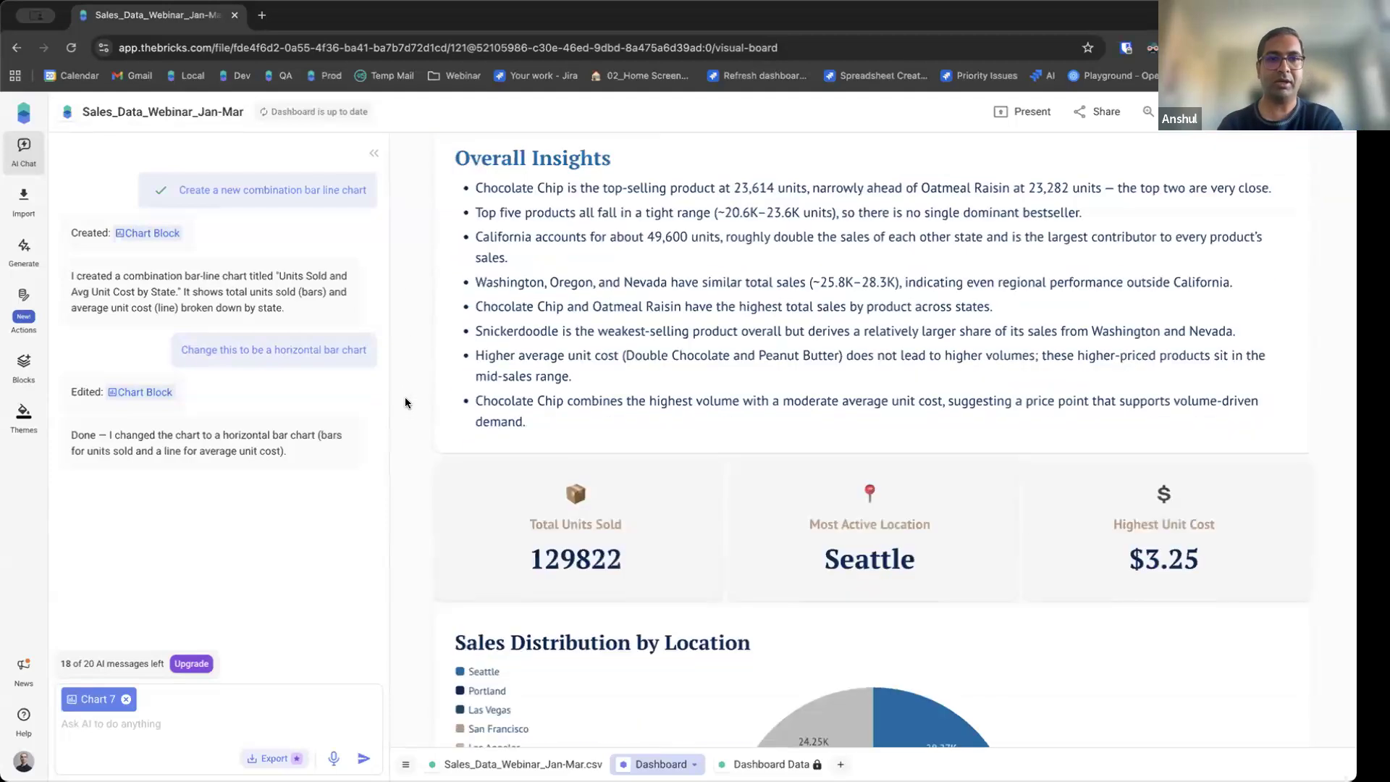
scroll(404, 396, "down", 2)
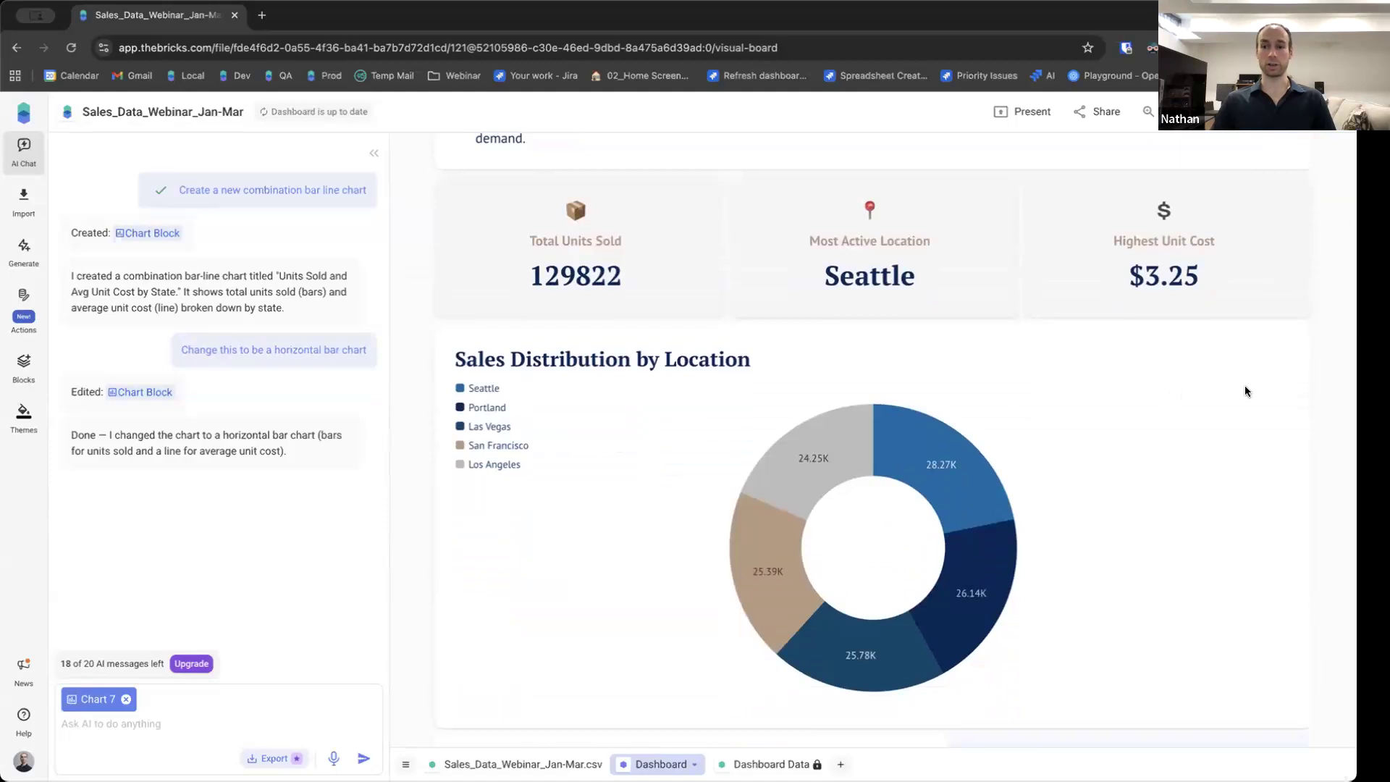
left_click(1243, 392)
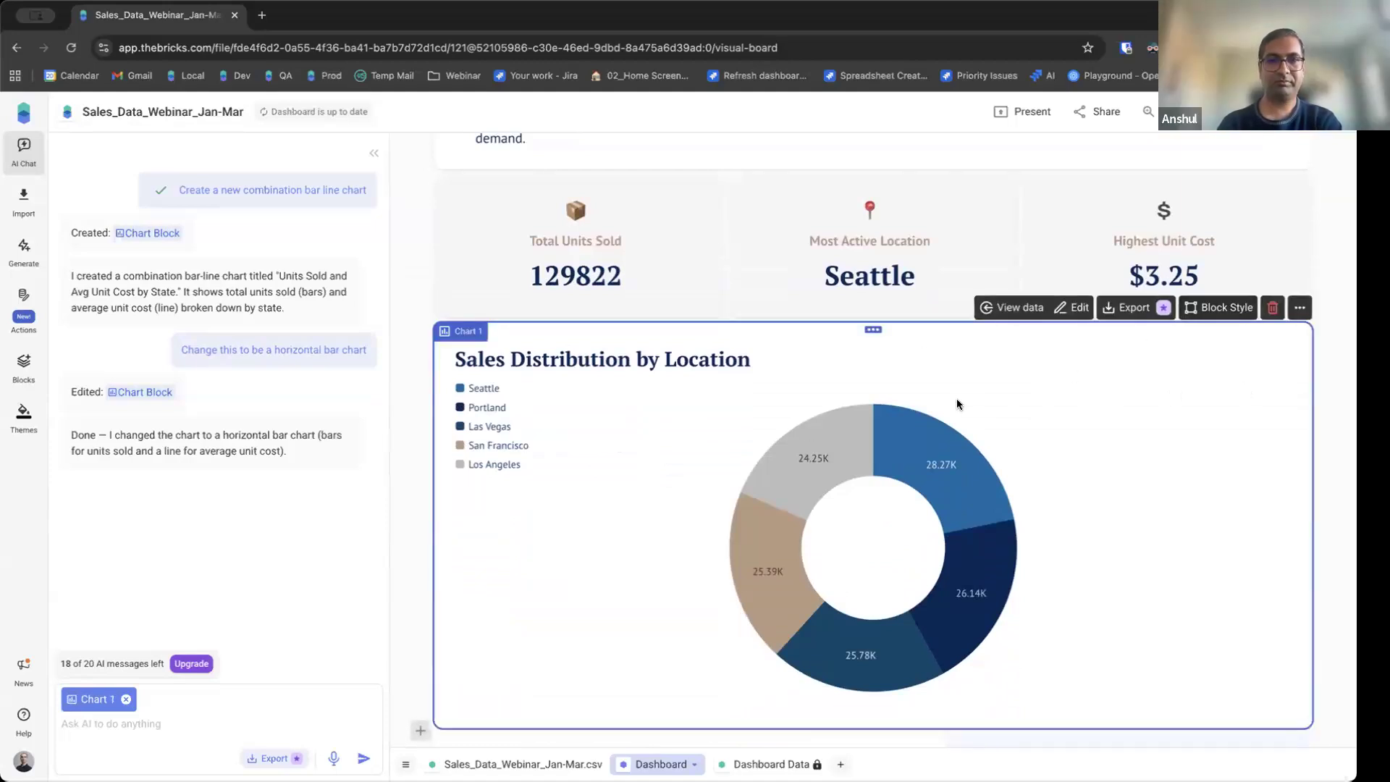
left_click(1210, 310)
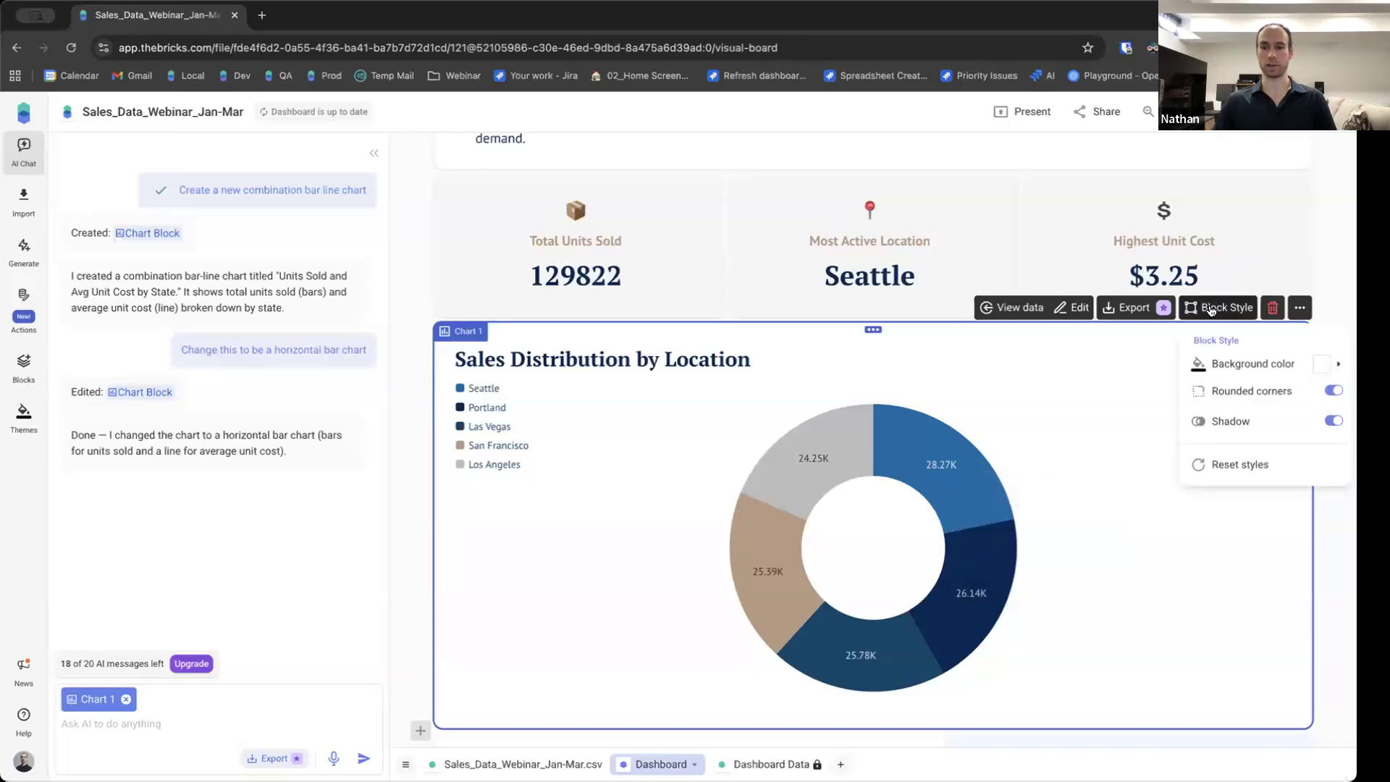
left_click(1274, 364)
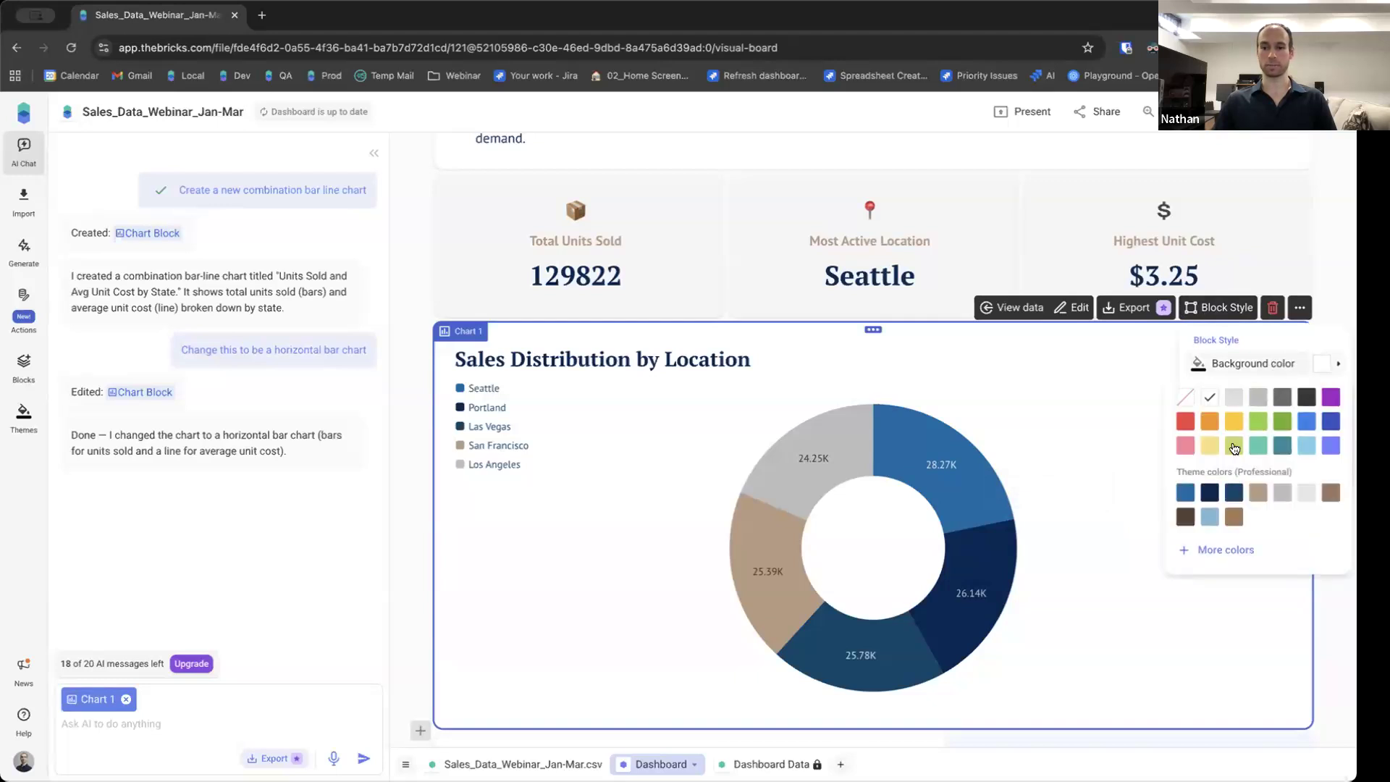
left_click(1235, 402)
left_click(1281, 364)
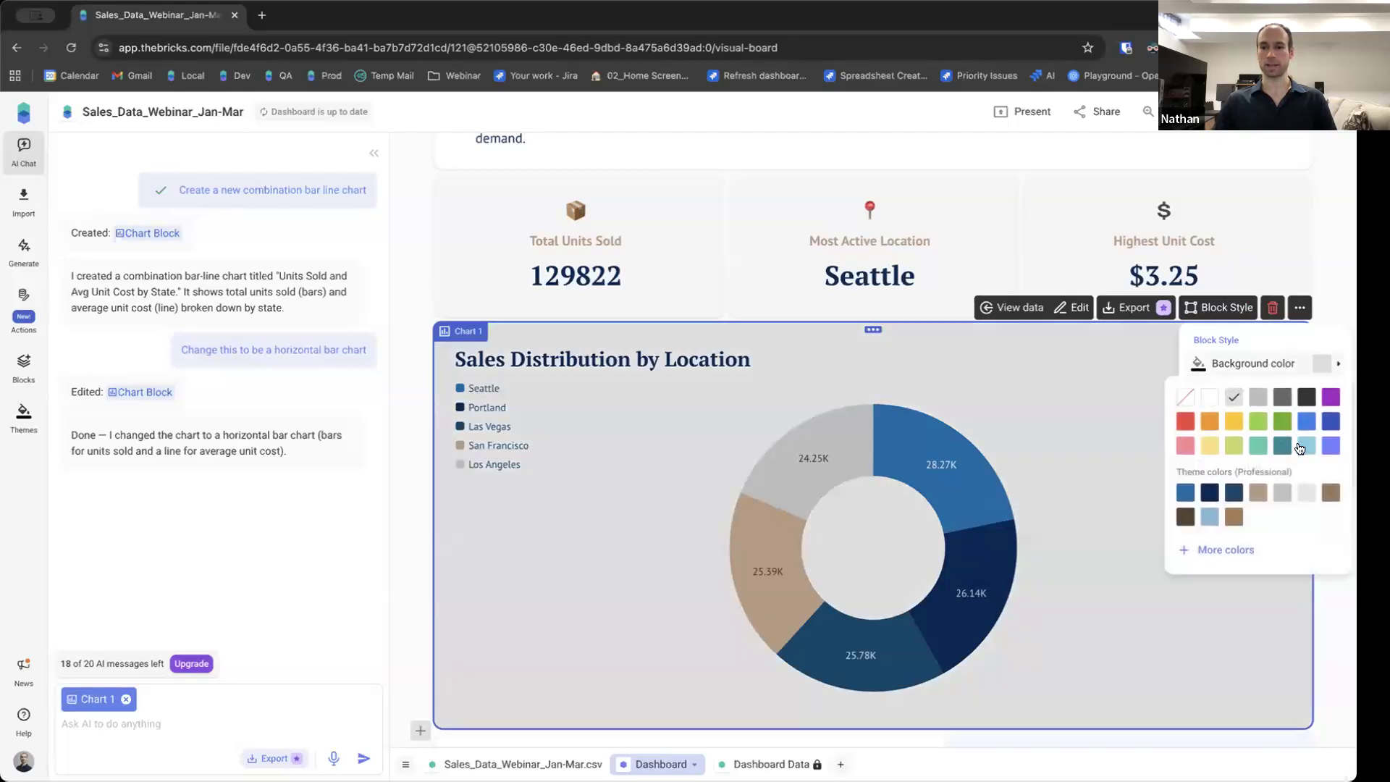
left_click(1306, 445)
left_click(1288, 364)
left_click(1303, 492)
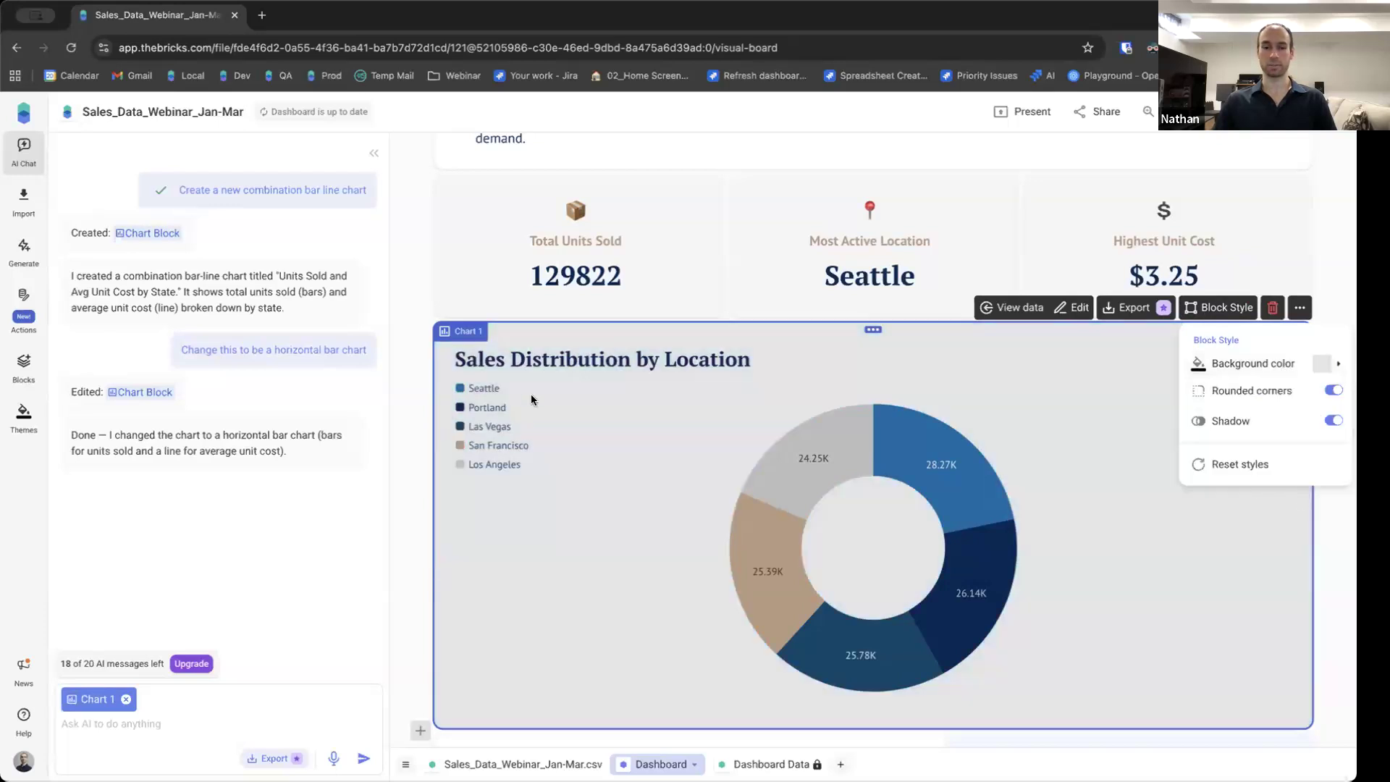
left_click(416, 275)
left_click(416, 275)
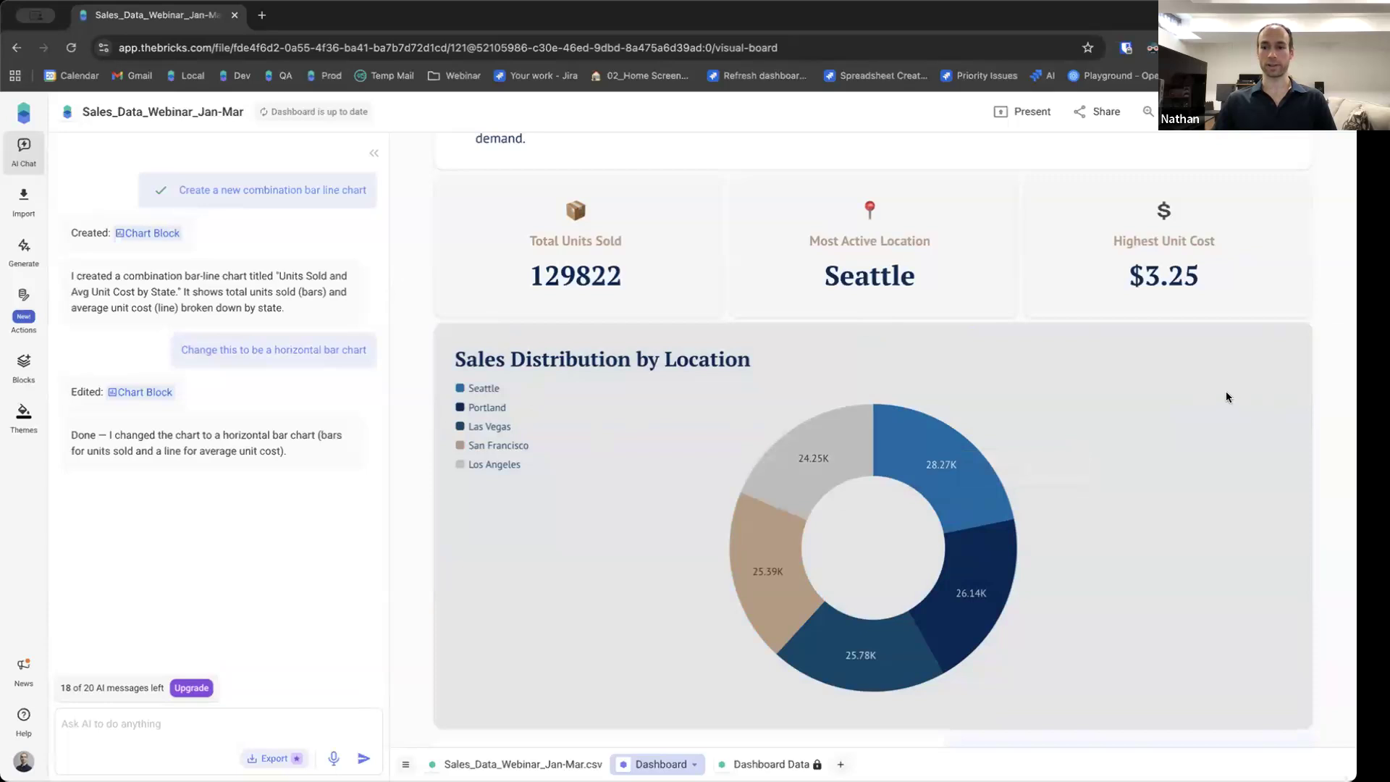
Set the board's background colour to a tan theme colour in the board style settings.
scroll(1185, 458, "up", 10)
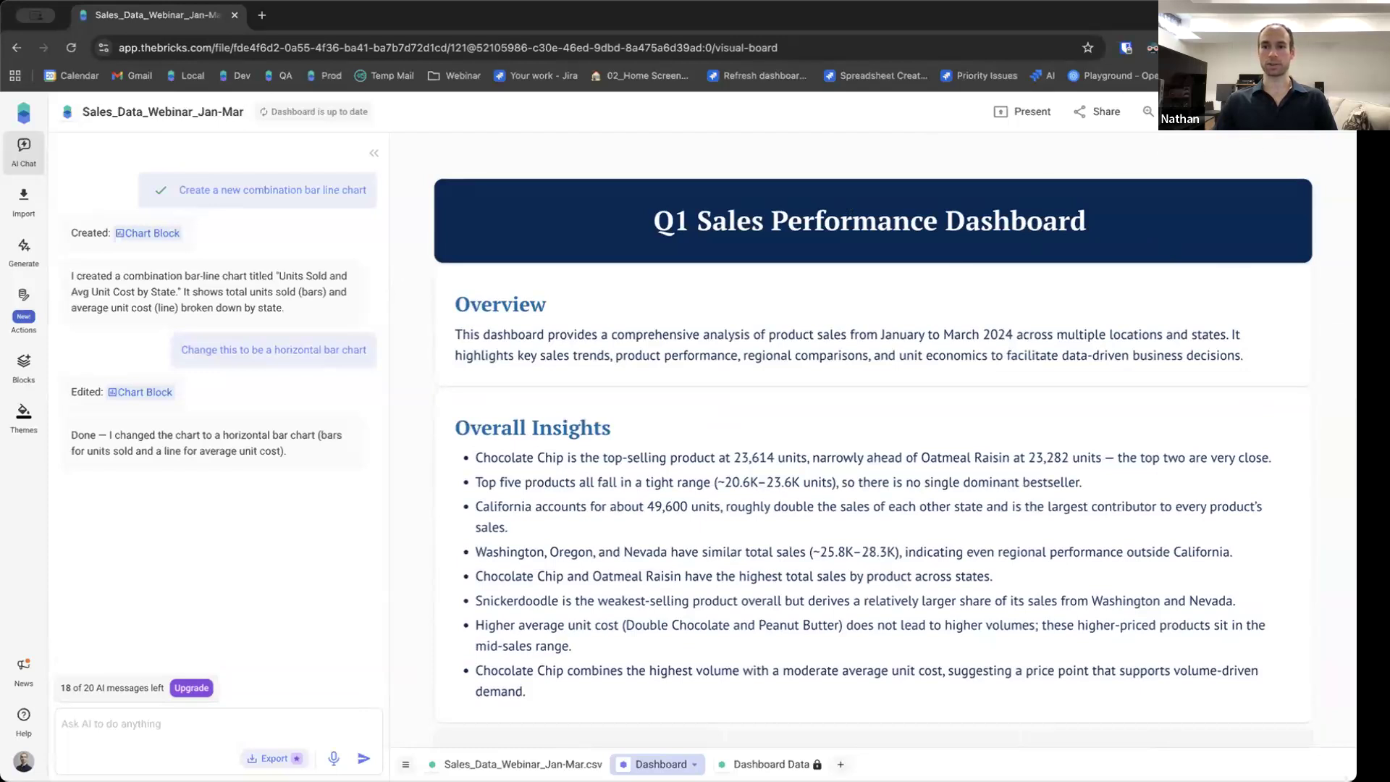
left_click(1336, 111)
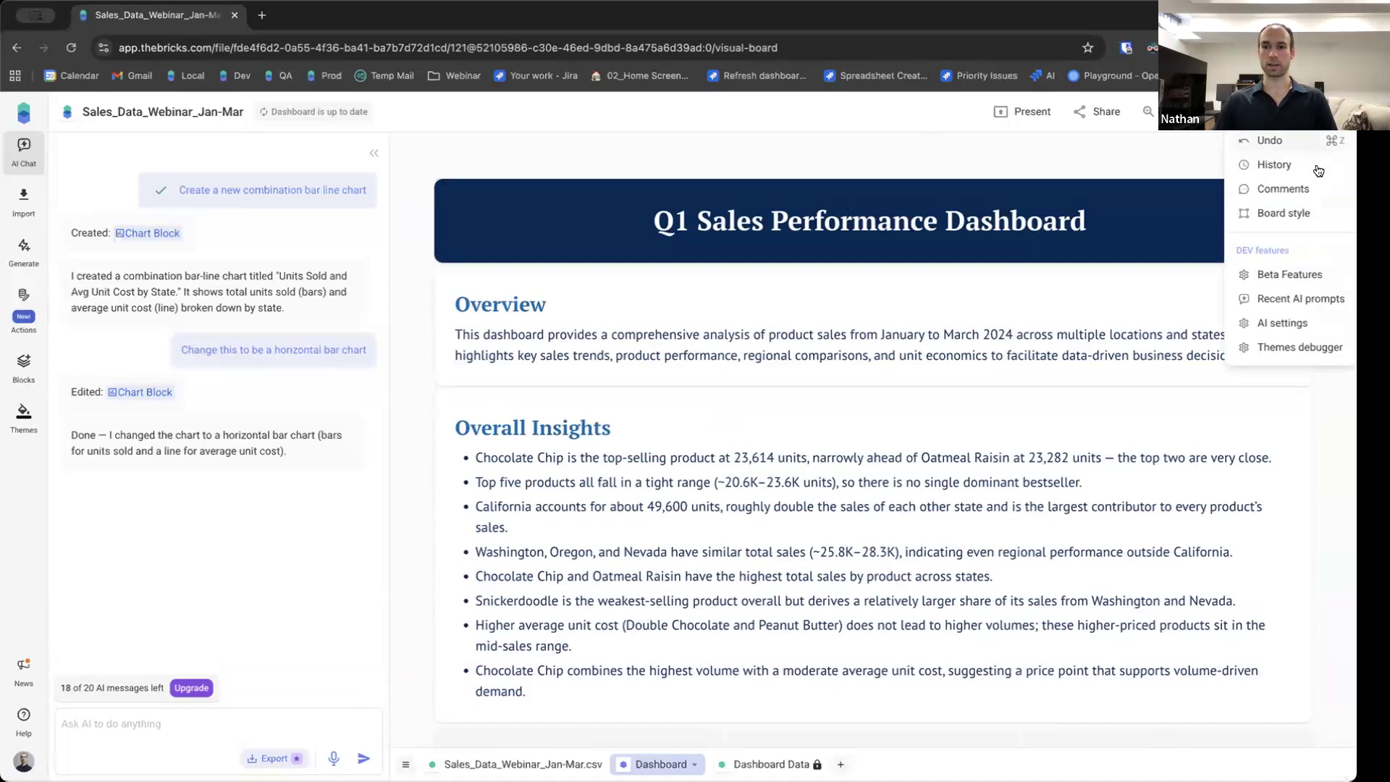
left_click(1286, 215)
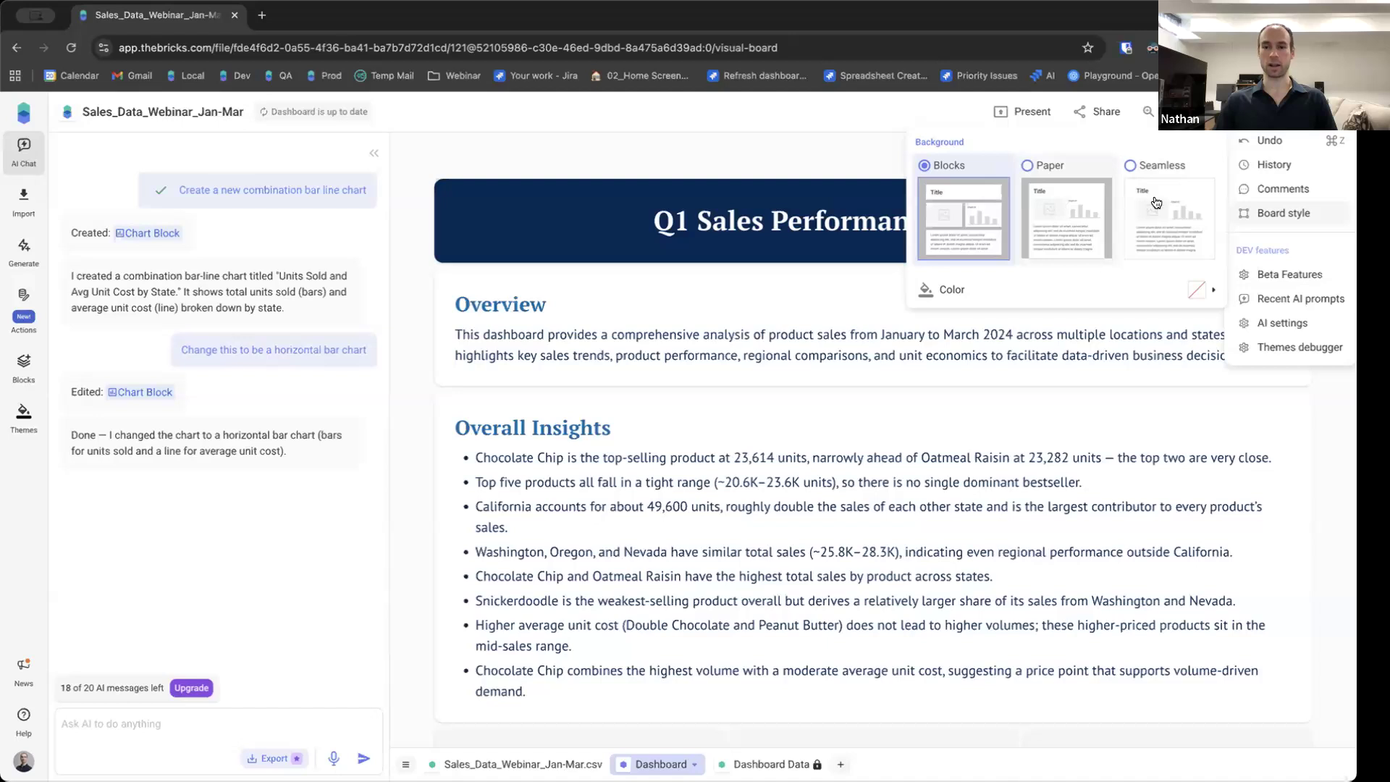
left_click(1083, 289)
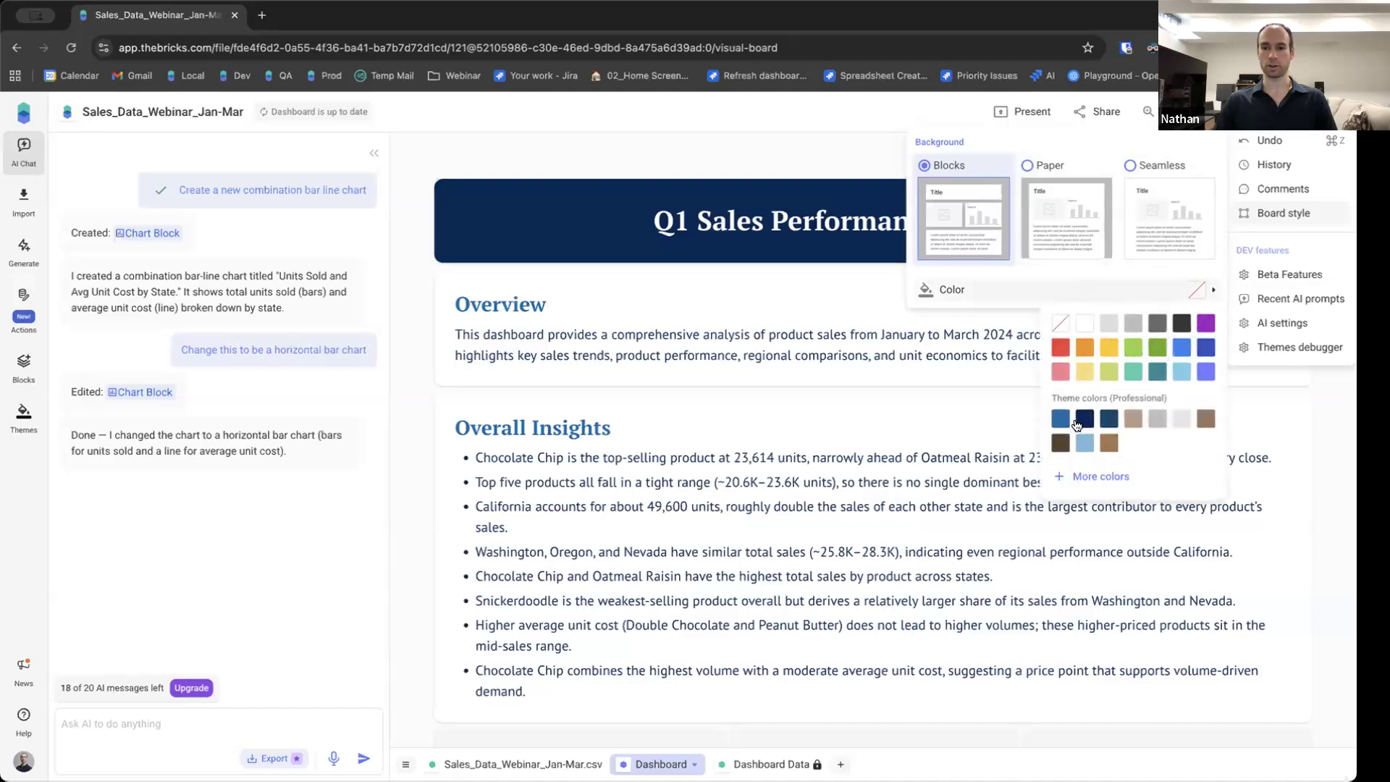
left_click(1134, 419)
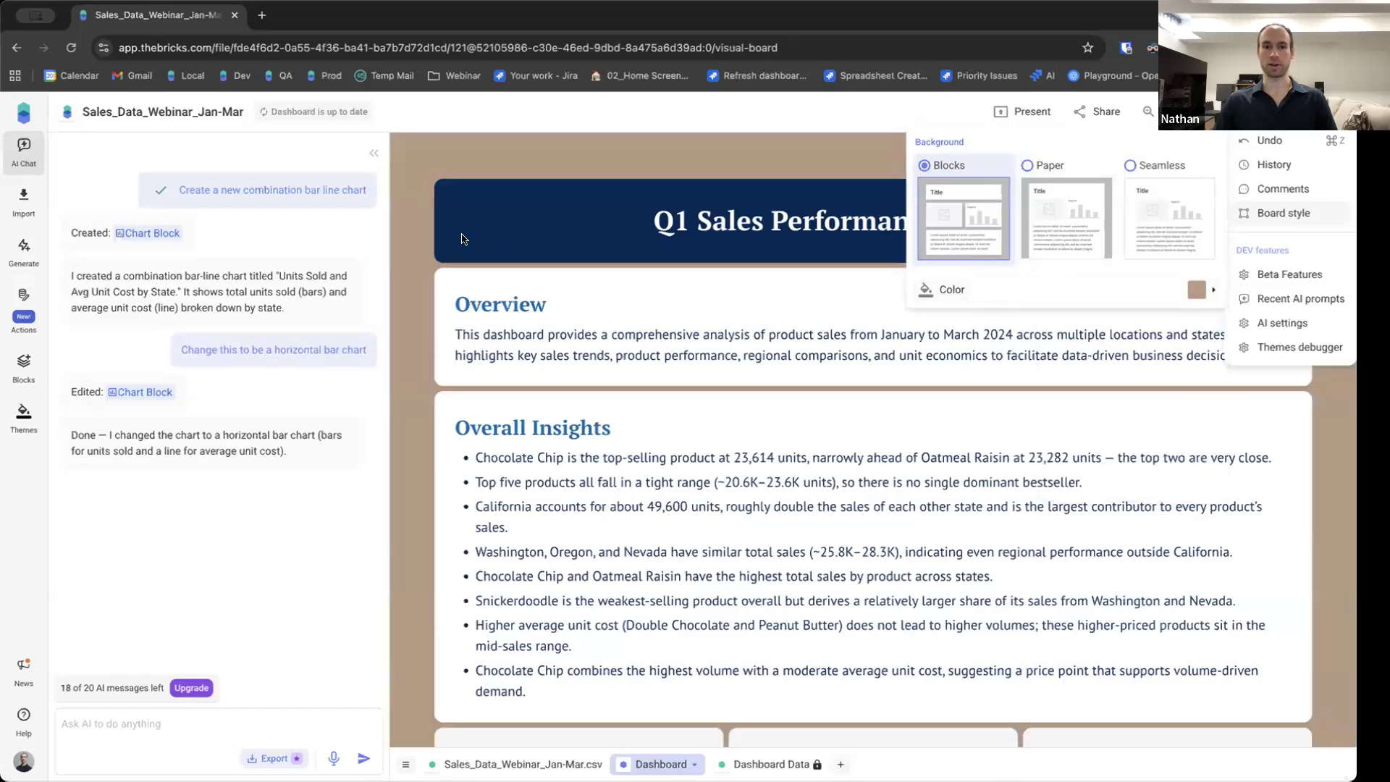
left_click(541, 120)
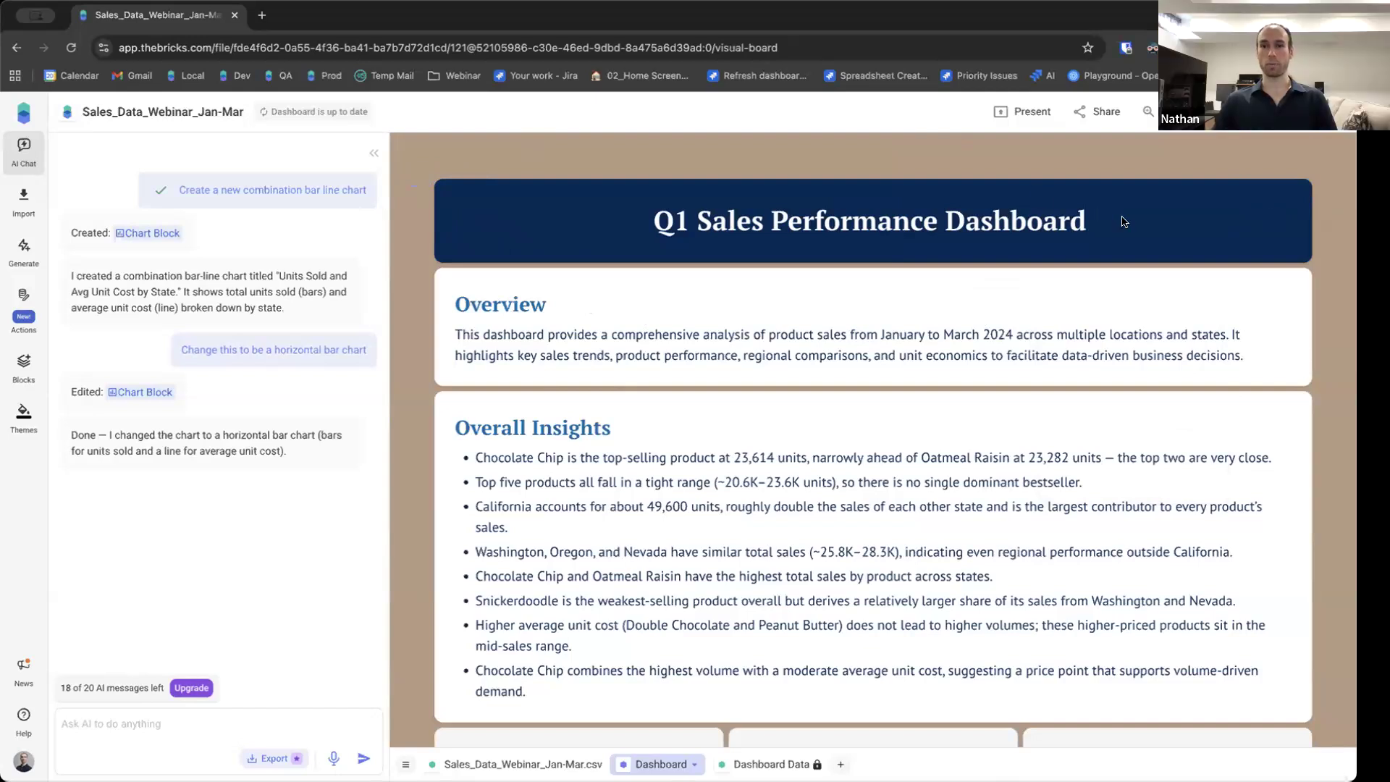
Insert an image block below the title, upload the Bricks logo into it, and reduce the block's height.
left_click(1228, 226)
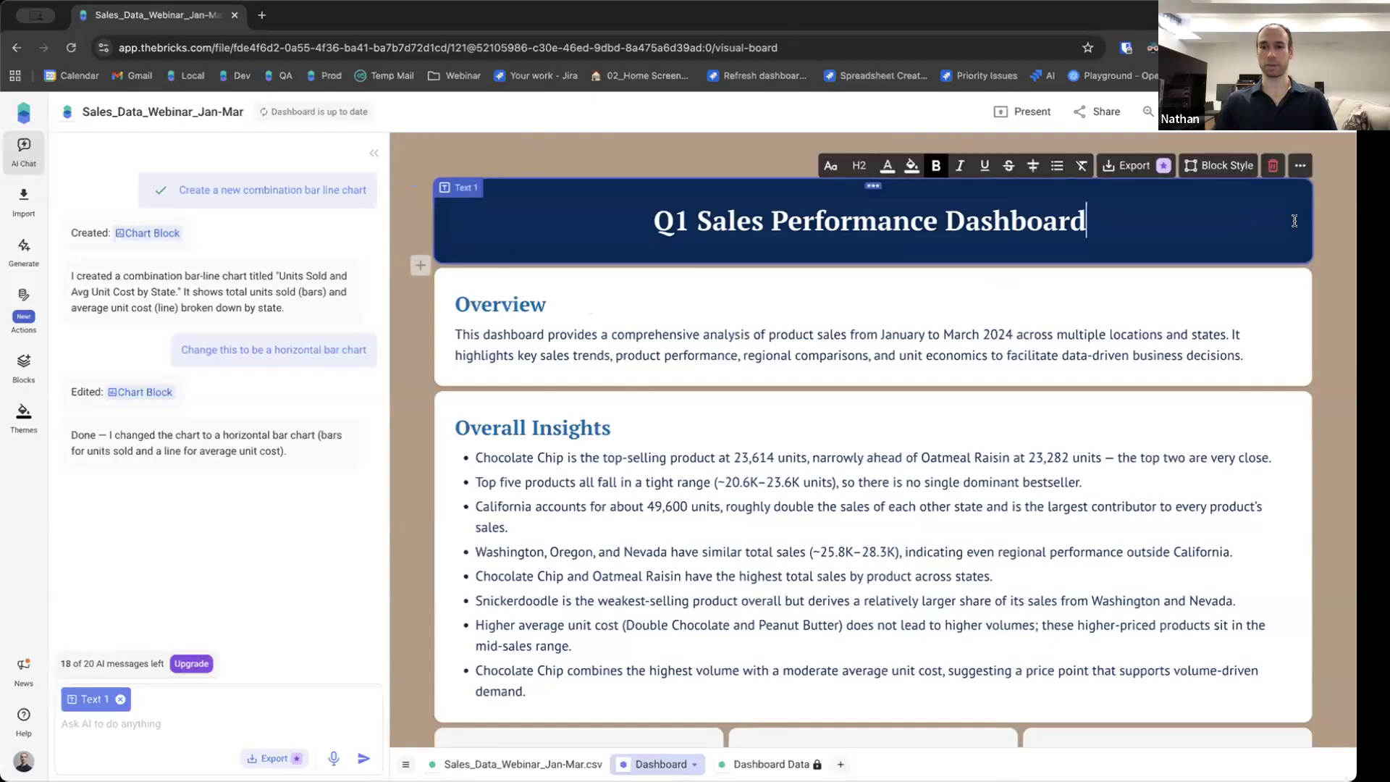
left_click(412, 269)
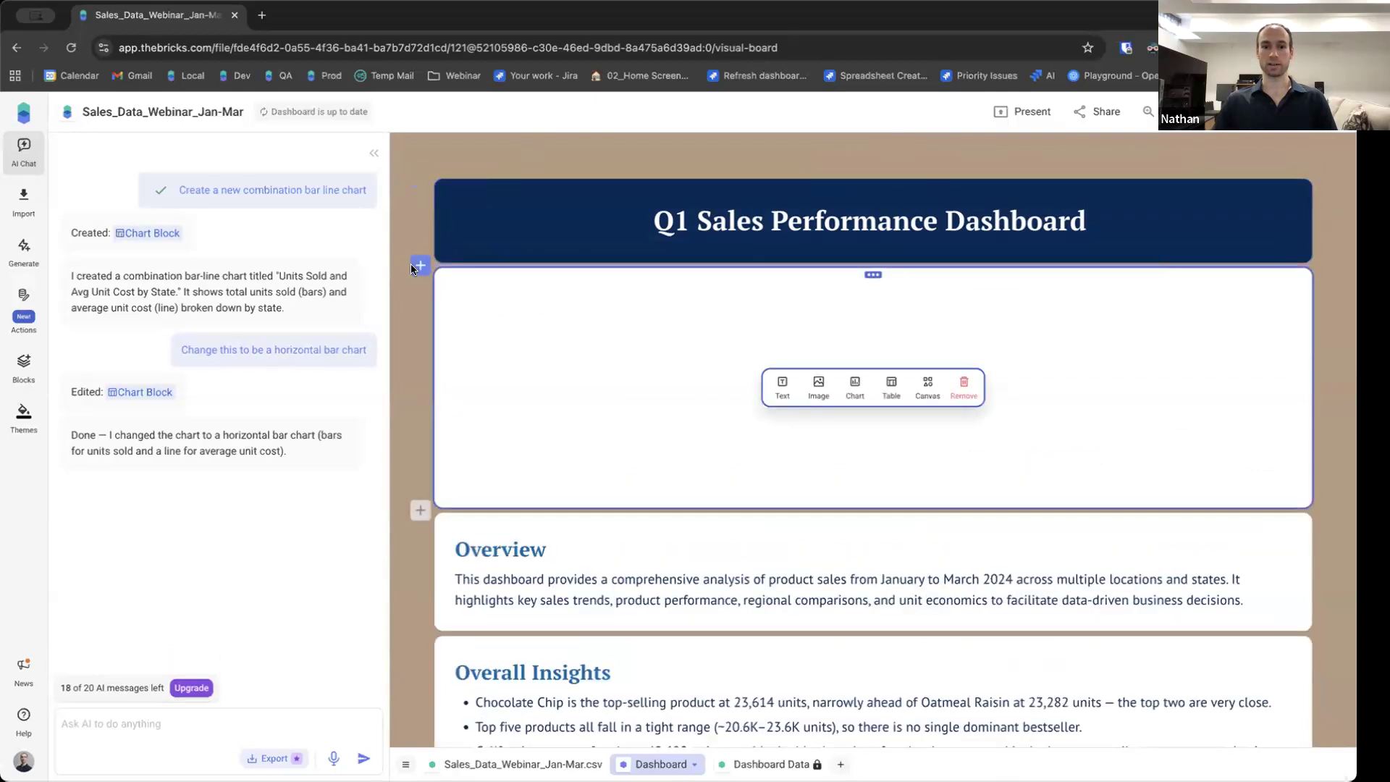
left_click(814, 388)
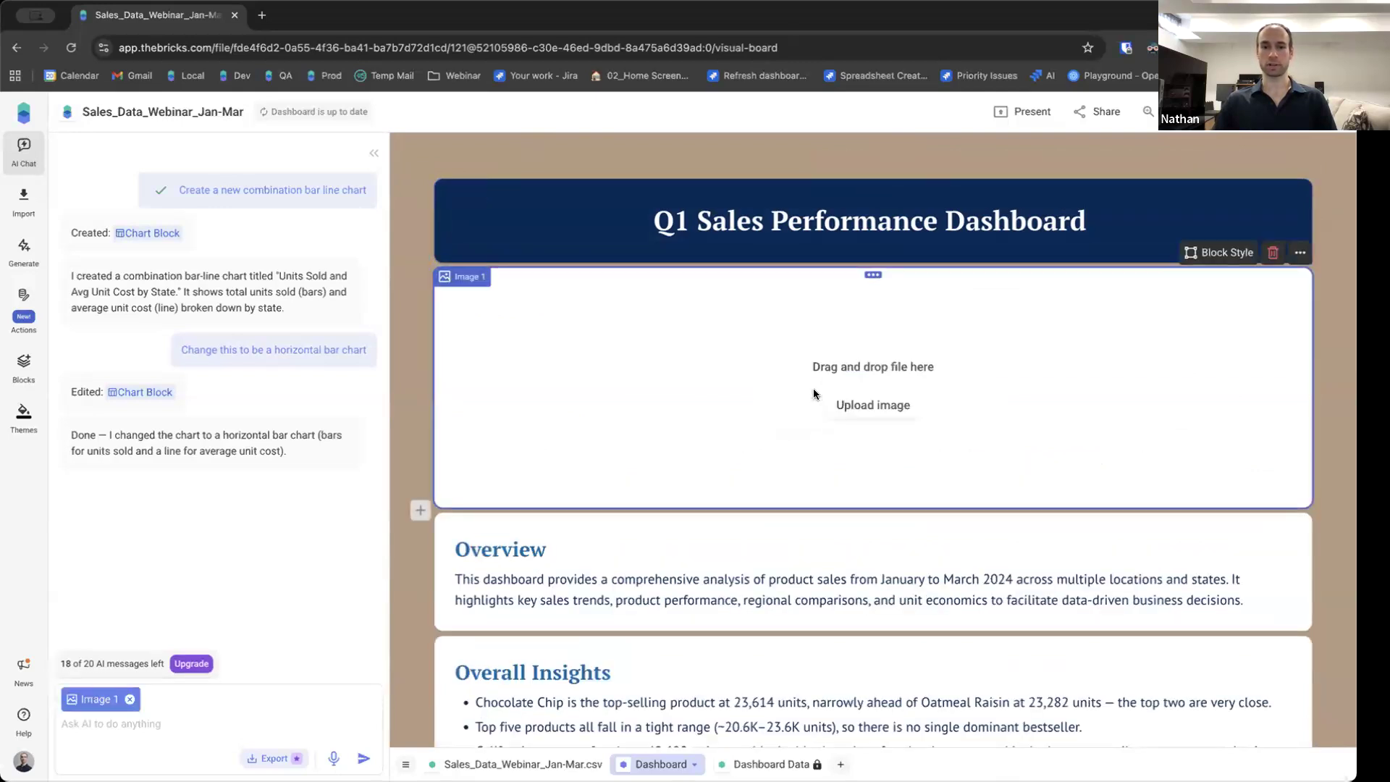
left_click(859, 408)
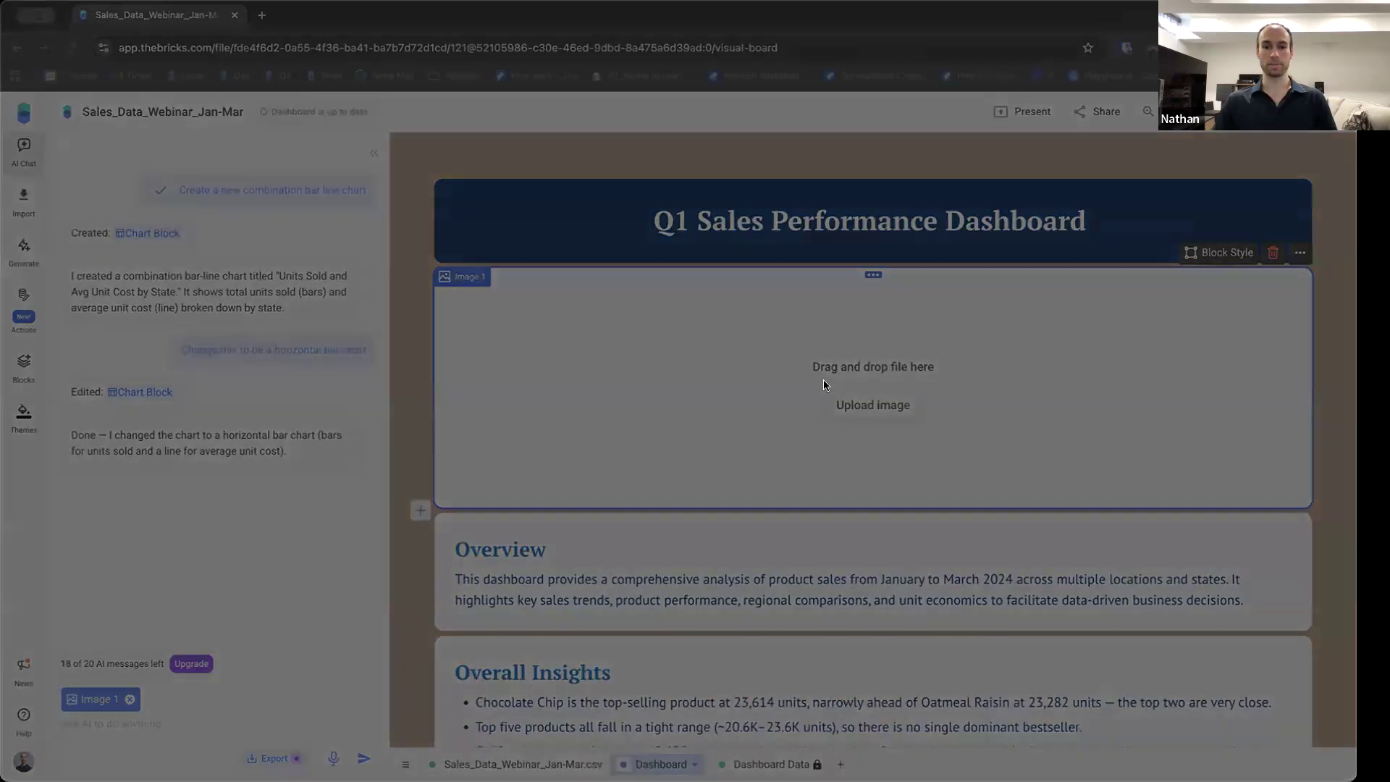
left_click(933, 536)
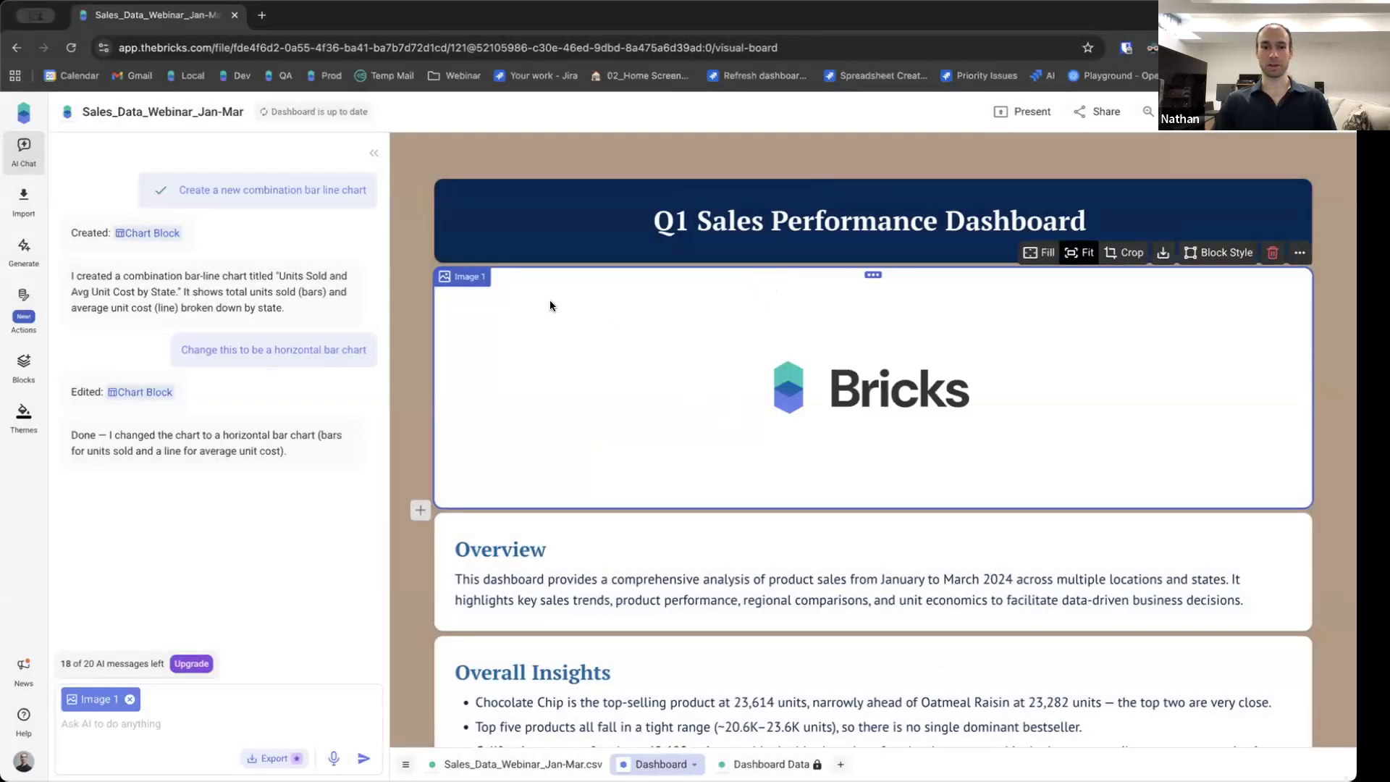
left_click_drag(630, 500, 630, 401)
Narrow the title block to about half the board width.
left_click(1295, 212)
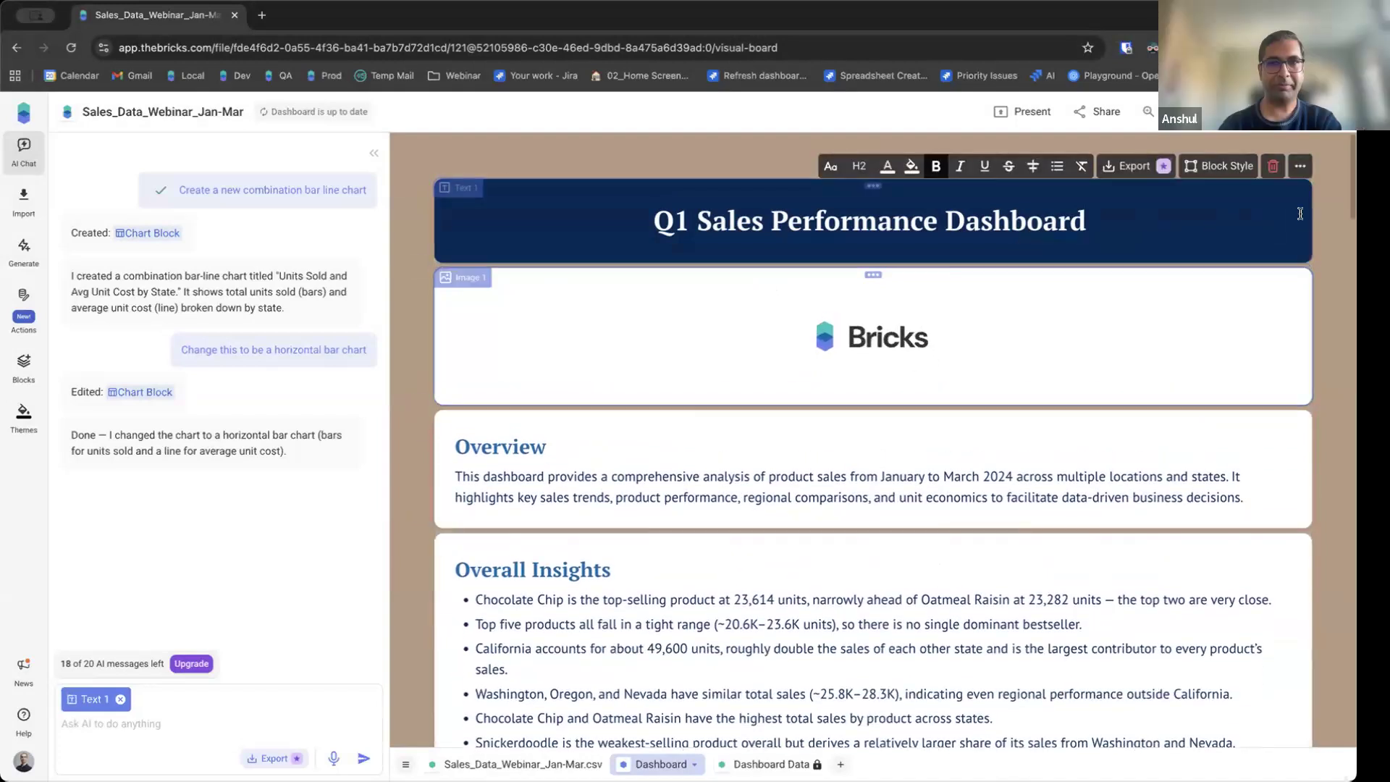
left_click_drag(1305, 211, 952, 201)
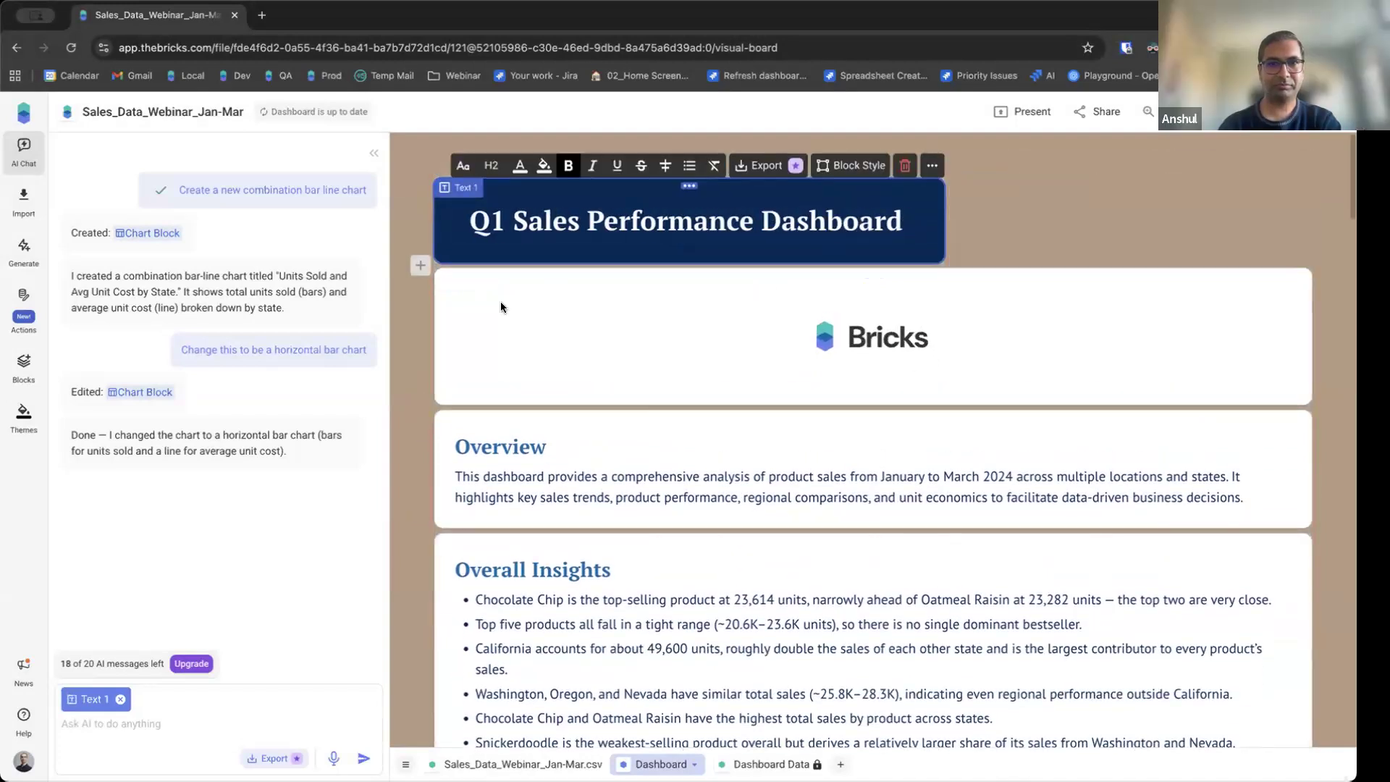
Move the logo image block beside the title block on the same row and match their heights.
left_click(432, 318)
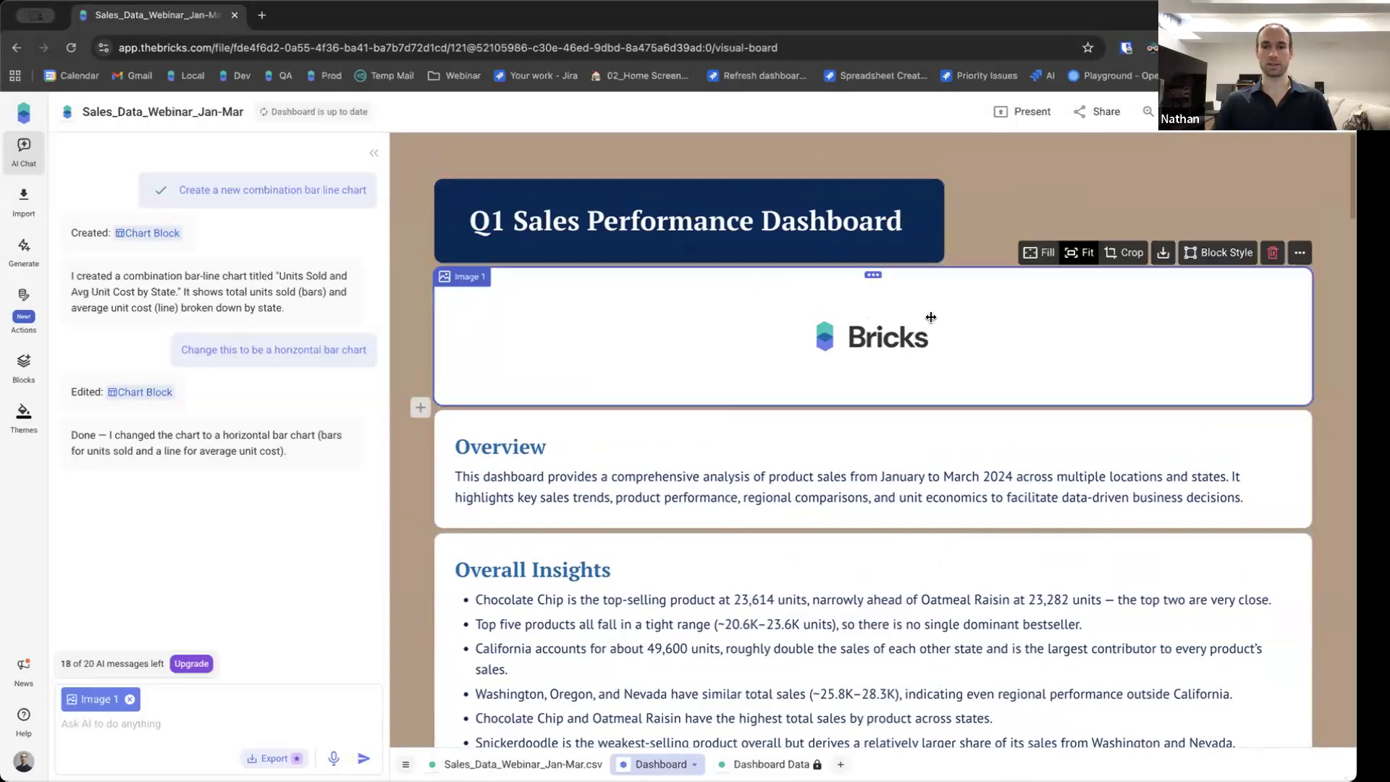
left_click_drag(430, 339, 1024, 190)
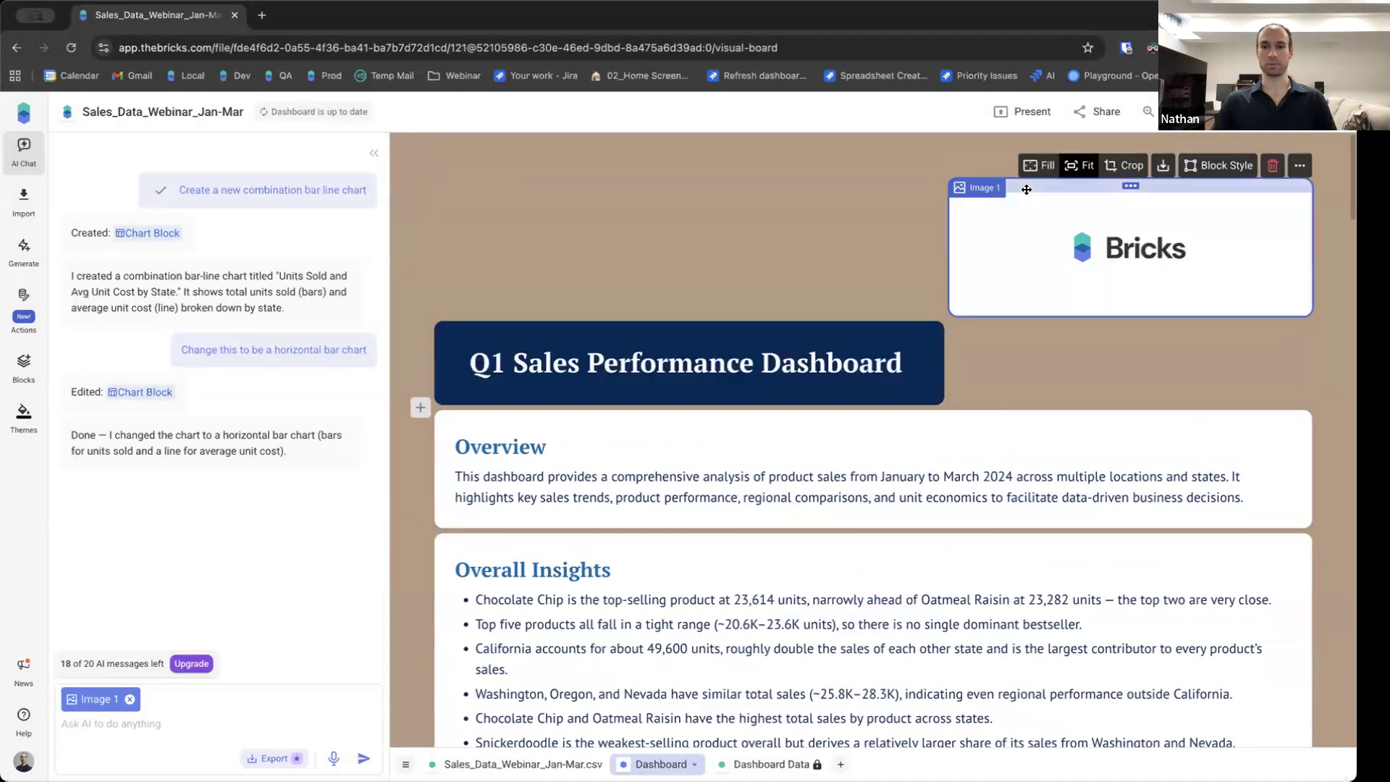
left_click_drag(1020, 314, 1028, 263)
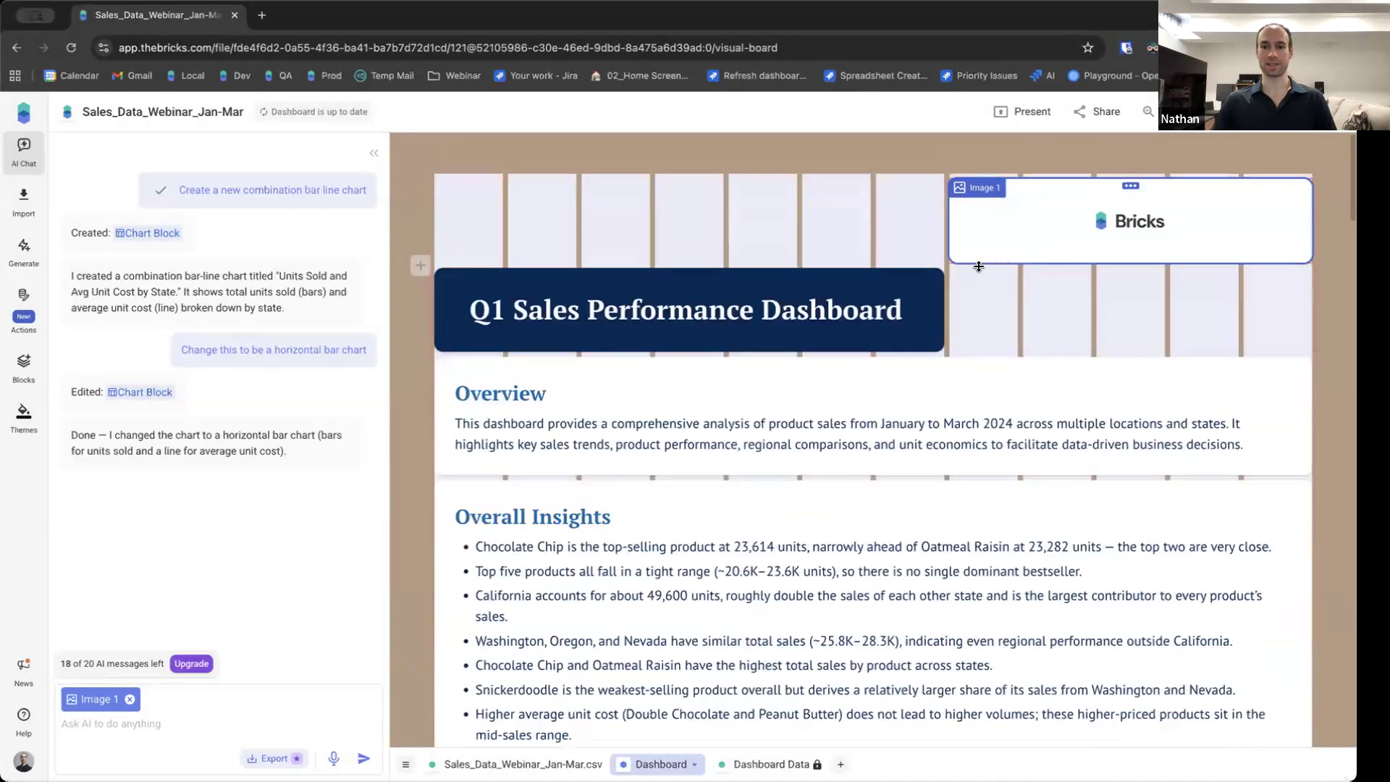
left_click_drag(946, 233, 1036, 232)
left_click_drag(788, 272, 787, 235)
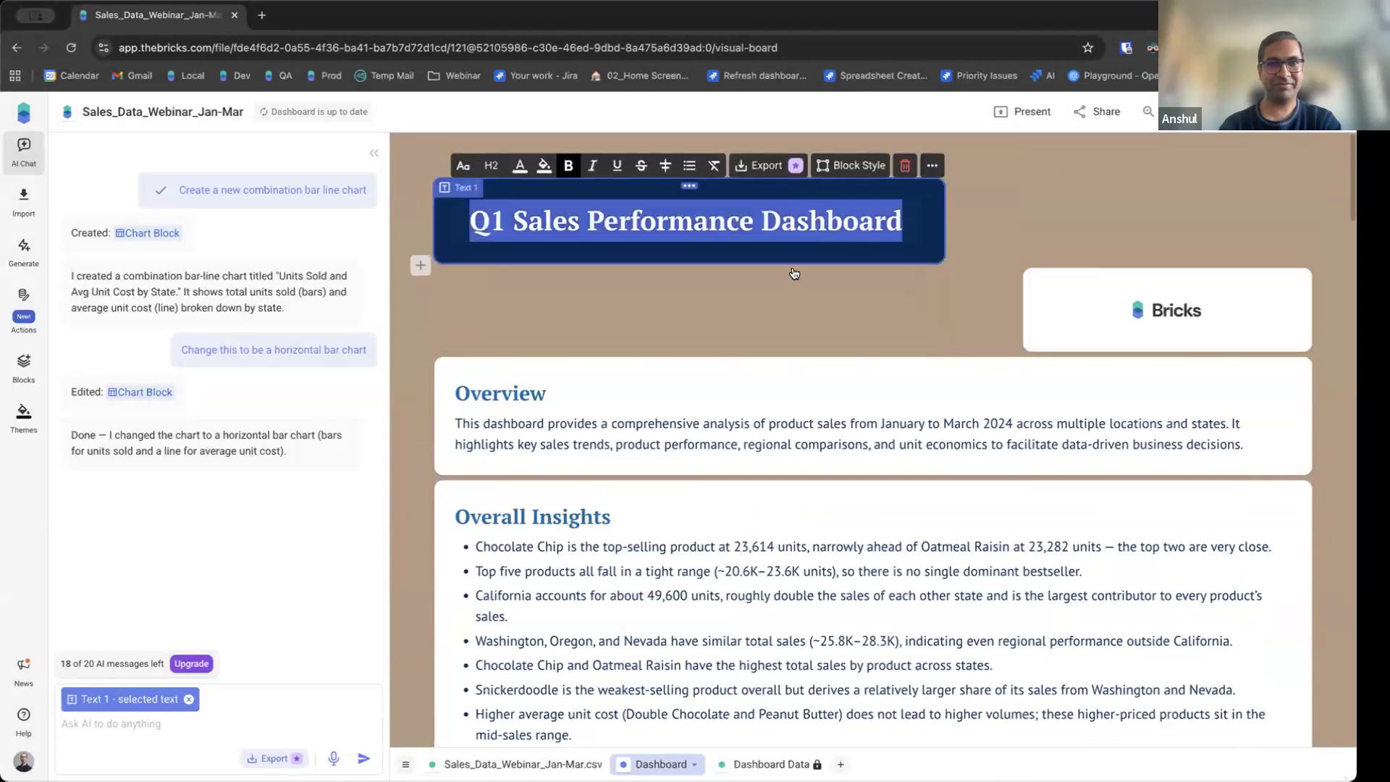
left_click_drag(762, 190, 770, 279)
left_click_drag(1018, 207, 929, 212)
left_click_drag(1022, 212, 953, 218)
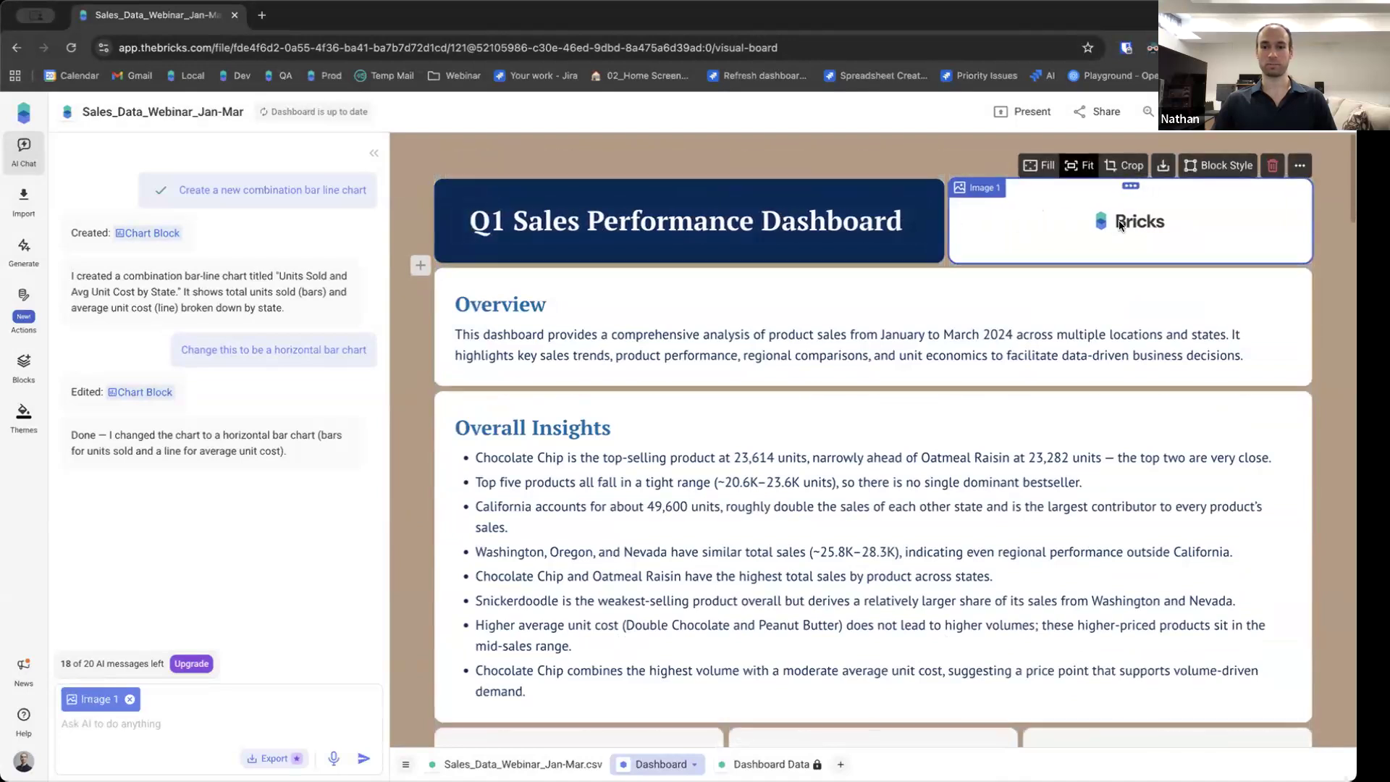
left_click_drag(1071, 262, 1068, 313)
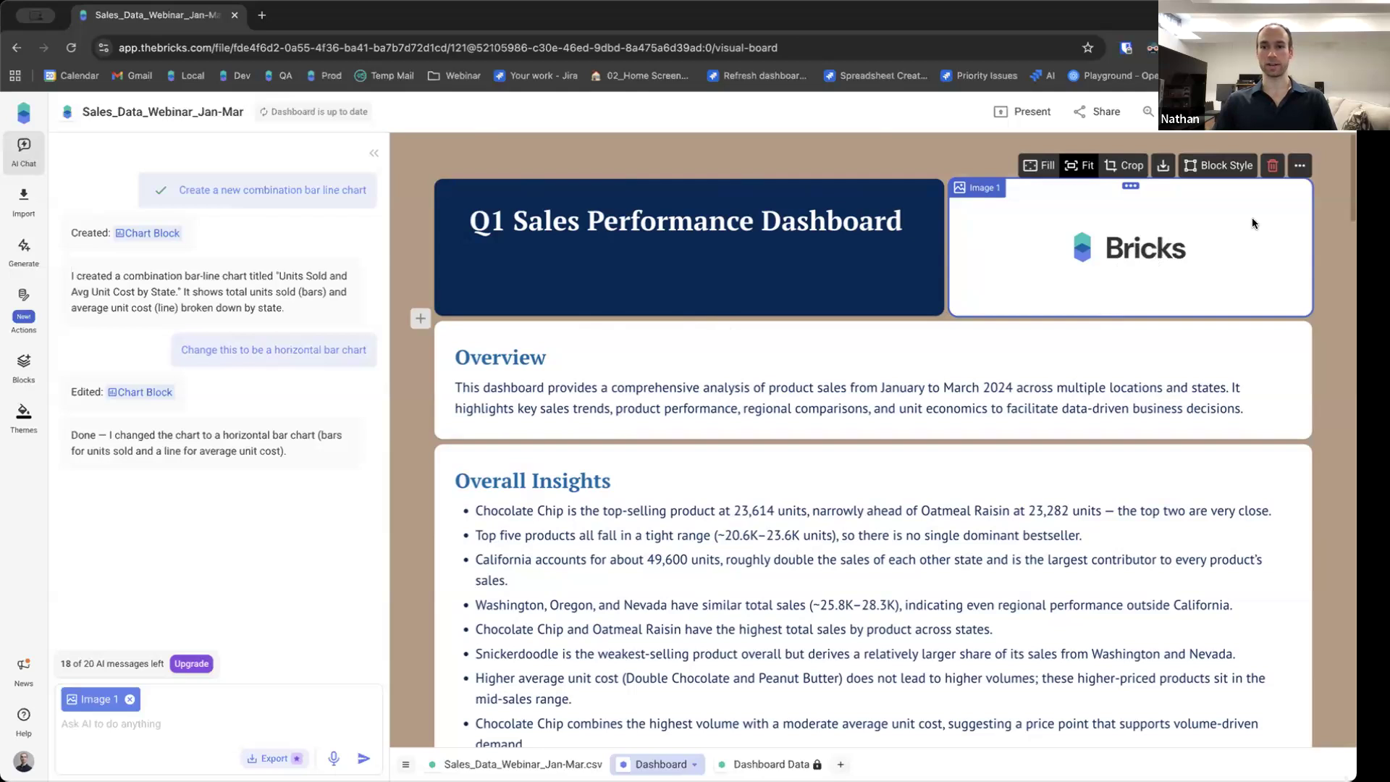
Set the logo image block's background colour to light grey.
left_click(1226, 165)
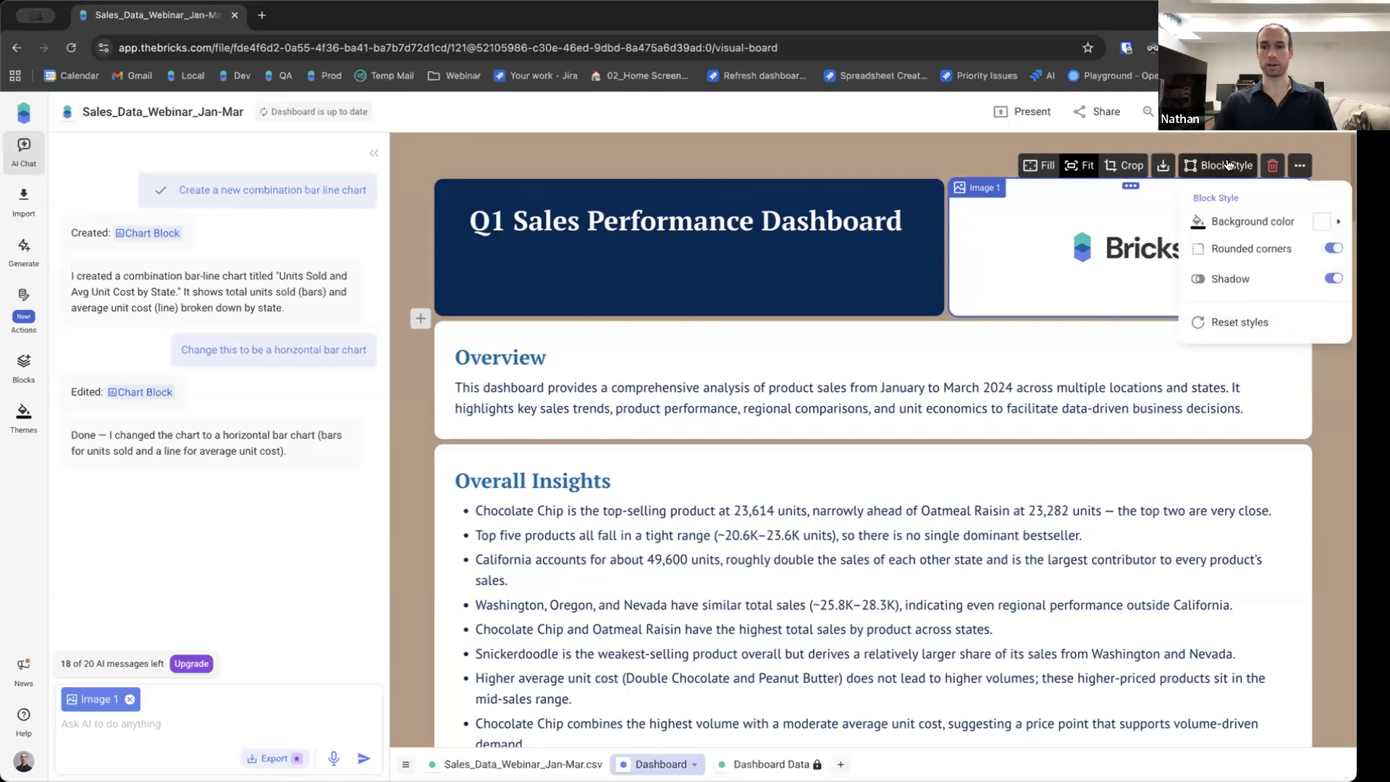
left_click(1254, 226)
left_click(1260, 257)
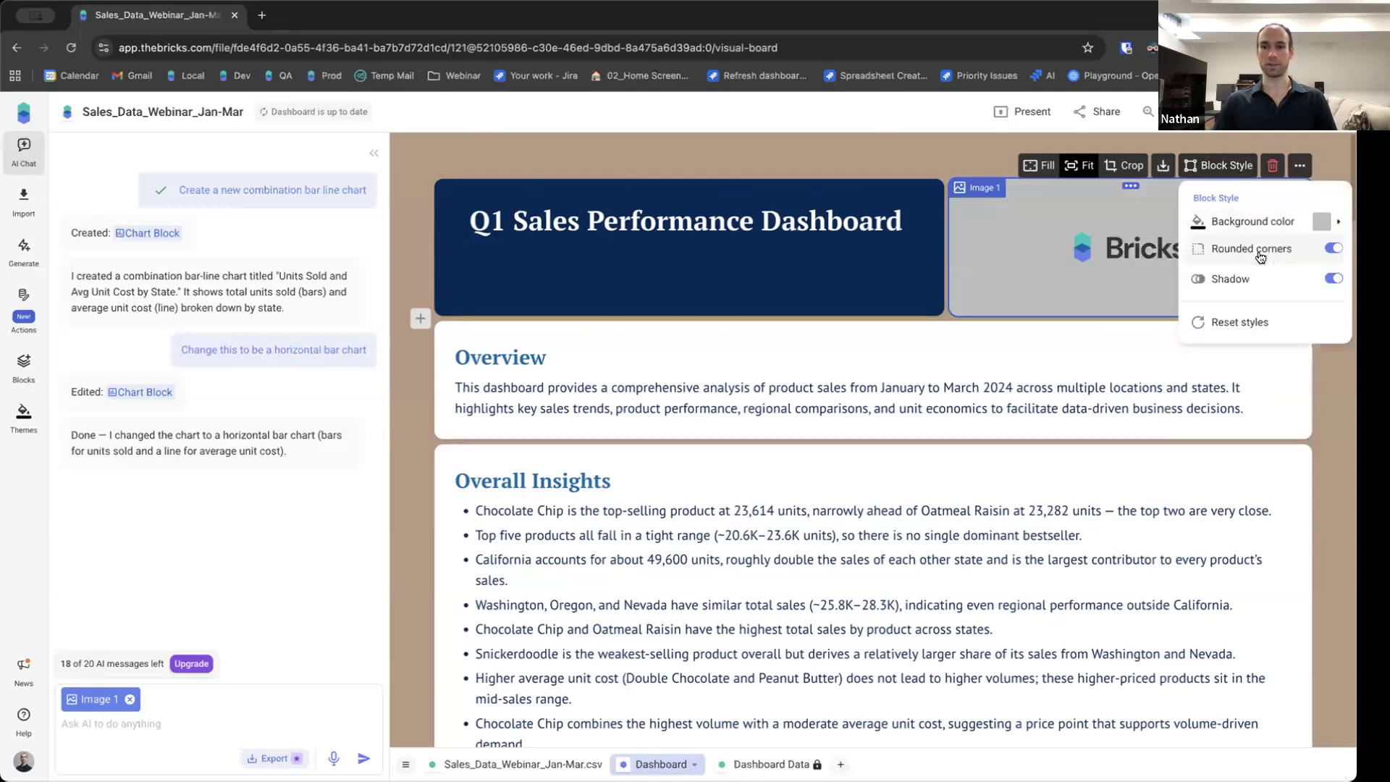
left_click(858, 153)
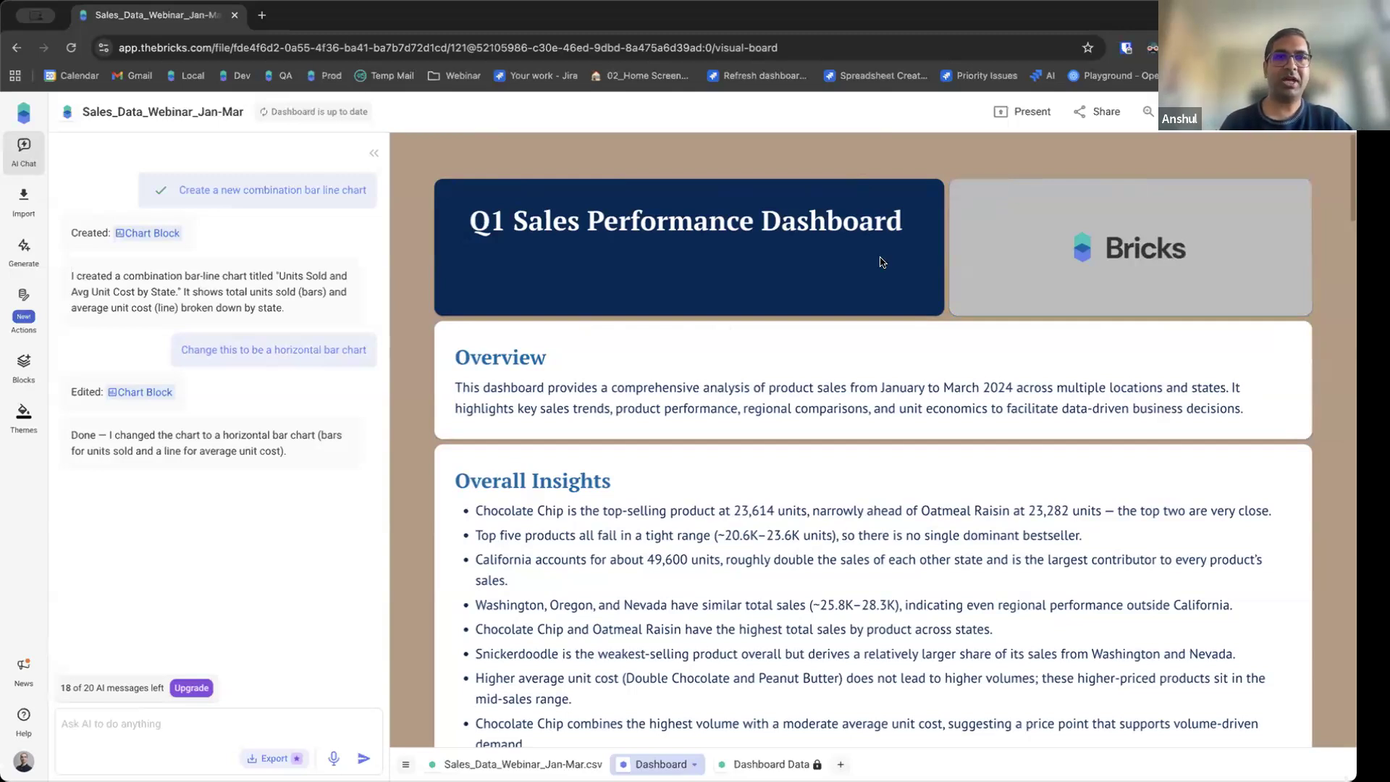
Reduce the height of the title row slightly.
left_click(901, 304)
left_click_drag(899, 300, 899, 288)
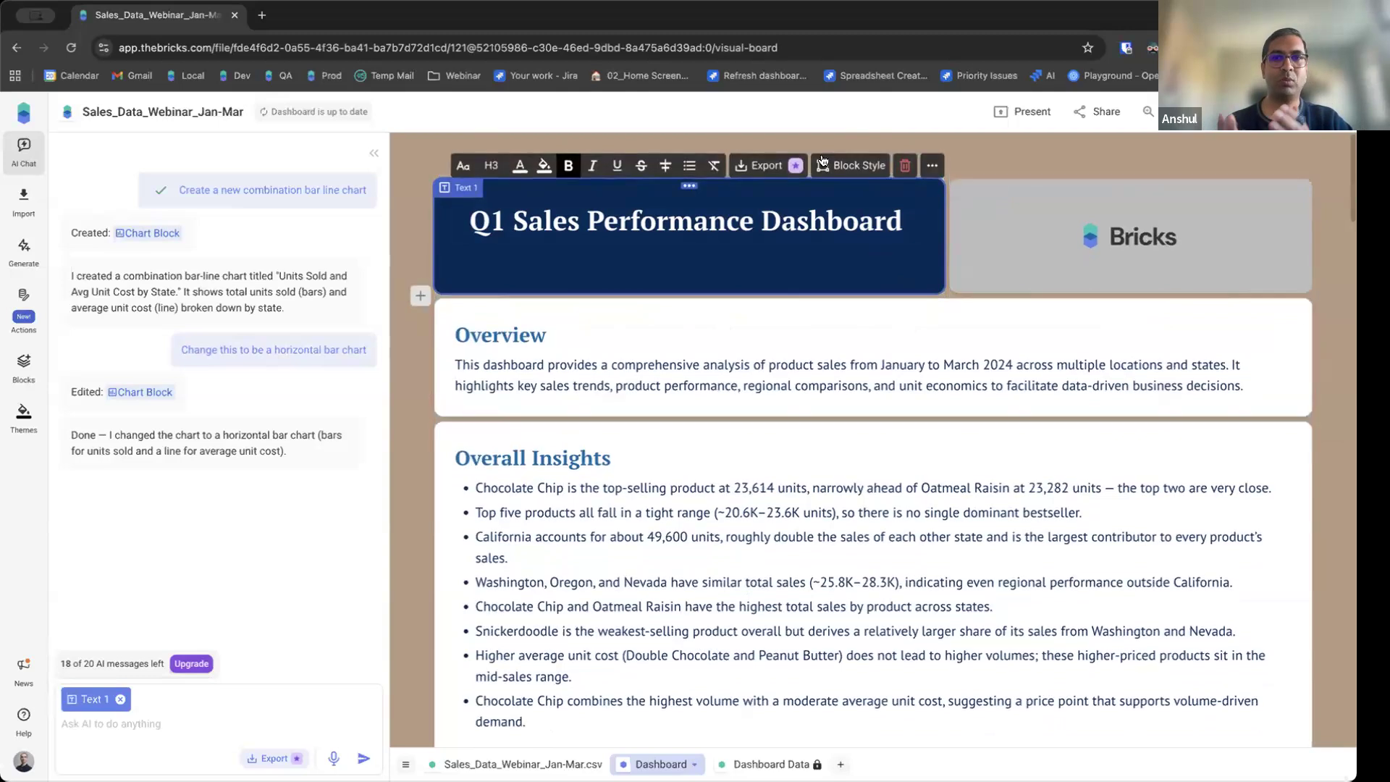
left_click(810, 110)
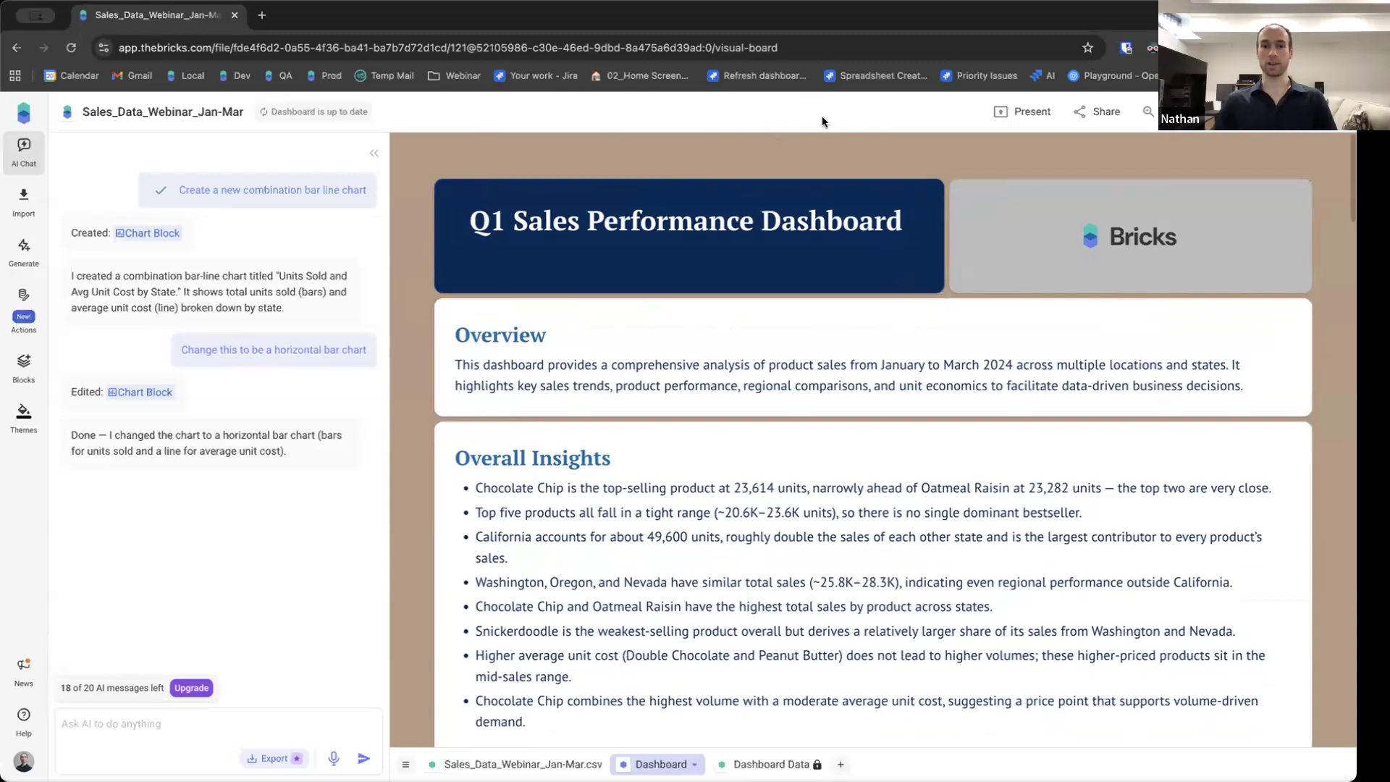
Open the sharing options and review the invite field and general access choices.
left_click(1088, 117)
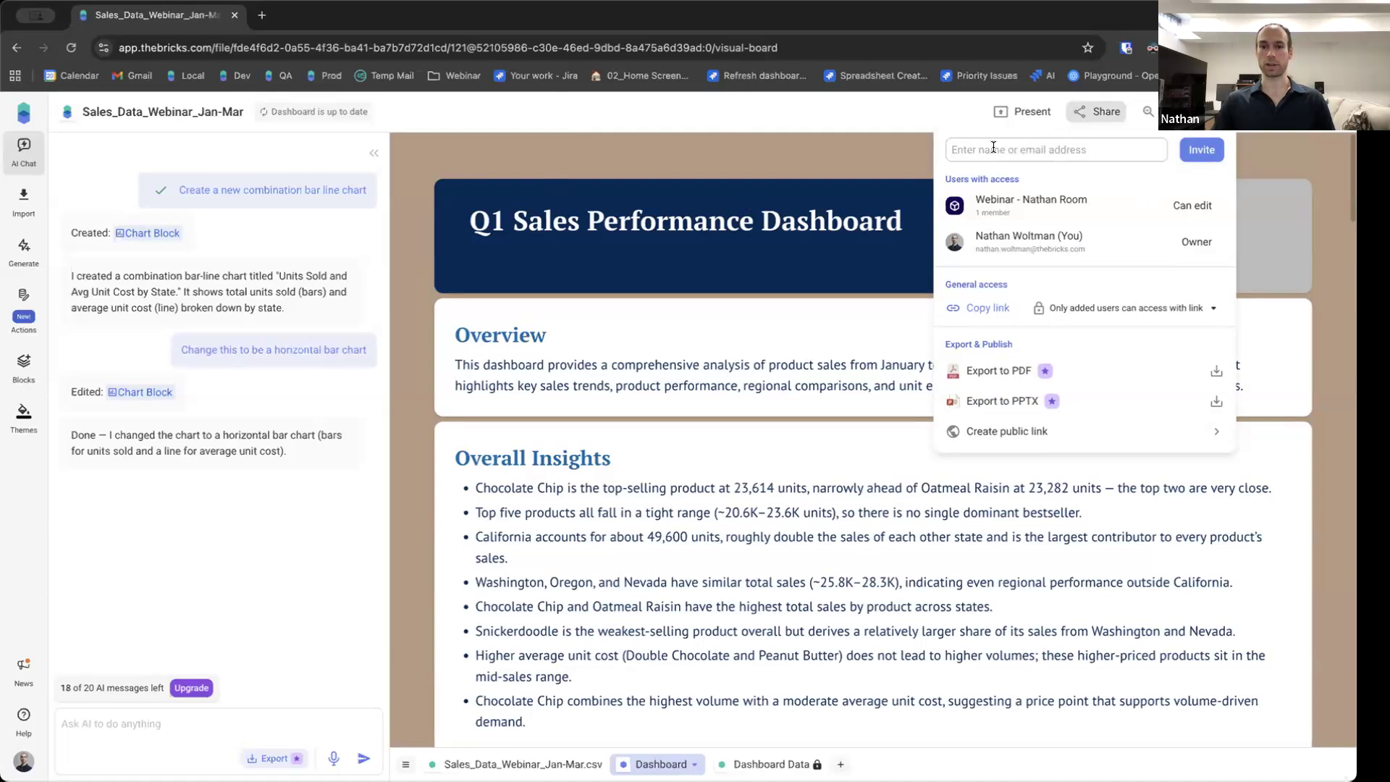
left_click(958, 150)
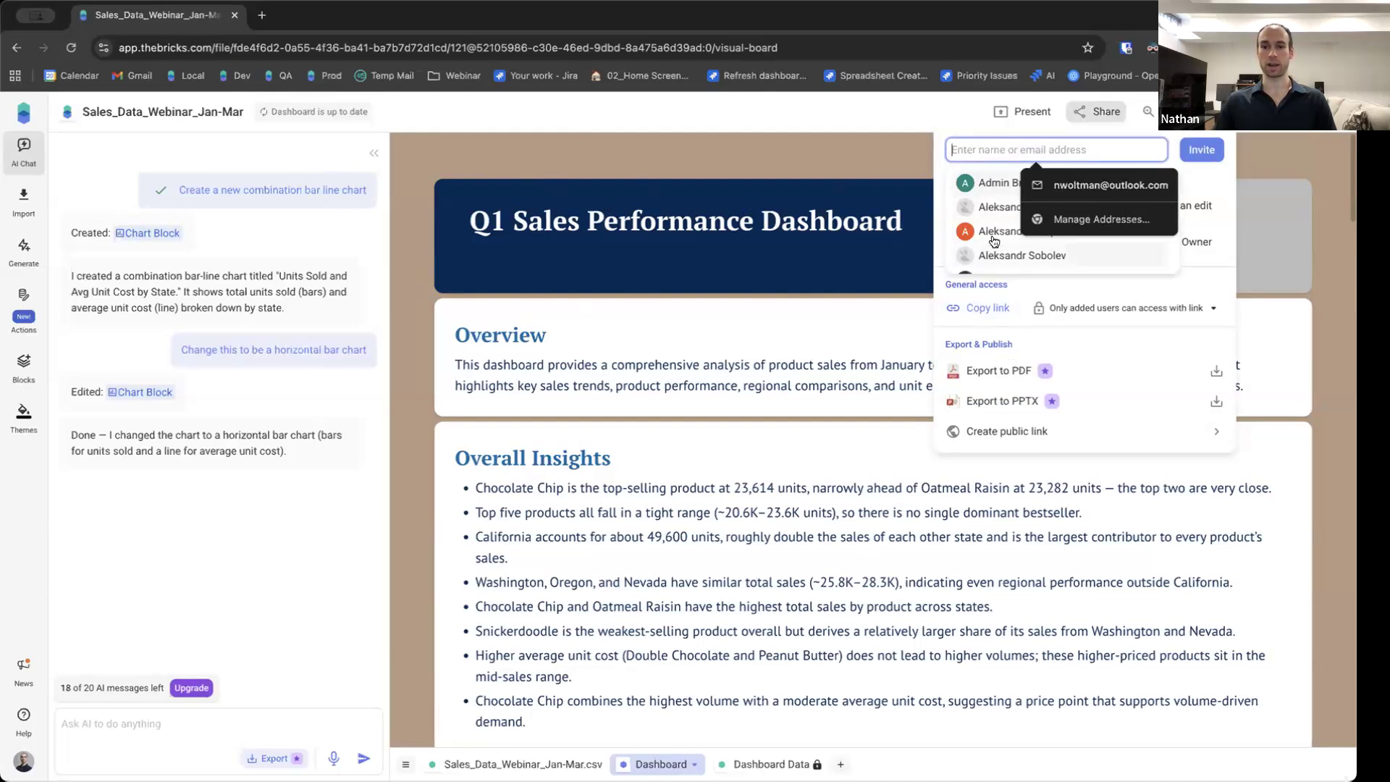
left_click(961, 124)
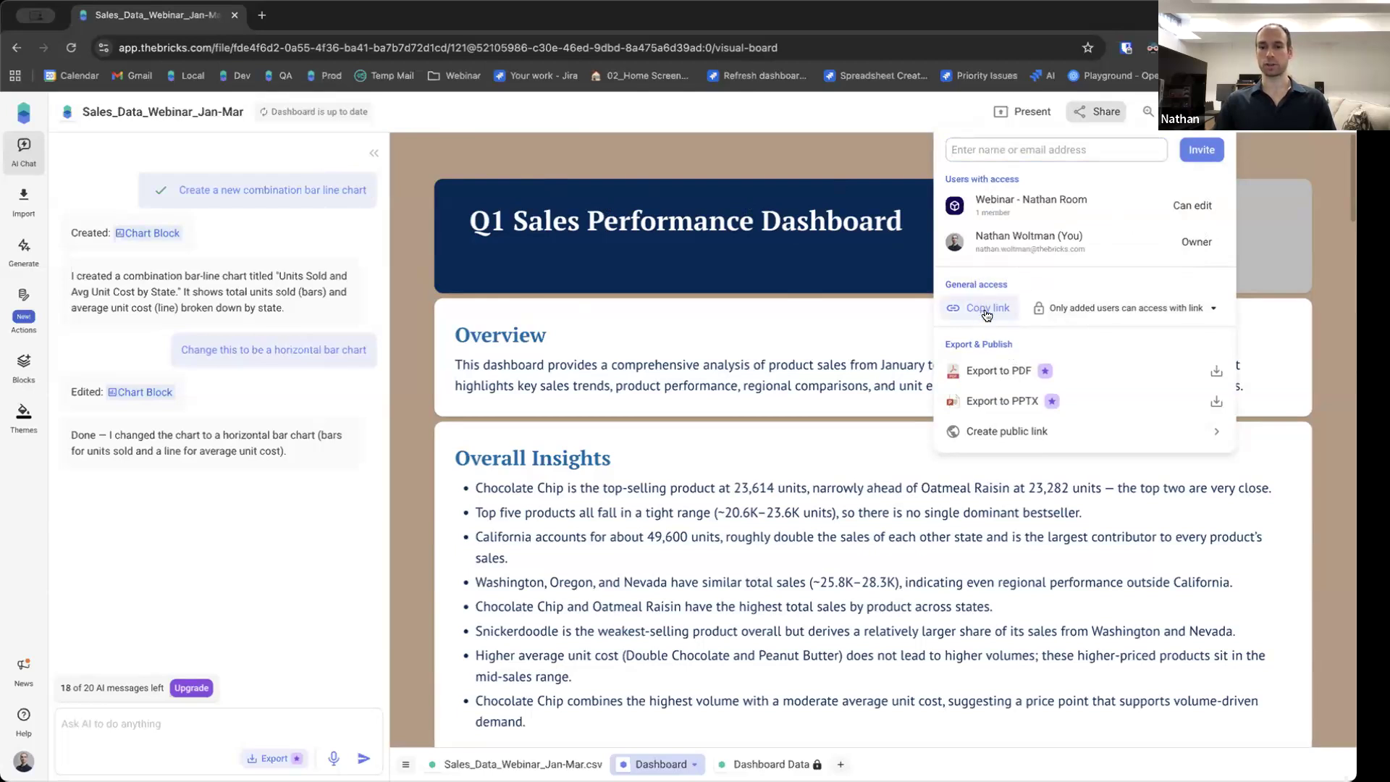
left_click(1204, 310)
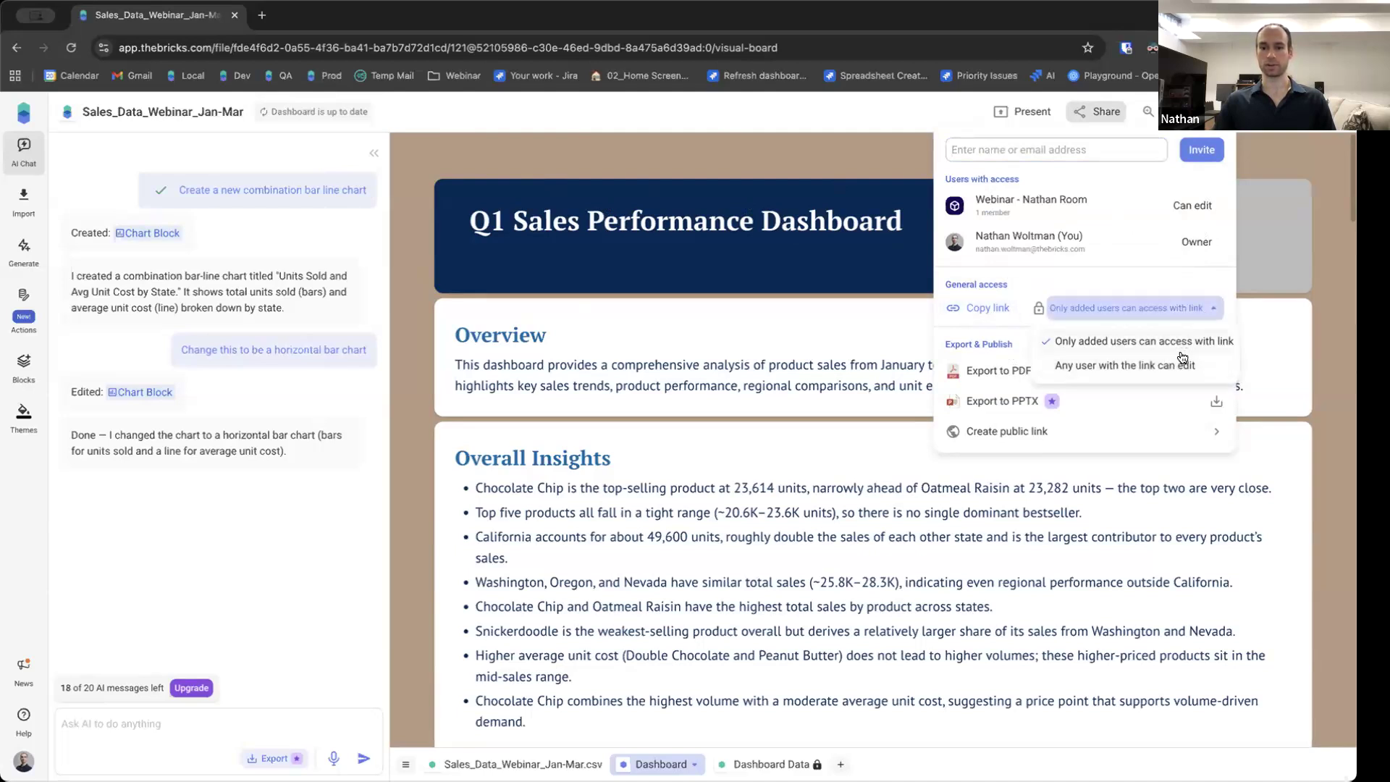
left_click(1200, 309)
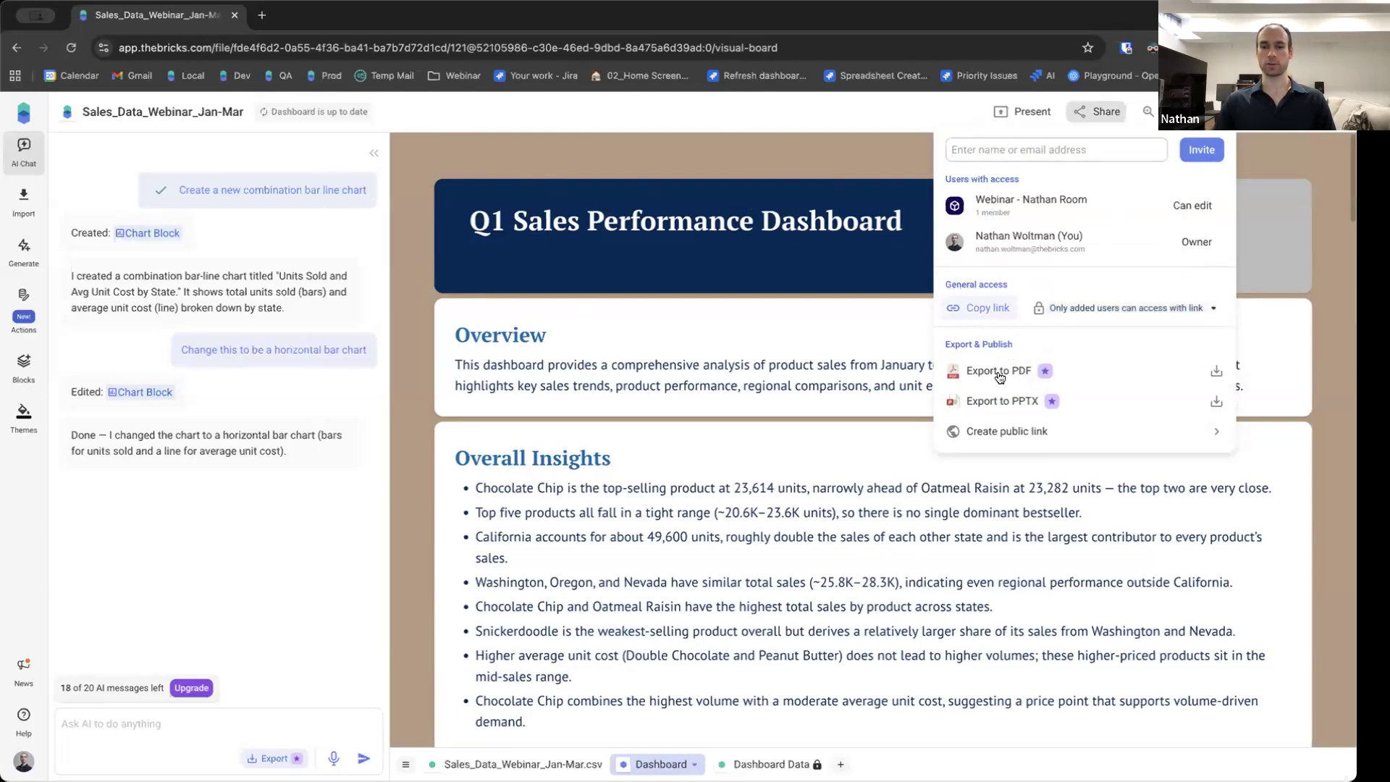
Create a public link for only the Dashboard page and copy it.
left_click(1014, 430)
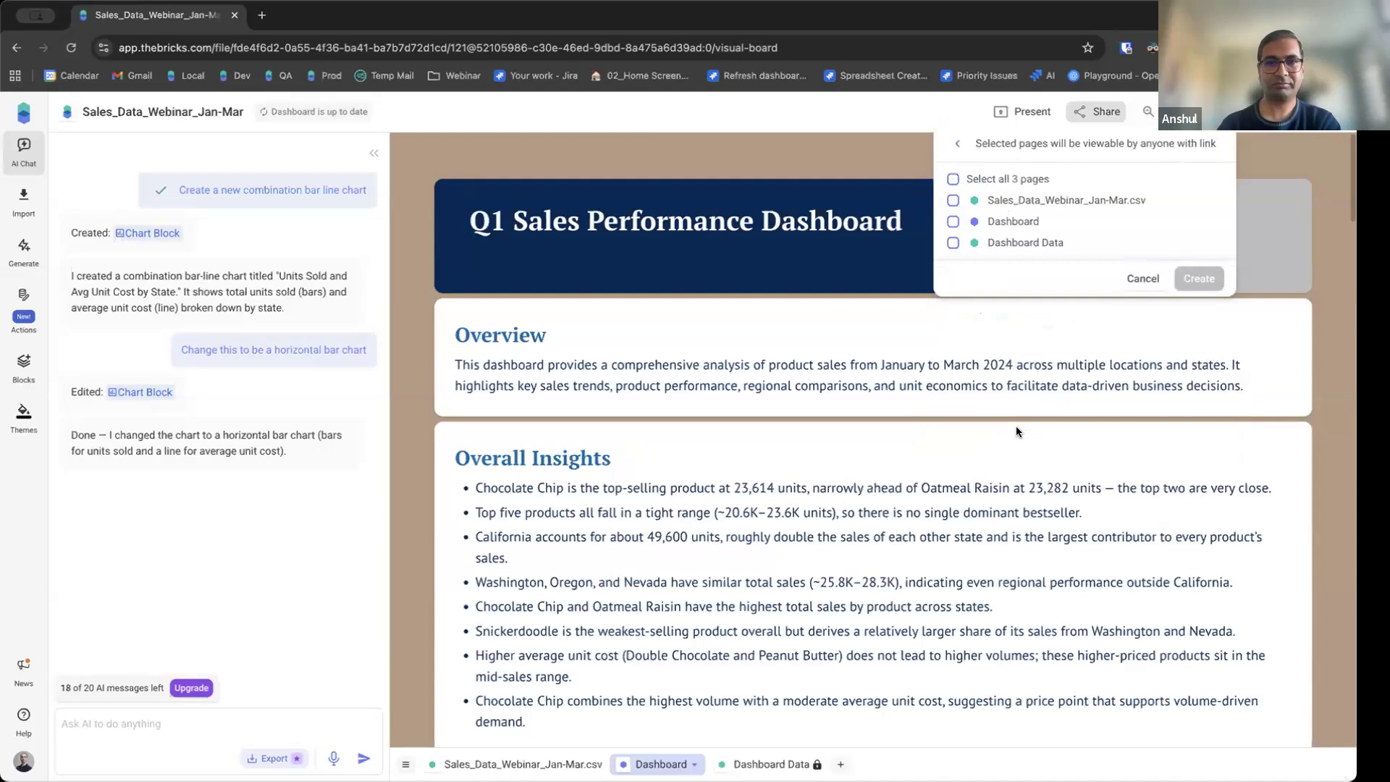
left_click(951, 224)
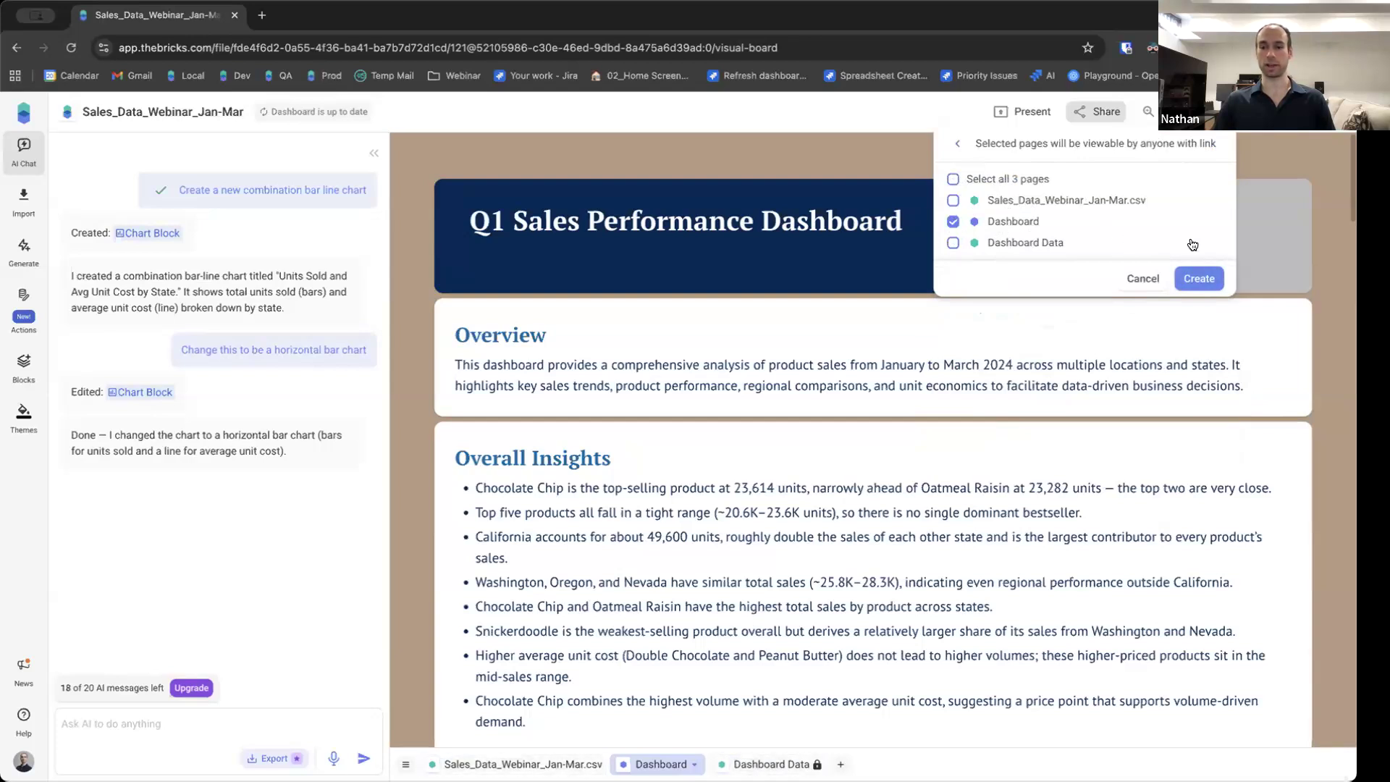
left_click(1220, 278)
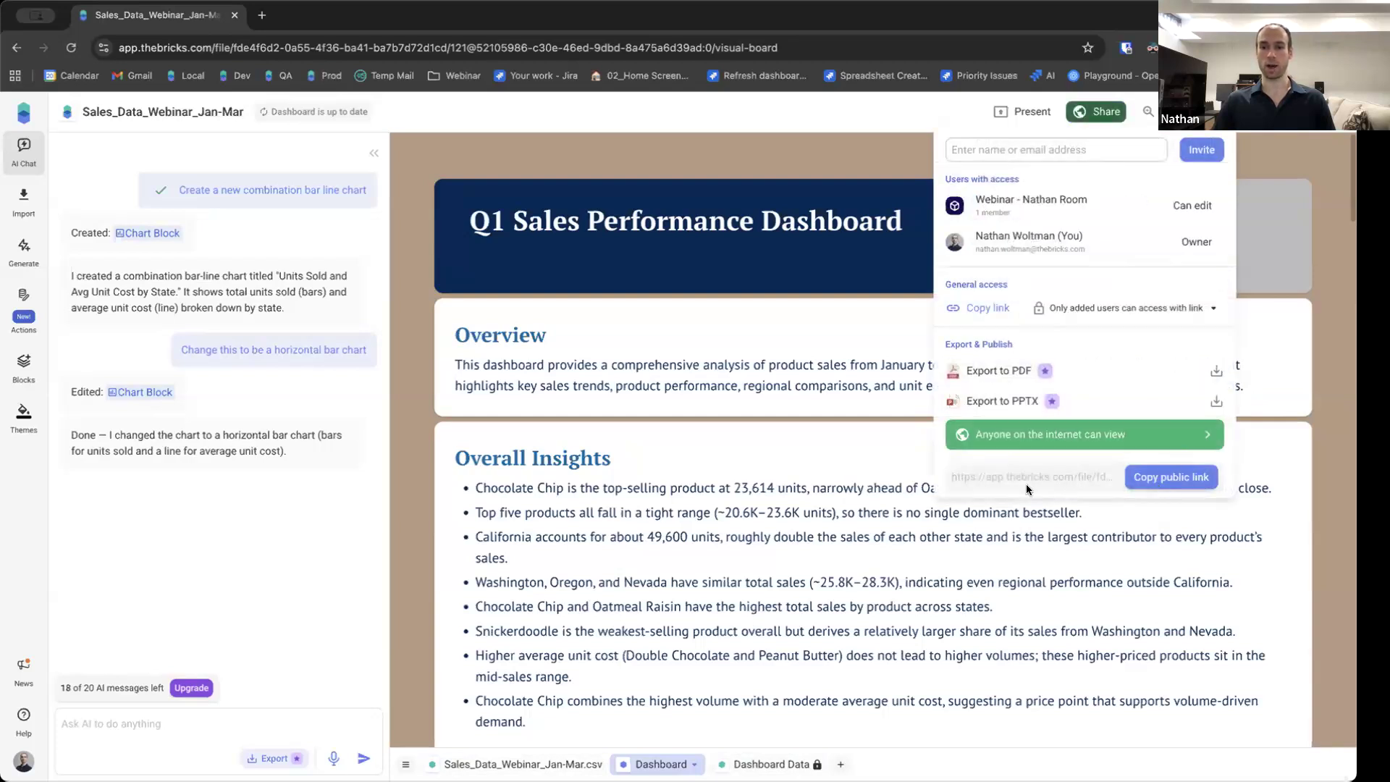
left_click(1151, 478)
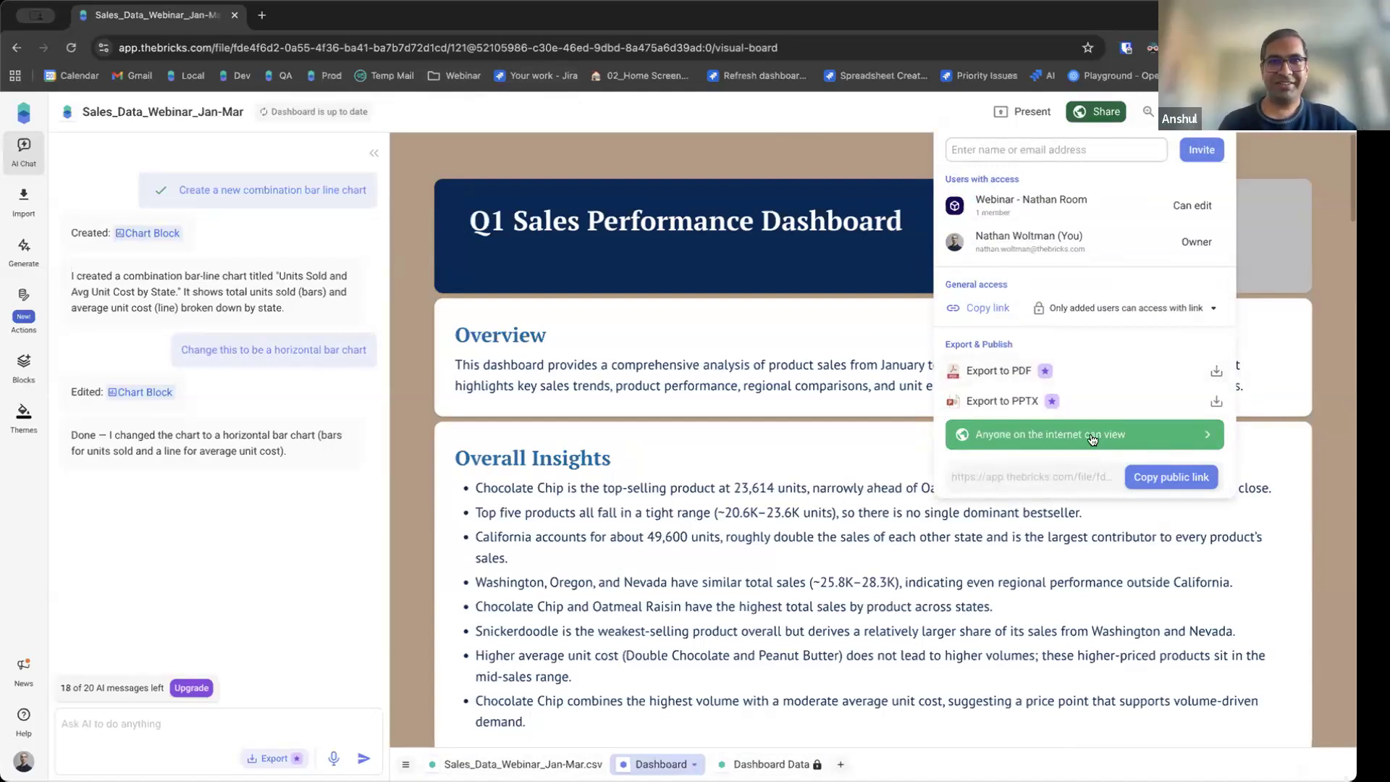
left_click(1005, 431)
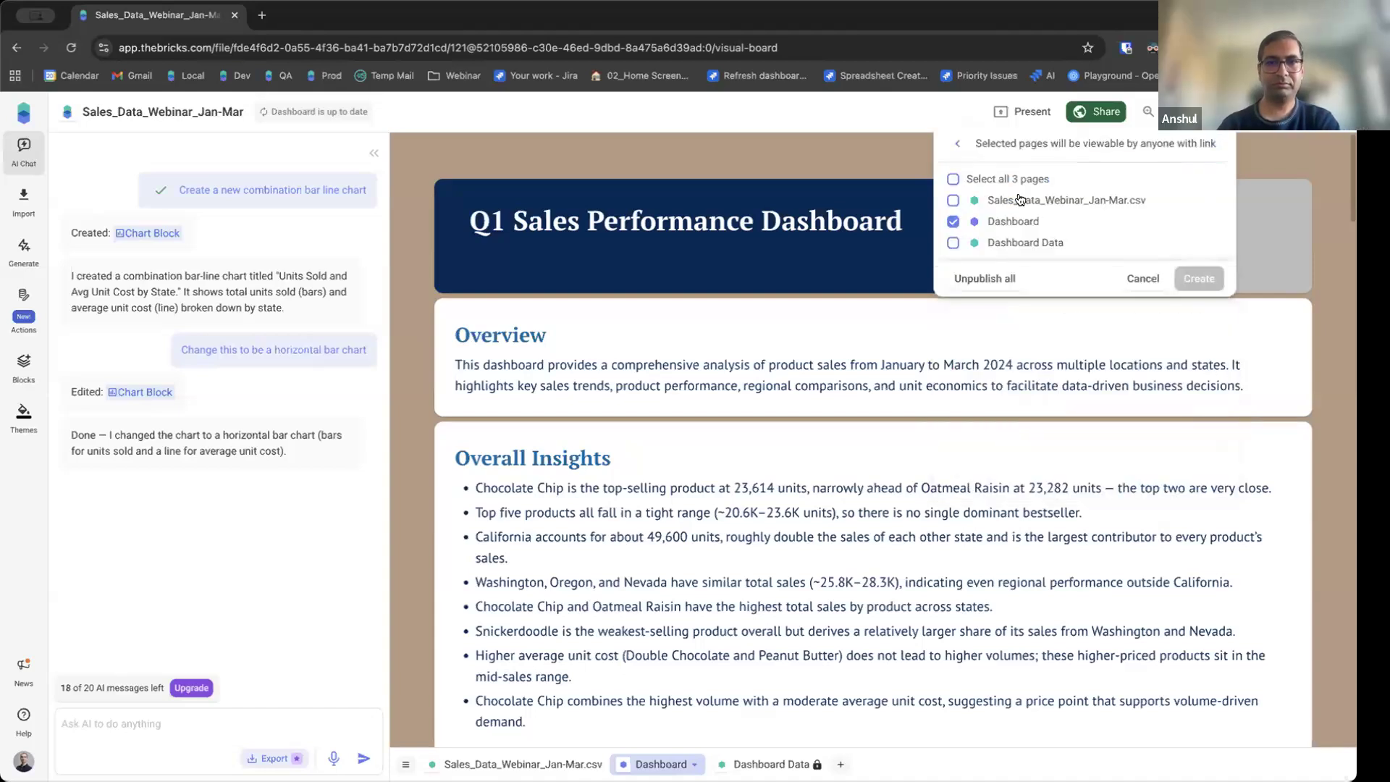
left_click(957, 143)
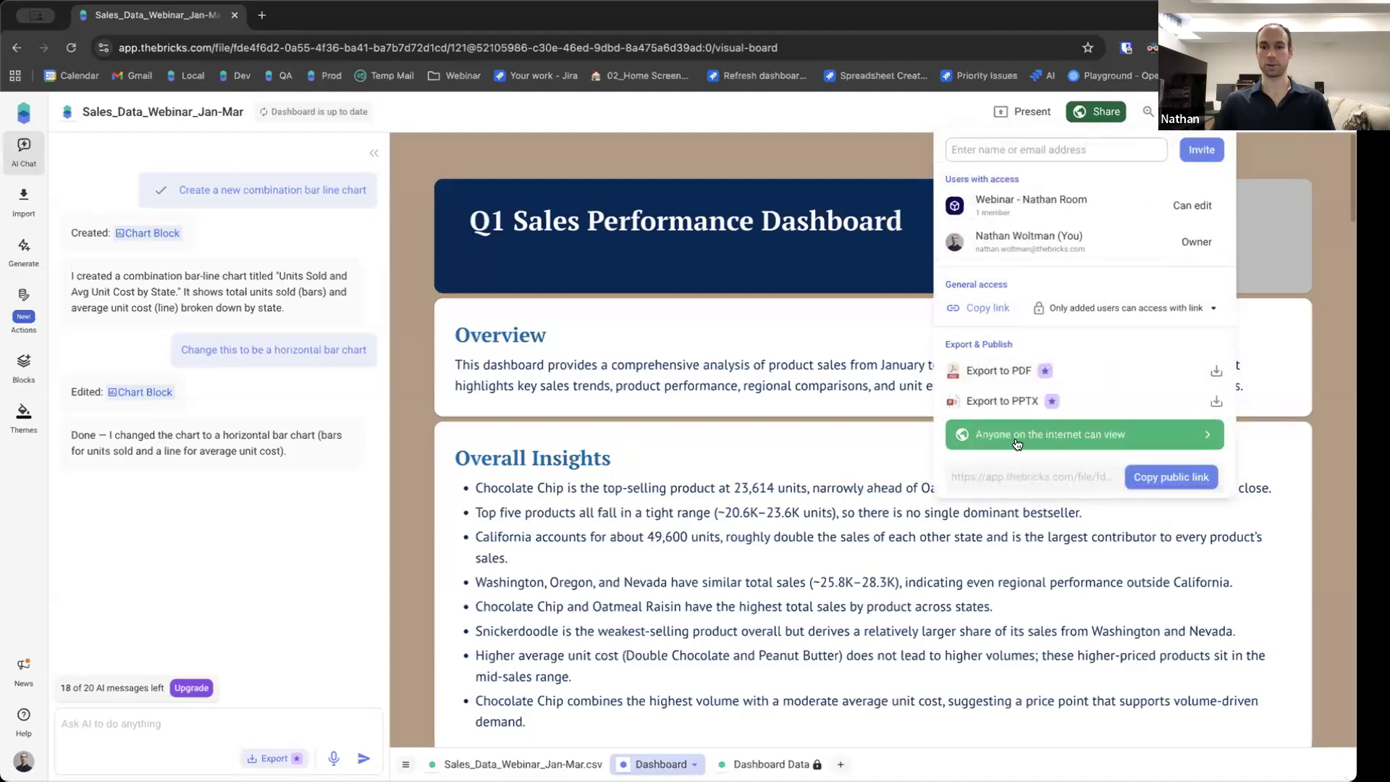
Unpublish the public link for all pages and close the sharing options.
left_click(1087, 438)
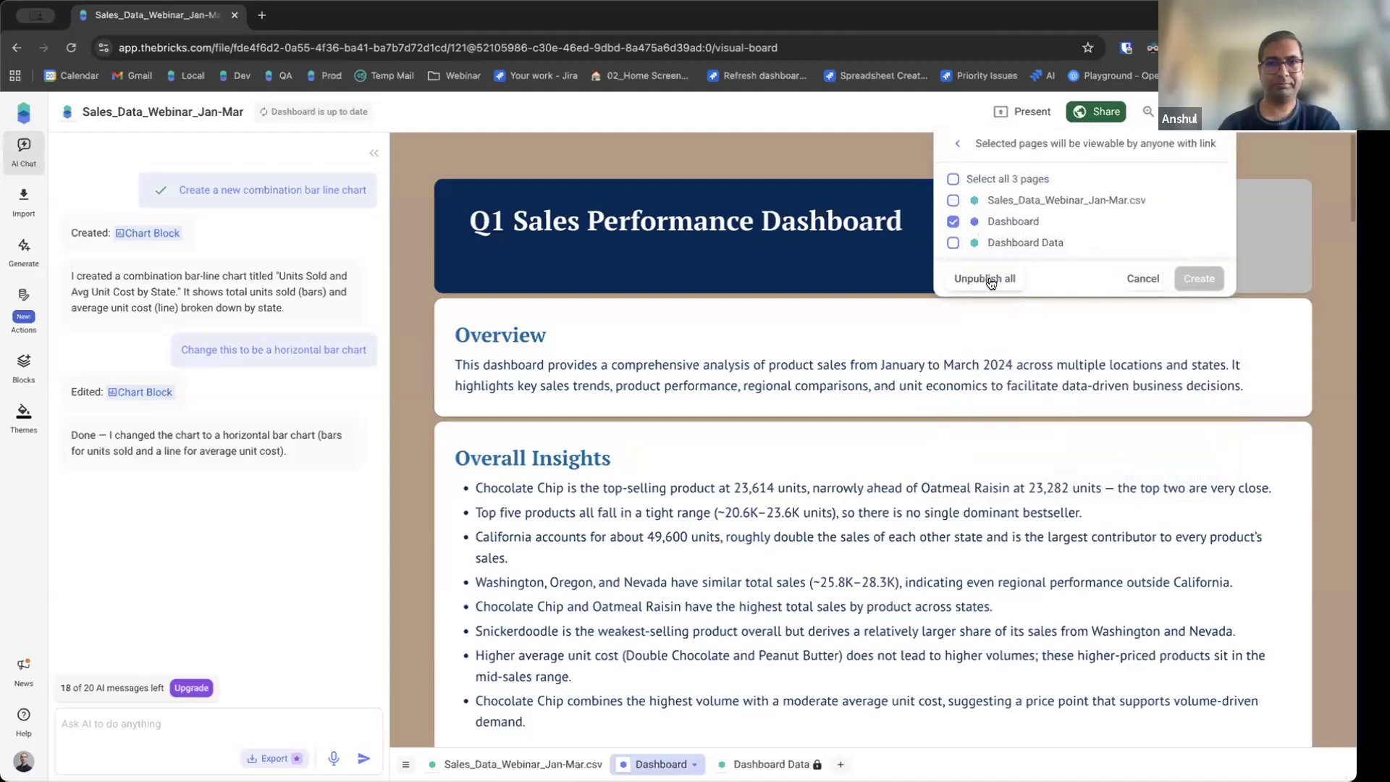
left_click(991, 283)
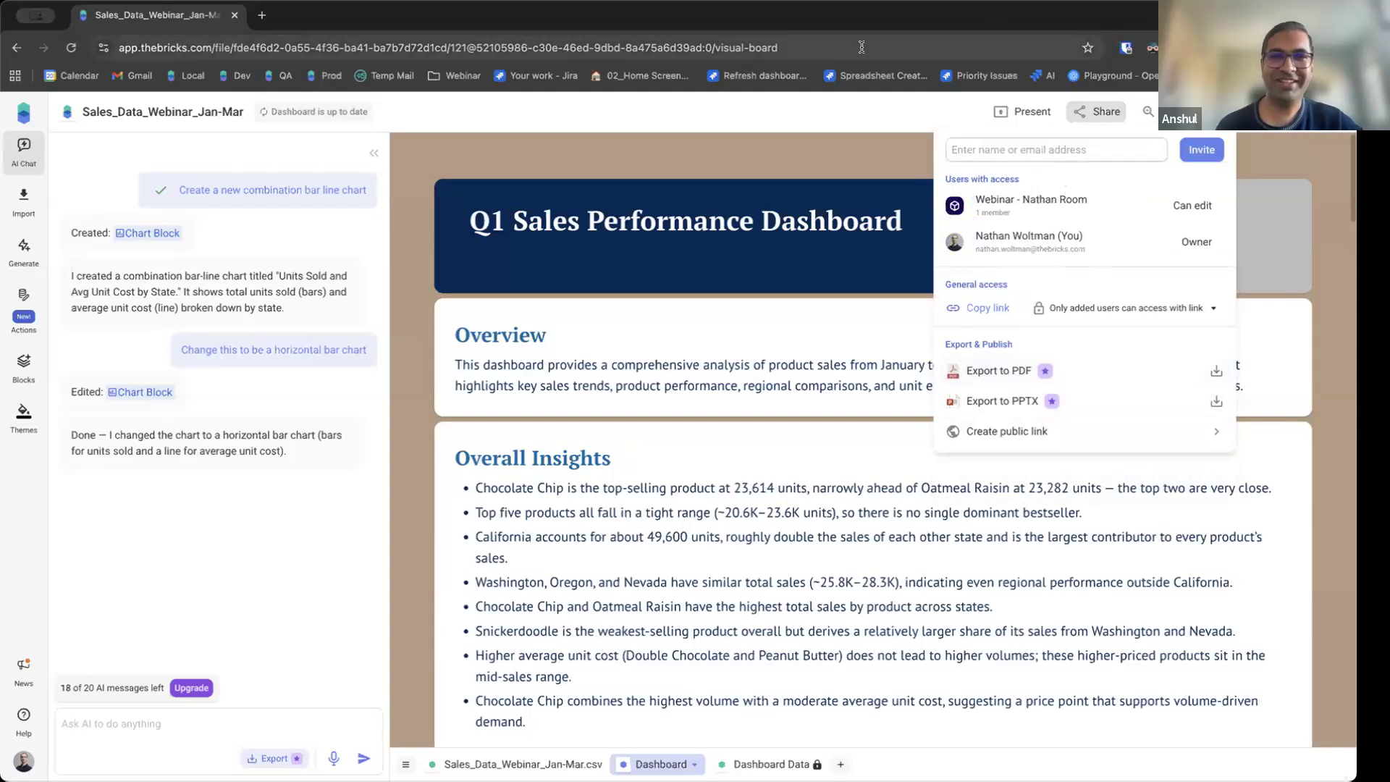
left_click(875, 110)
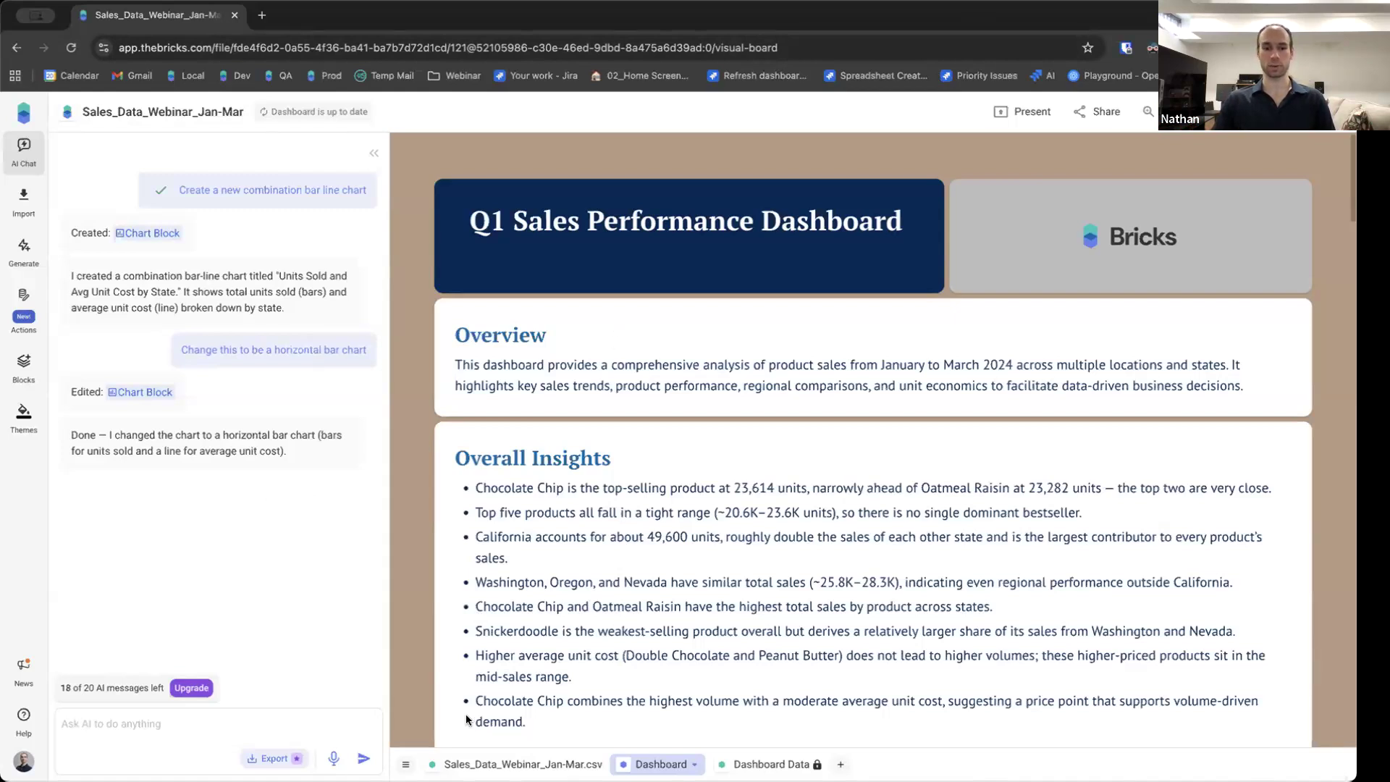
Open the Sales_Data_Webinar_Jan-Mar.csv page and write the AI prompt 'Create a dashboard with specific requirements go here'.
left_click(506, 764)
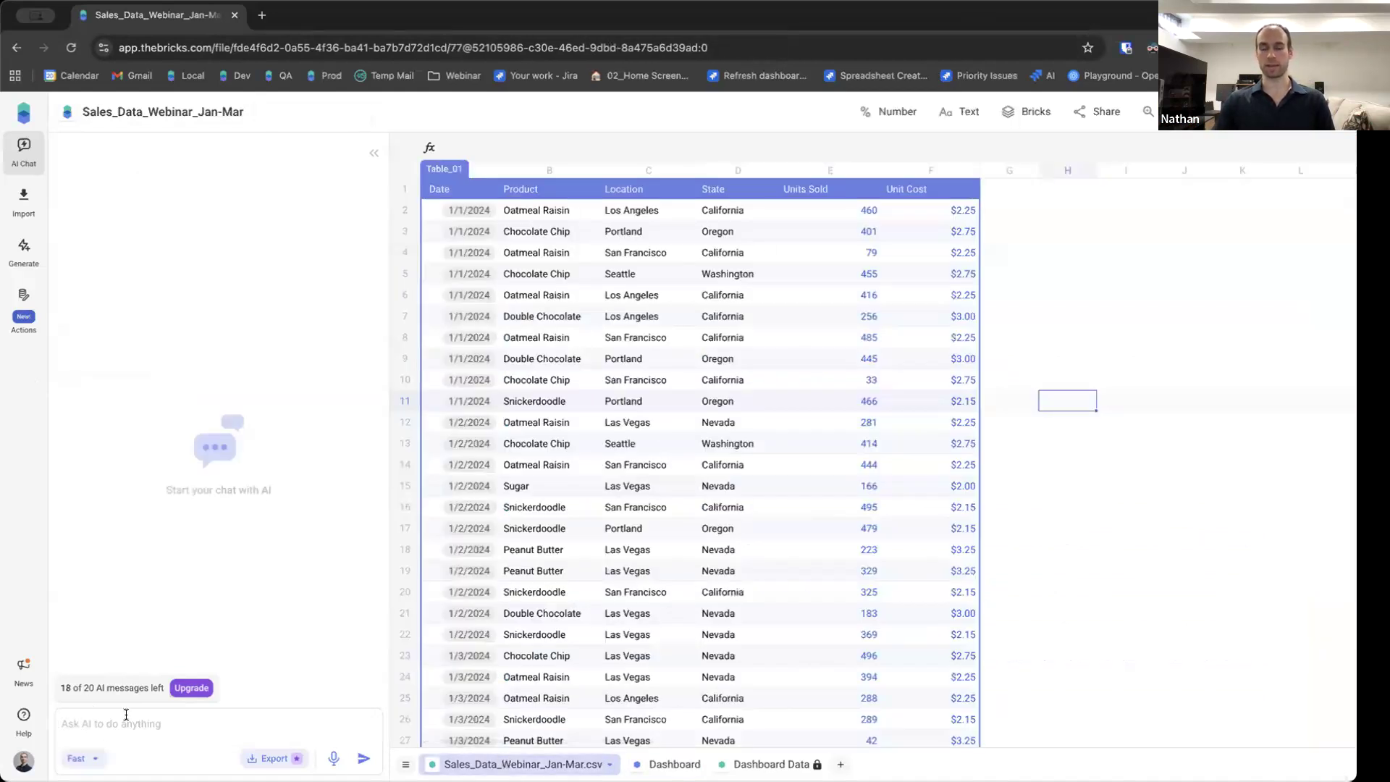
type("C")
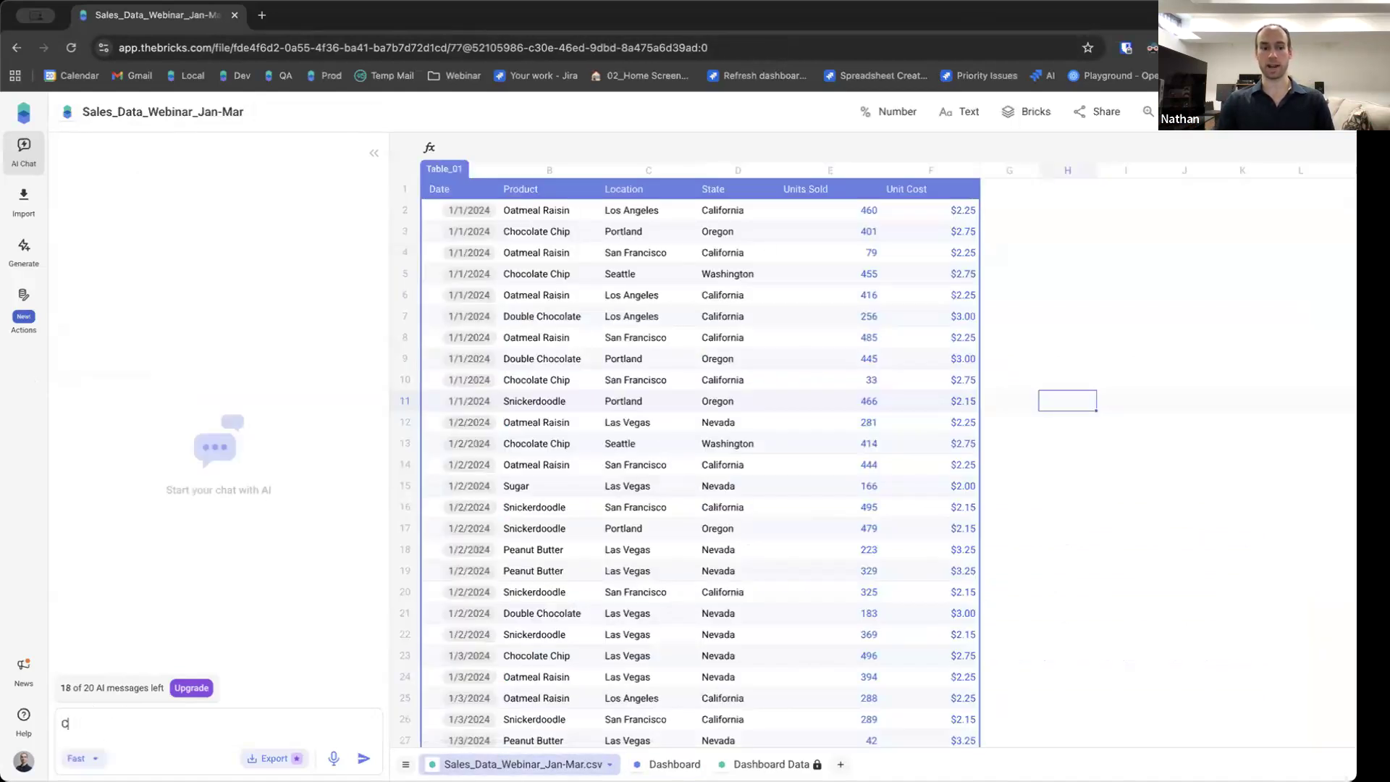
type("reate a da")
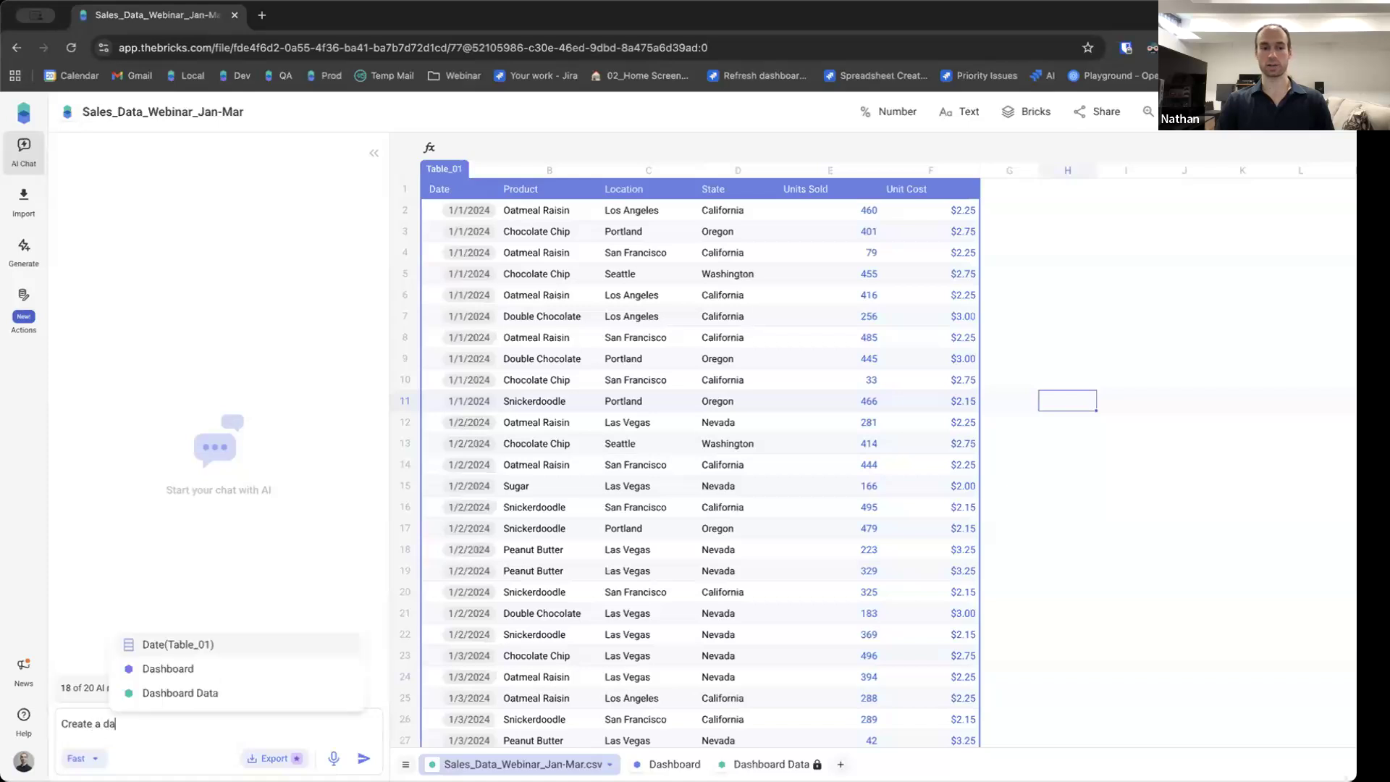
type("shboard with")
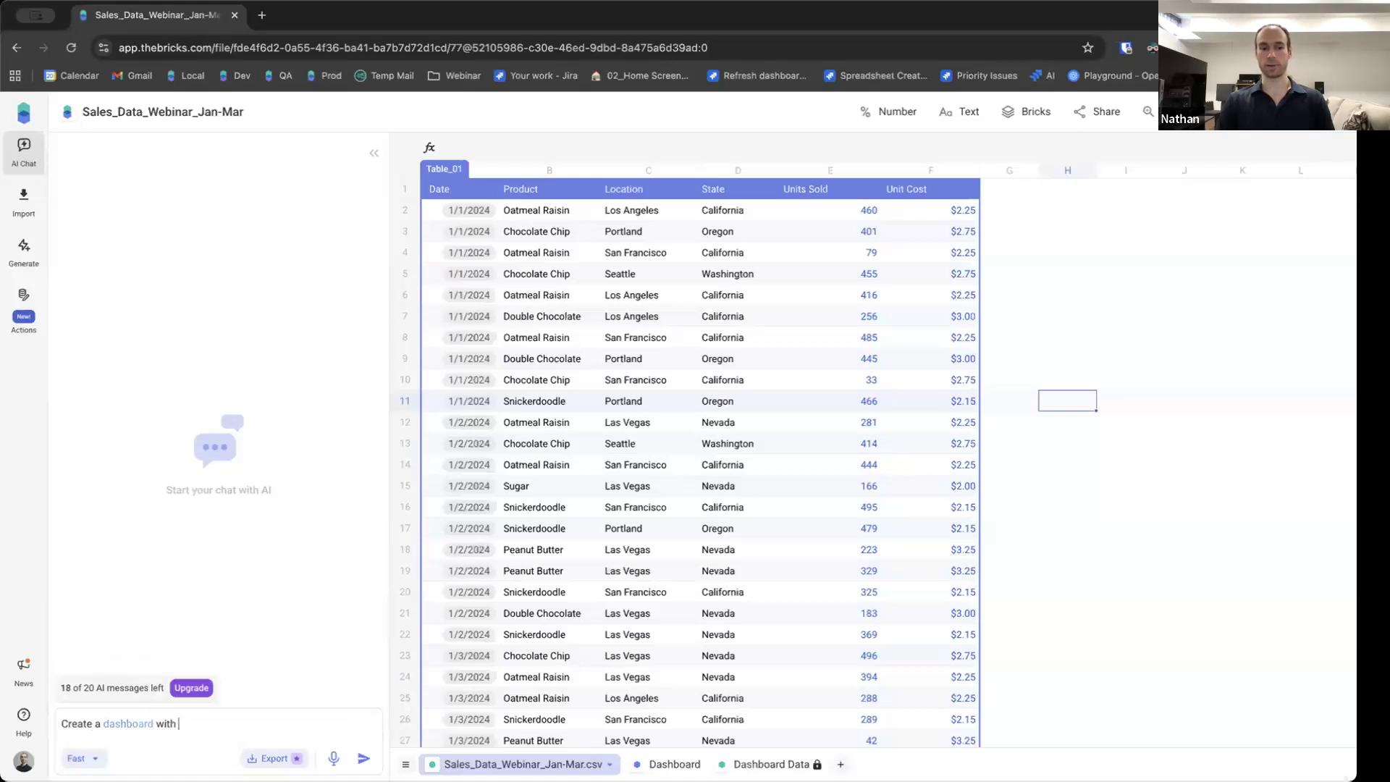
type("three")
key("BackSpace")
key("BackSpace")
key("BackSpace")
key("BackSpace")
key("BackSpace")
key("BackSpace")
type("specific requirements go here")
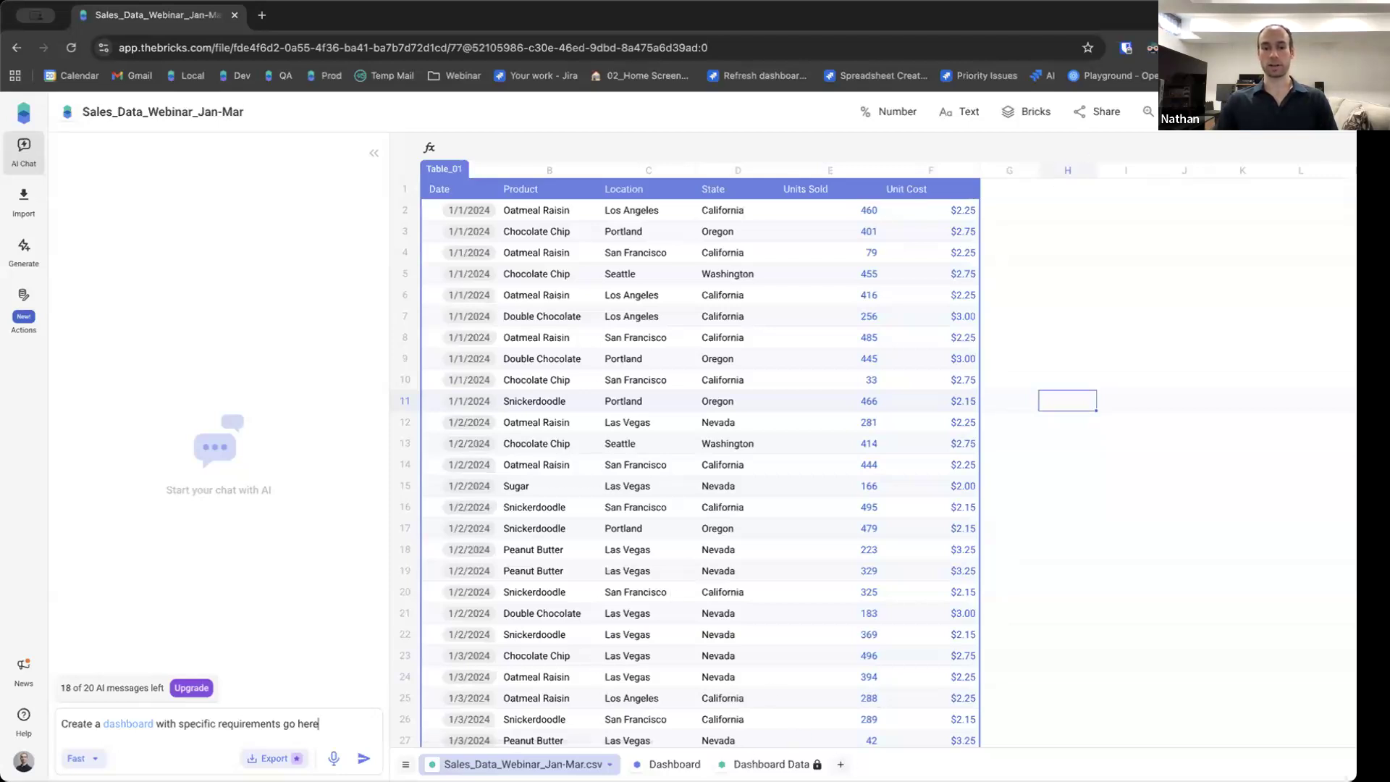
Review the data import options, cancel them, and add a new blank Grid page.
left_click(28, 202)
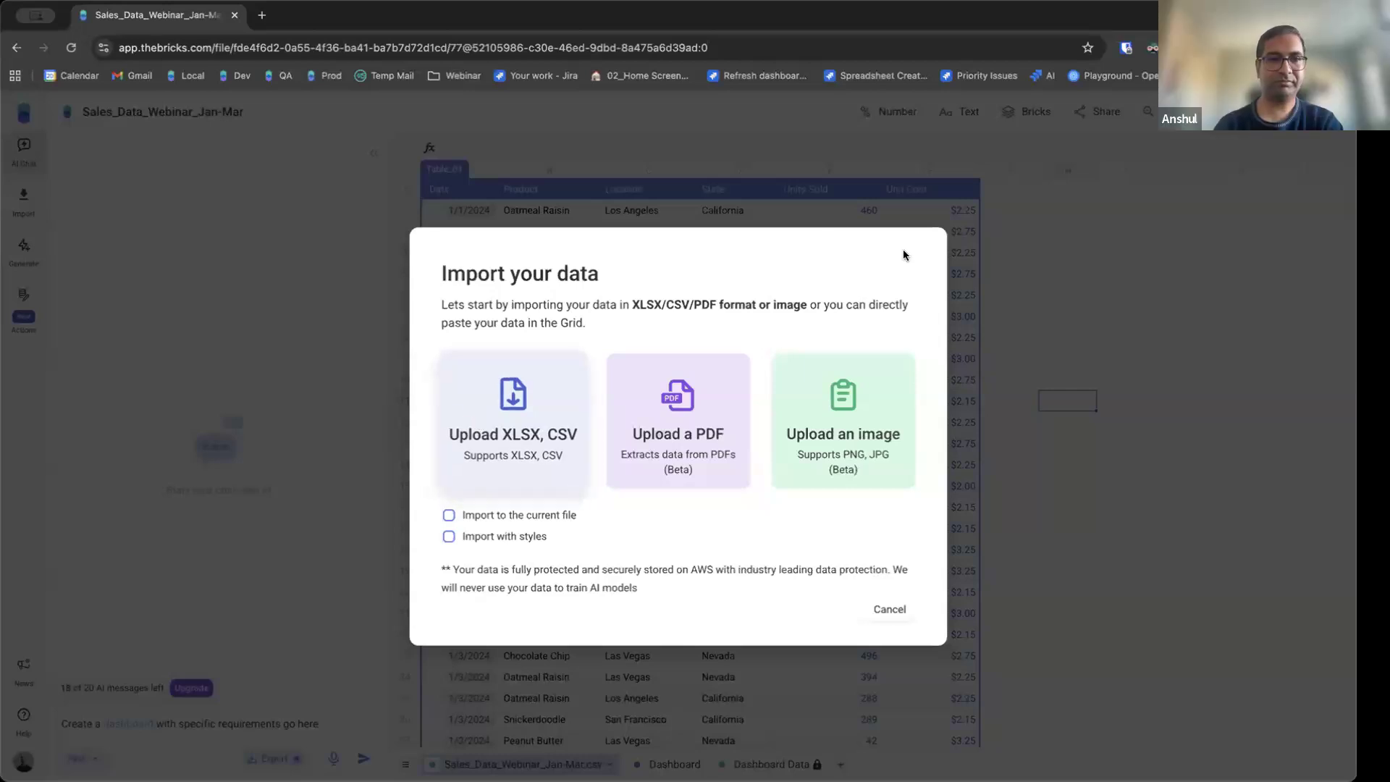
left_click(884, 612)
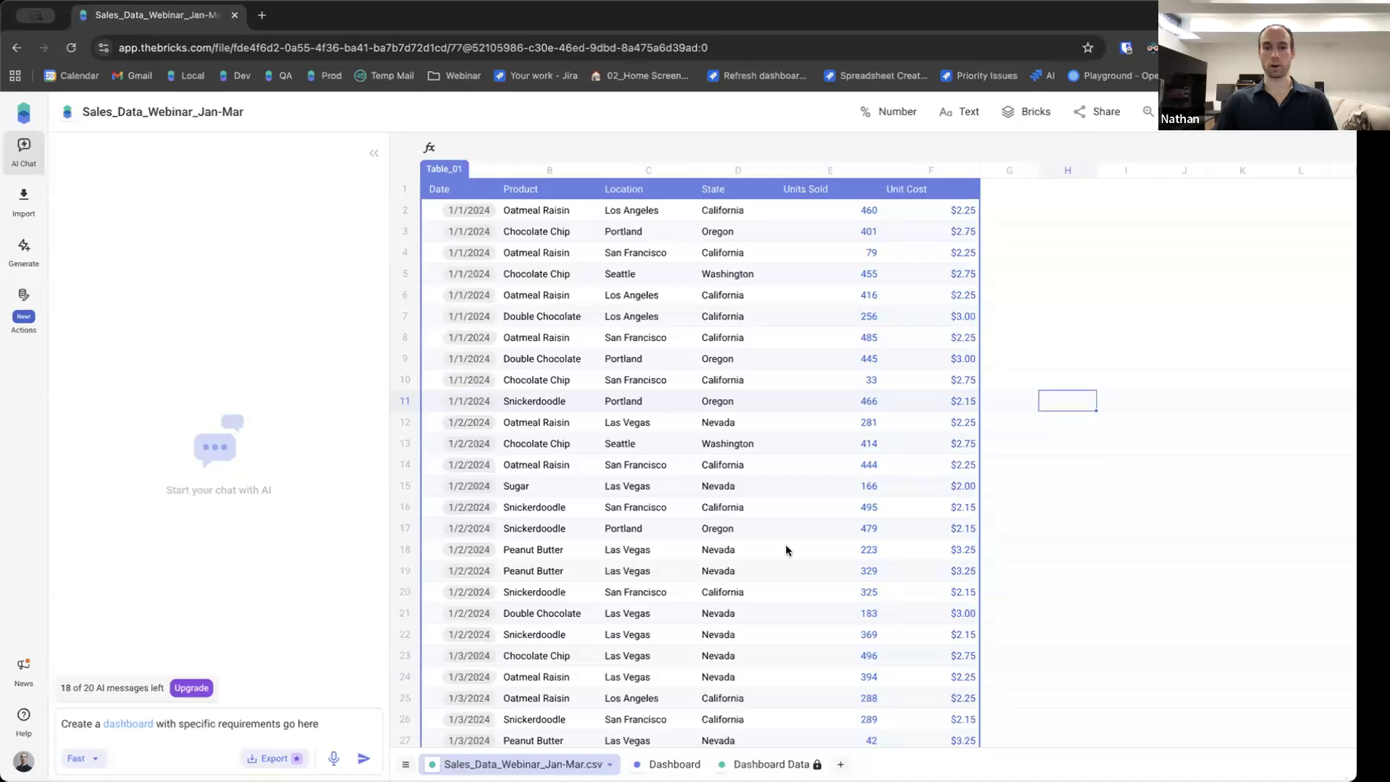
left_click(840, 763)
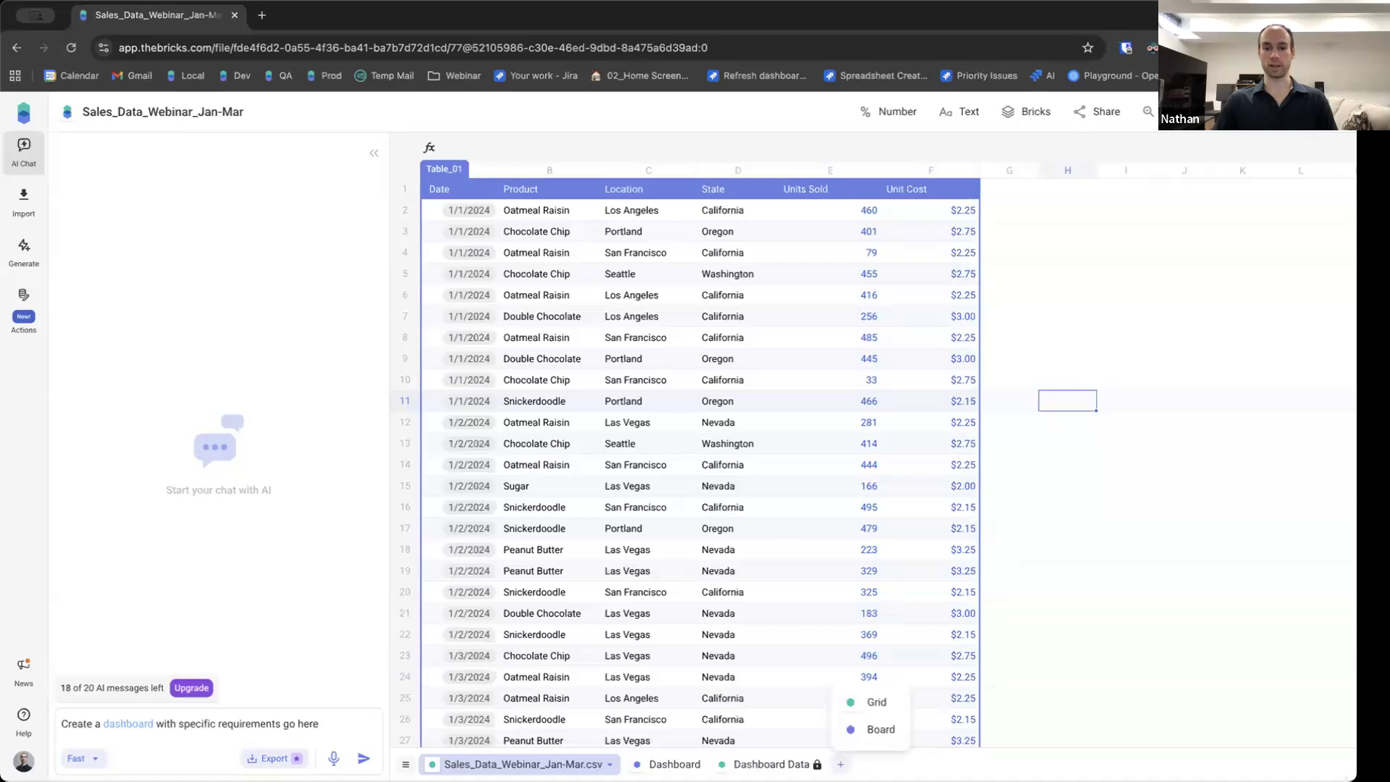
left_click(876, 702)
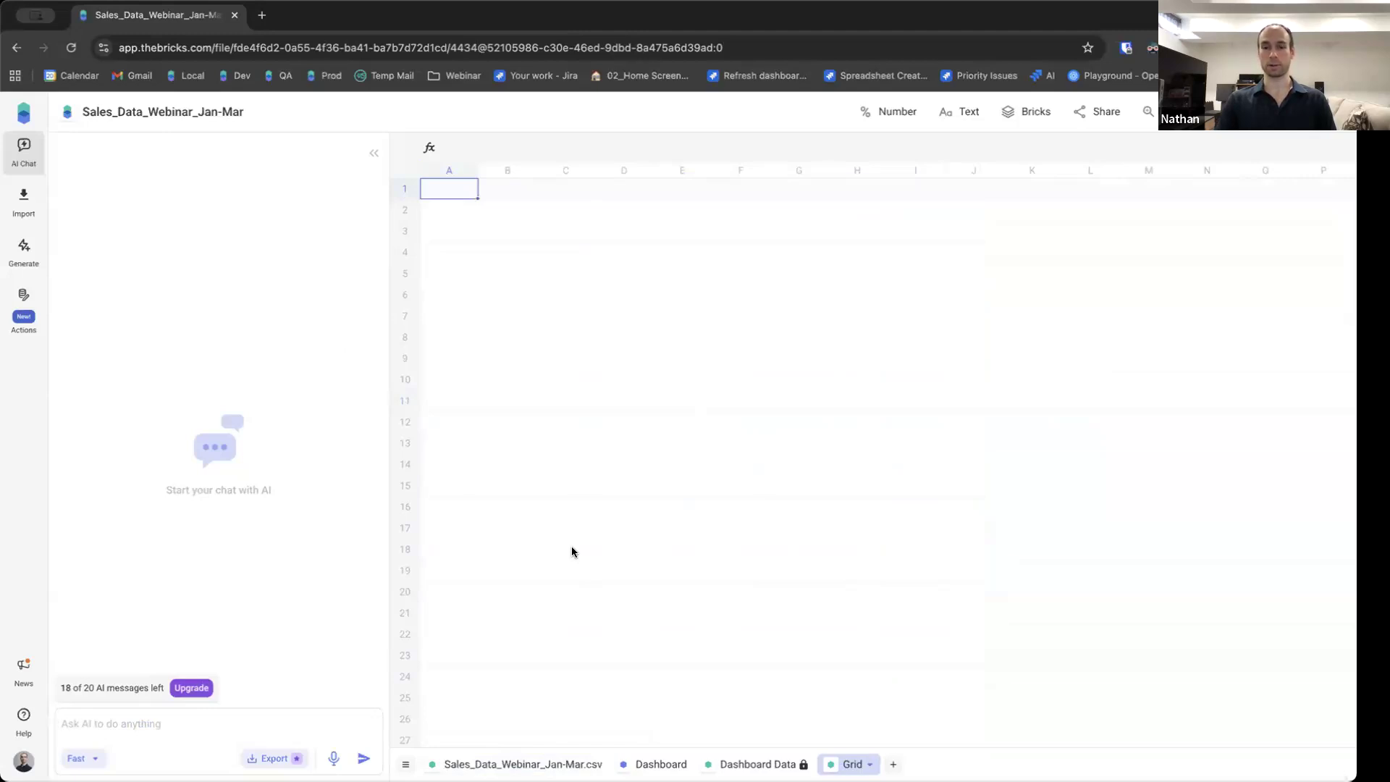
Write the AI prompt 'Look at Table_01 and compare it to Table2 with a dashboard' on the new Grid page.
type("Look at Tab")
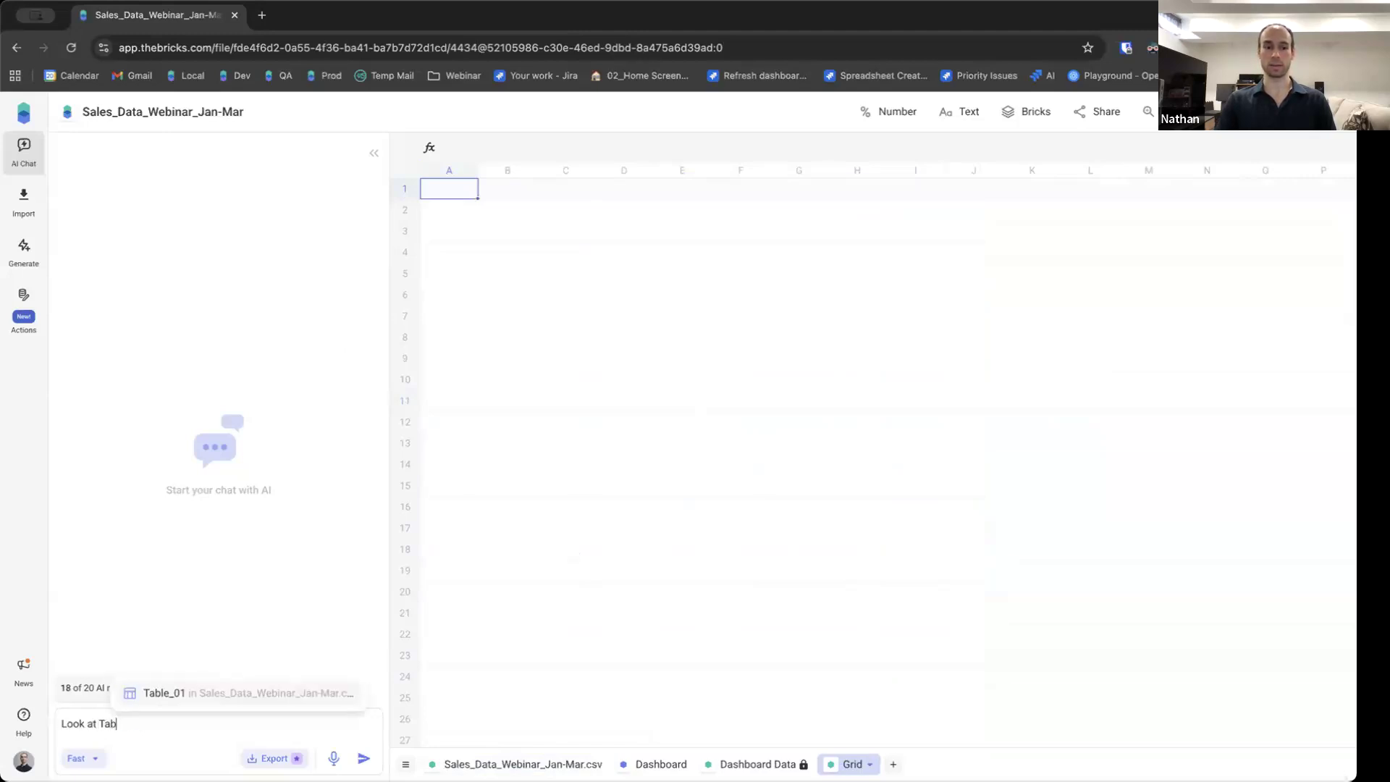
key("Return")
type("an")
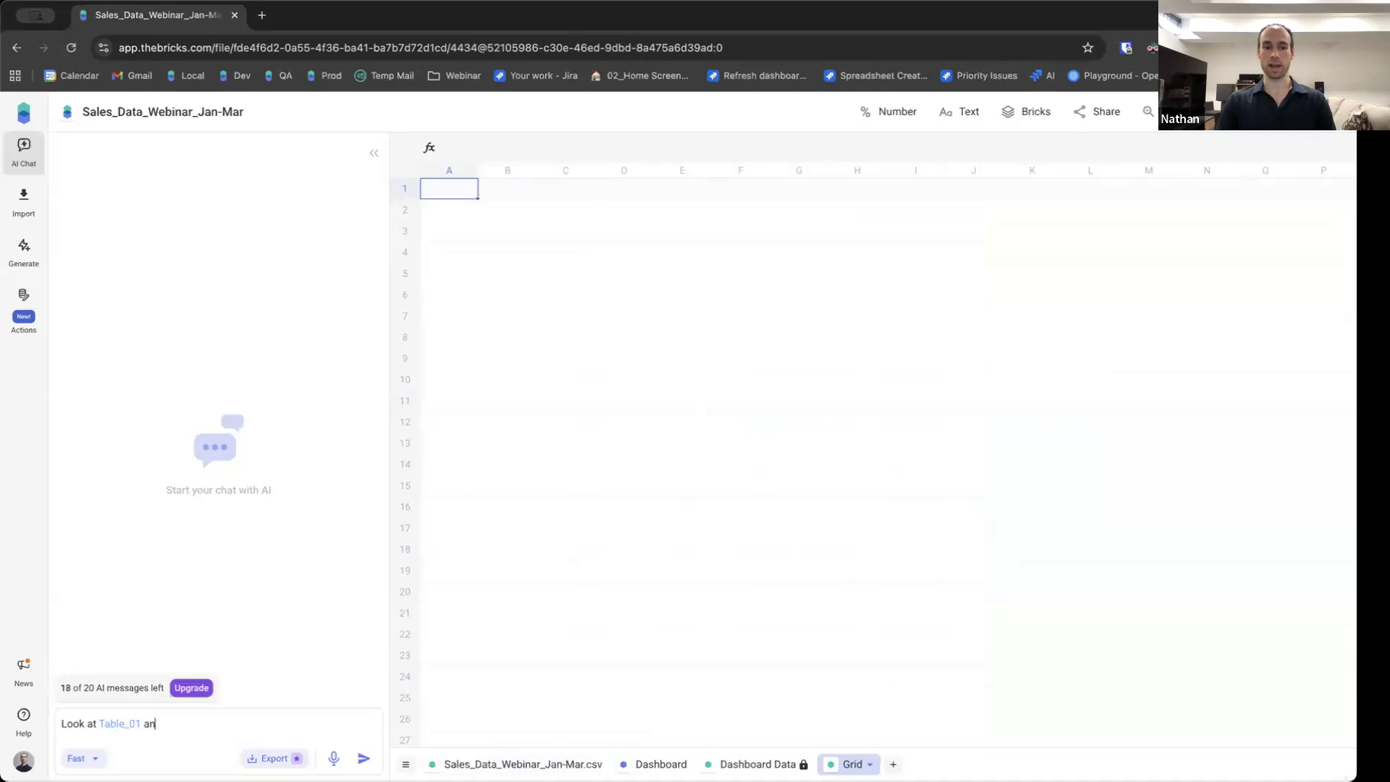
type("d compare it to Table2")
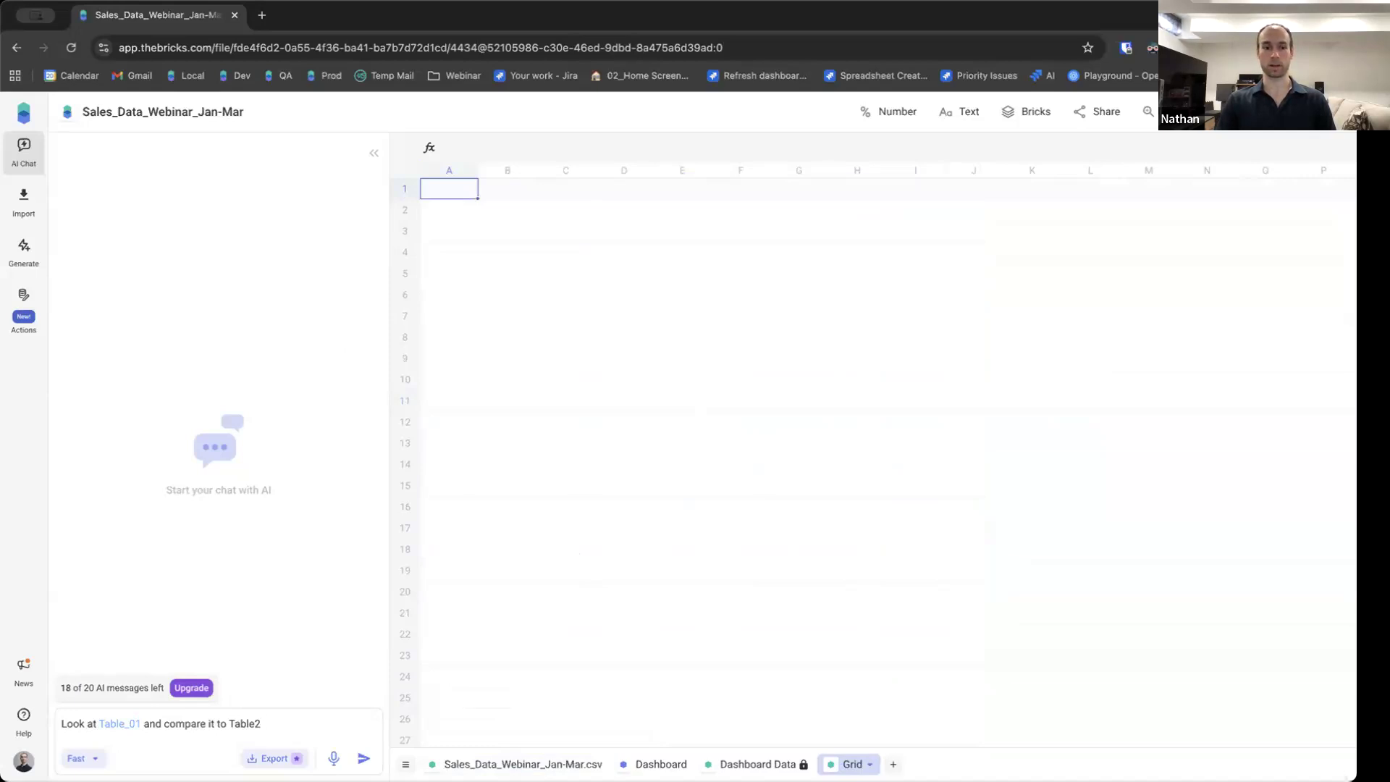
type("with a dashboard")
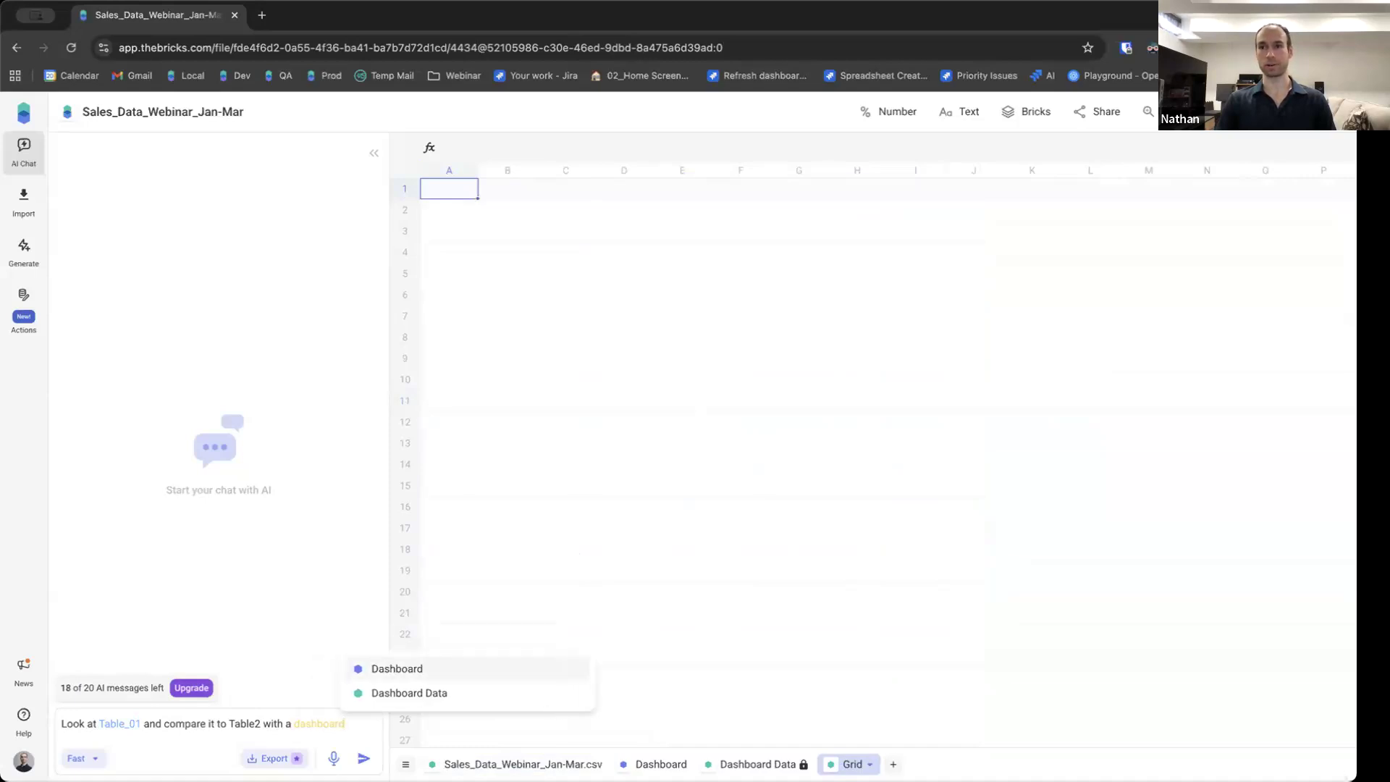
key("Escape")
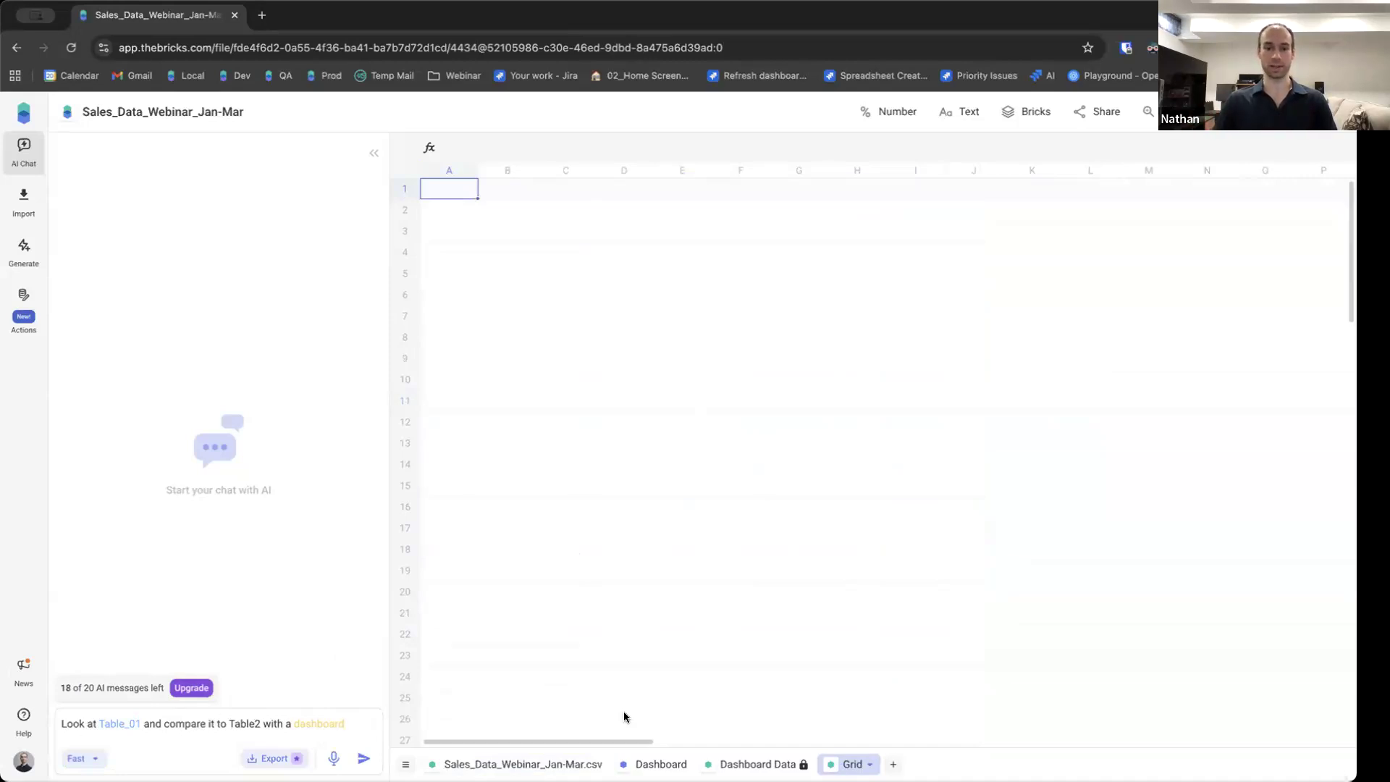
Return to the Dashboard page and scroll through its charts and insight blocks.
left_click(668, 761)
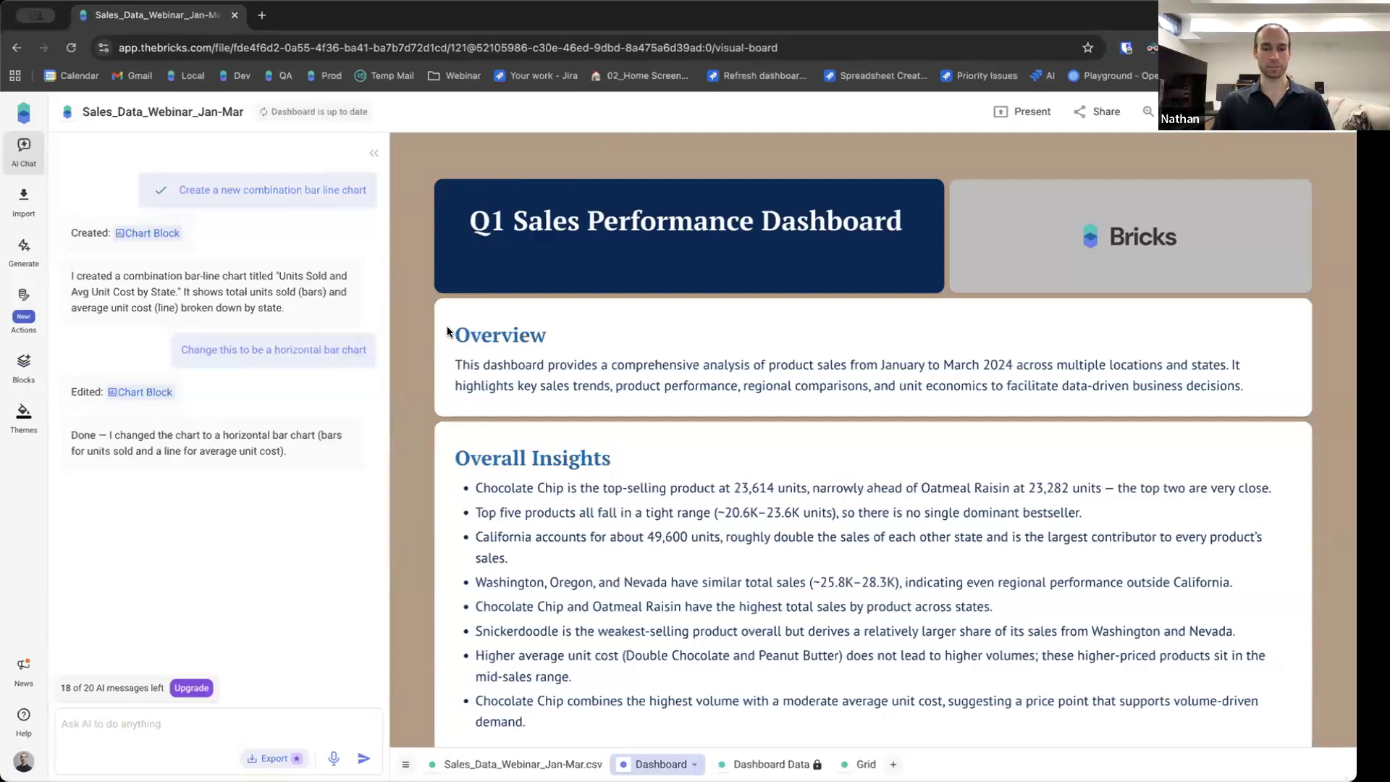
scroll(410, 507, "down", 10)
scroll(410, 506, "down", 5)
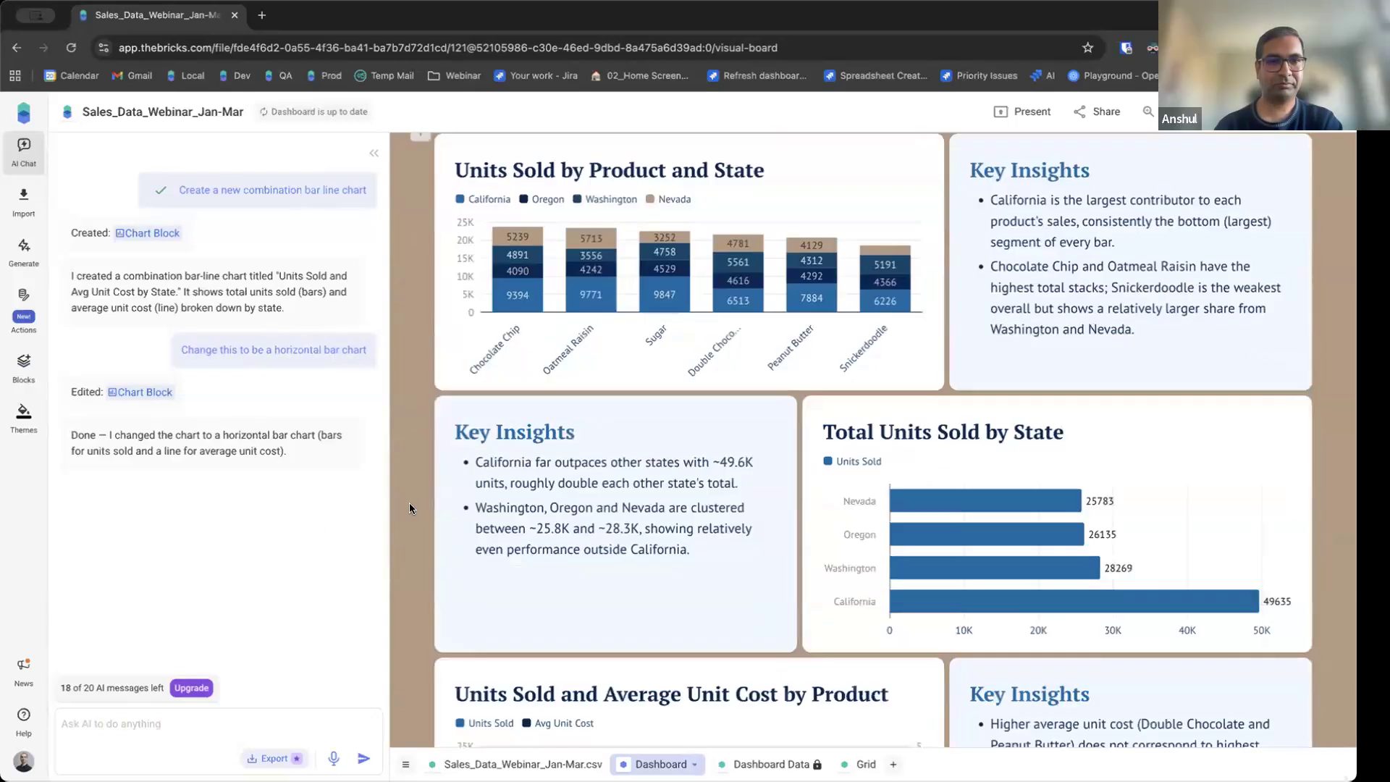
scroll(414, 508, "up", 1)
scroll(415, 509, "up", 5)
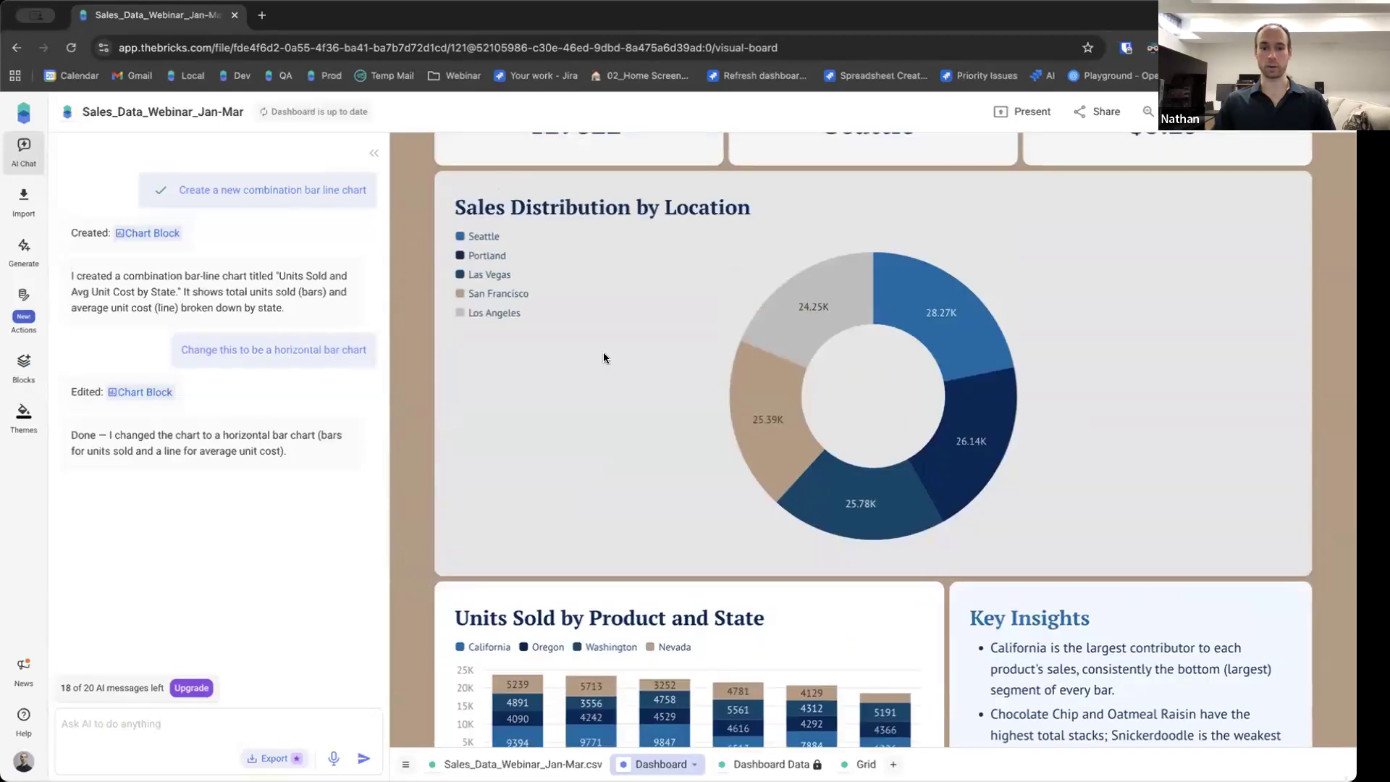
scroll(702, 368, "down", 3)
scroll(876, 417, "down", 12)
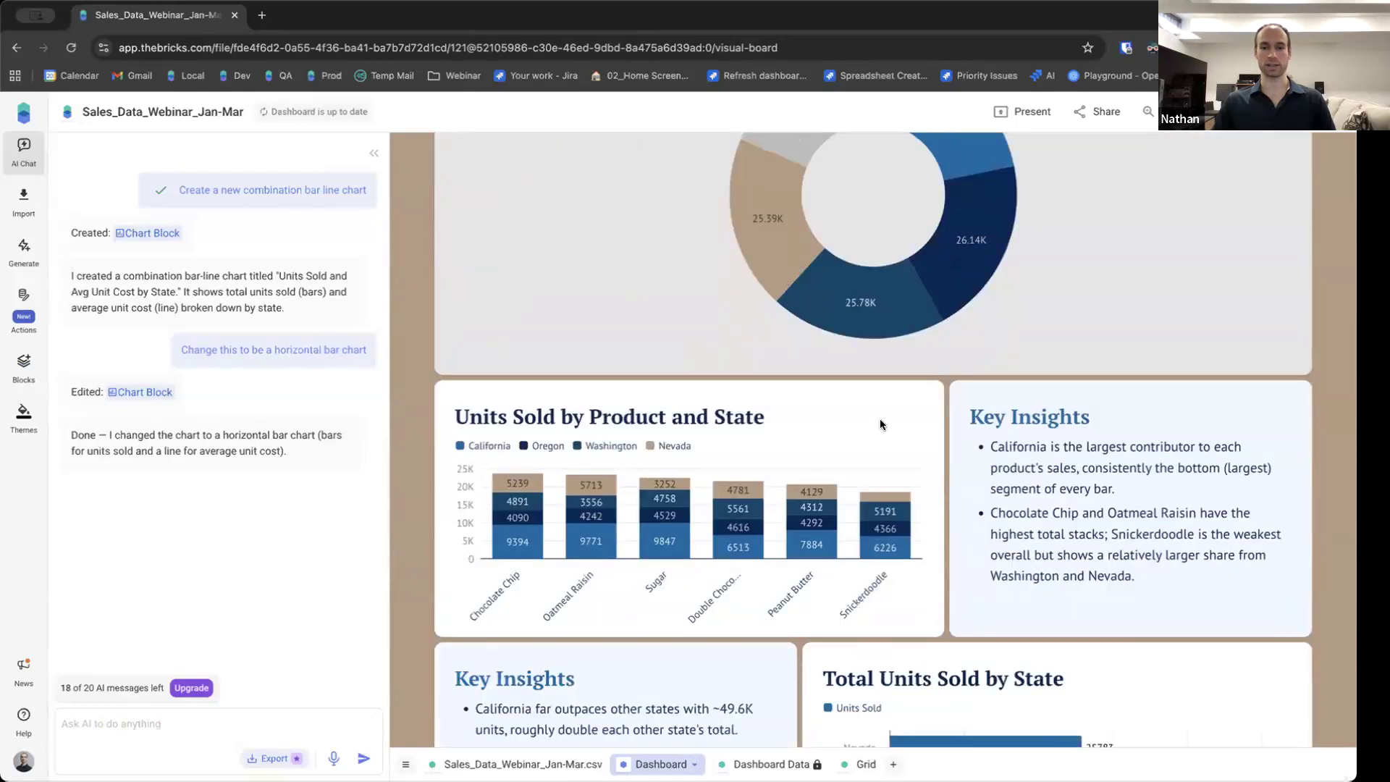
scroll(876, 417, "down", 4)
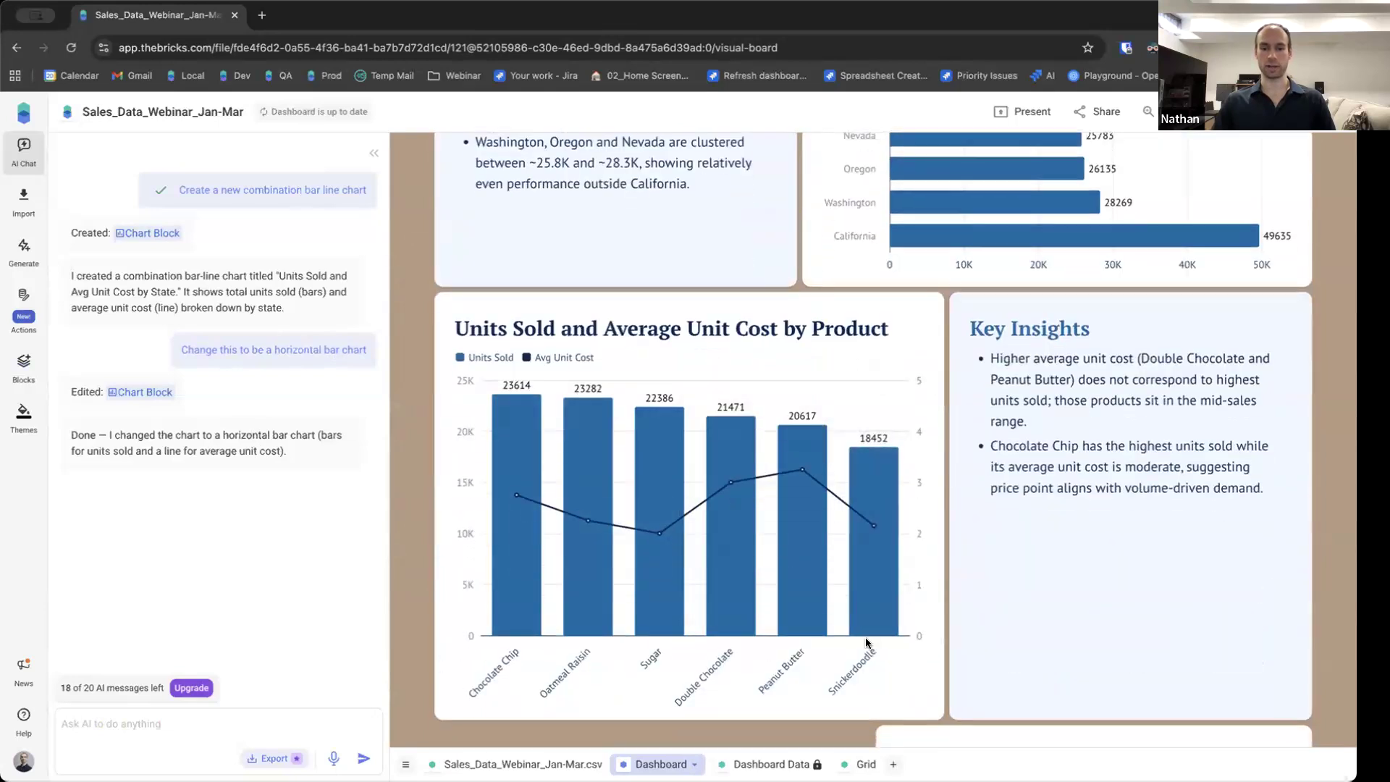
scroll(868, 644, "down", 2)
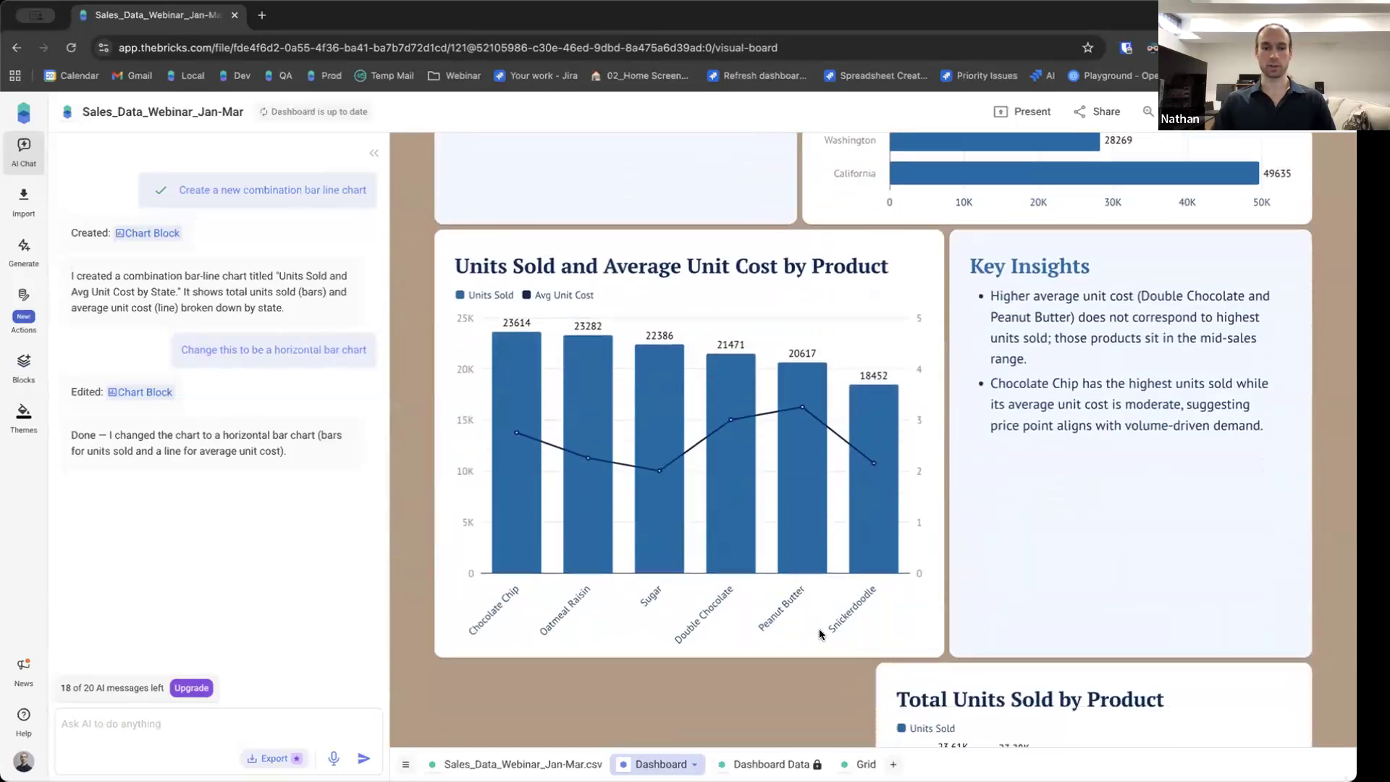
scroll(780, 633, "down", 10)
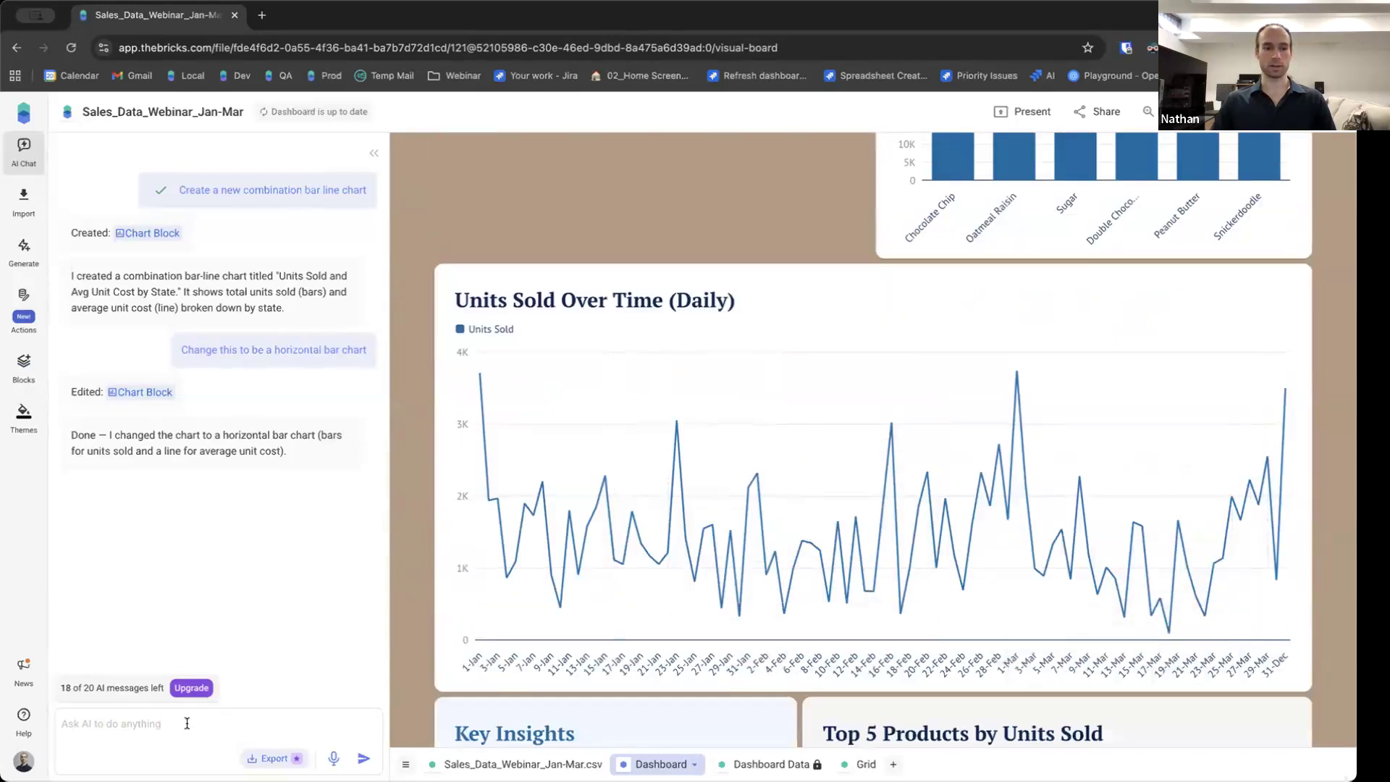
scroll(397, 432, "down", 15)
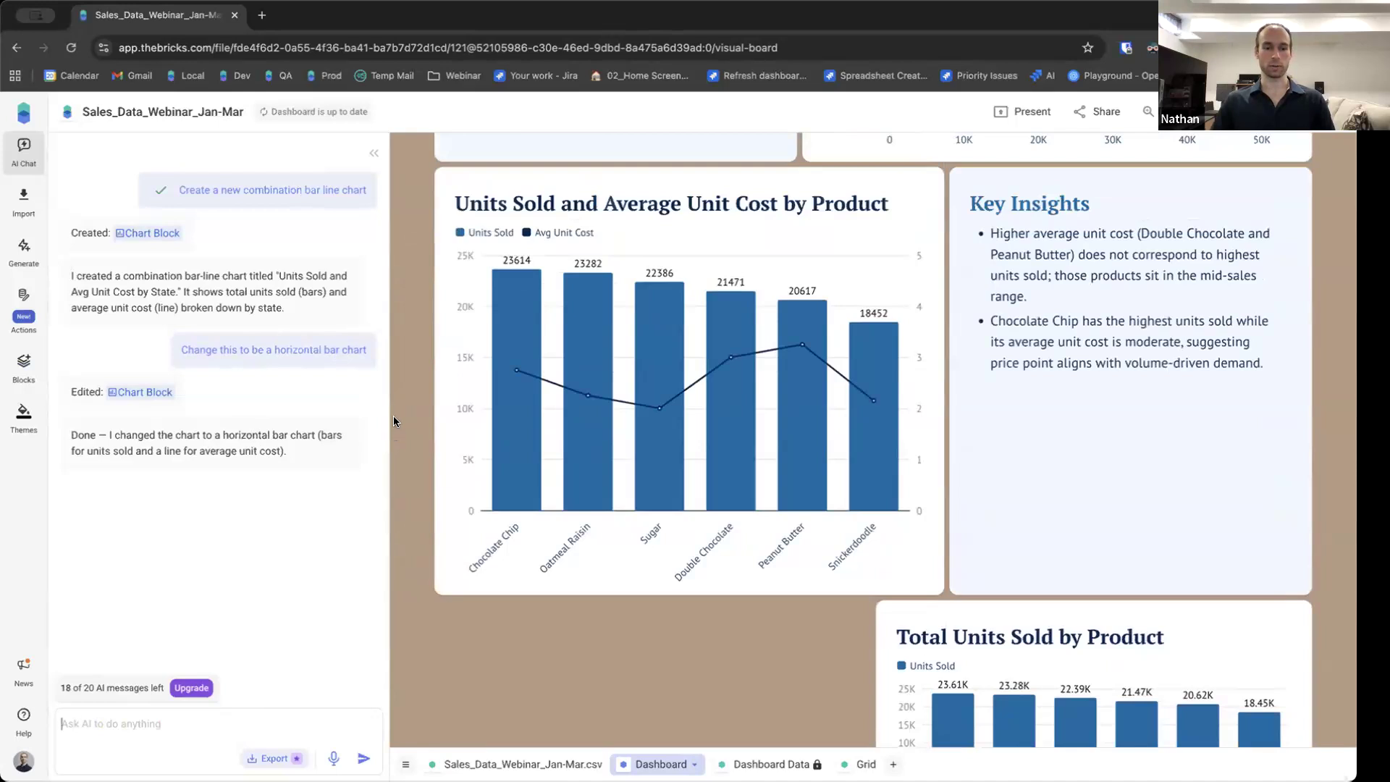
Ask the AI to 'Filter entire dashboard by cookie type'.
type("Filter entire dashboard")
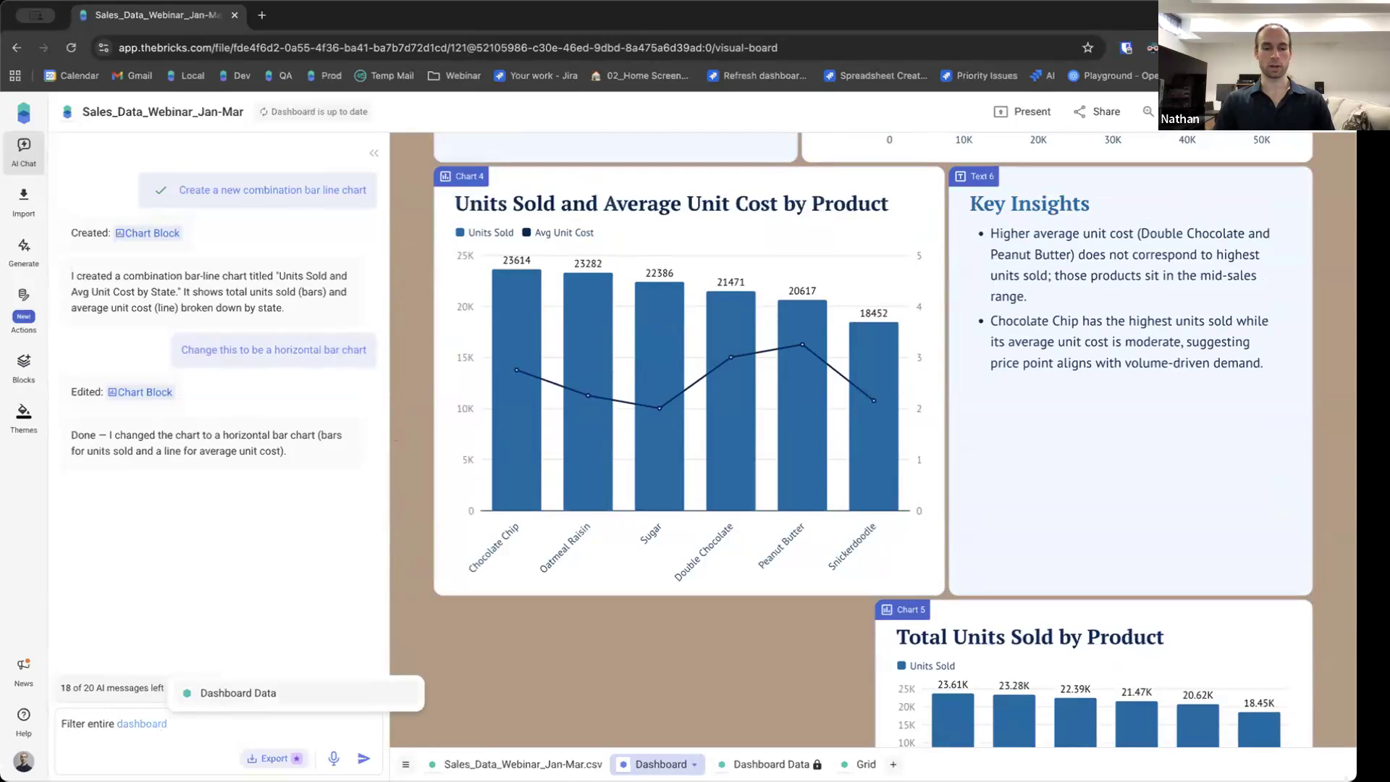
type(" to just show")
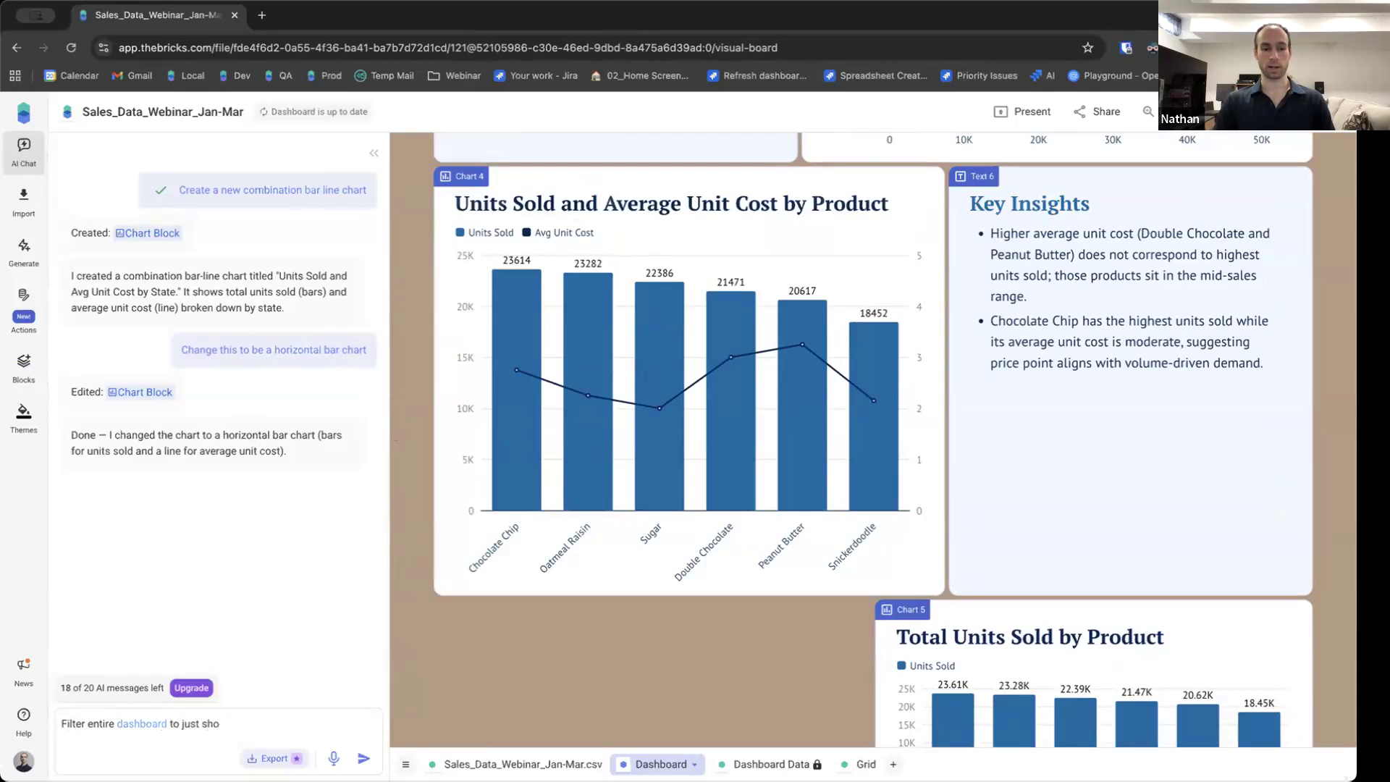
key("BackSpace")
key("BackSpace")
key("BackSpace")
key("BackSpace")
type("by")
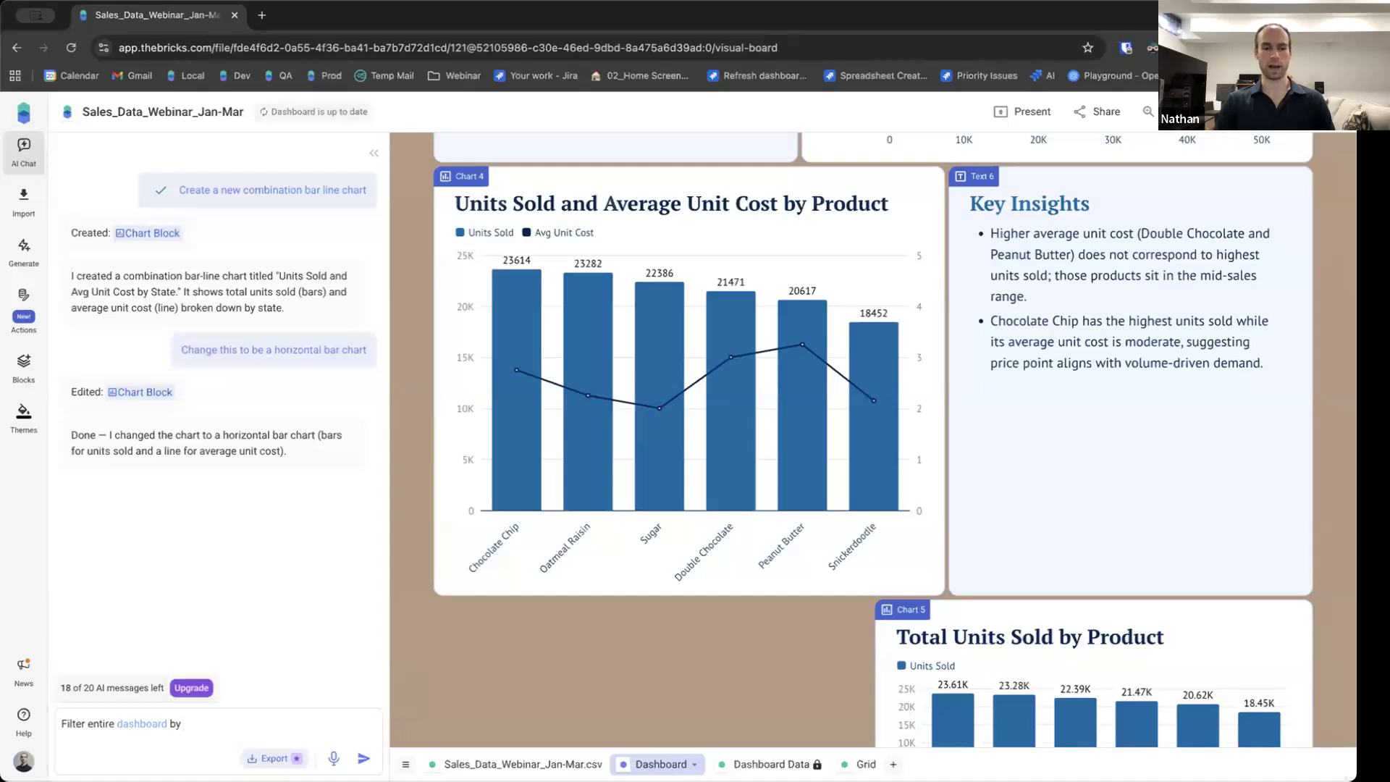
type(" cookie type")
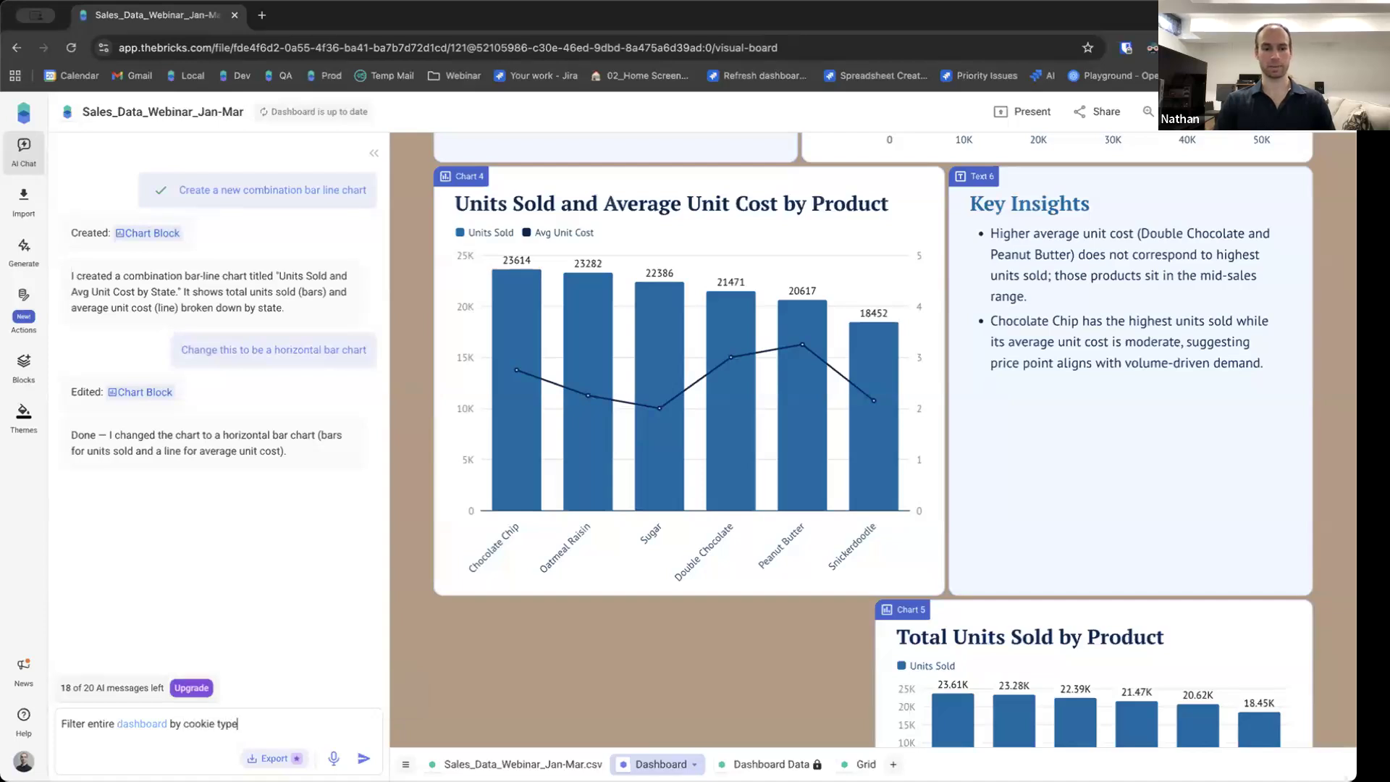
key("Return")
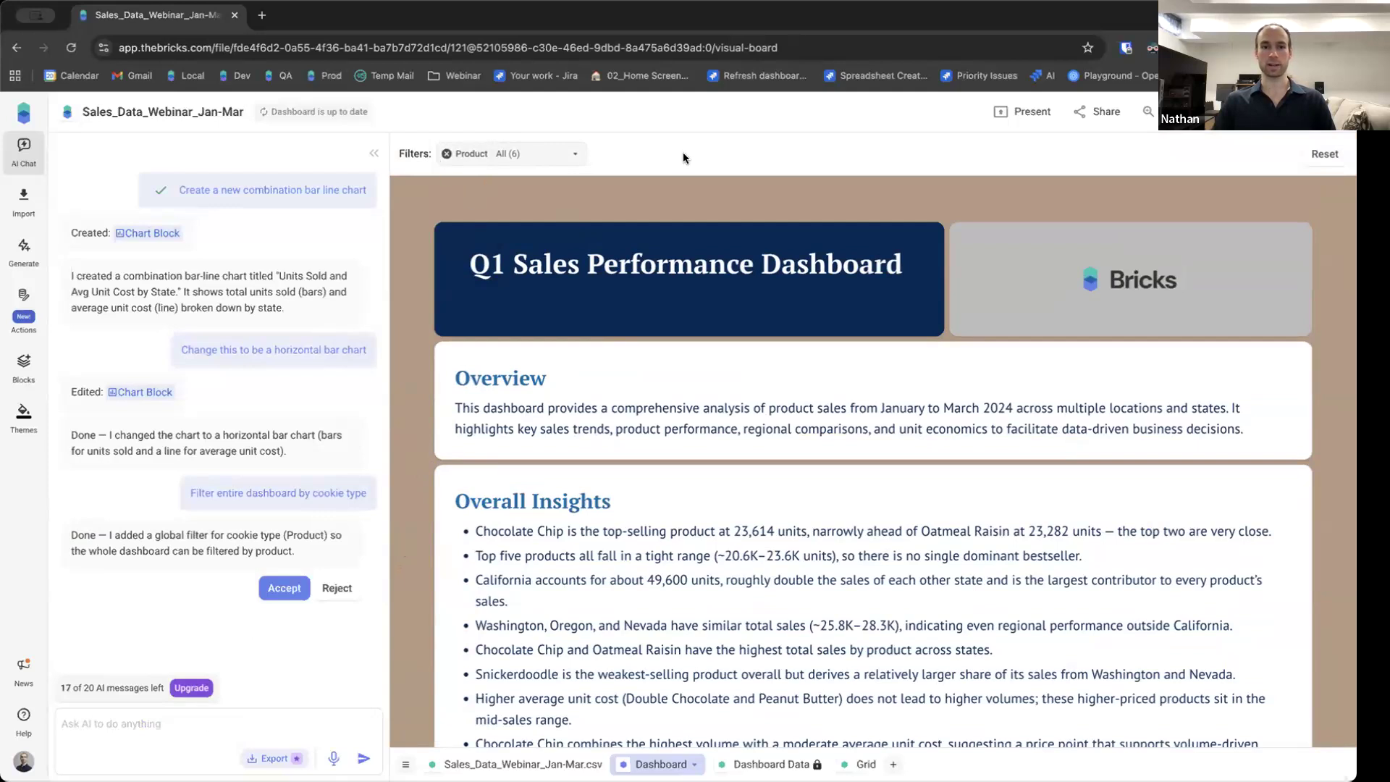
Set the Product filter to show only Chocolate Chip and Oatmeal Raisin.
left_click(570, 158)
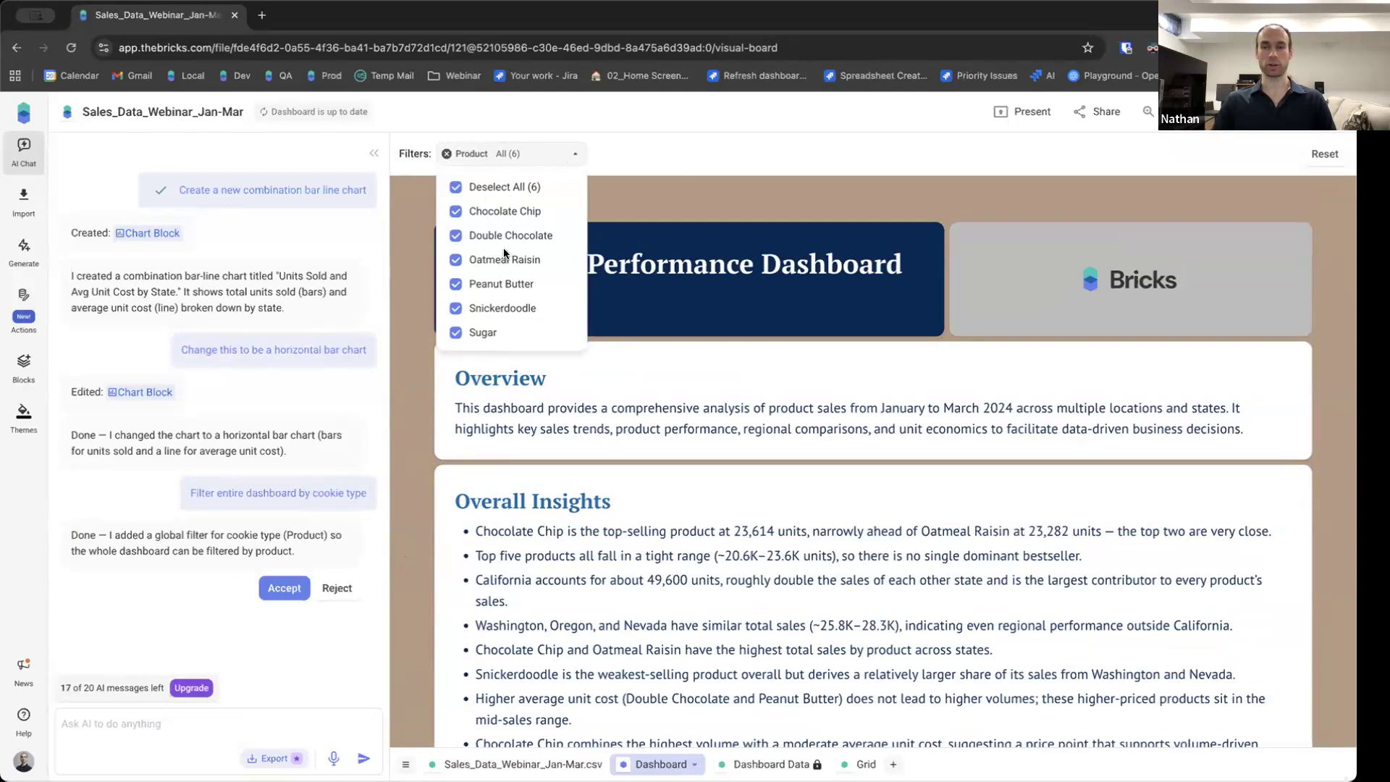
left_click(484, 334)
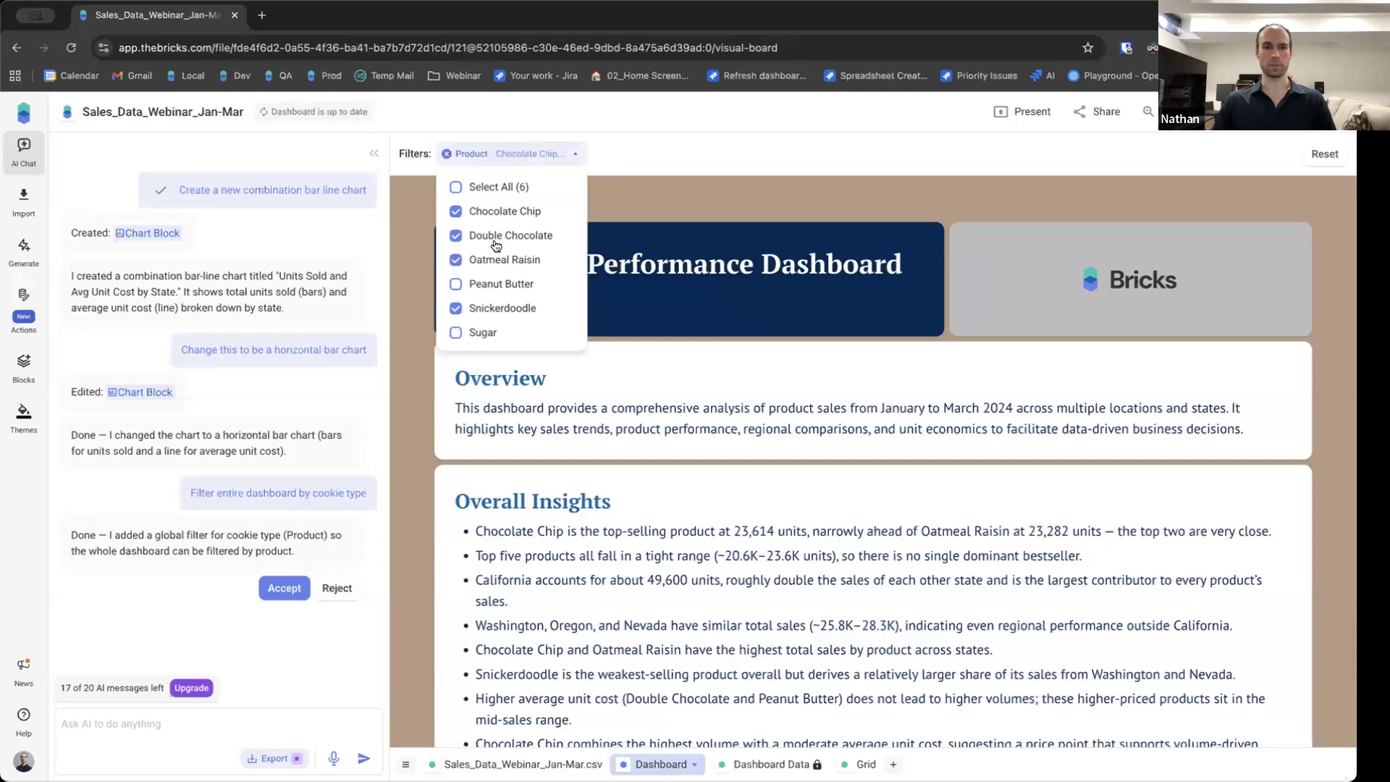
left_click(494, 238)
left_click(488, 315)
left_click(665, 150)
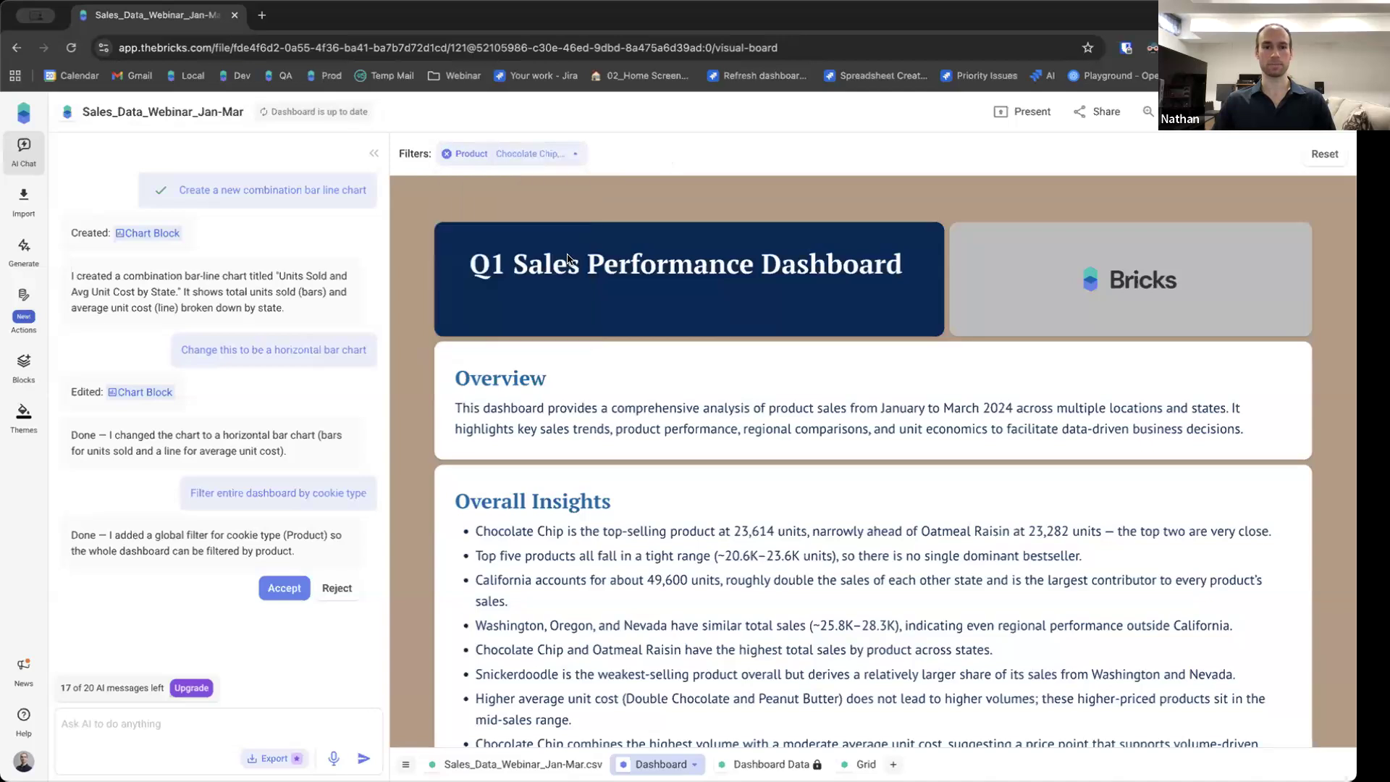
Scroll through the filtered dashboard's metrics and charts.
scroll(437, 381, "down", 6)
scroll(437, 381, "down", 8)
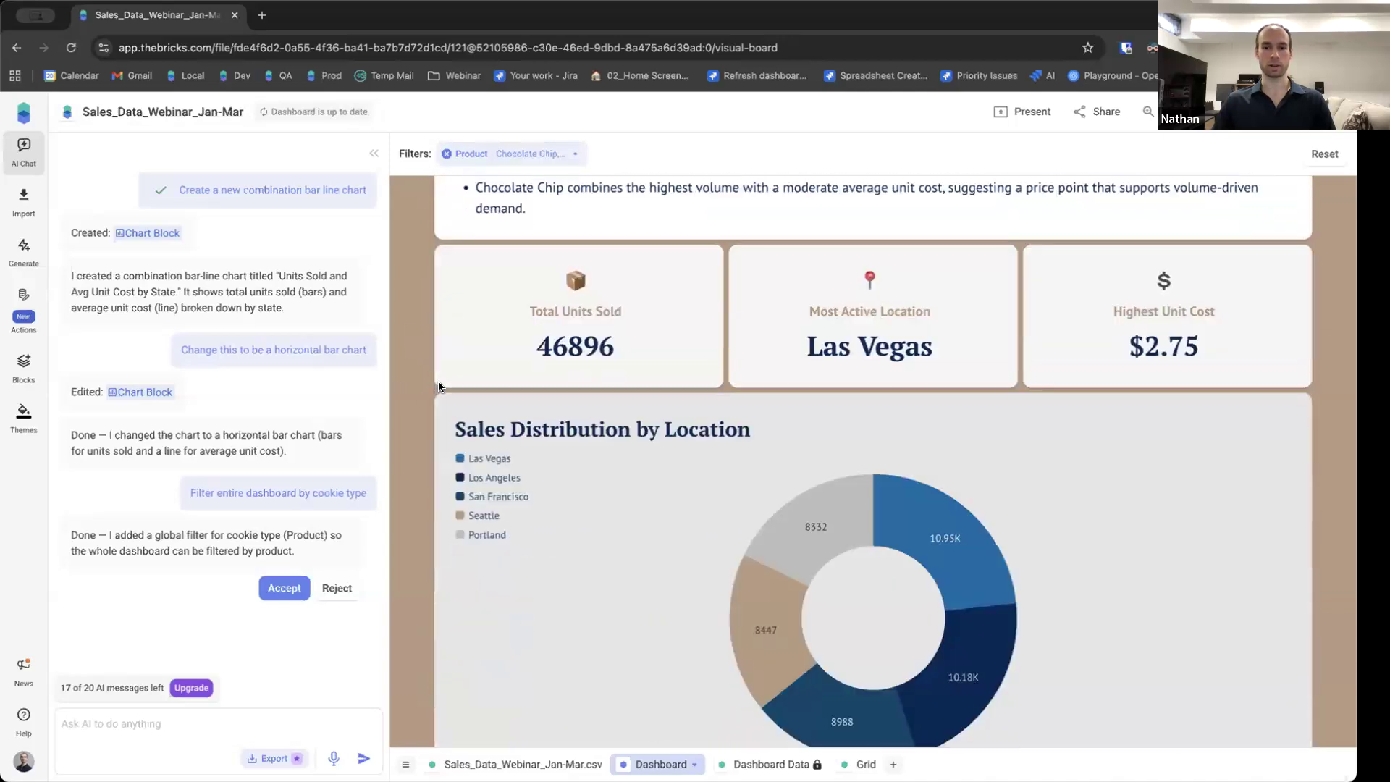
scroll(418, 381, "down", 5)
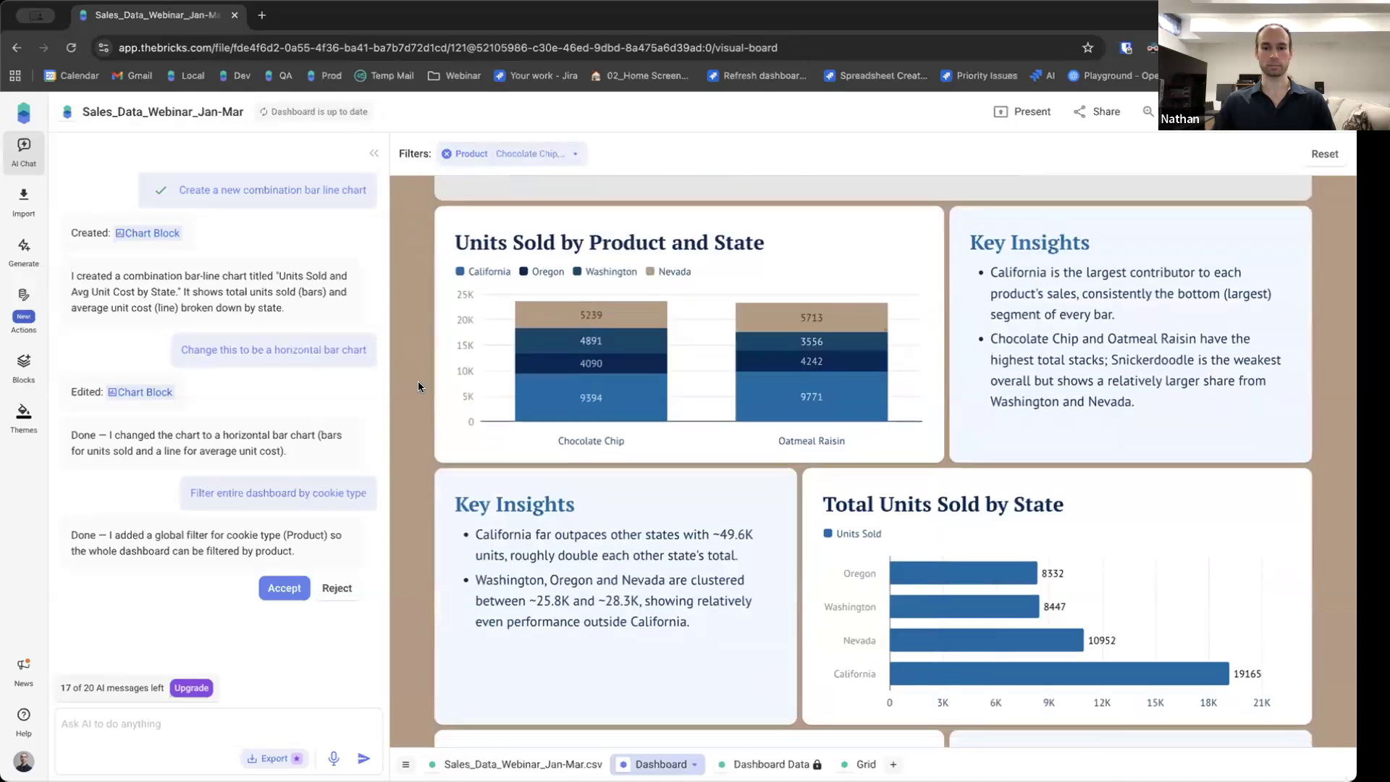
Ask the AI to 'Filter dashboard by City'.
scroll(418, 381, "down", 6)
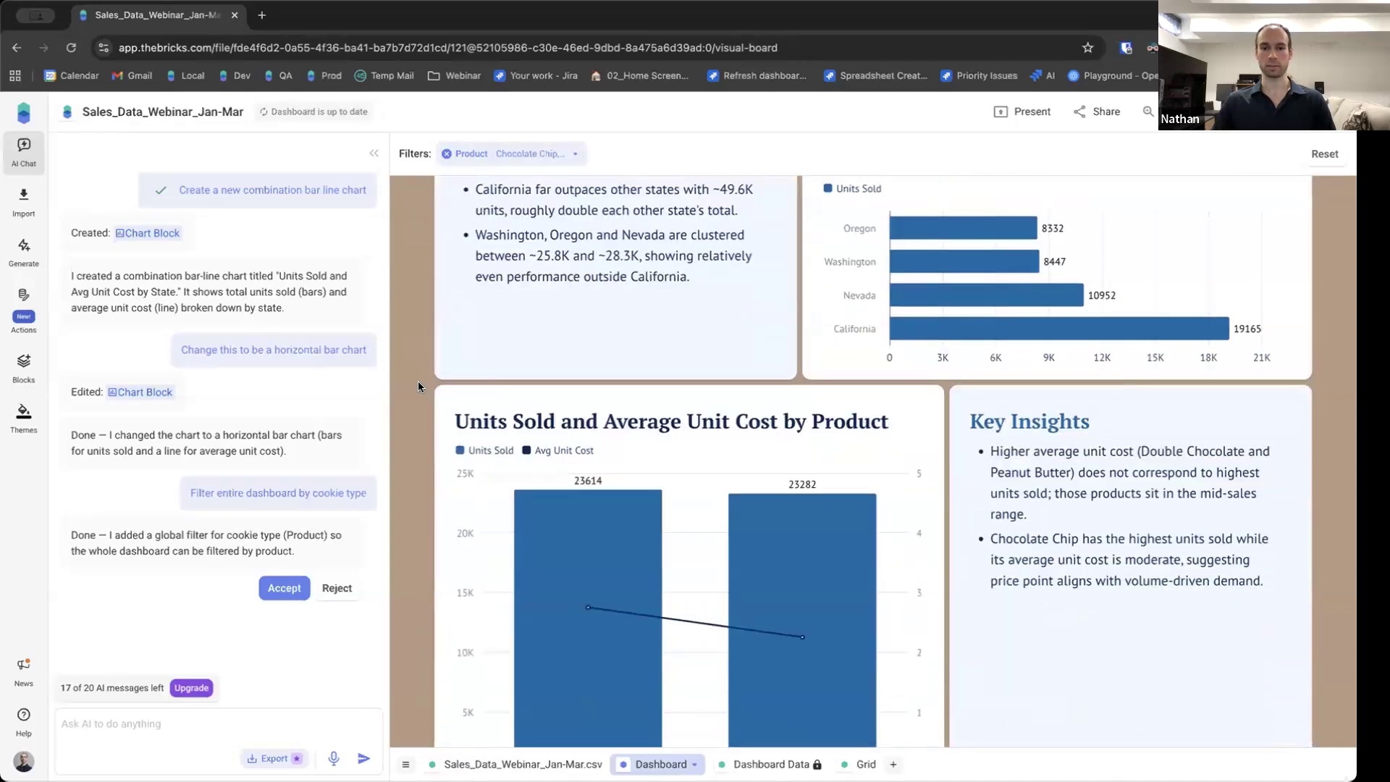
scroll(419, 381, "up", 1)
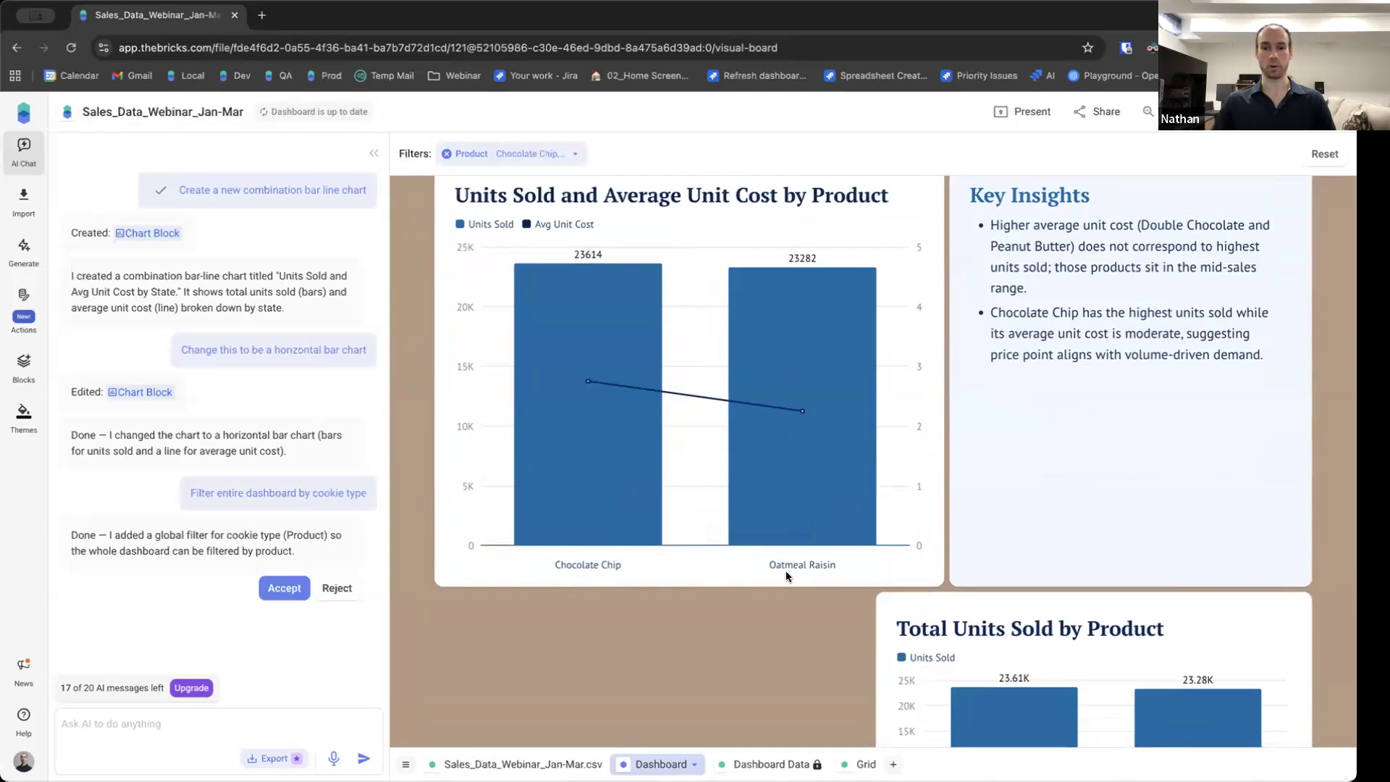
scroll(419, 489, "up", 6)
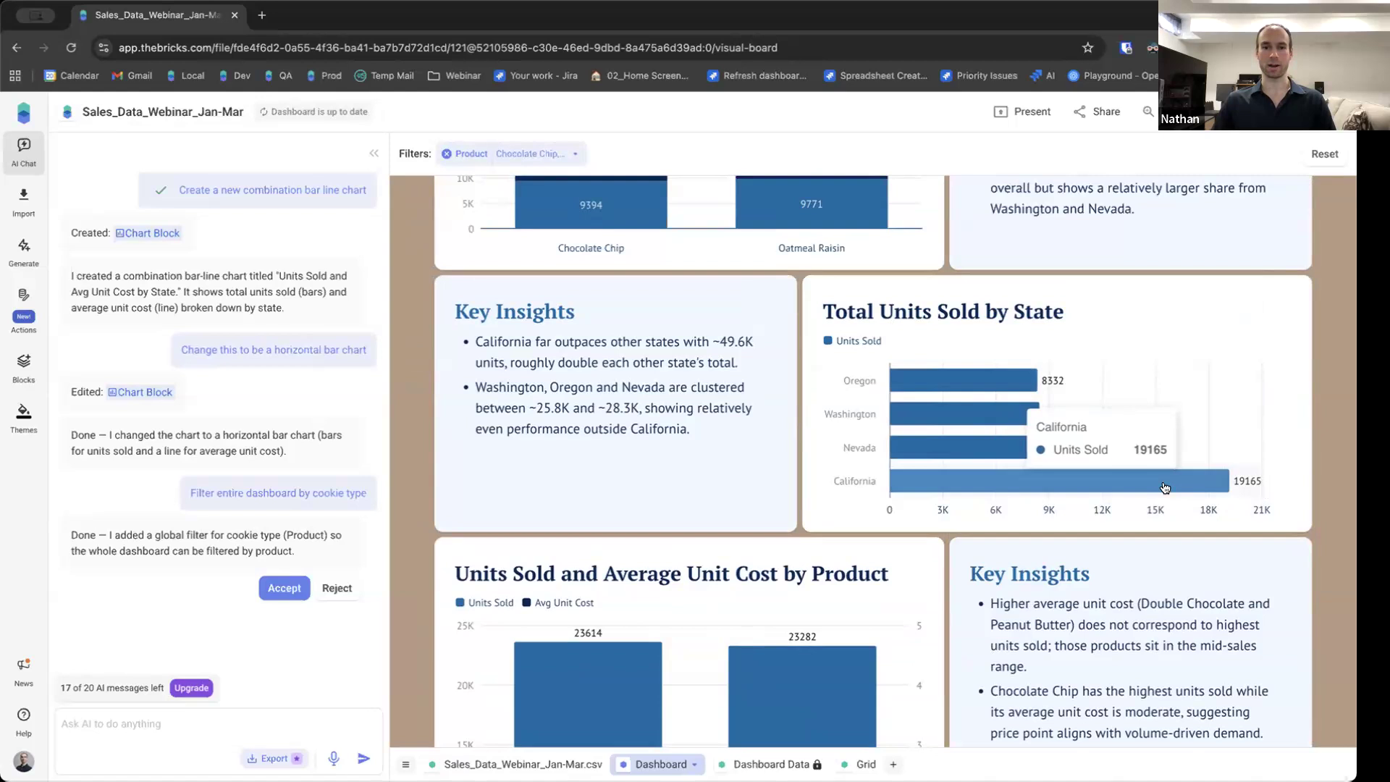
scroll(446, 443, "up", 3)
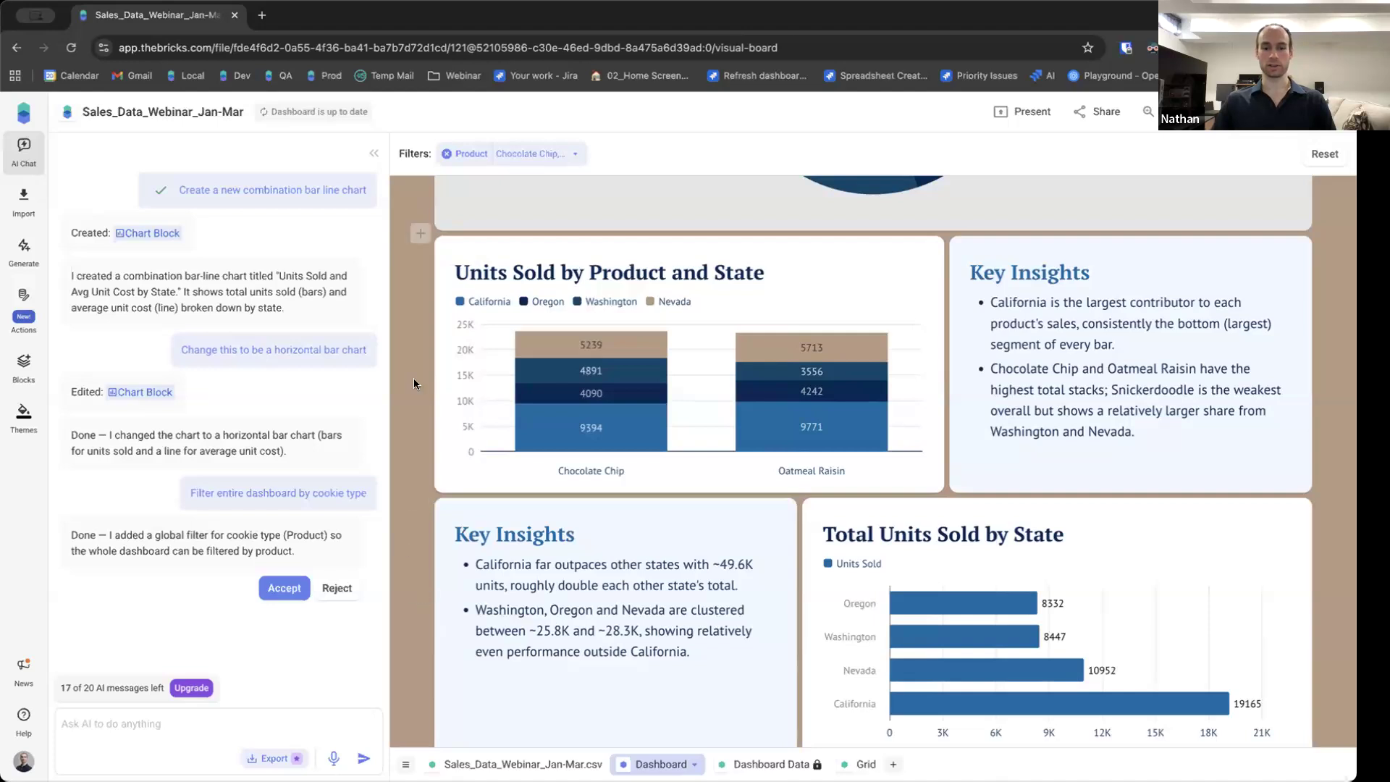
scroll(402, 466, "up", 5)
left_click(179, 731)
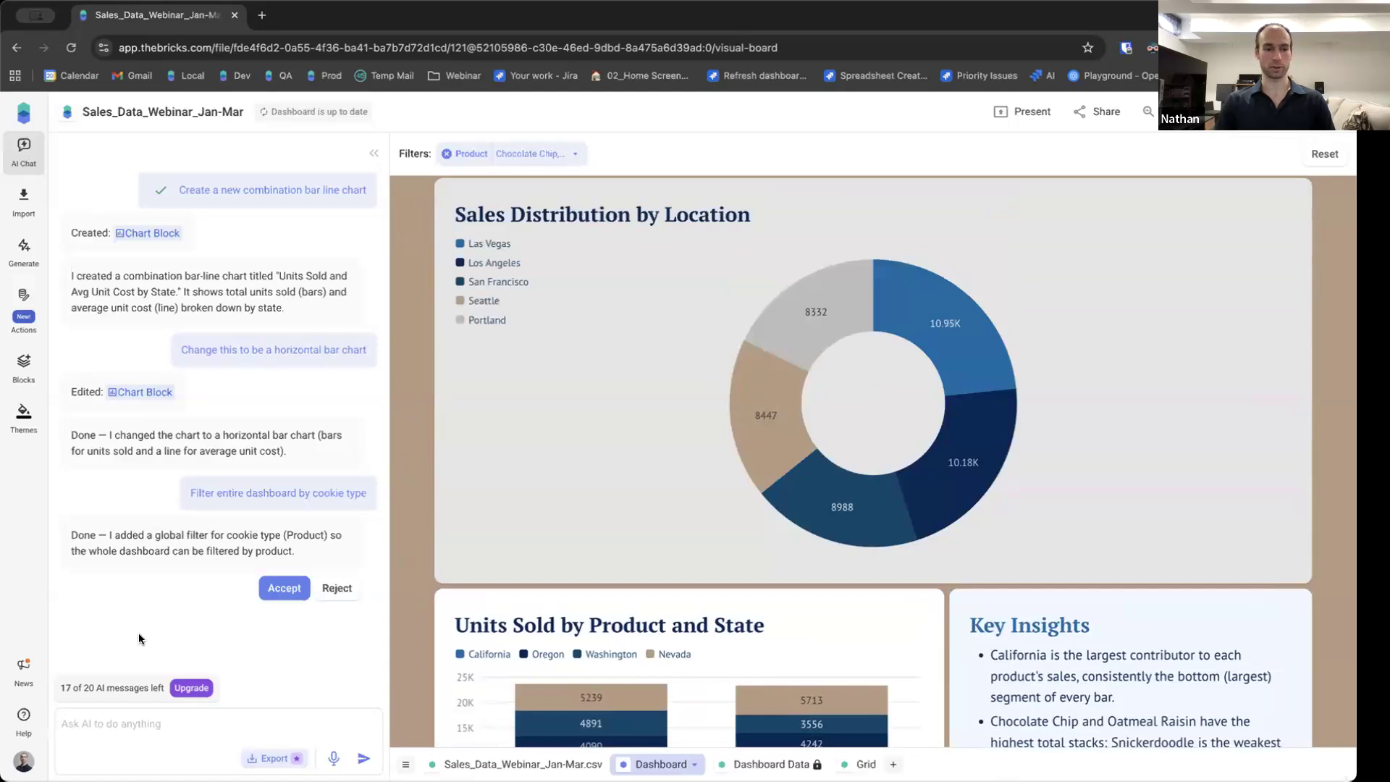
type("Filter dashboard by")
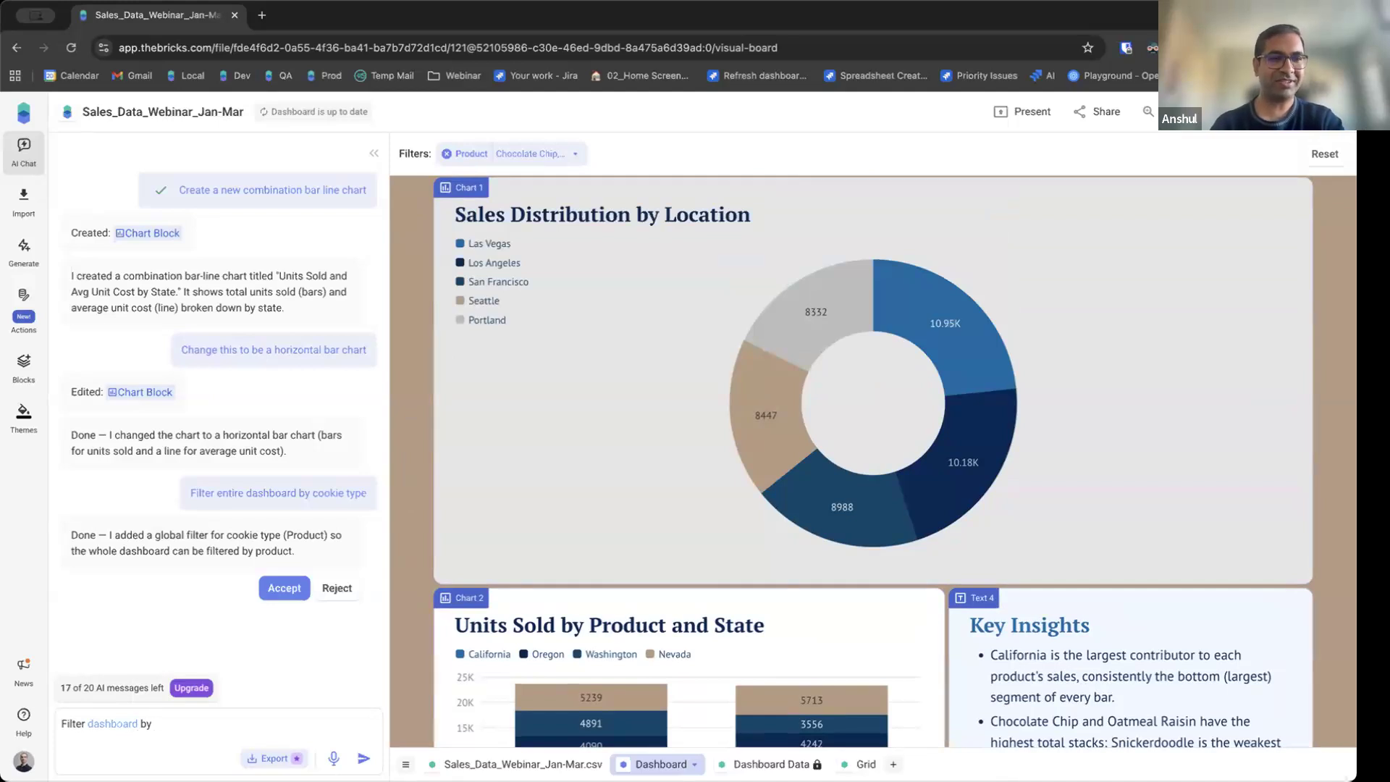
type(" City")
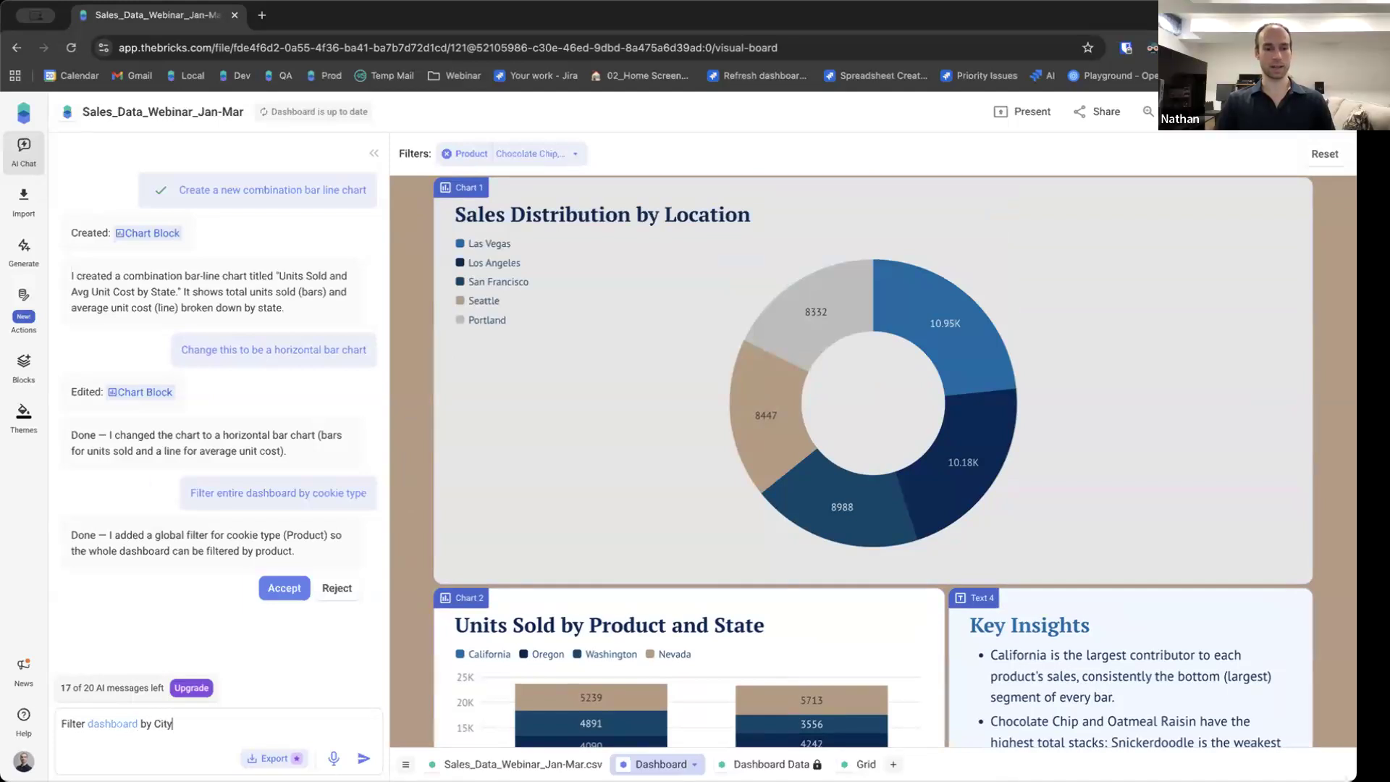
key("Return")
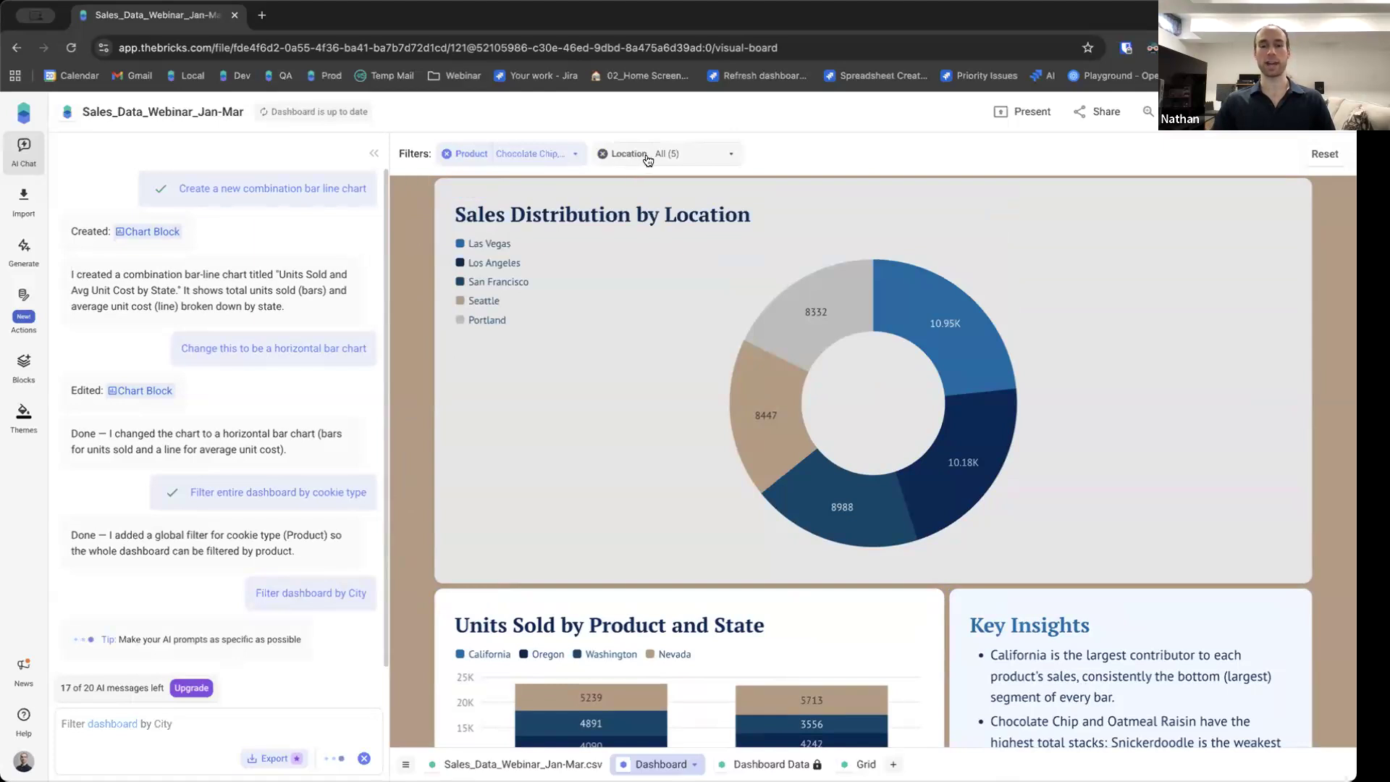
Set the Location filter to show only Las Vegas and Los Angeles.
left_click(691, 159)
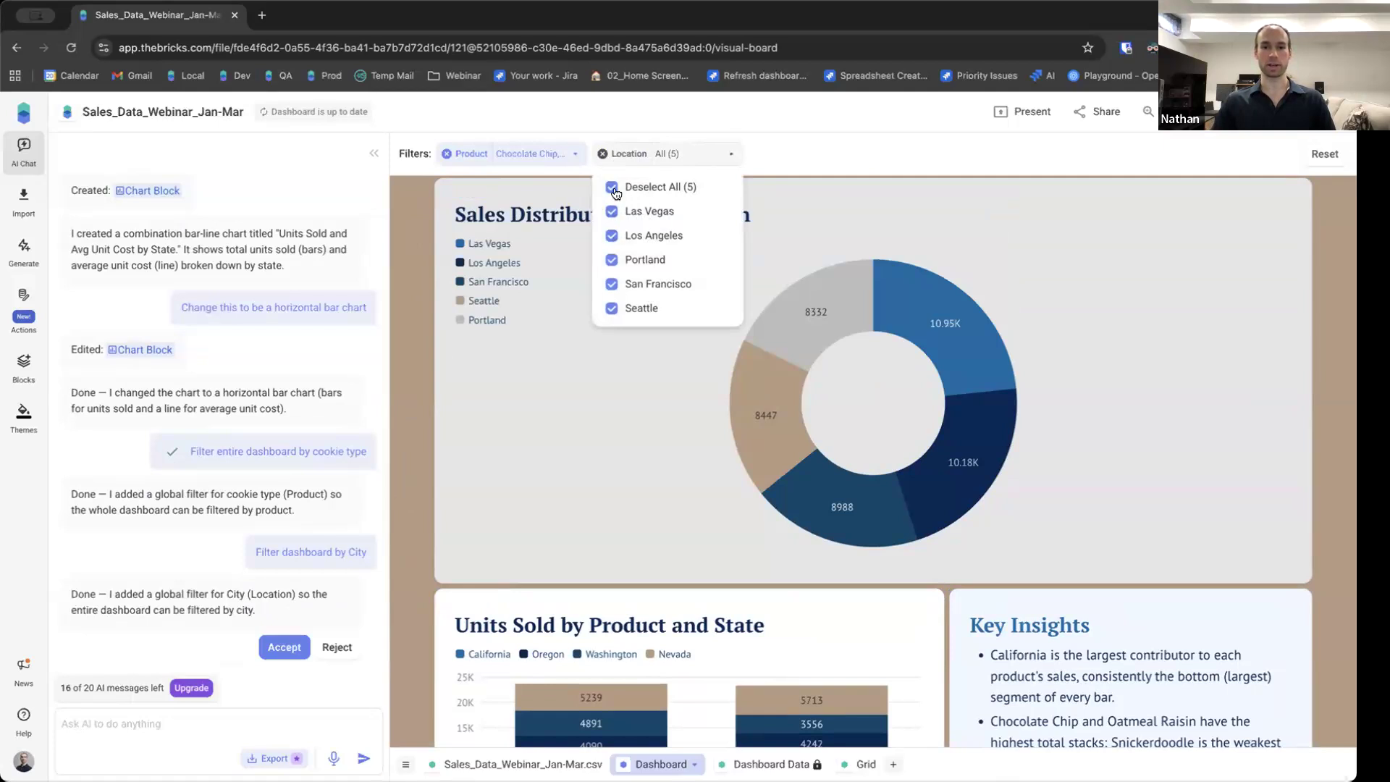
left_click(612, 260)
left_click(609, 310)
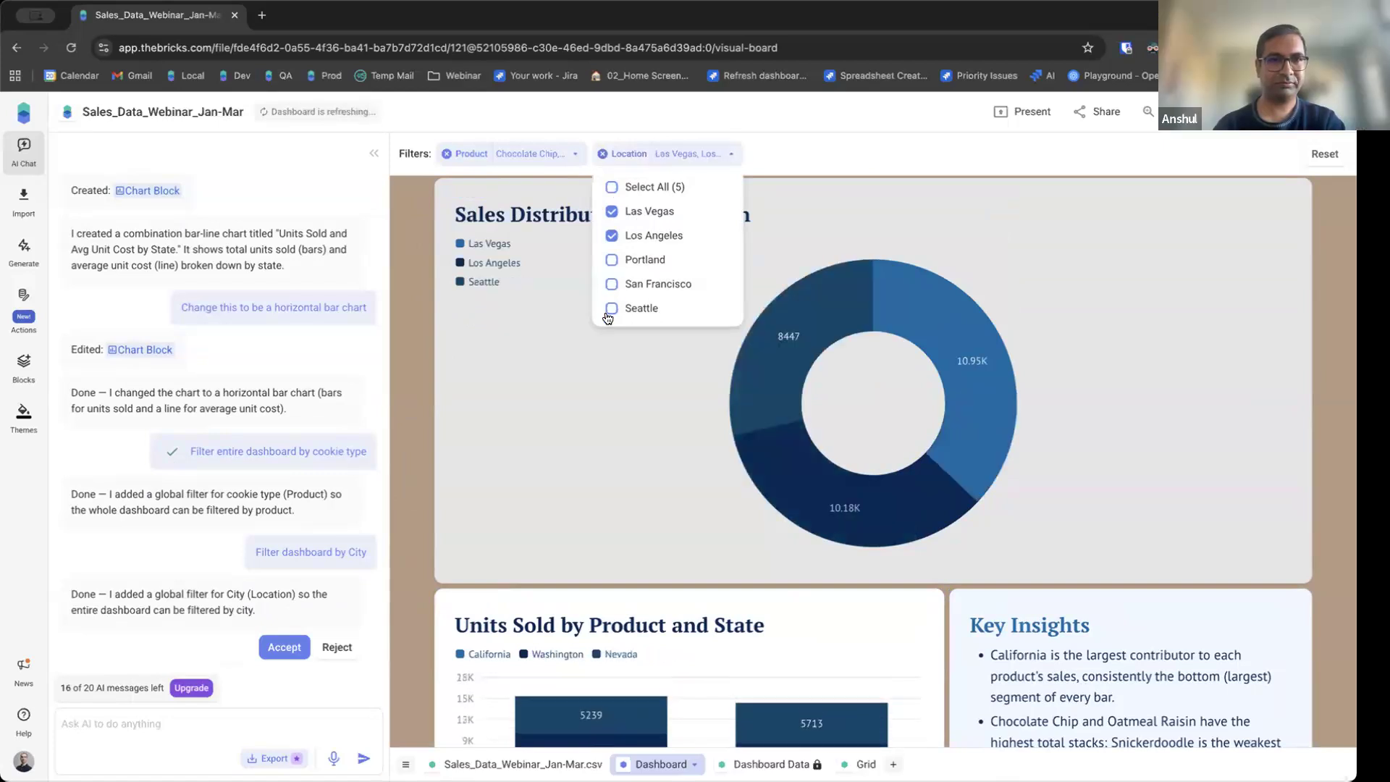
left_click(643, 309)
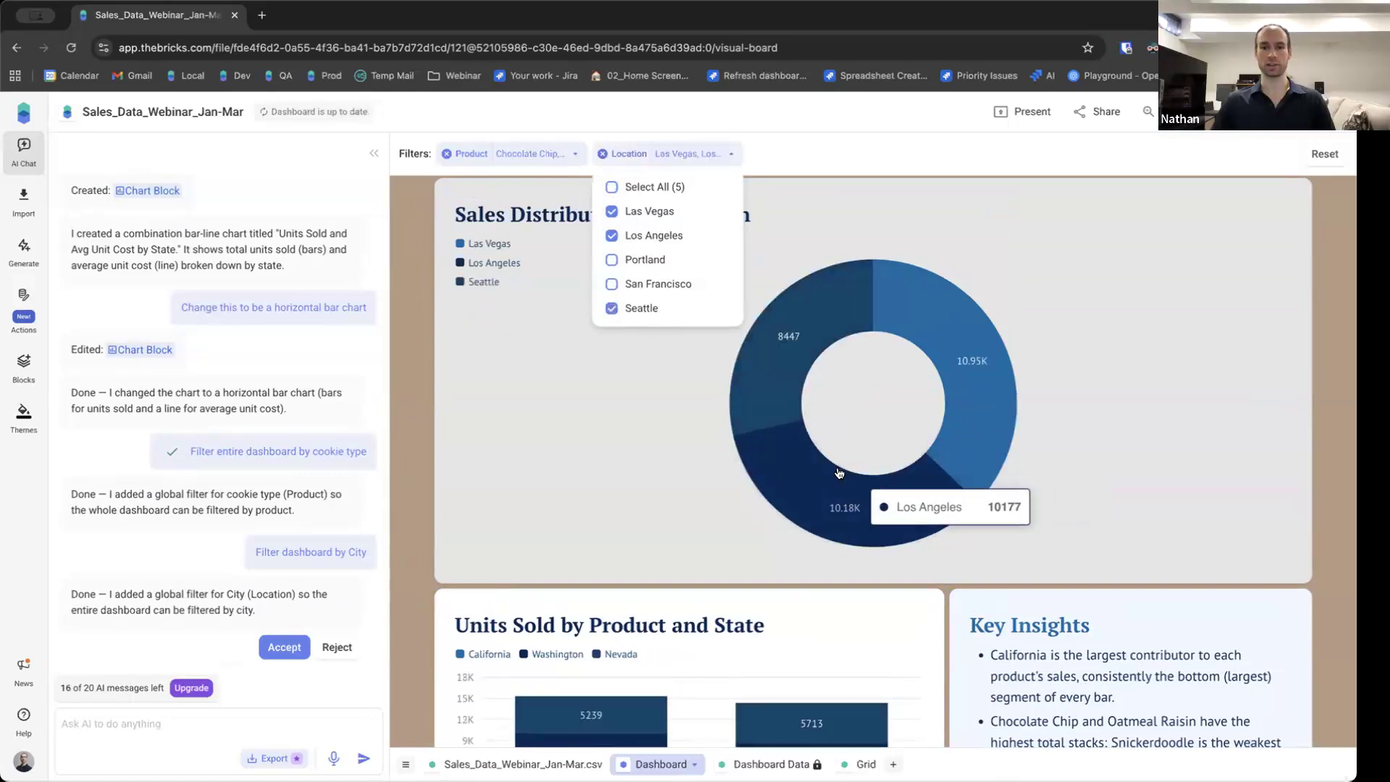
left_click(639, 310)
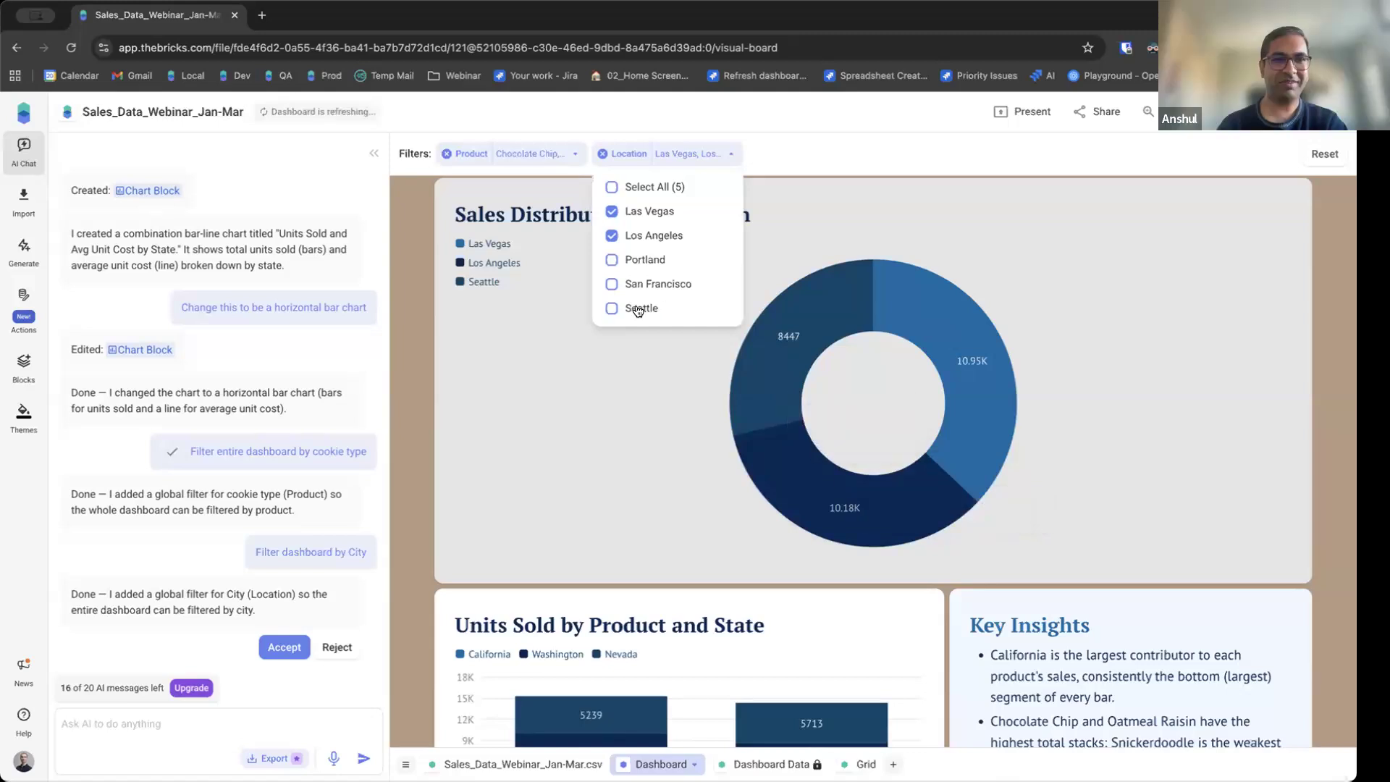
left_click(414, 304)
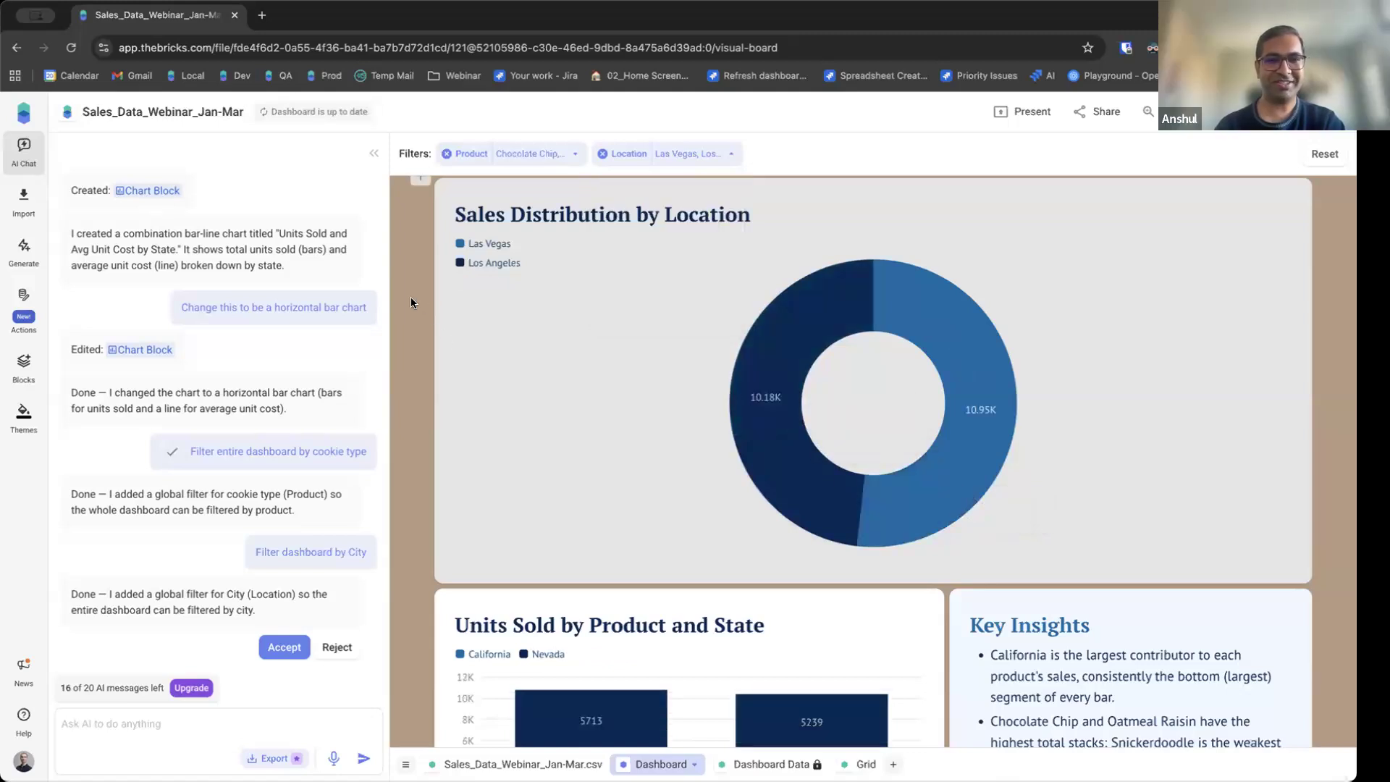
Scroll through the dashboard's metrics and charts filtered to Las Vegas and Los Angeles.
scroll(410, 303, "down", 5)
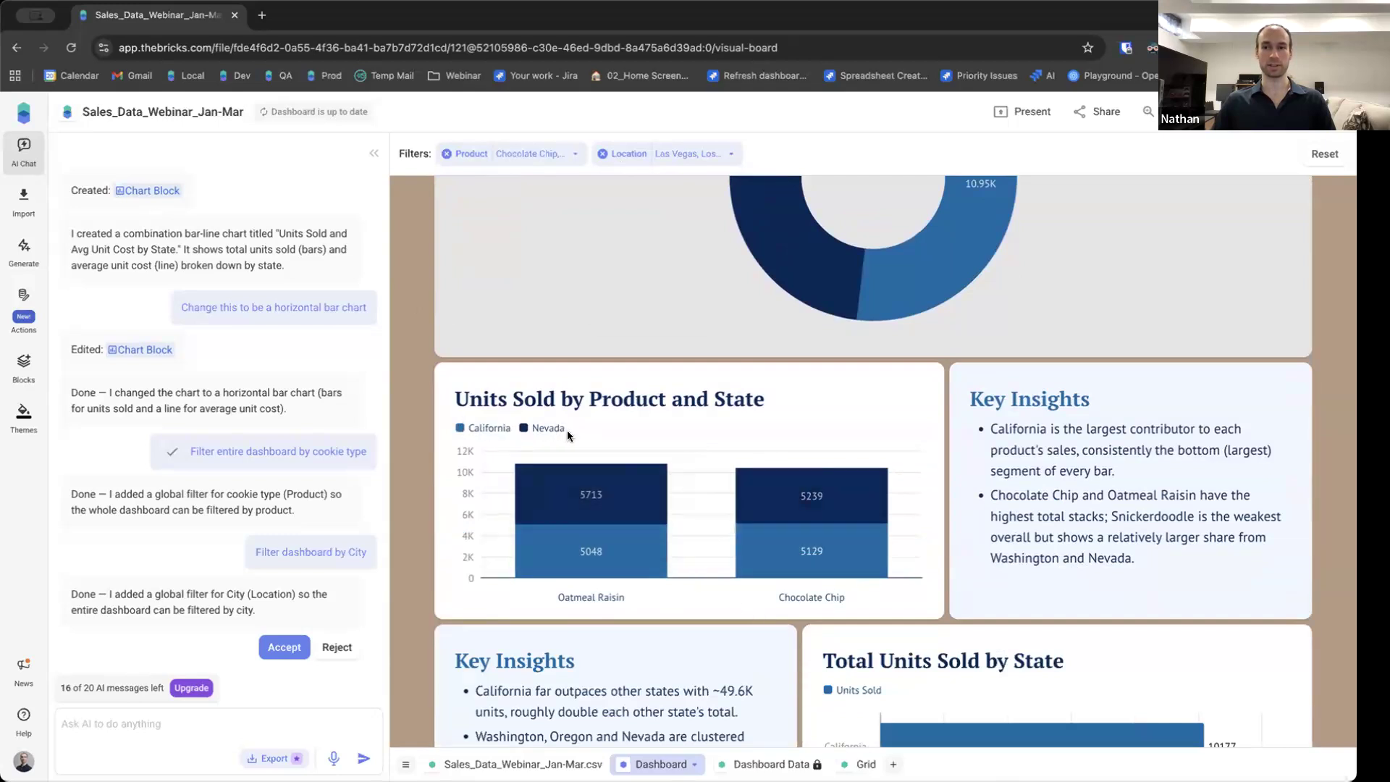
scroll(566, 430, "up", 5)
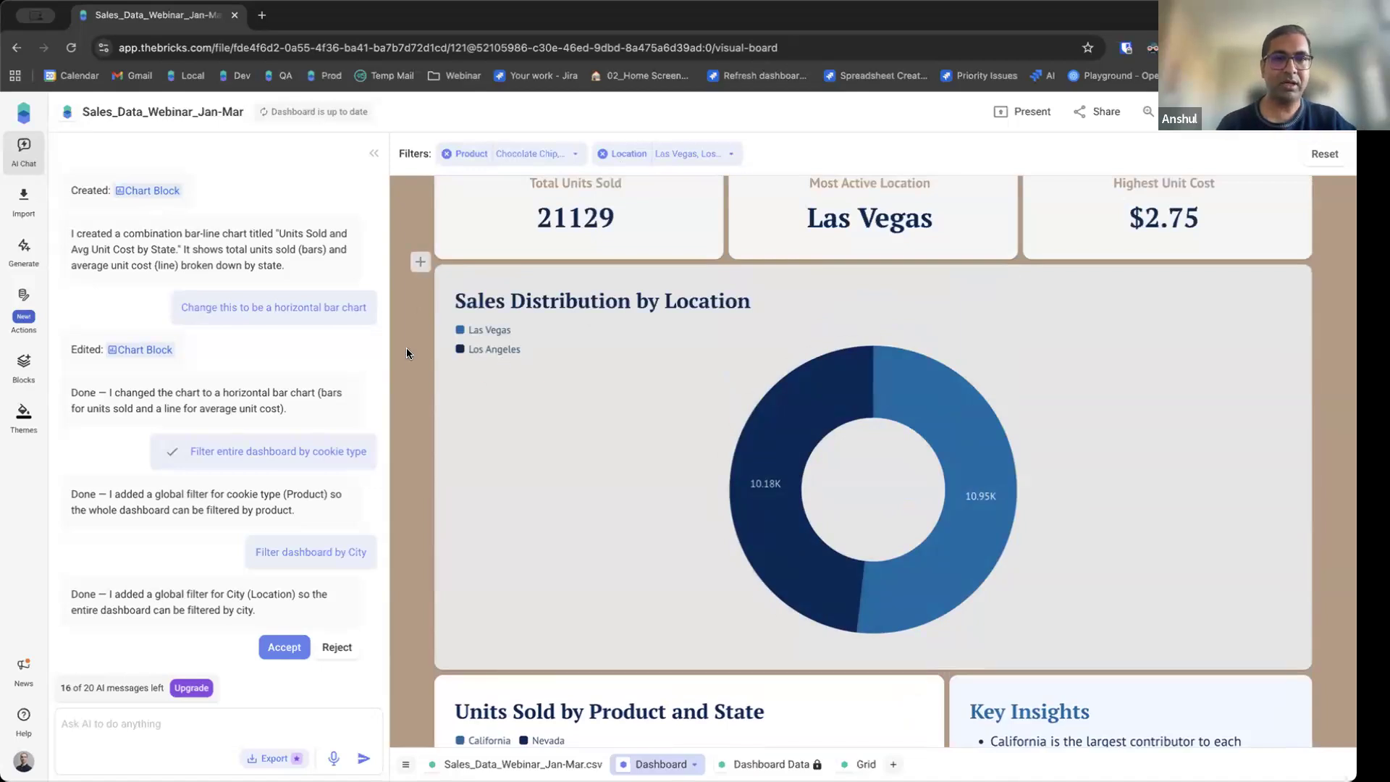
scroll(406, 351, "up", 1)
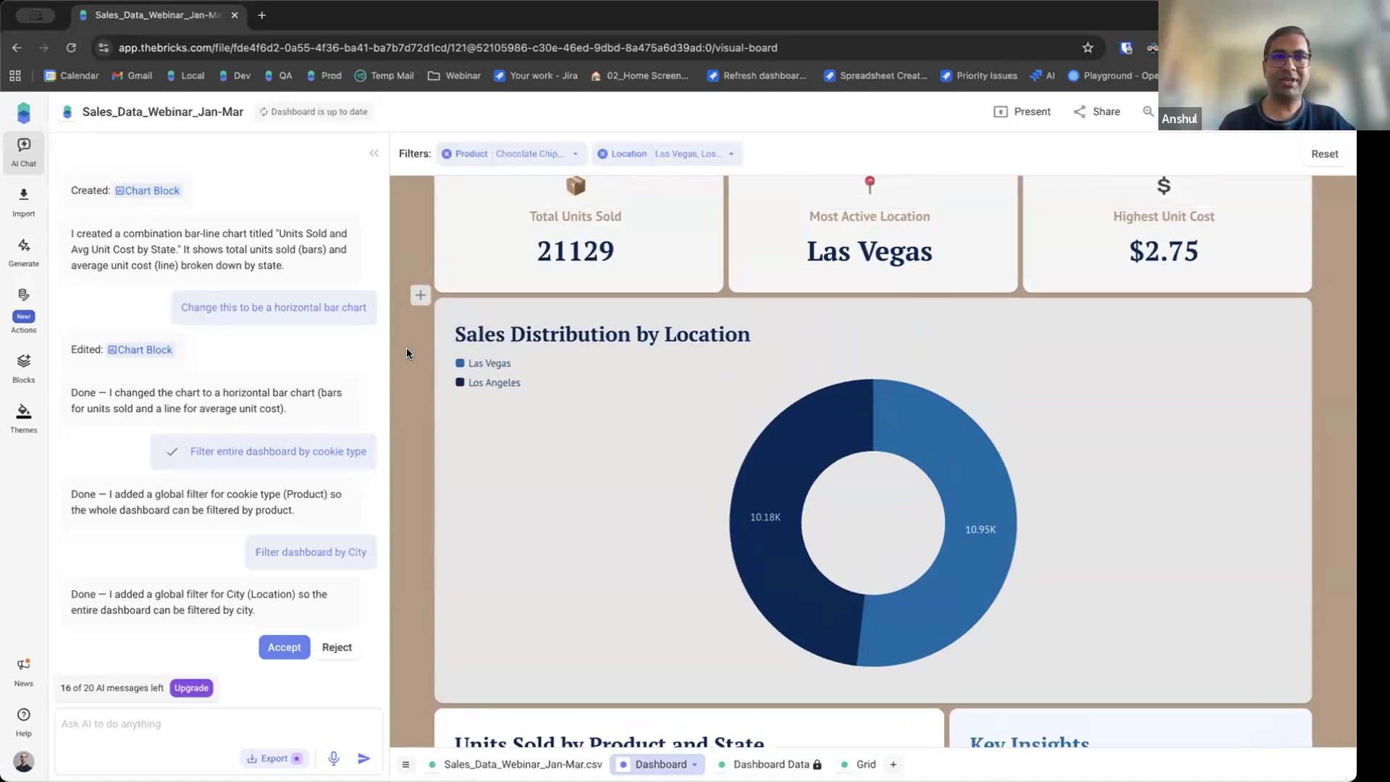
scroll(405, 355, "down", 3)
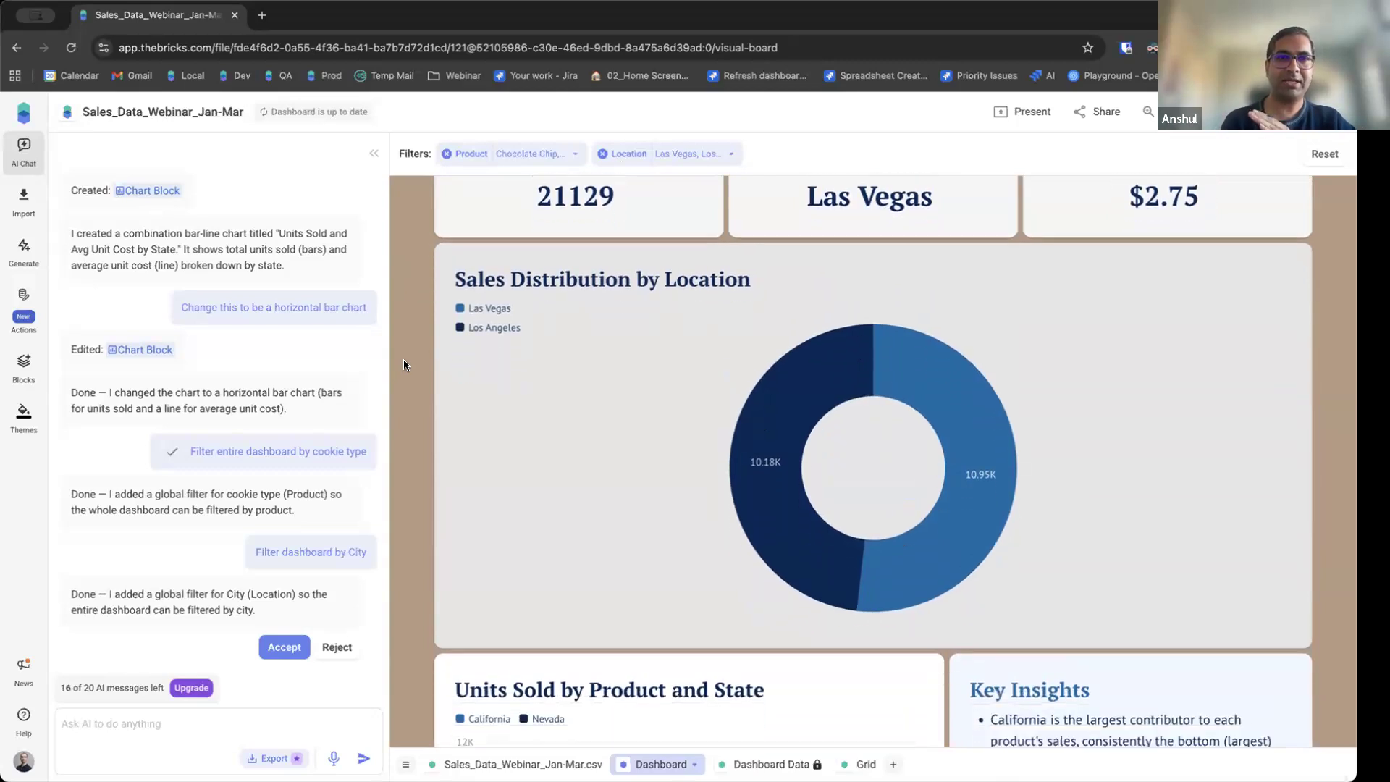
scroll(403, 363, "down", 3)
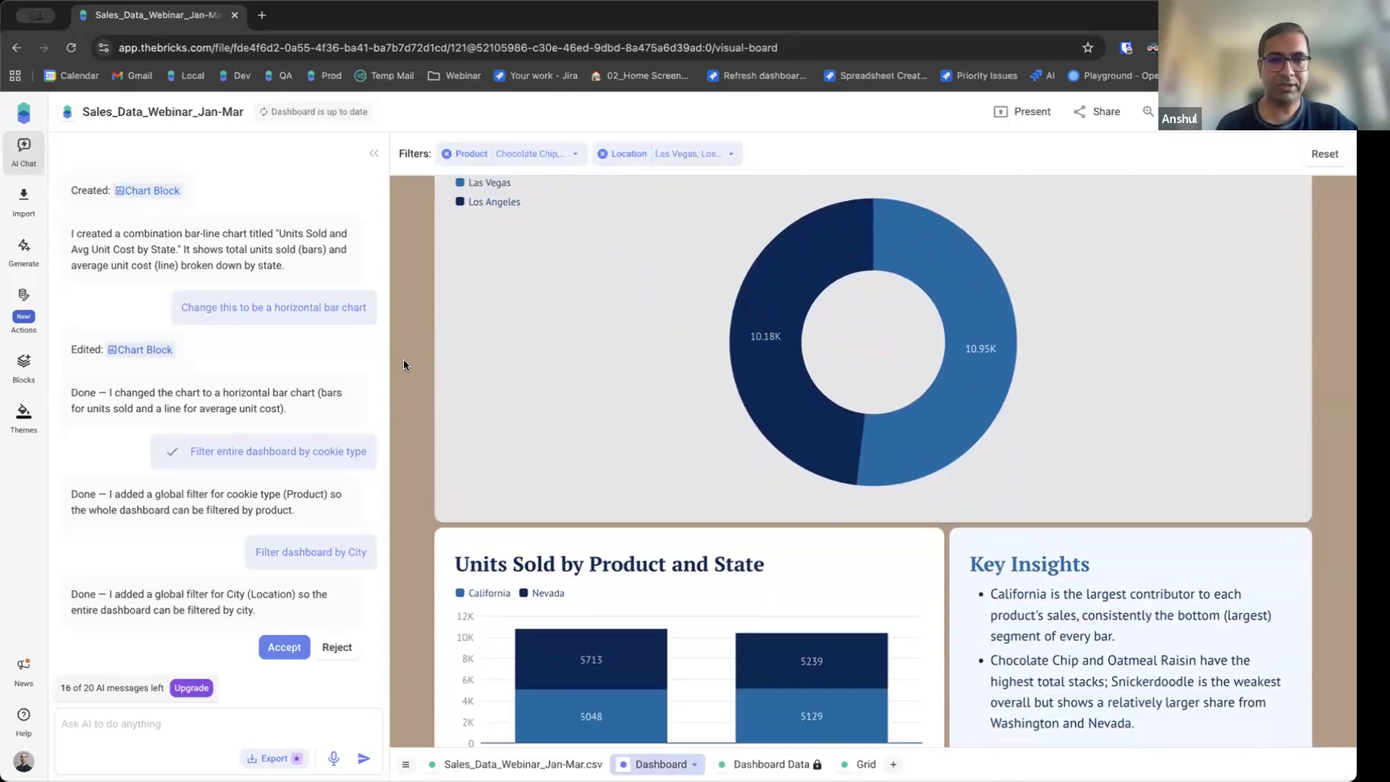
scroll(402, 363, "down", 1)
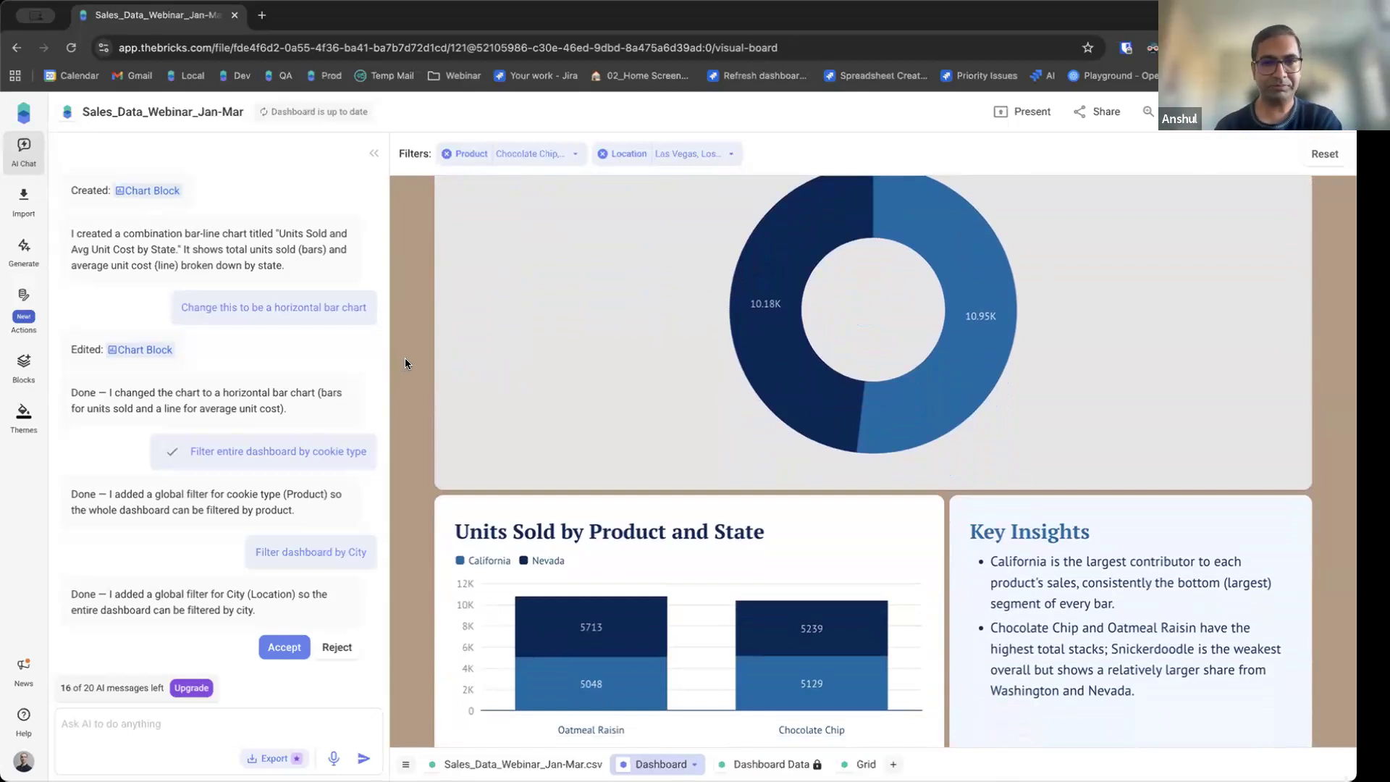
scroll(934, 507, "down", 2)
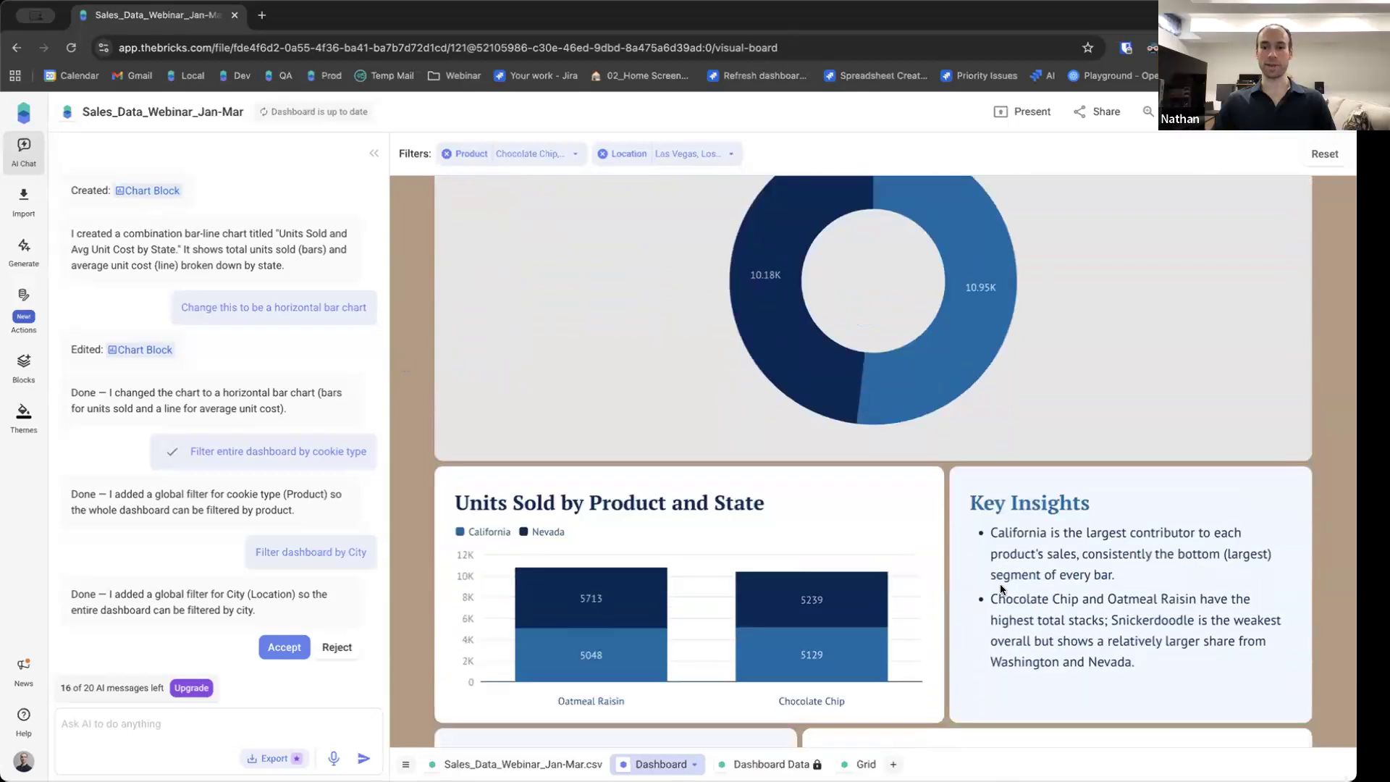
Add Portland and San Francisco to the Location filter.
left_click(686, 155)
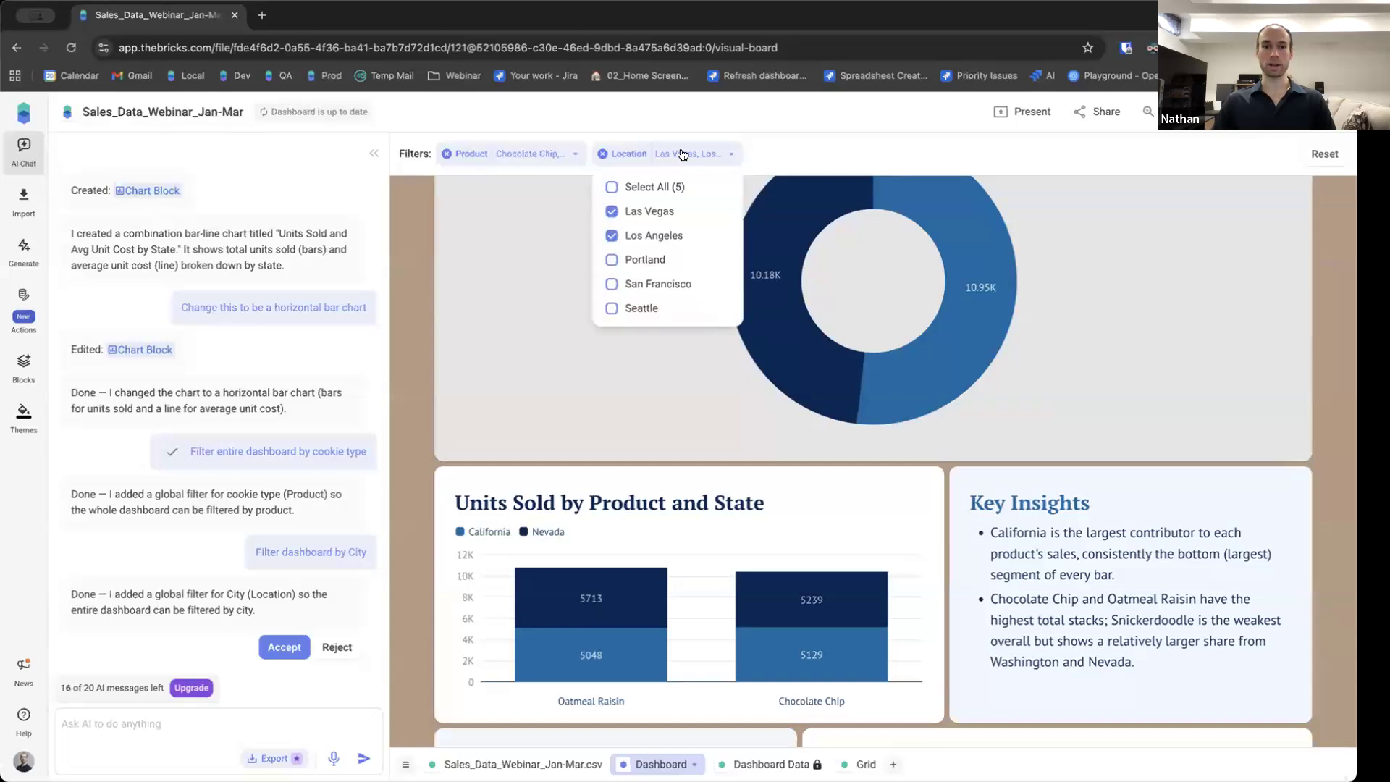
left_click(637, 262)
left_click(637, 284)
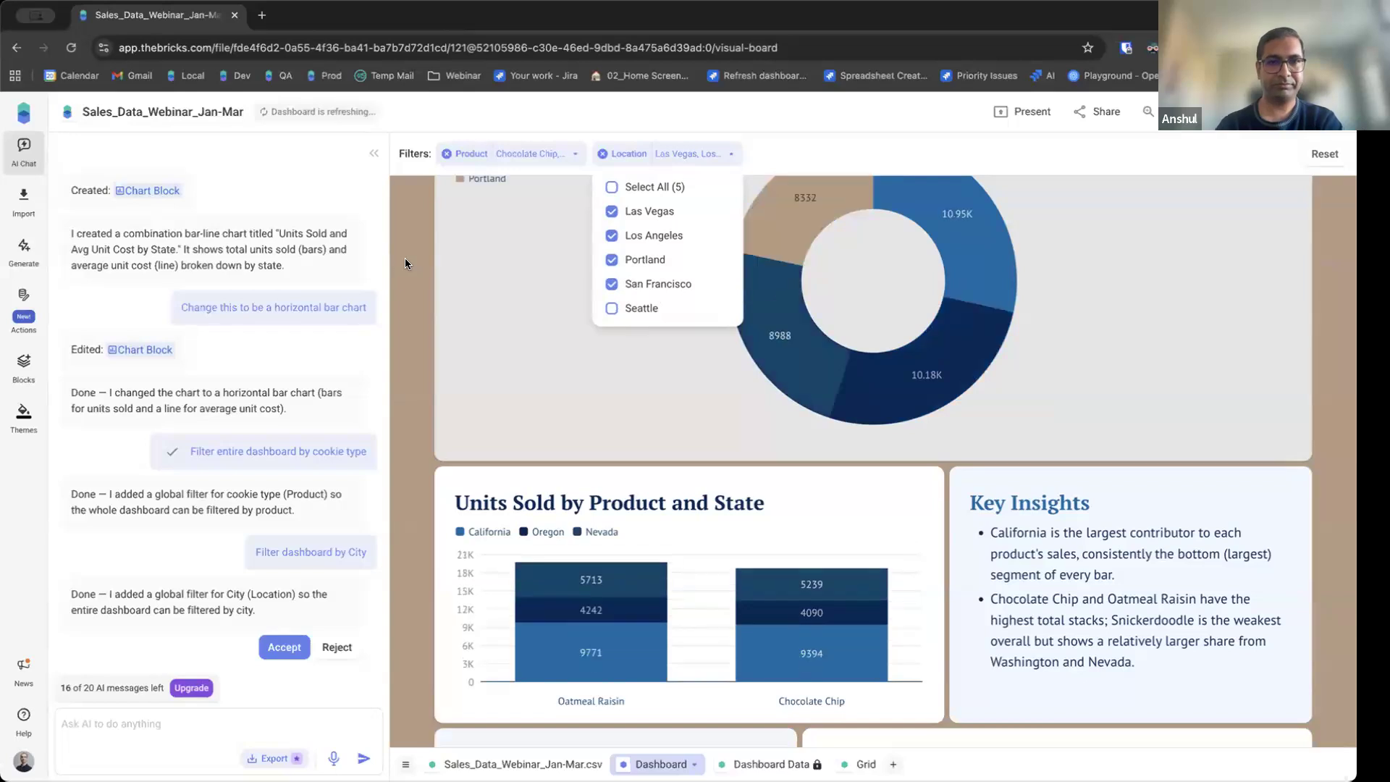
left_click(405, 257)
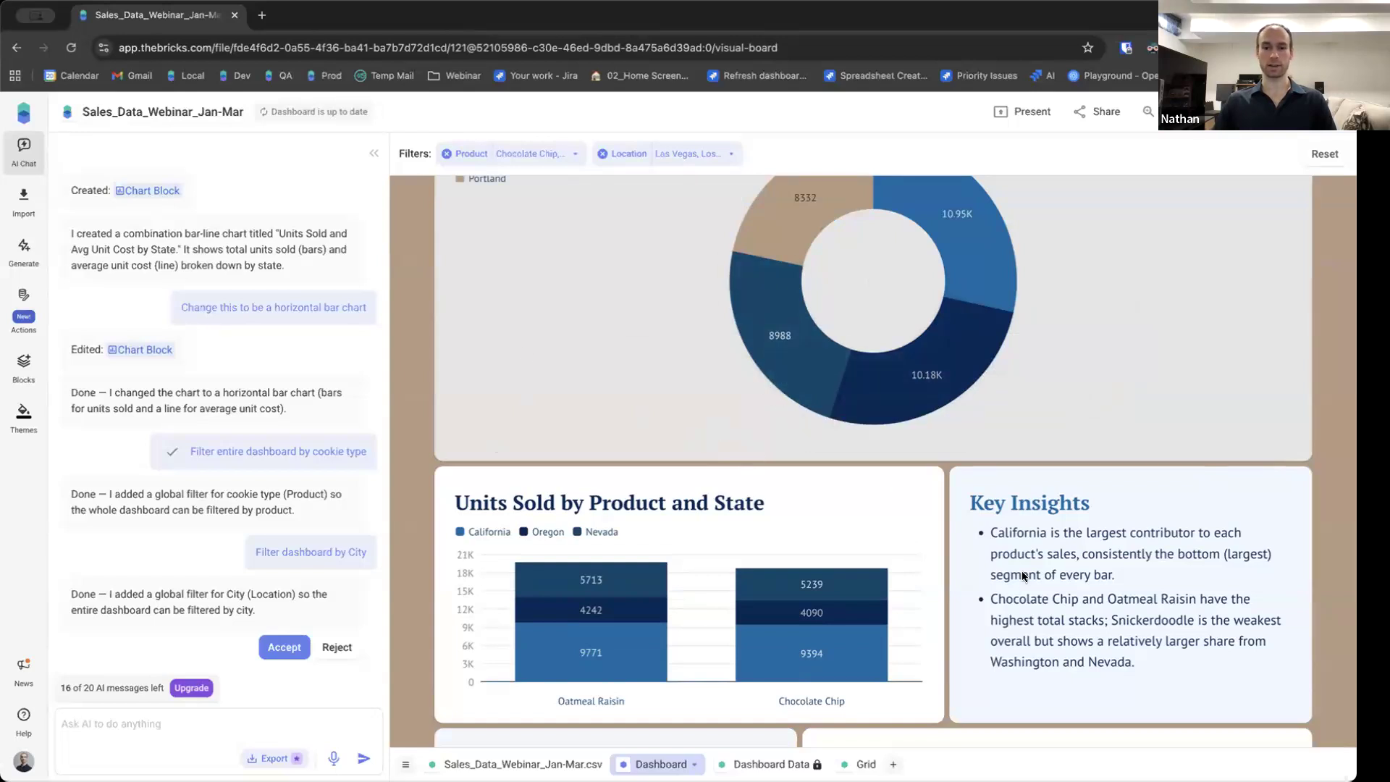
Run the Refresh Insights action to update the dashboard insights for the filtered data.
scroll(953, 508, "down", 1)
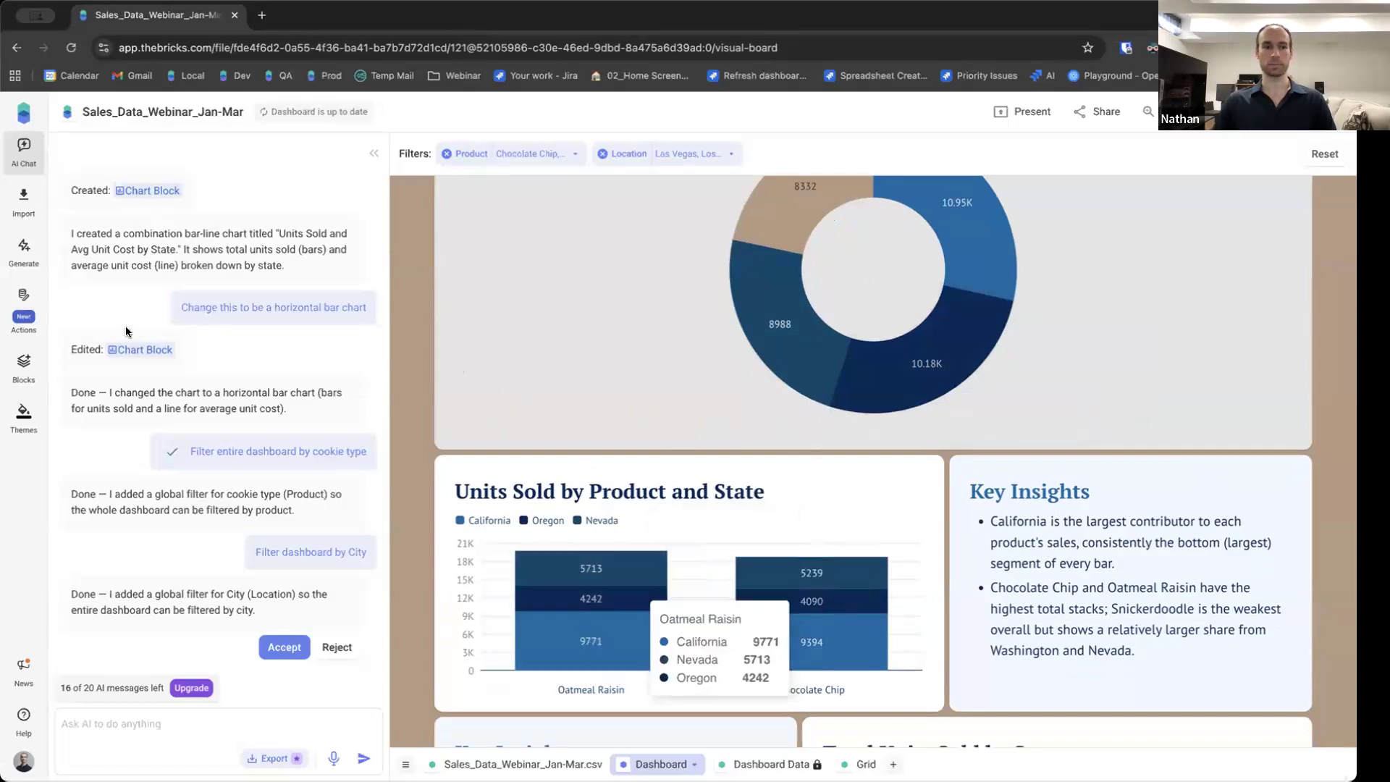
scroll(1100, 524, "up", 6)
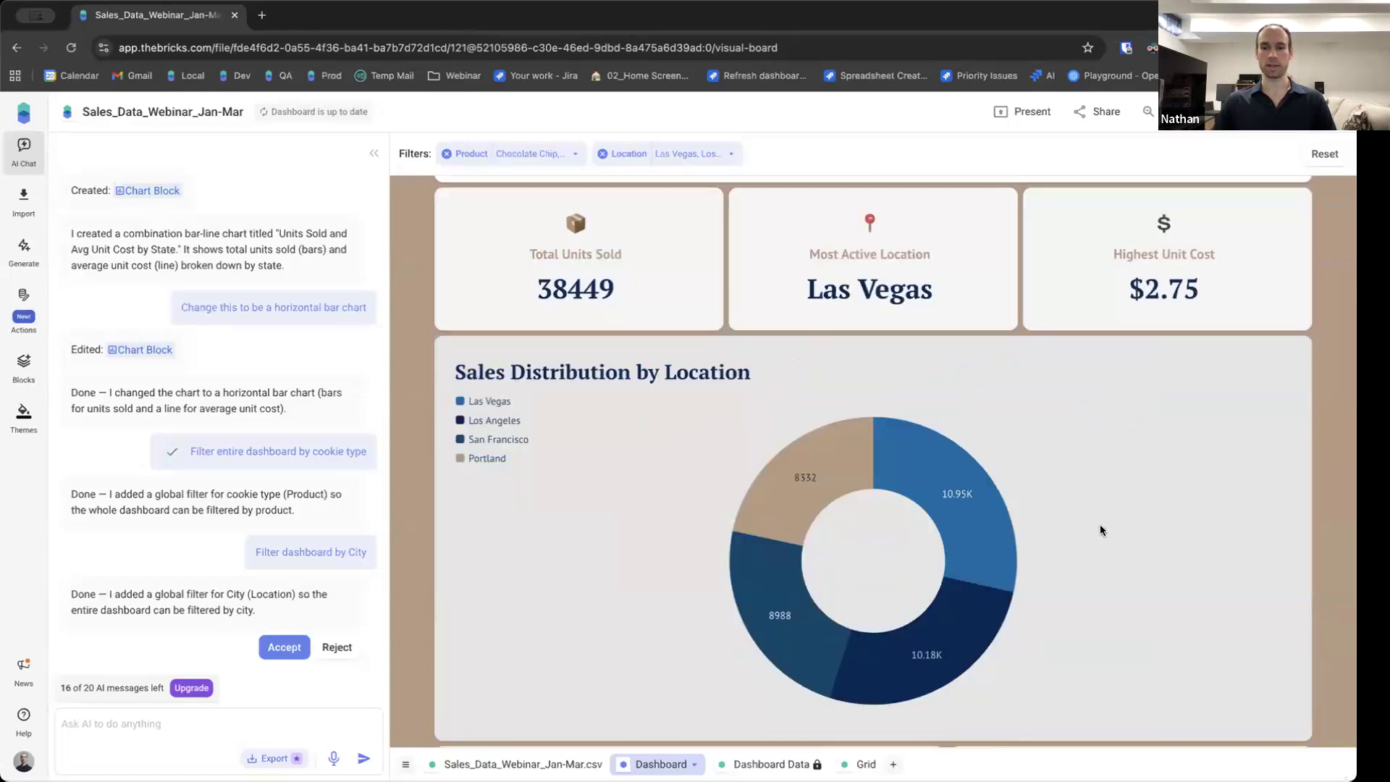
scroll(820, 411, "down", 9)
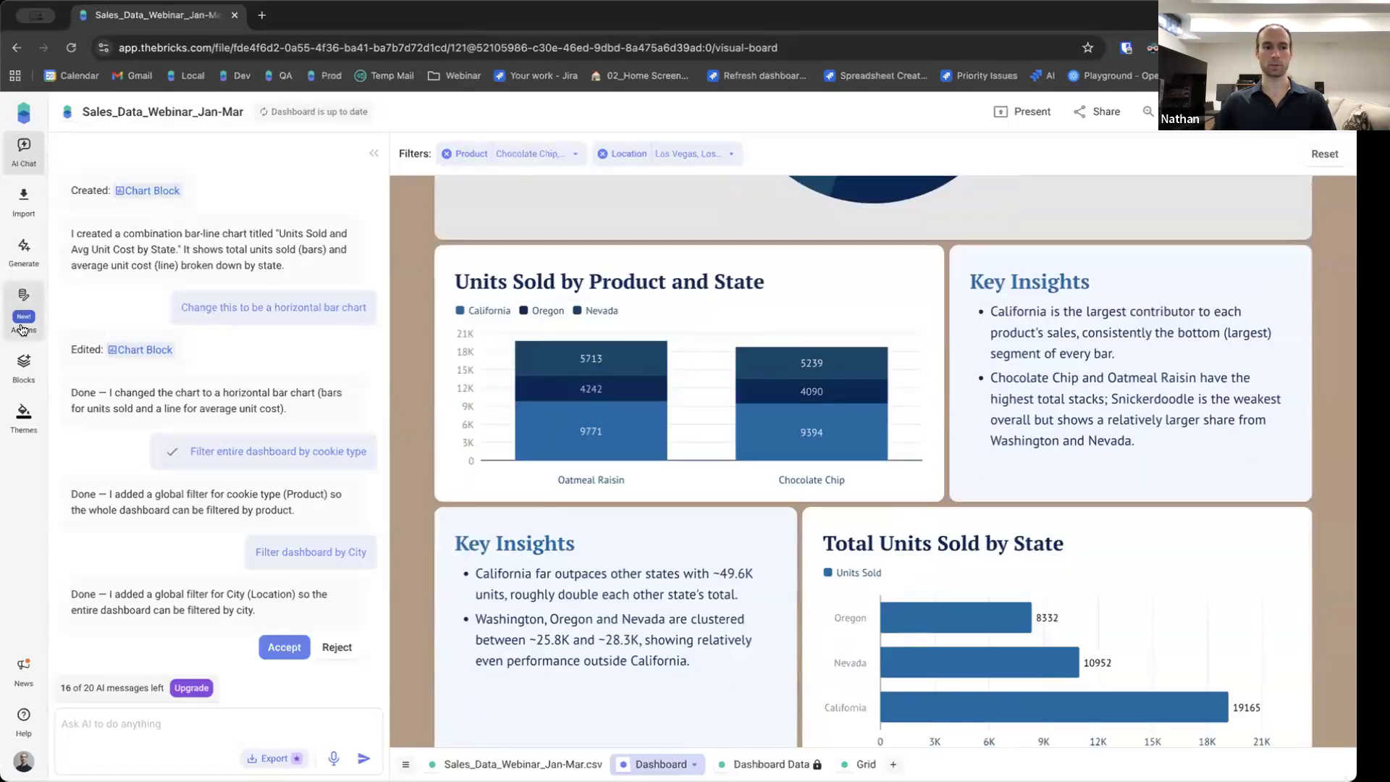
left_click(22, 329)
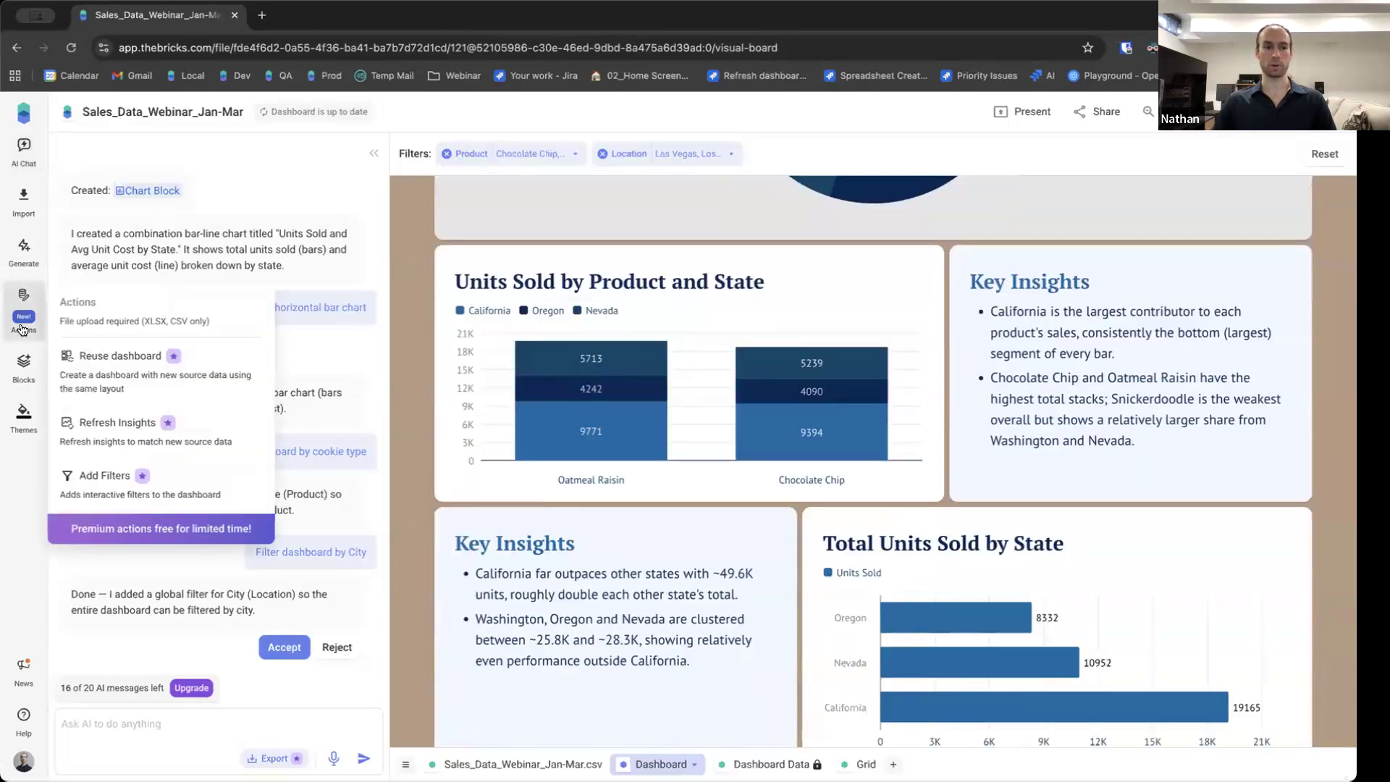
left_click(108, 427)
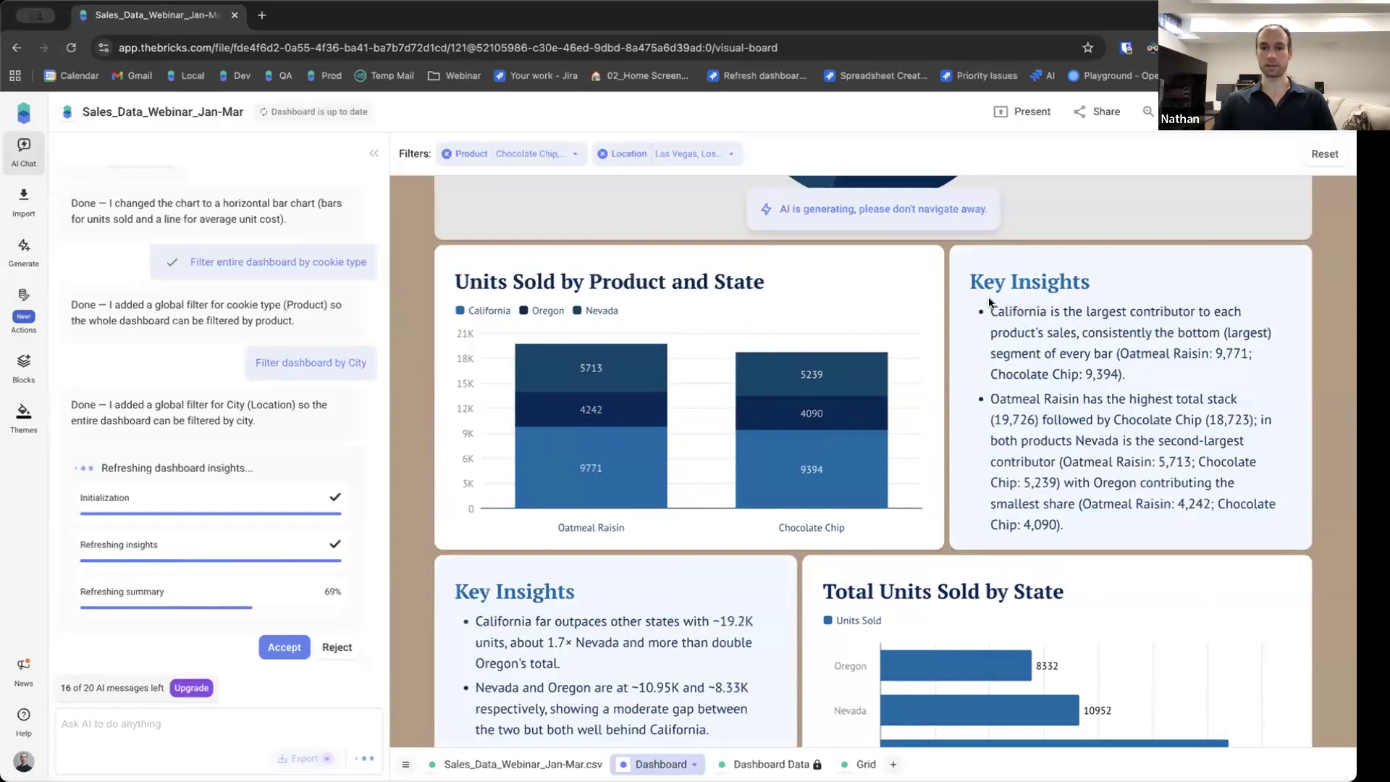
Scroll through the refreshed overview, insight blocks and charts.
scroll(1036, 404, "down", 1)
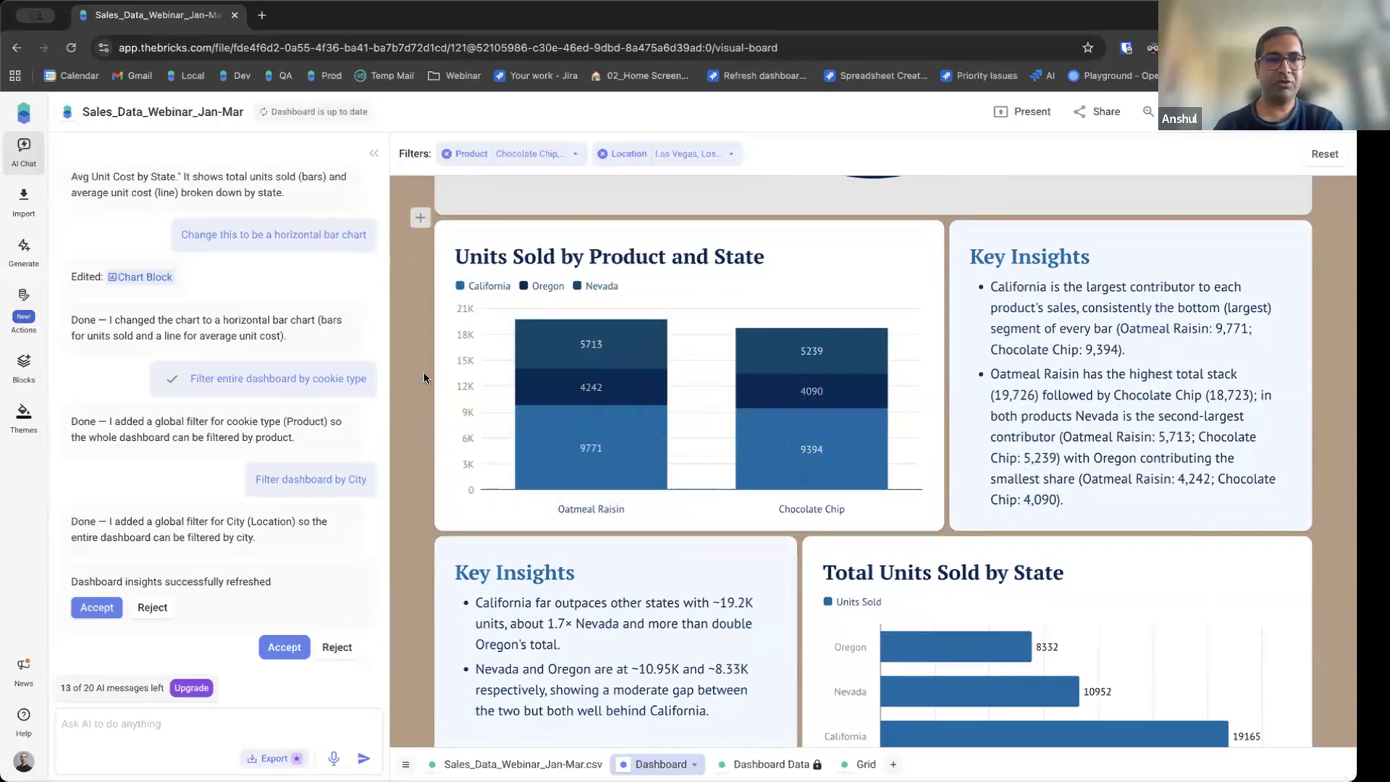
scroll(419, 373, "up", 10)
scroll(419, 373, "up", 3)
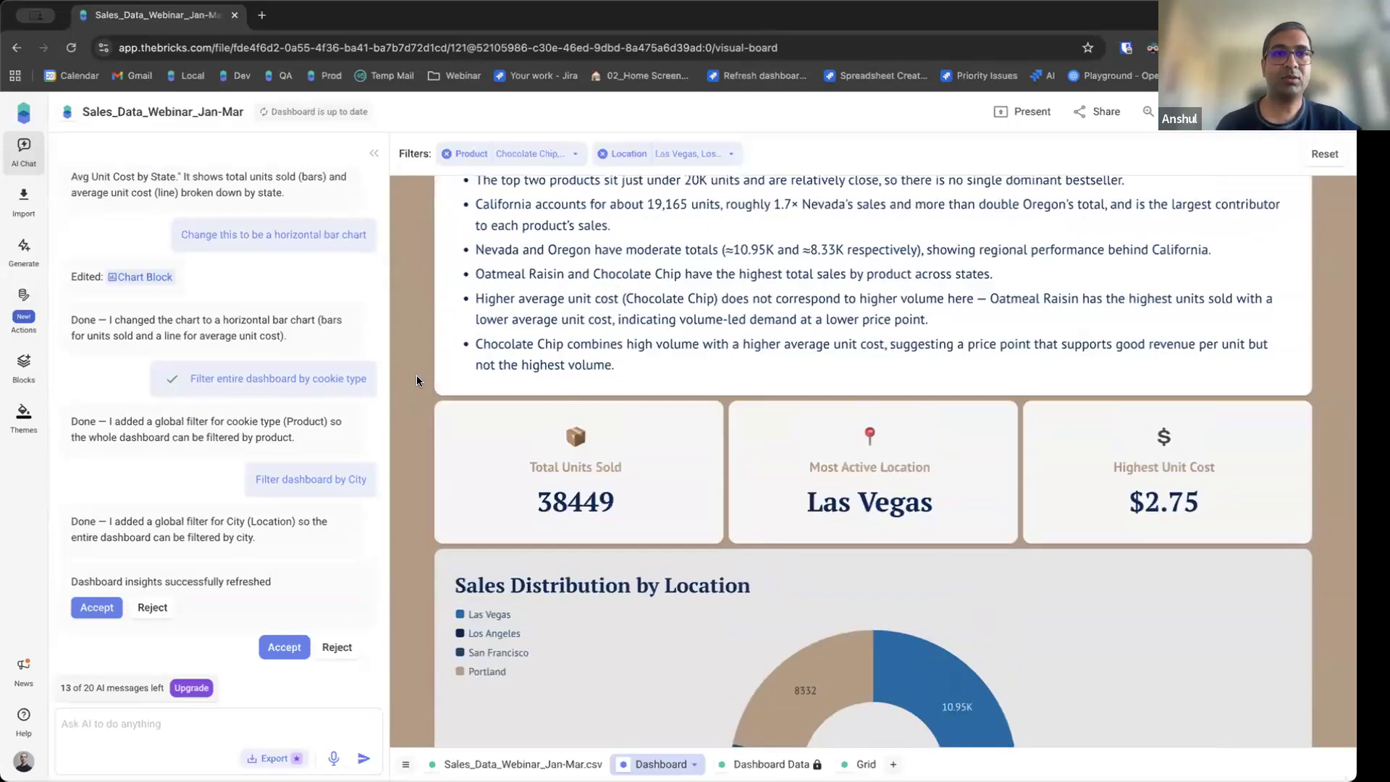
scroll(416, 380, "up", 1)
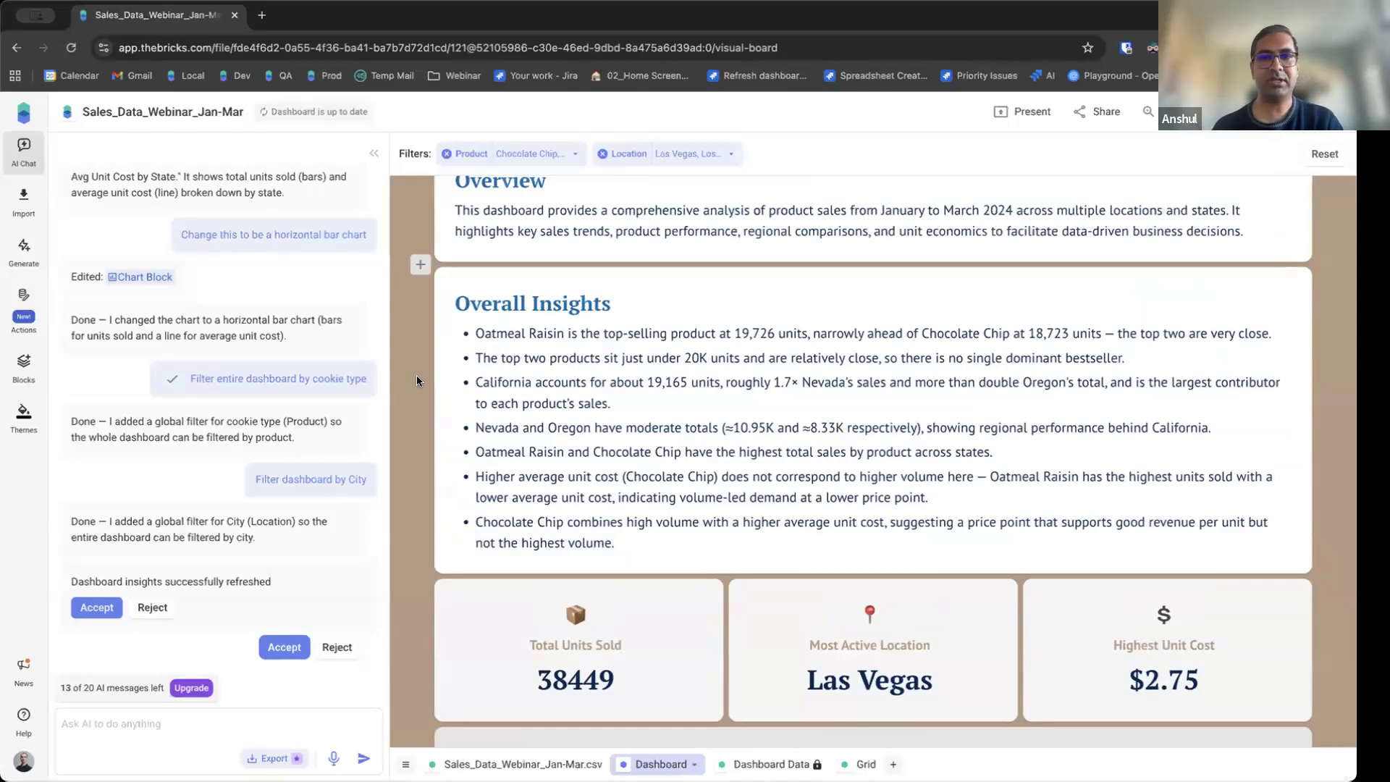
scroll(414, 375, "down", 7)
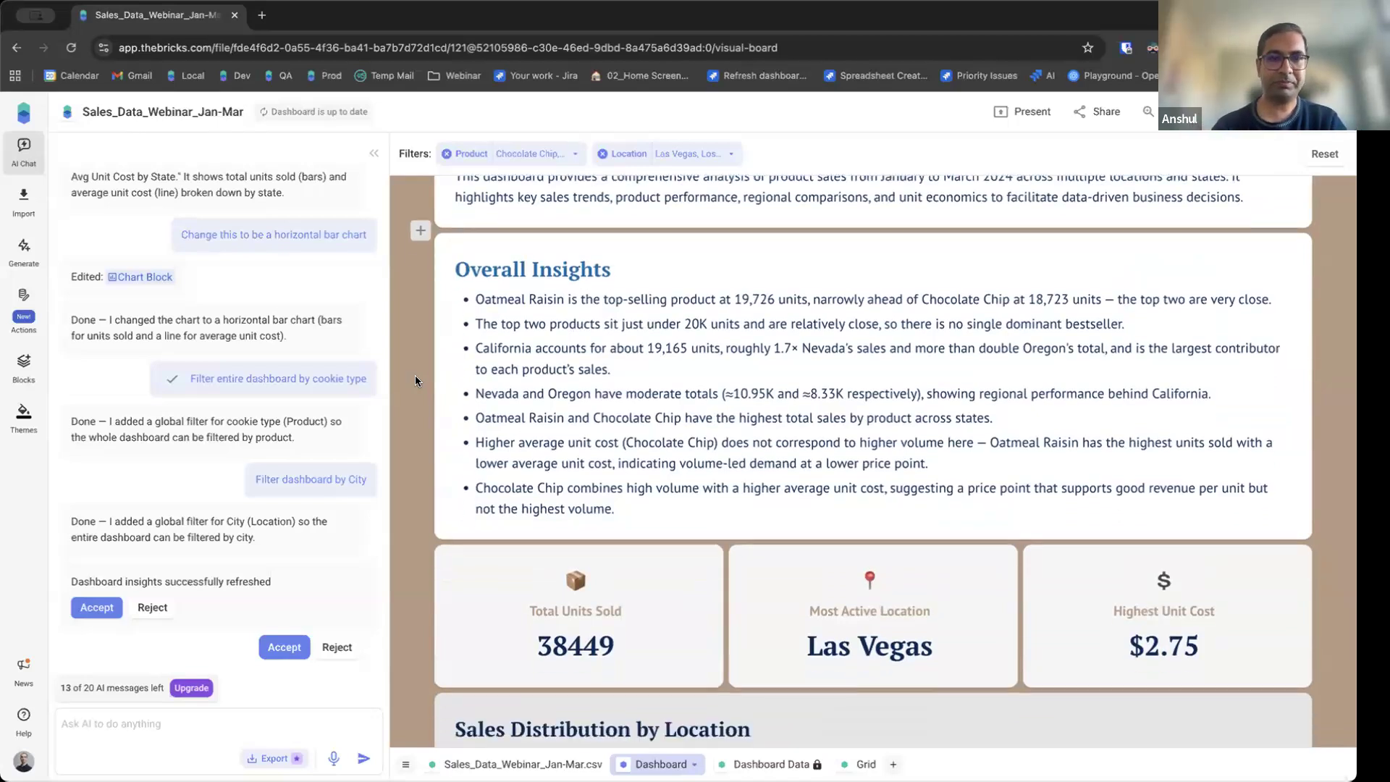
scroll(415, 373, "down", 8)
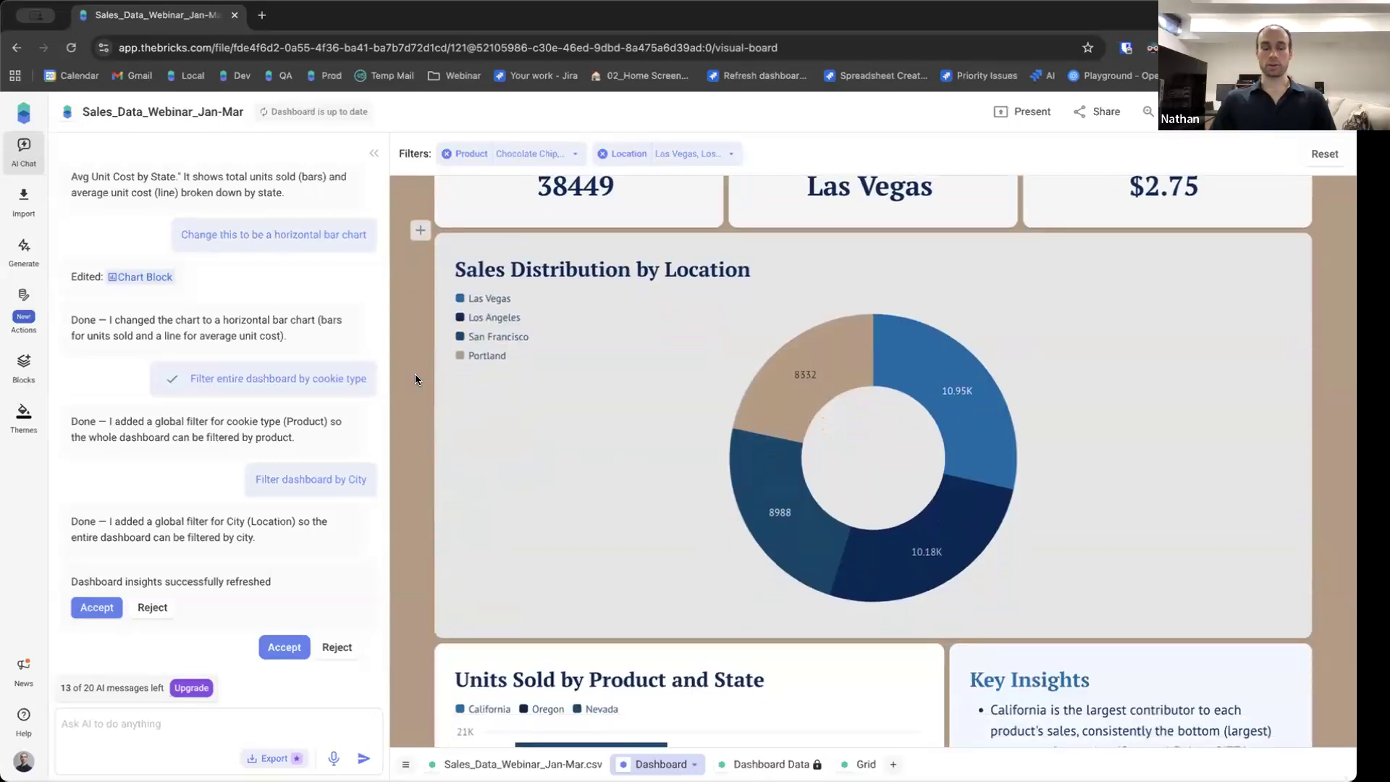
scroll(414, 375, "down", 3)
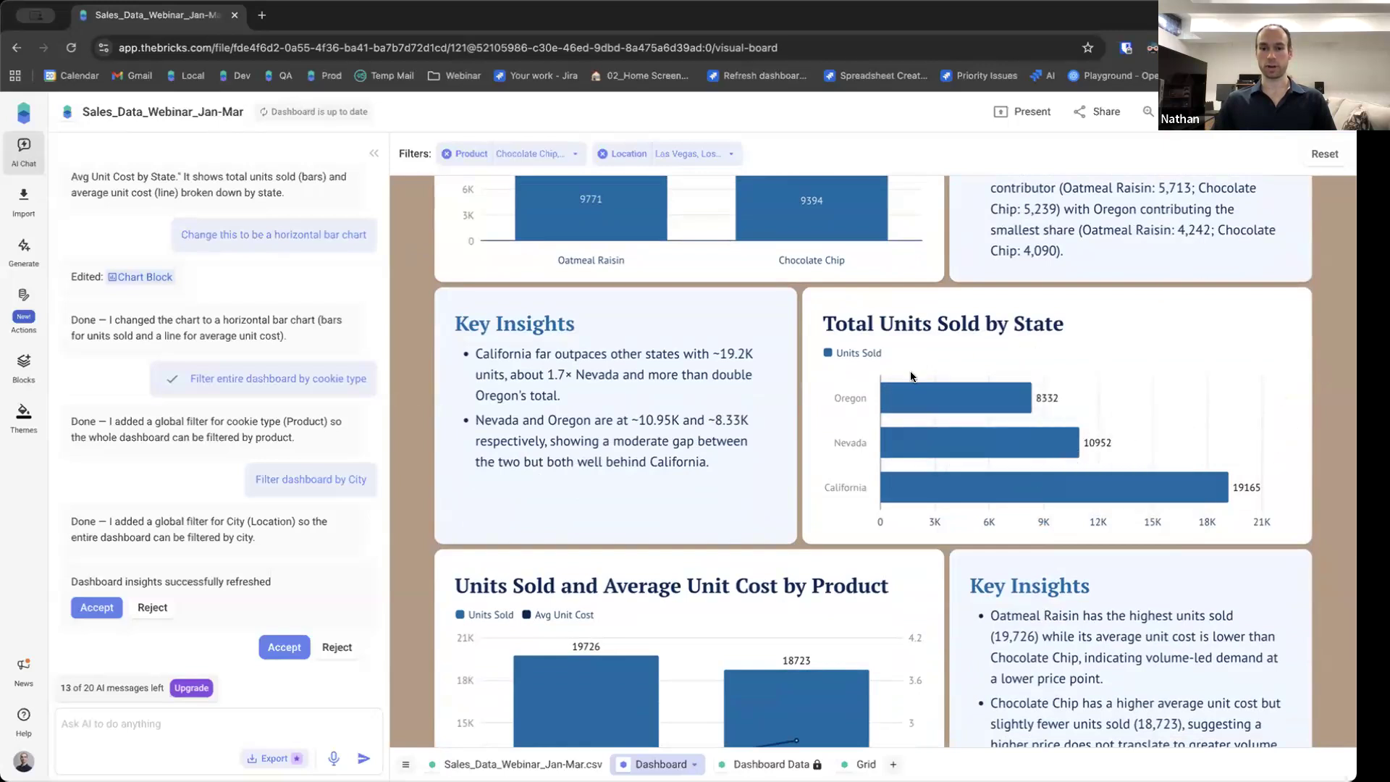
mouse_move(993, 499)
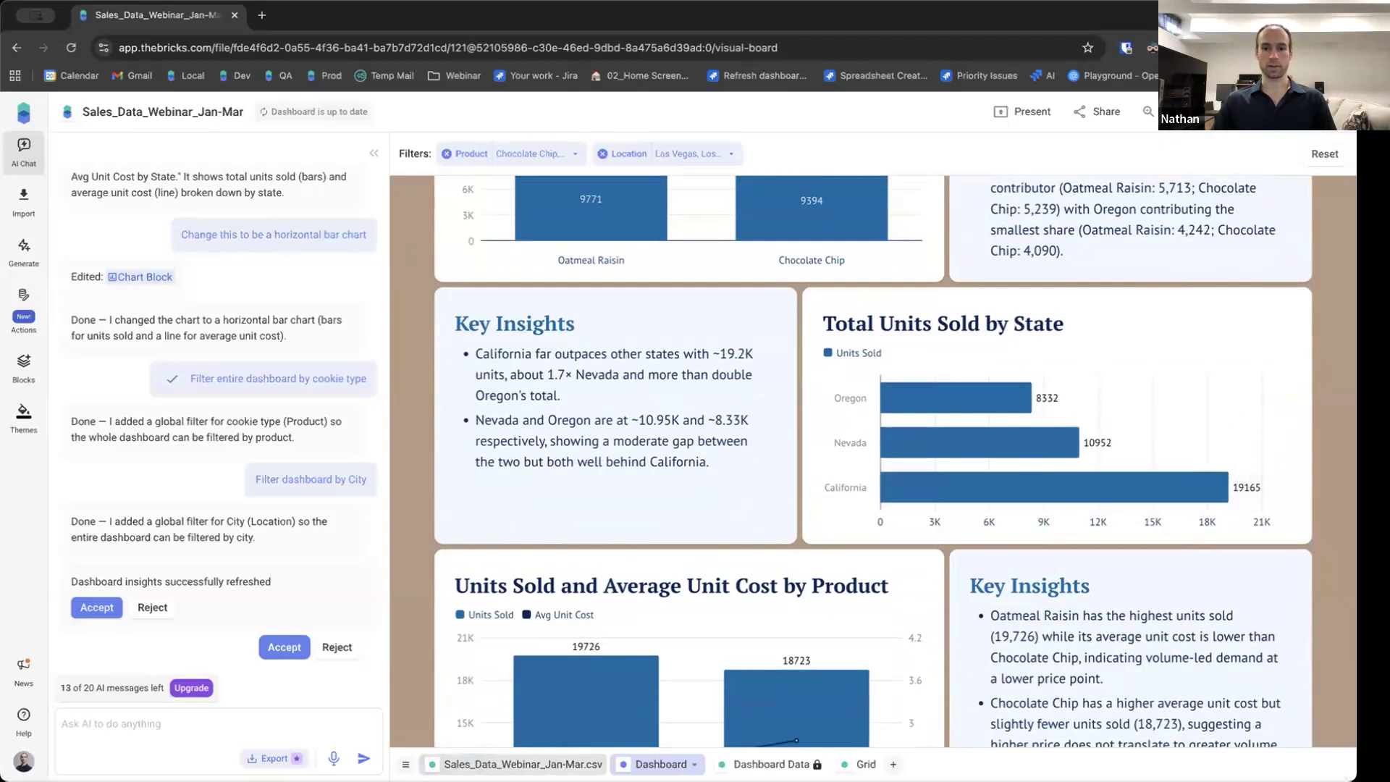
Browse the source data table, then scroll through the dashboard's charts, insight blocks and tables.
left_click(523, 764)
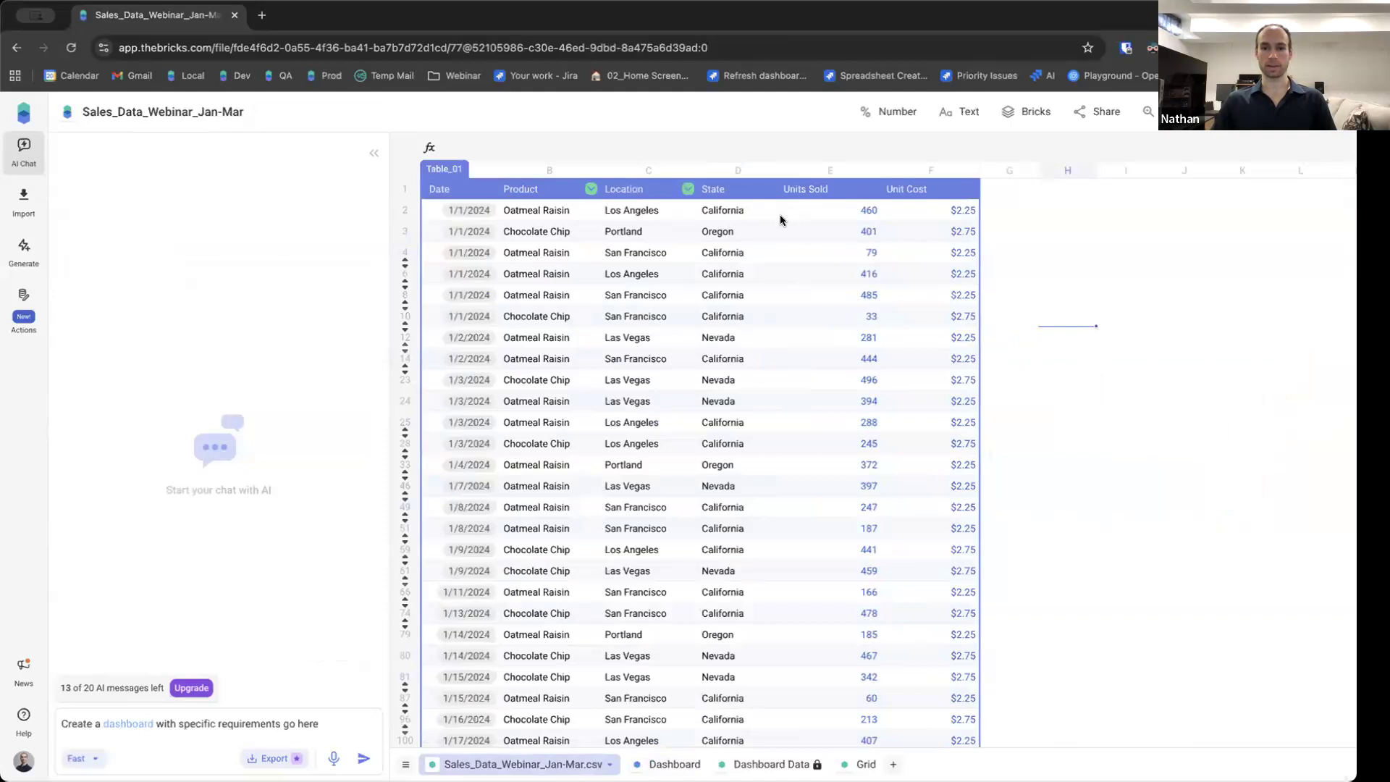
scroll(791, 277, "down", 3)
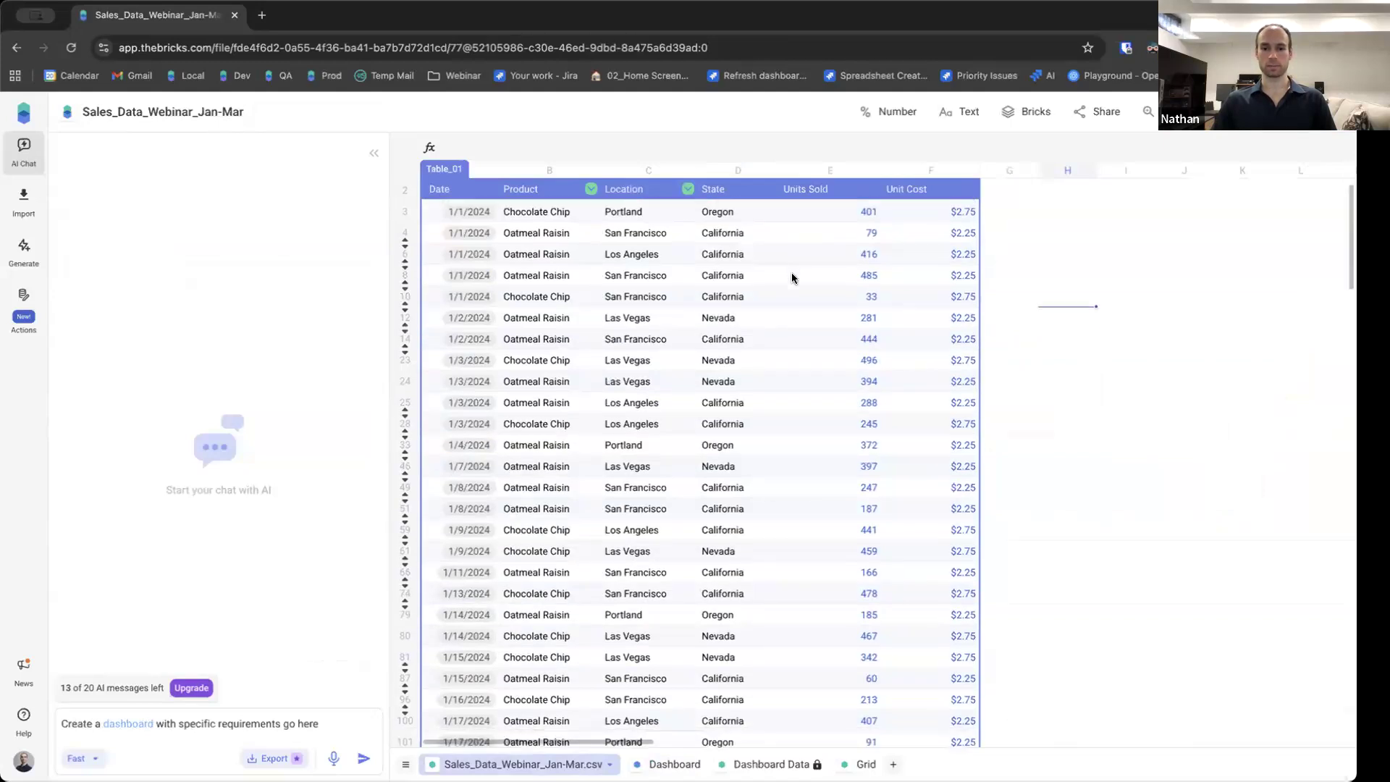
scroll(792, 276, "down", 15)
scroll(797, 281, "up", 15)
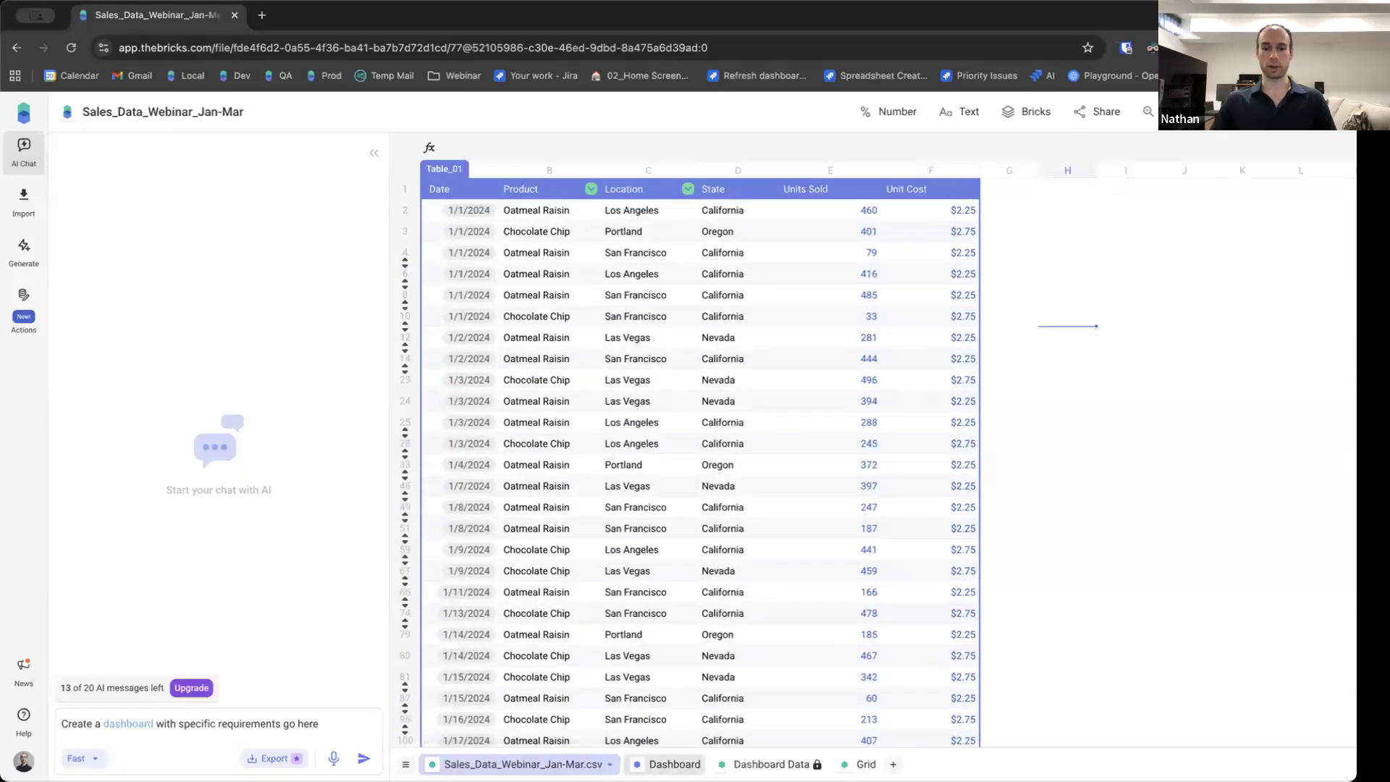
left_click(672, 765)
scroll(506, 553, "down", 15)
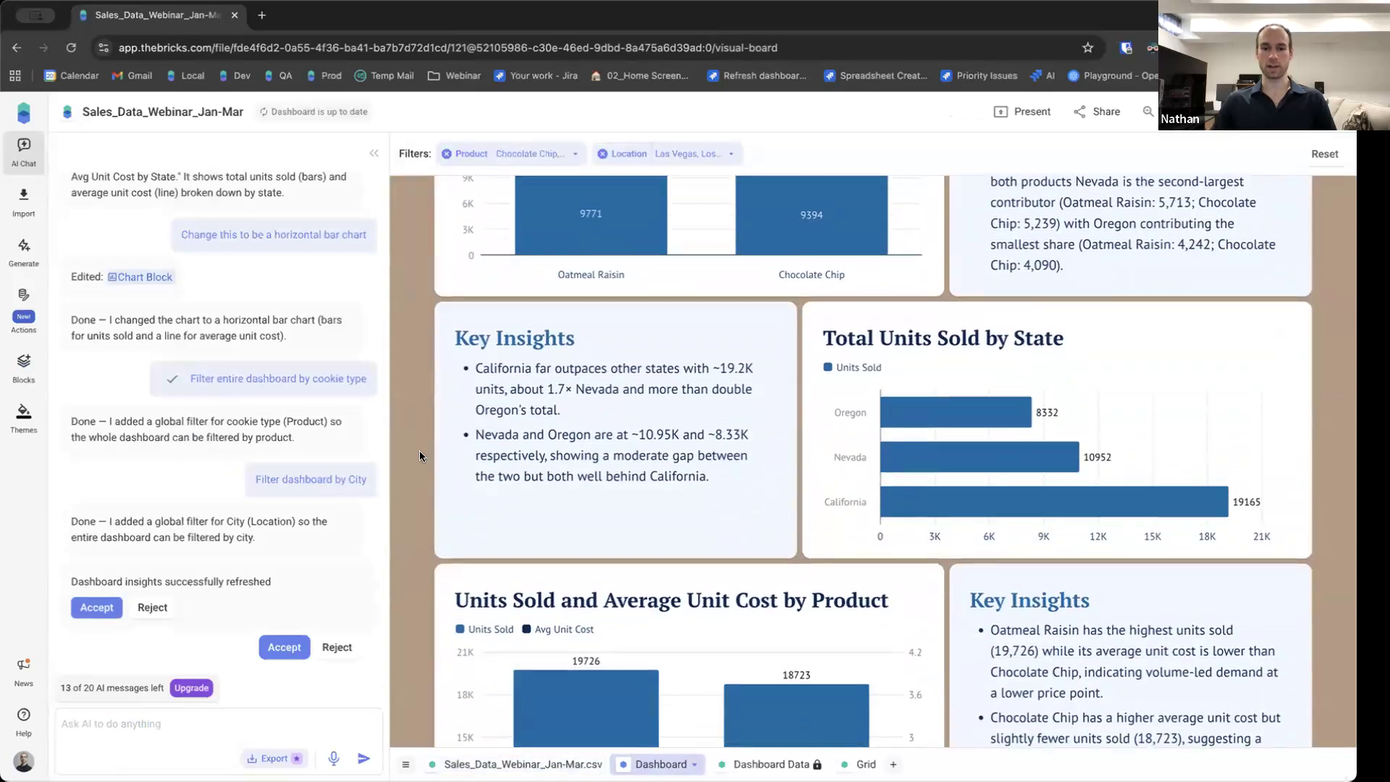
scroll(415, 471, "down", 5)
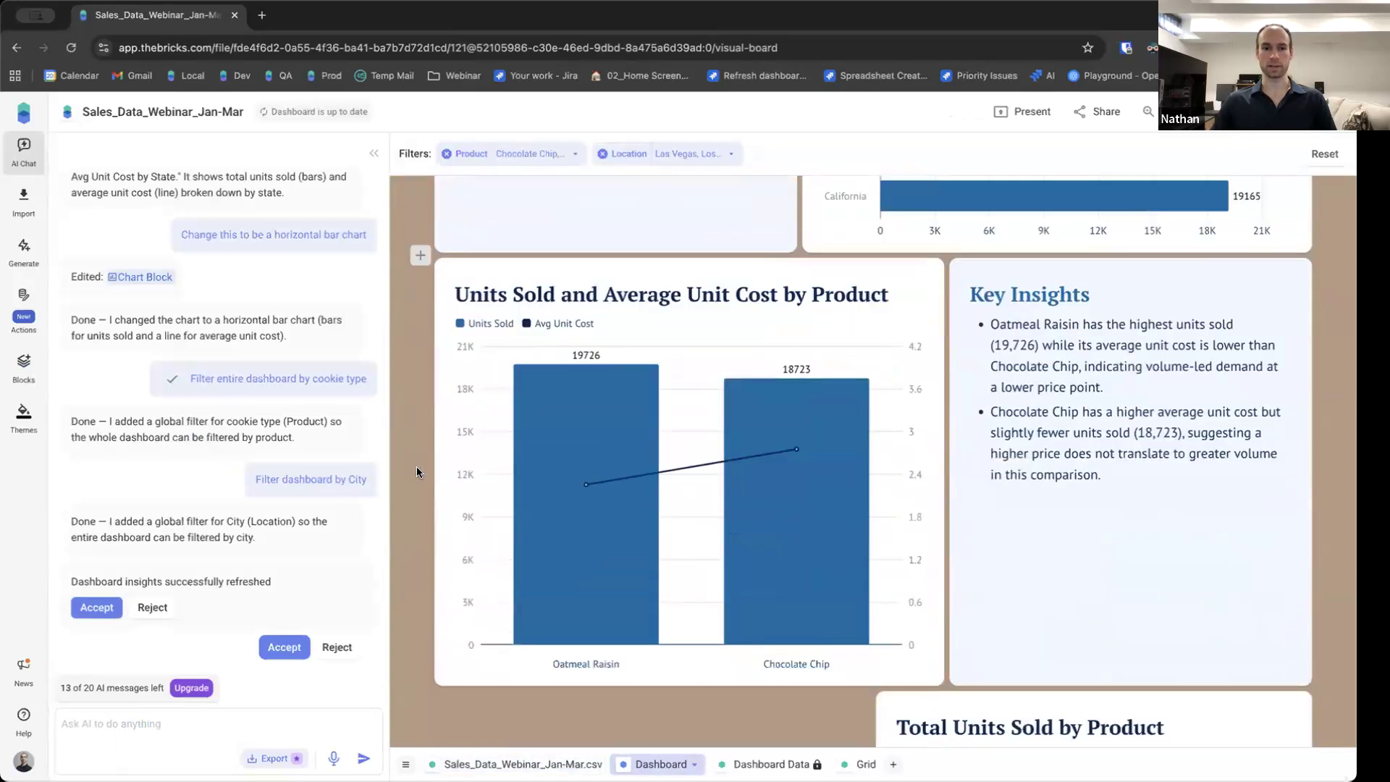
scroll(415, 466, "down", 1)
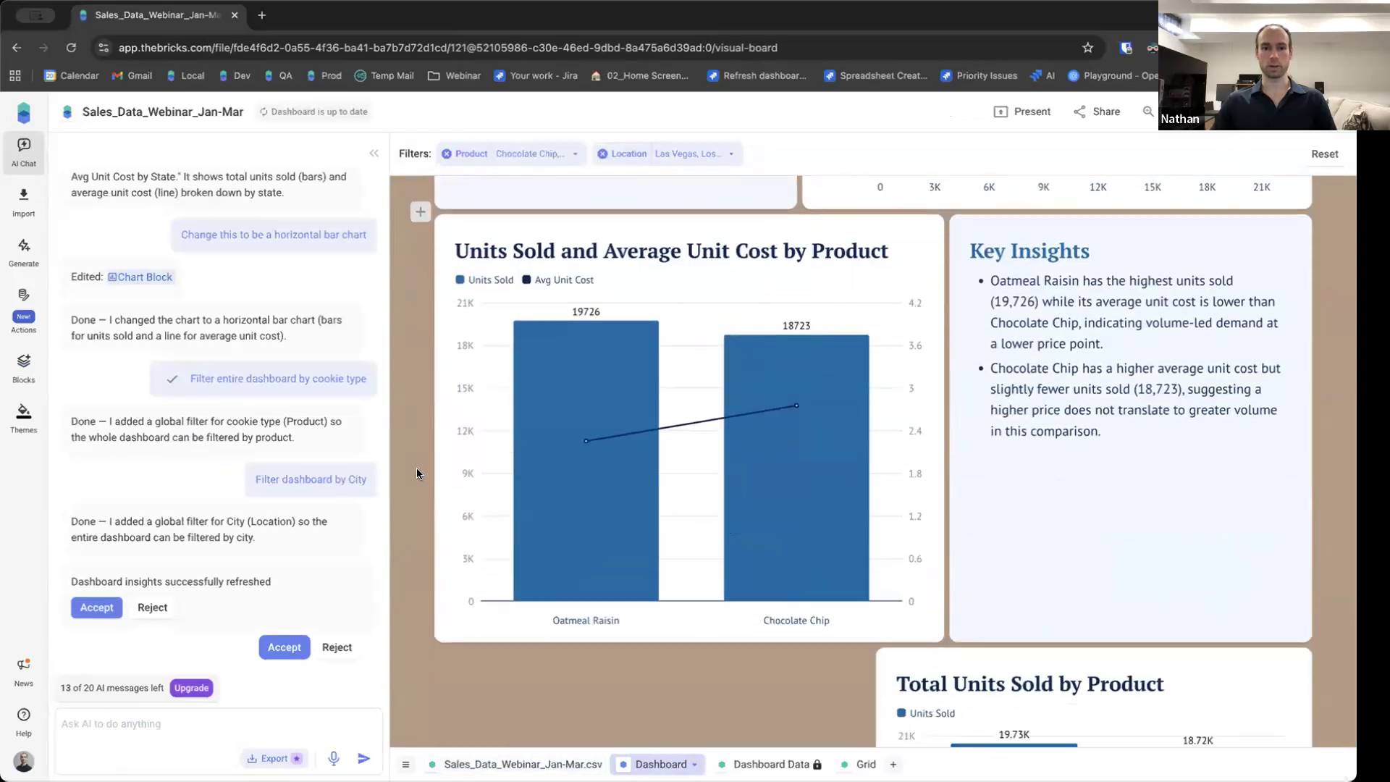
scroll(463, 492, "down", 7)
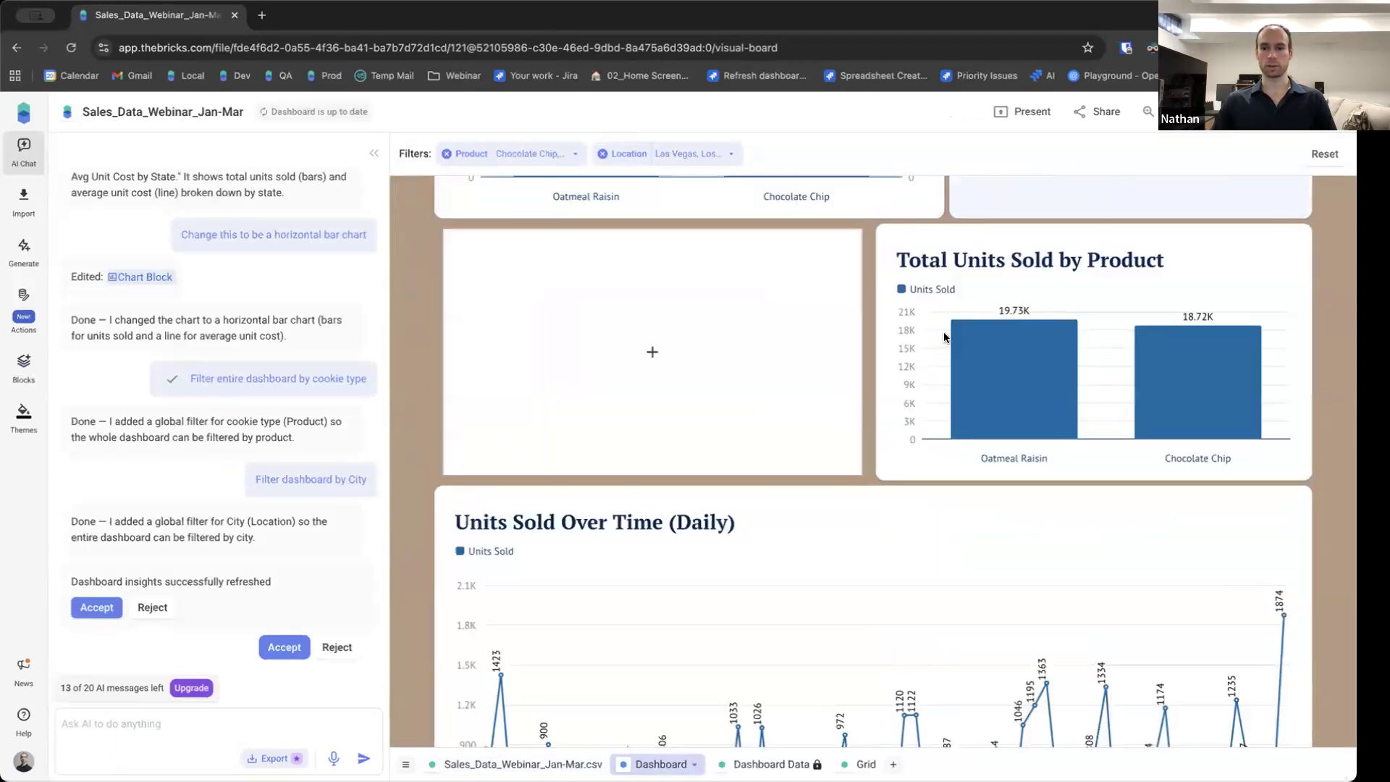
scroll(535, 444, "down", 2)
scroll(534, 443, "down", 4)
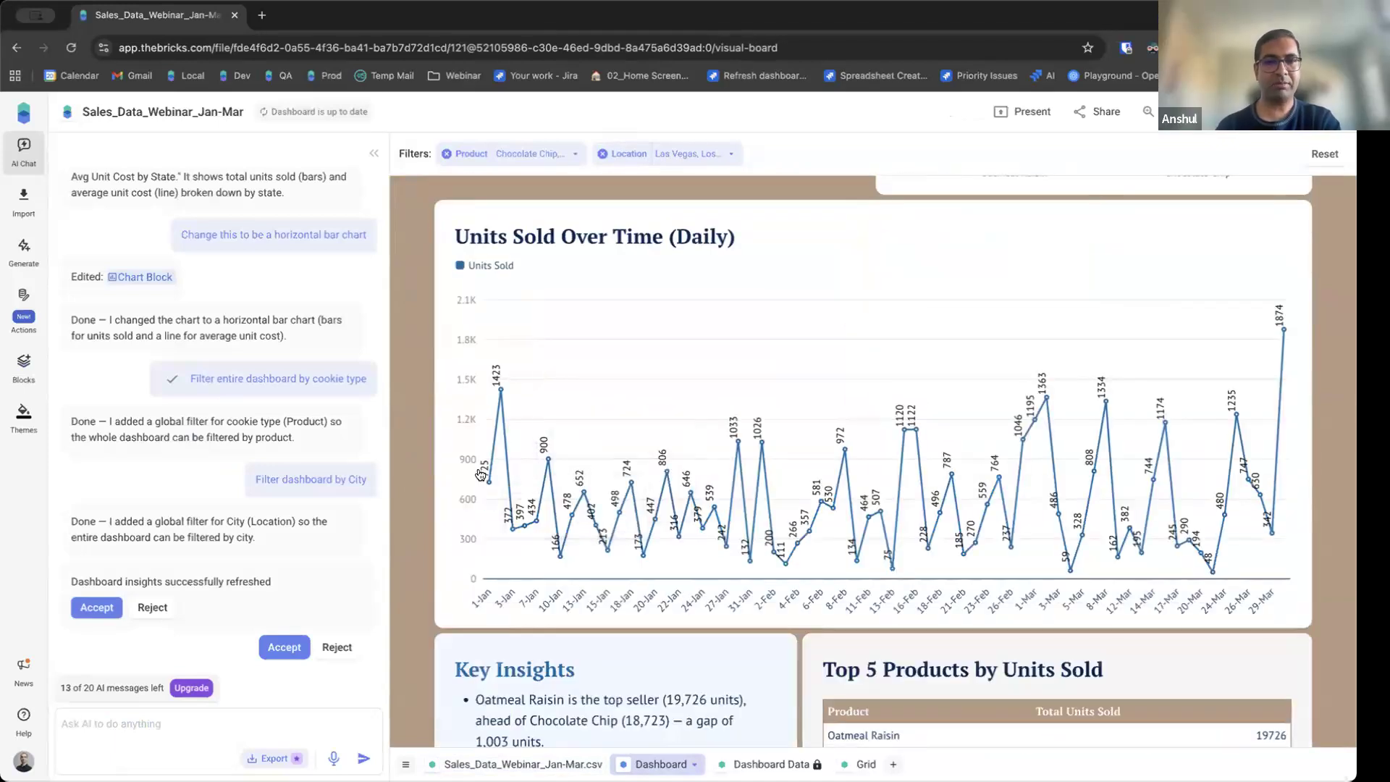
scroll(479, 473, "down", 1)
scroll(480, 474, "down", 5)
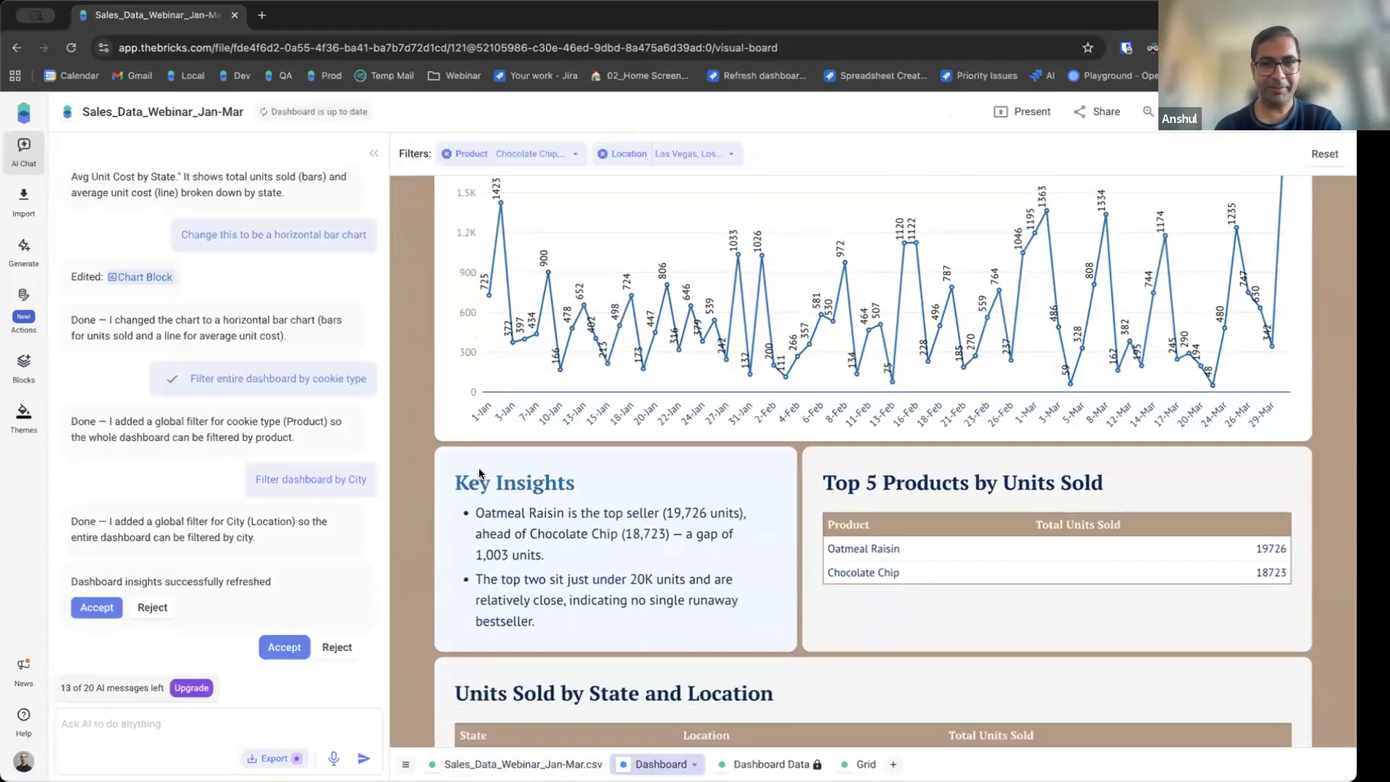
scroll(476, 463, "up", 1)
scroll(477, 427, "down", 1)
scroll(476, 421, "down", 3)
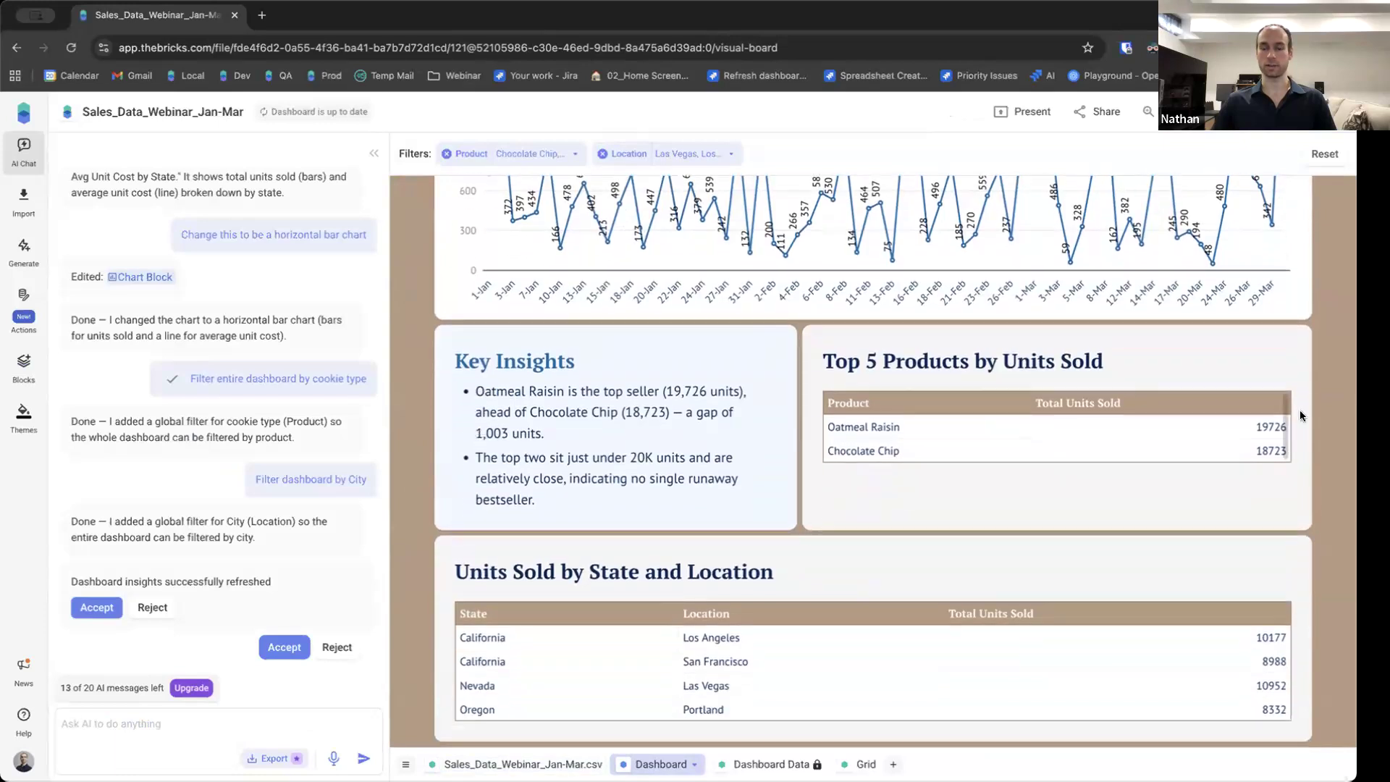
scroll(1158, 492, "up", 5)
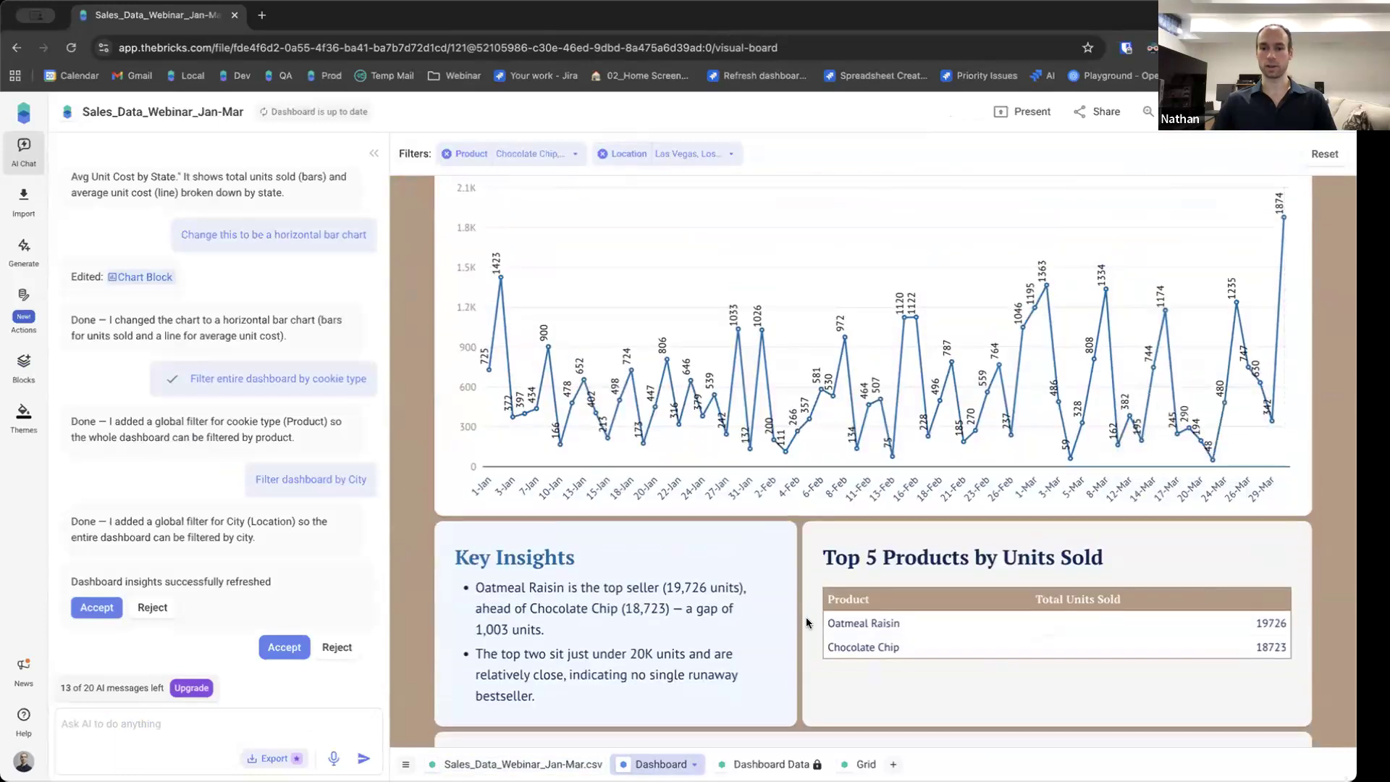
scroll(883, 622, "down", 2)
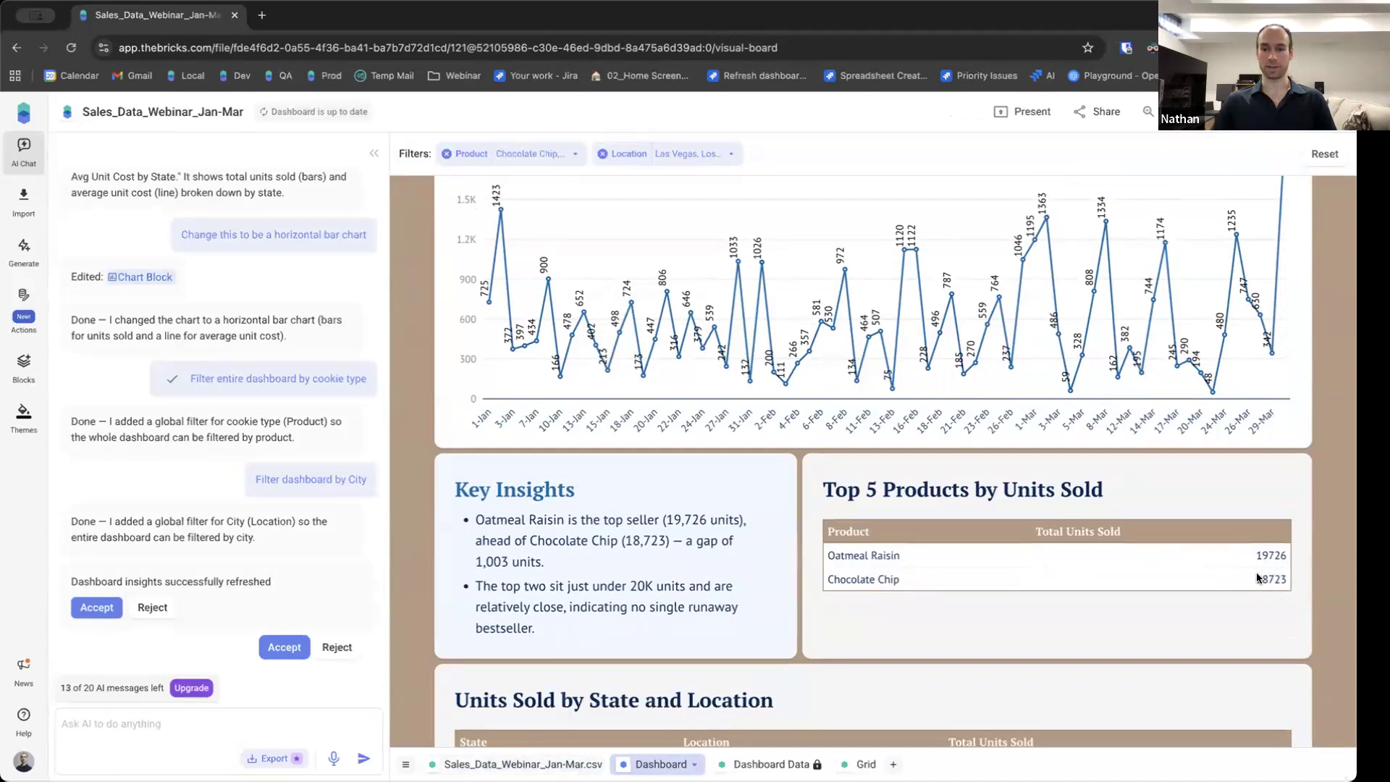
Change the first row's Units Sold value to 460000 in the data sheet.
left_click(522, 765)
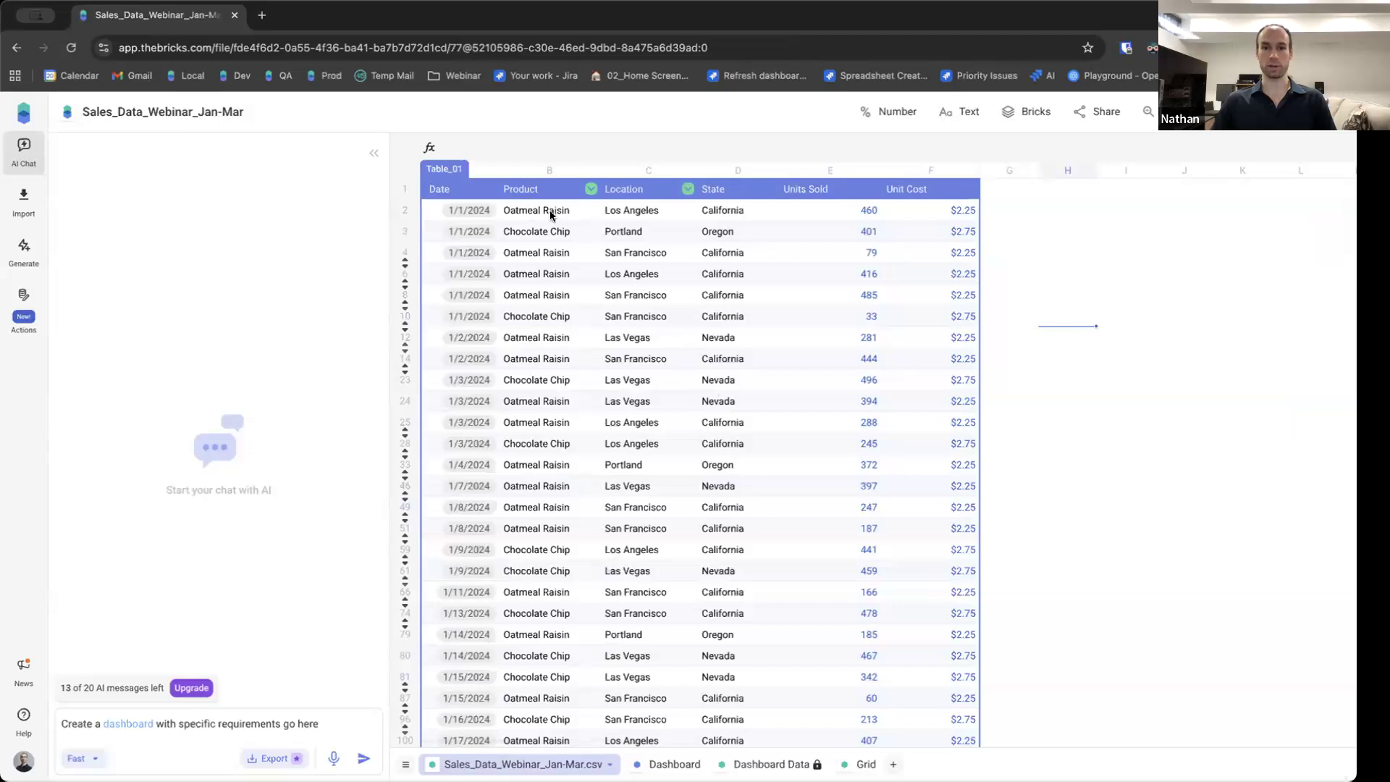
left_click(863, 215)
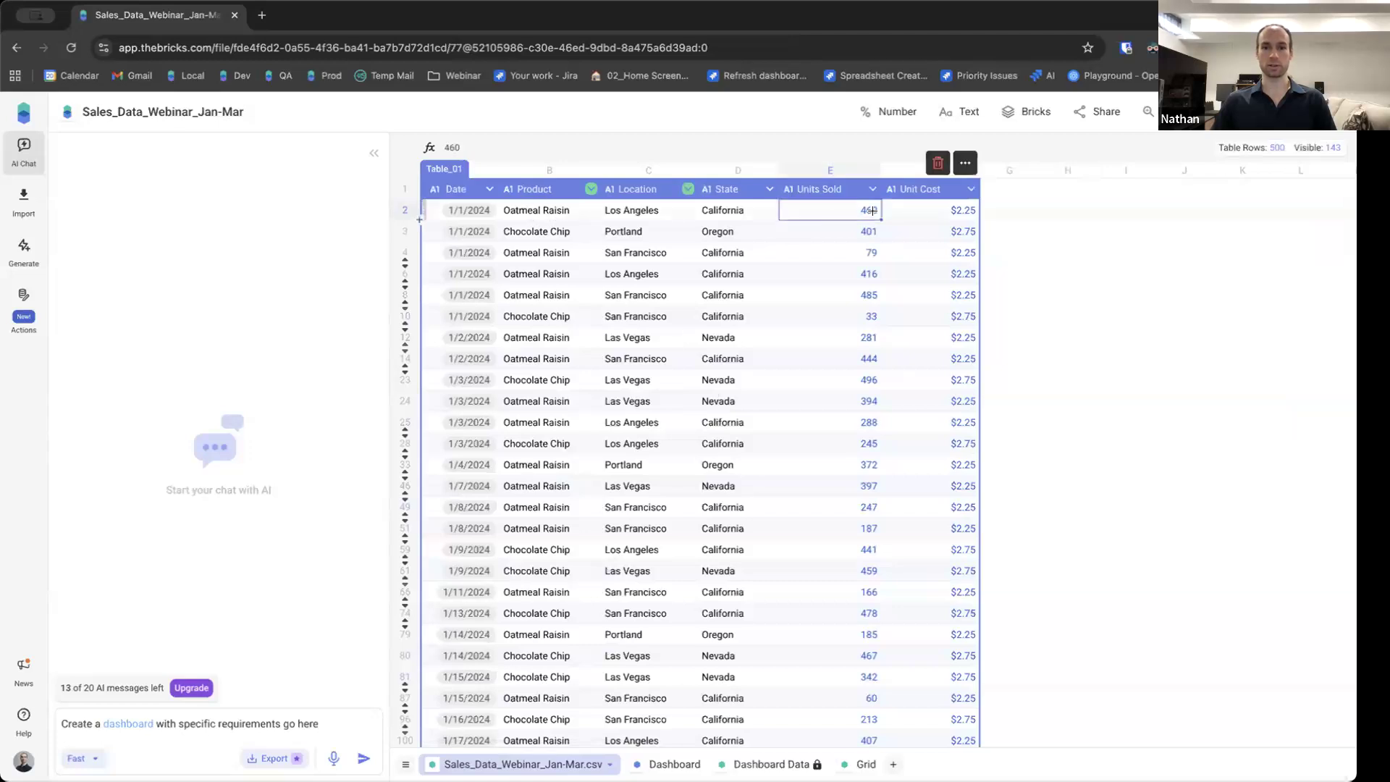
double_click(874, 212)
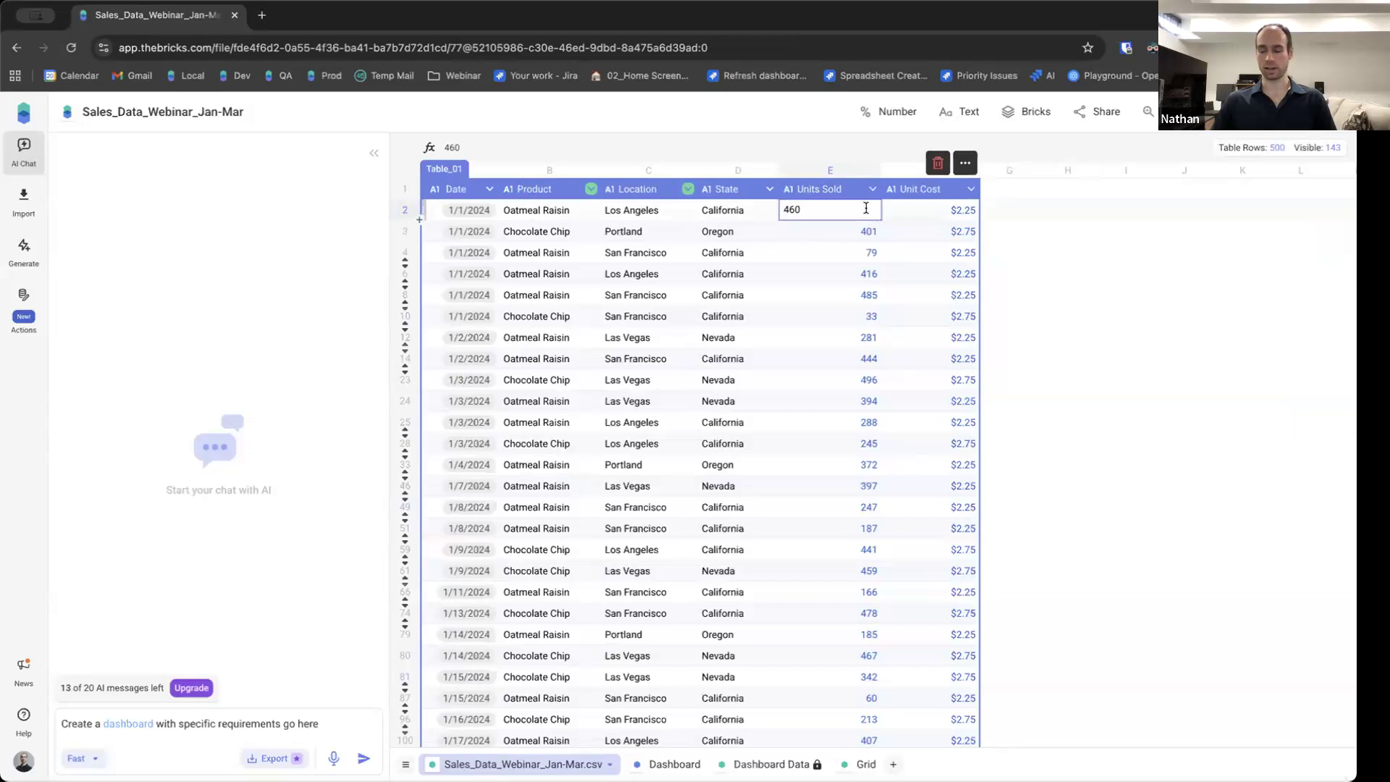
type("000")
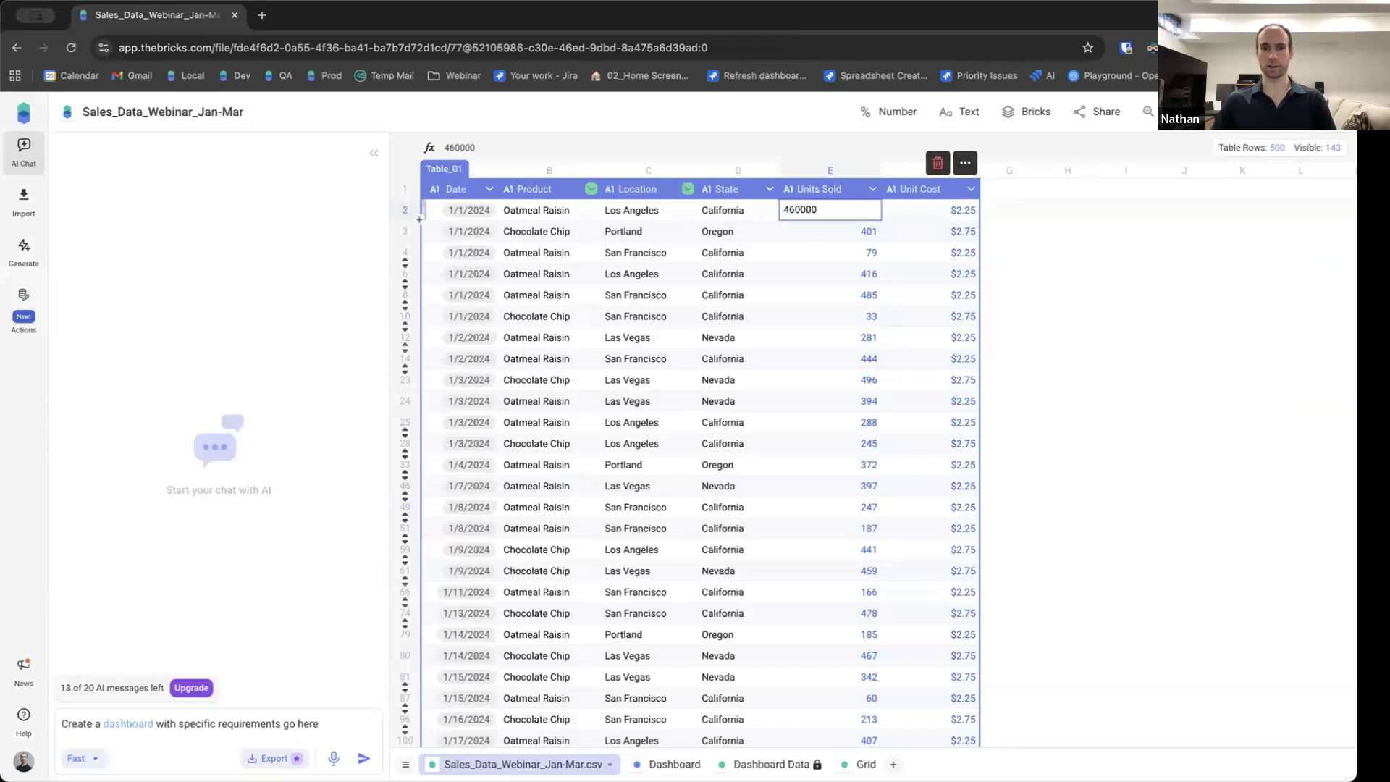
key("Return")
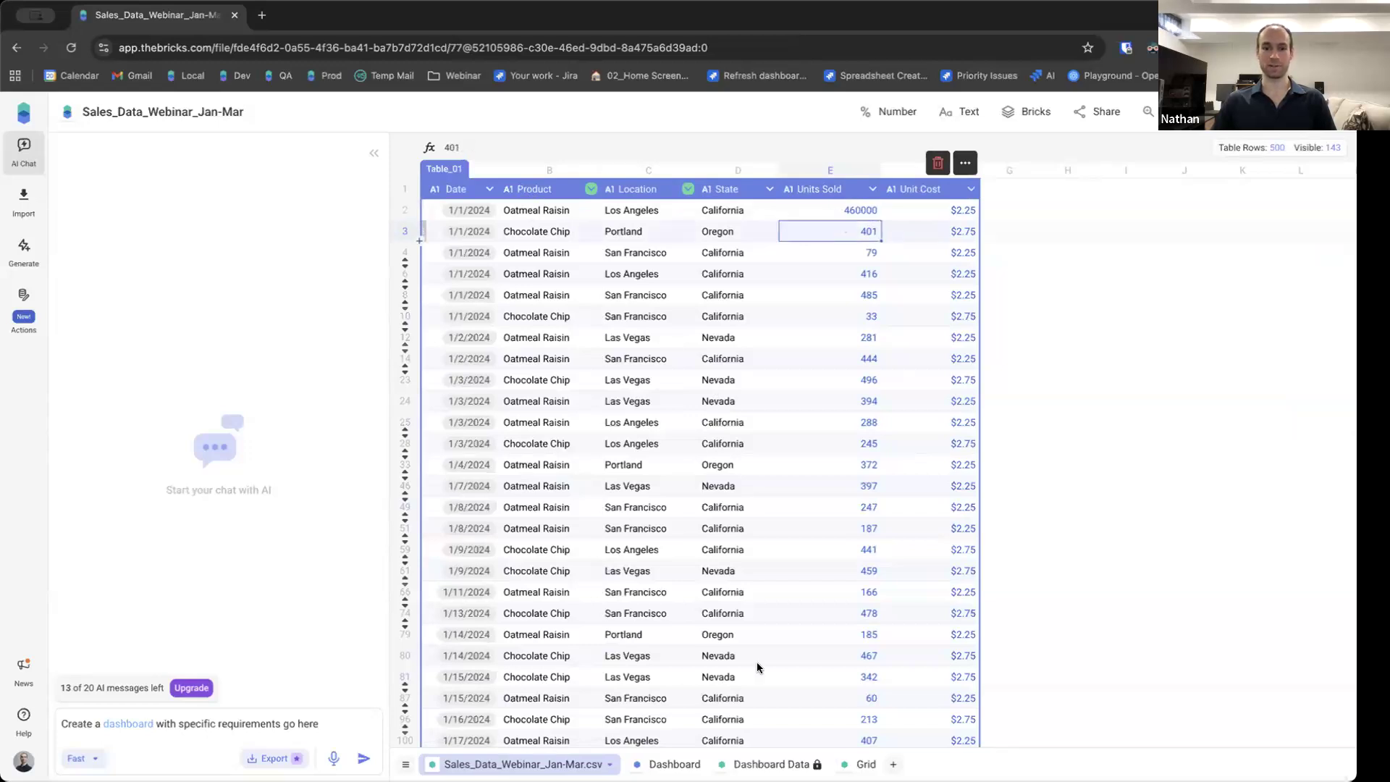
Review the dashboard's daily units chart and top products table for the edited value.
left_click(666, 764)
scroll(869, 464, "down", 15)
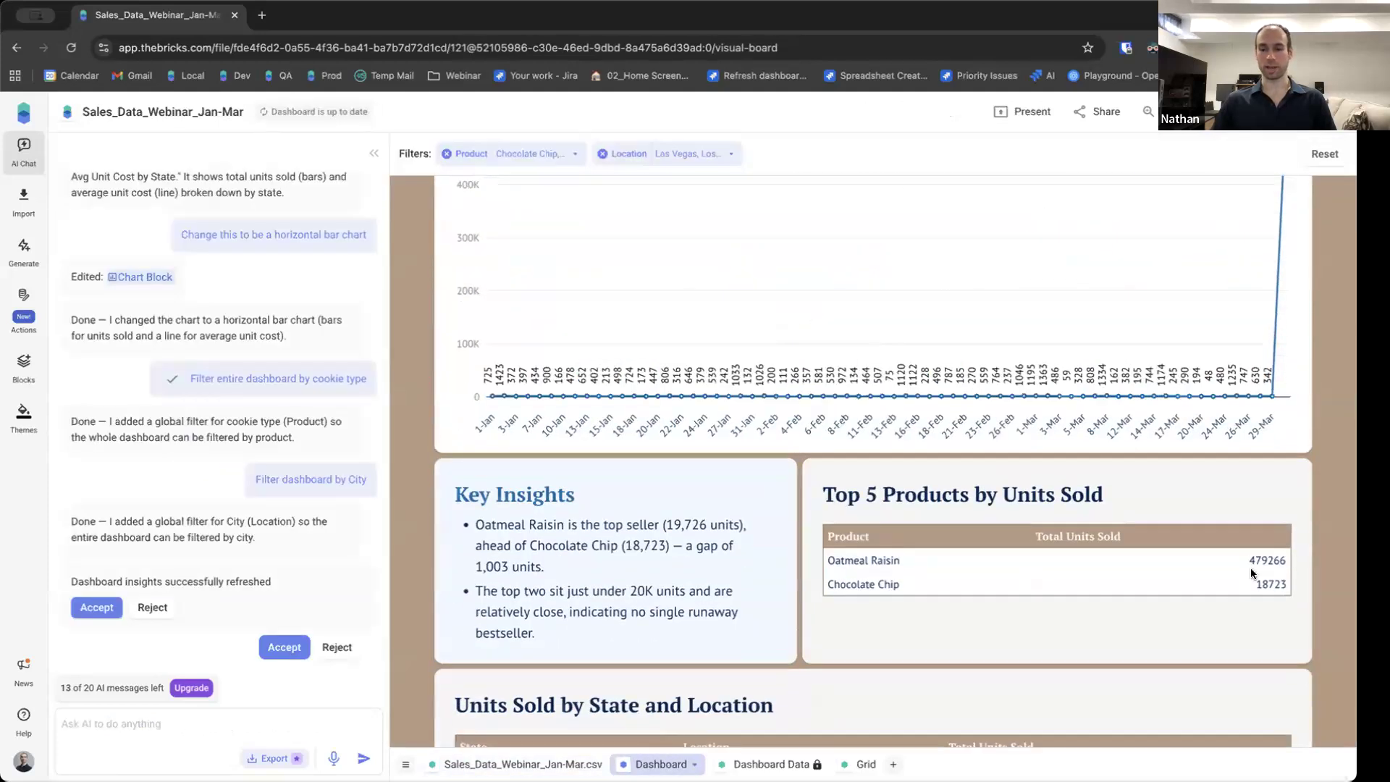
scroll(1258, 558, "down", 1)
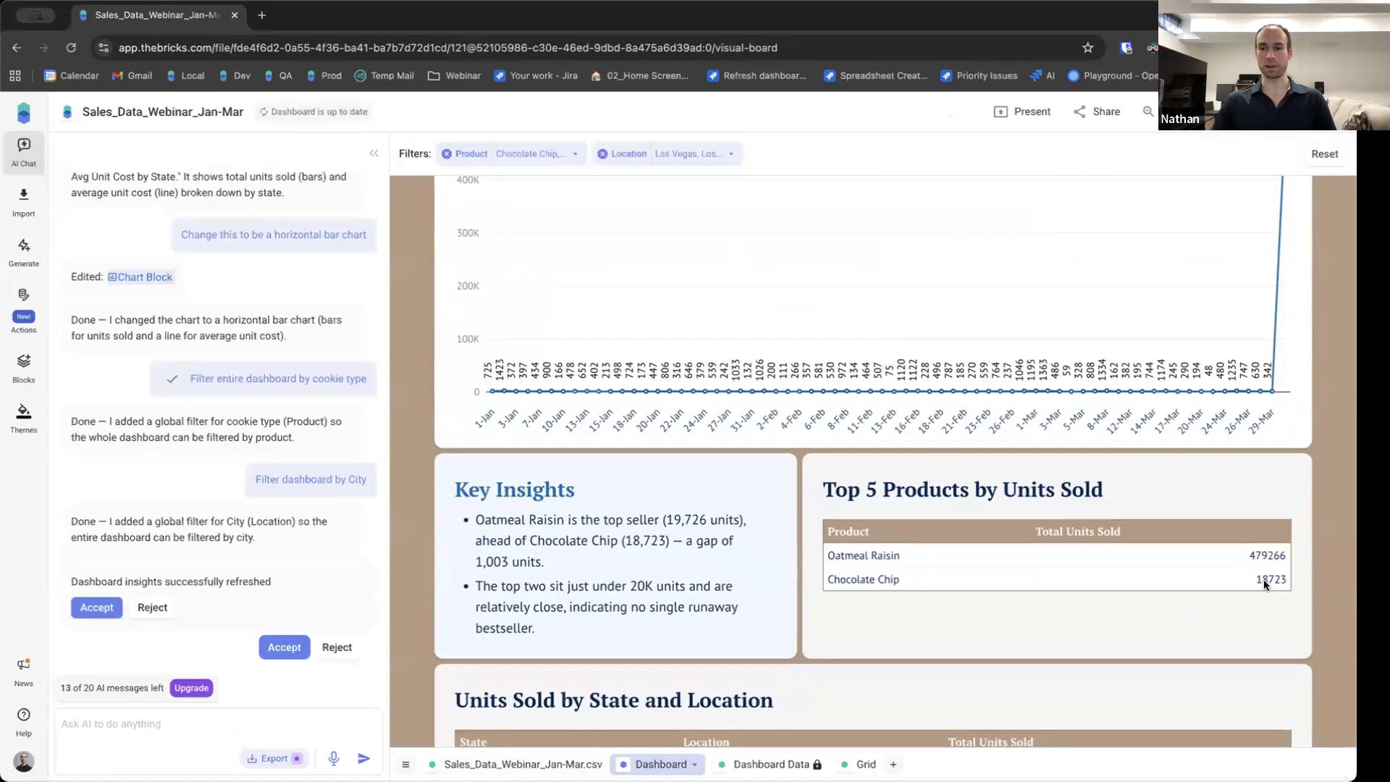
scroll(1252, 610, "up", 3)
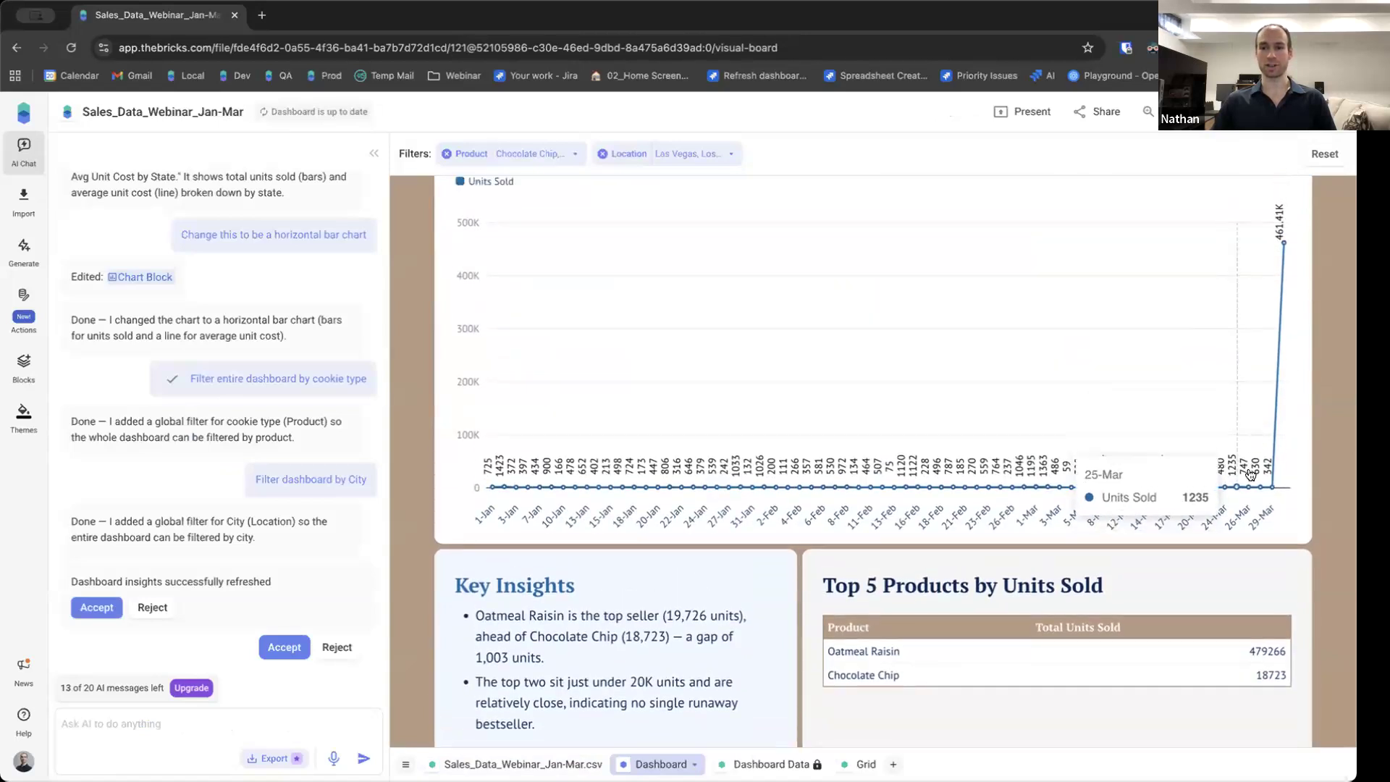
scroll(1280, 268, "up", 1)
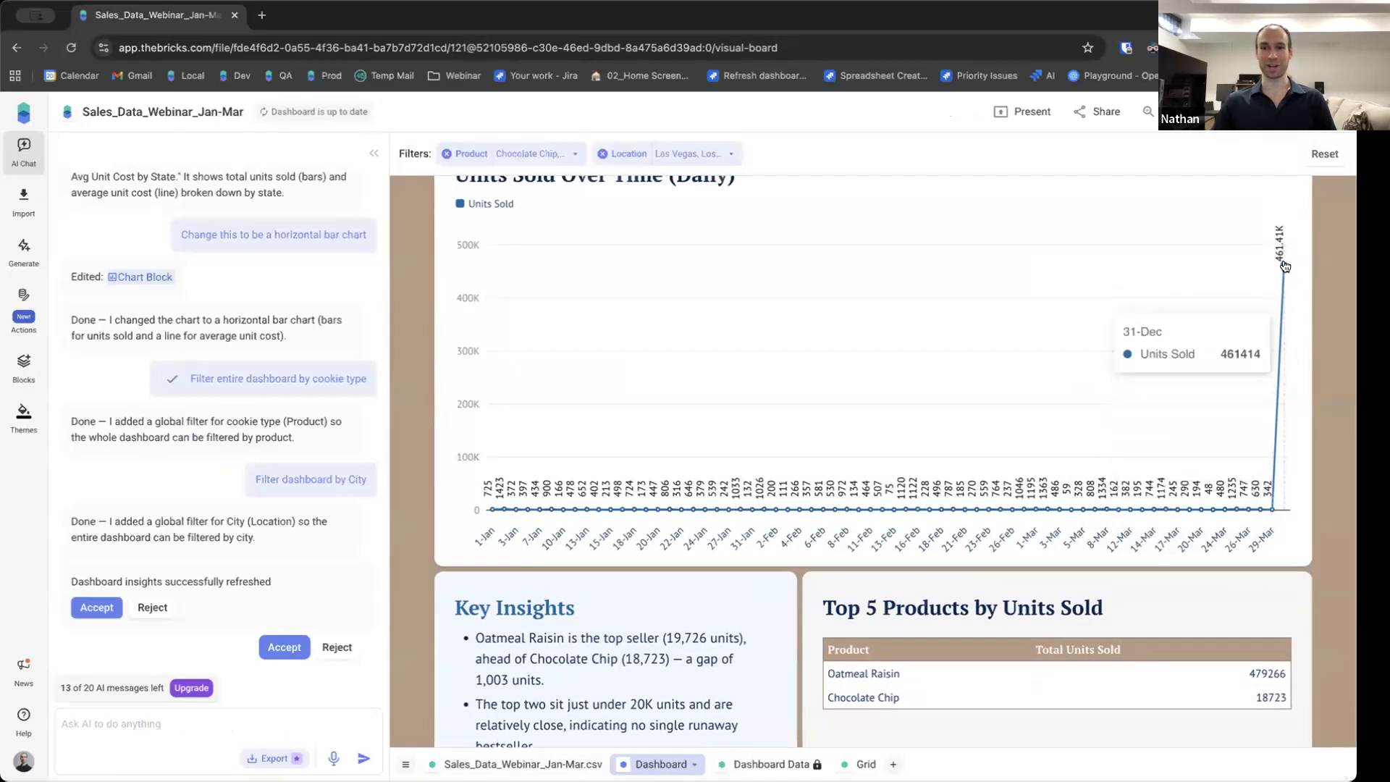
scroll(1284, 271, "up", 1)
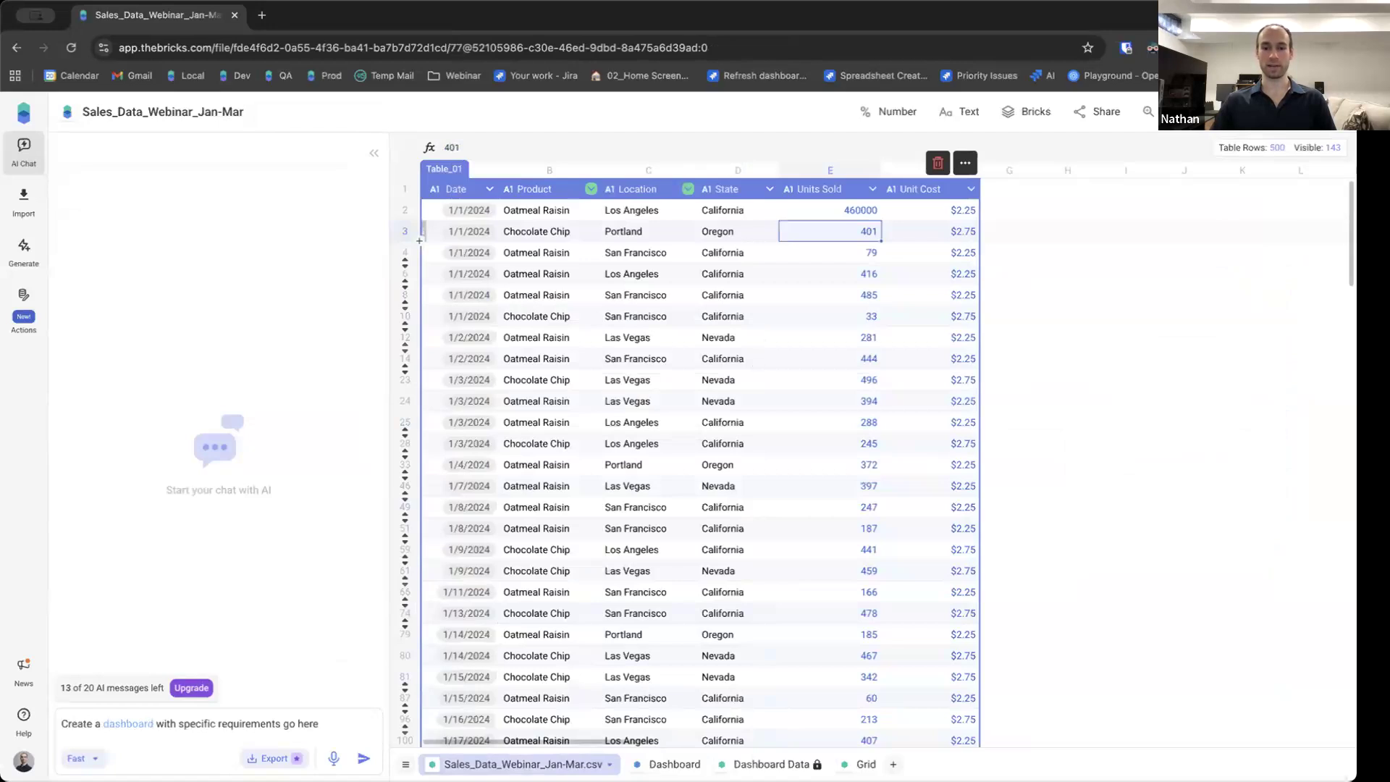
left_click(674, 764)
scroll(1235, 323, "down", 7)
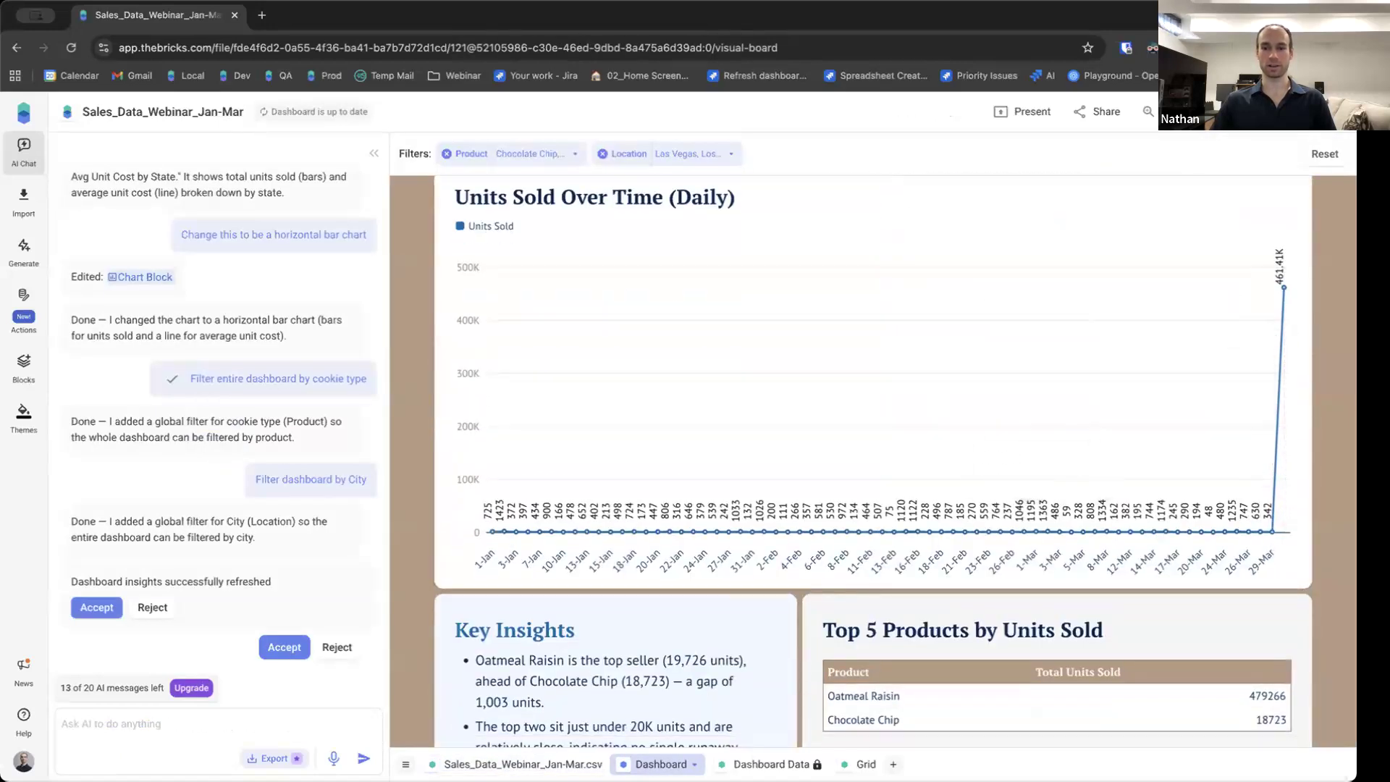
Restore the first row's Units Sold value to 460 in the data sheet.
left_click(561, 764)
double_click(862, 208)
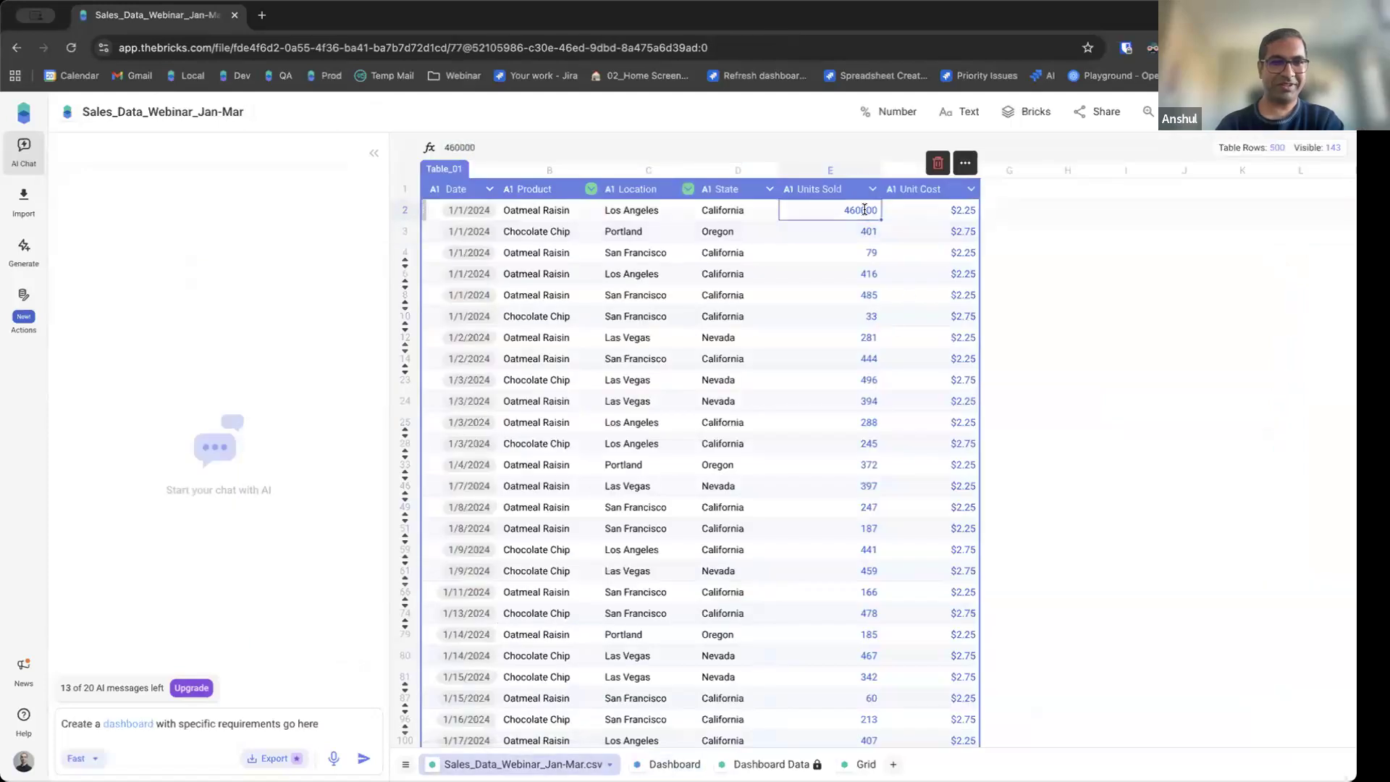
key("Return")
Recheck the daily units chart and top products table on the dashboard.
left_click(668, 764)
scroll(1049, 534, "down", 5)
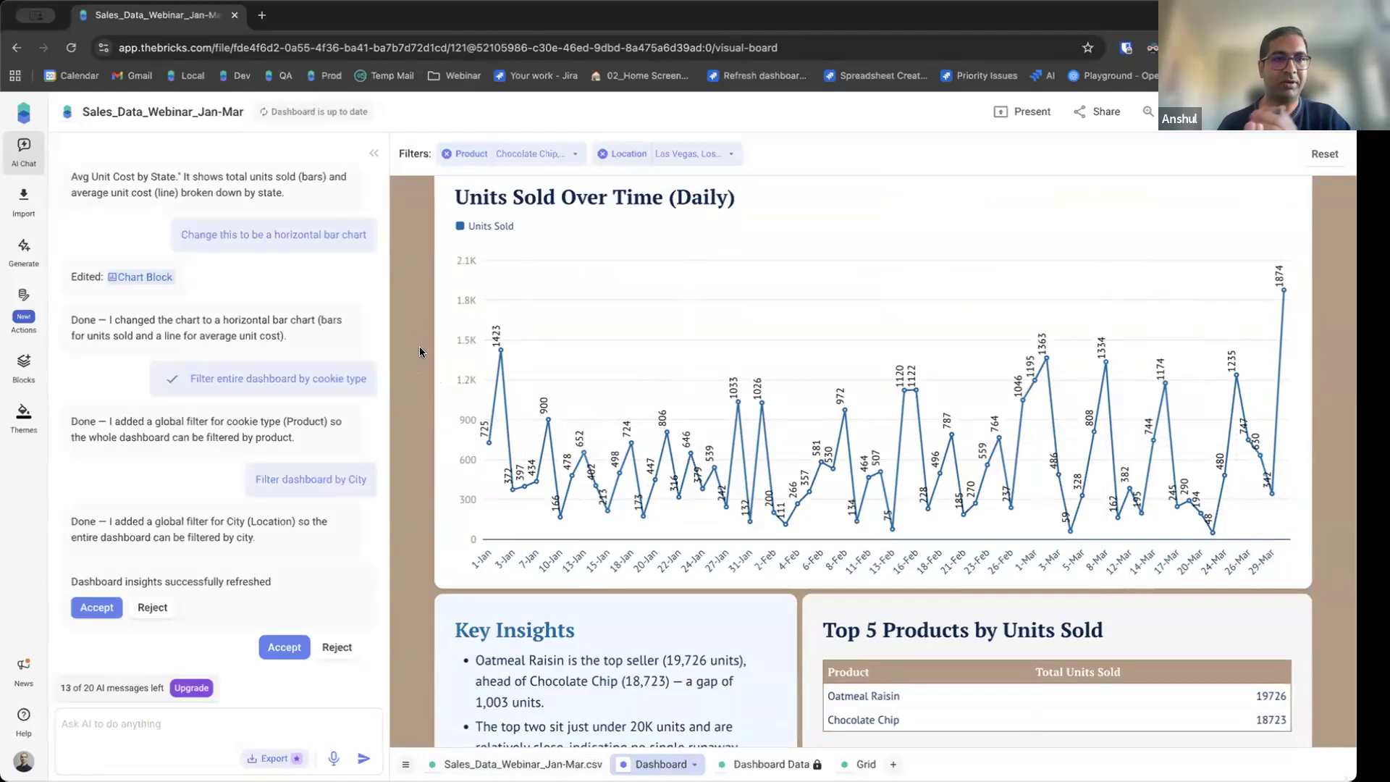
scroll(420, 353, "up", 1)
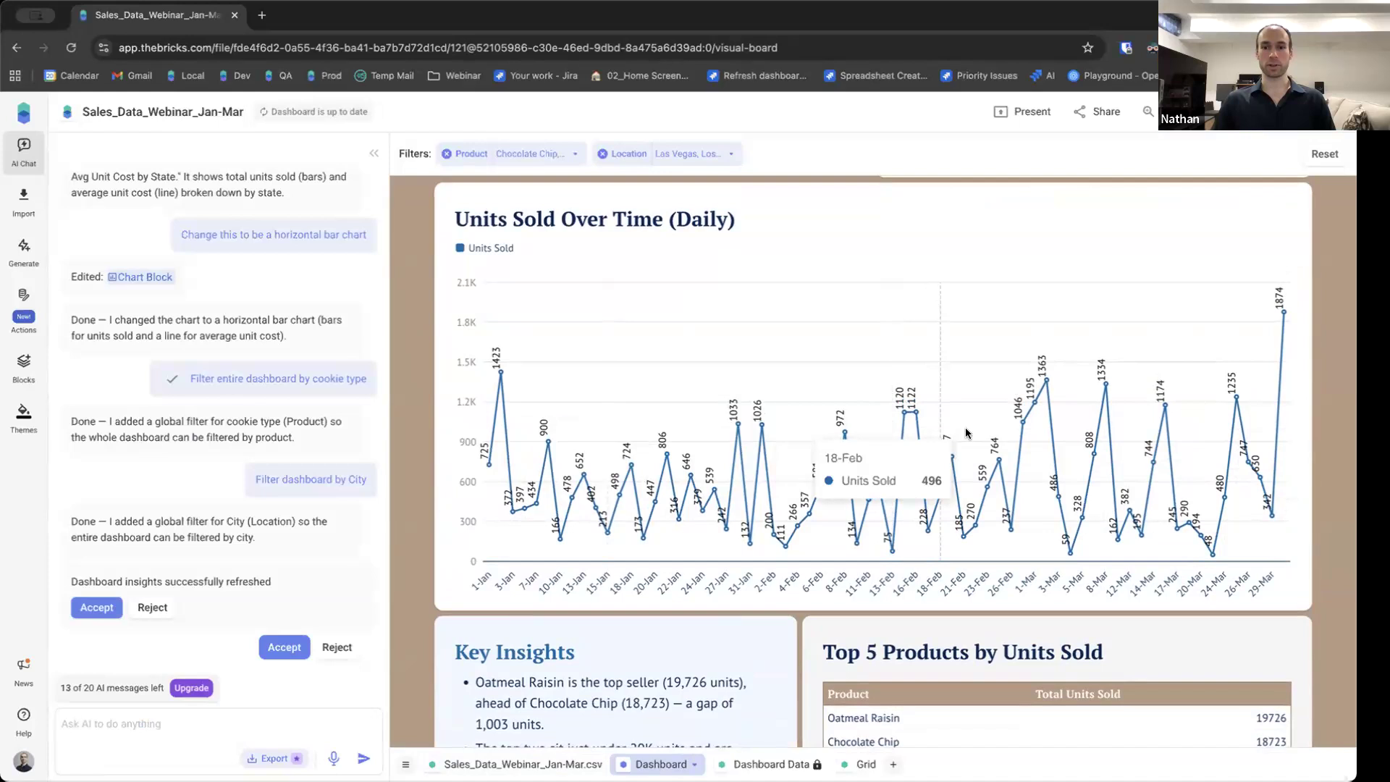
scroll(579, 579, "up", 1)
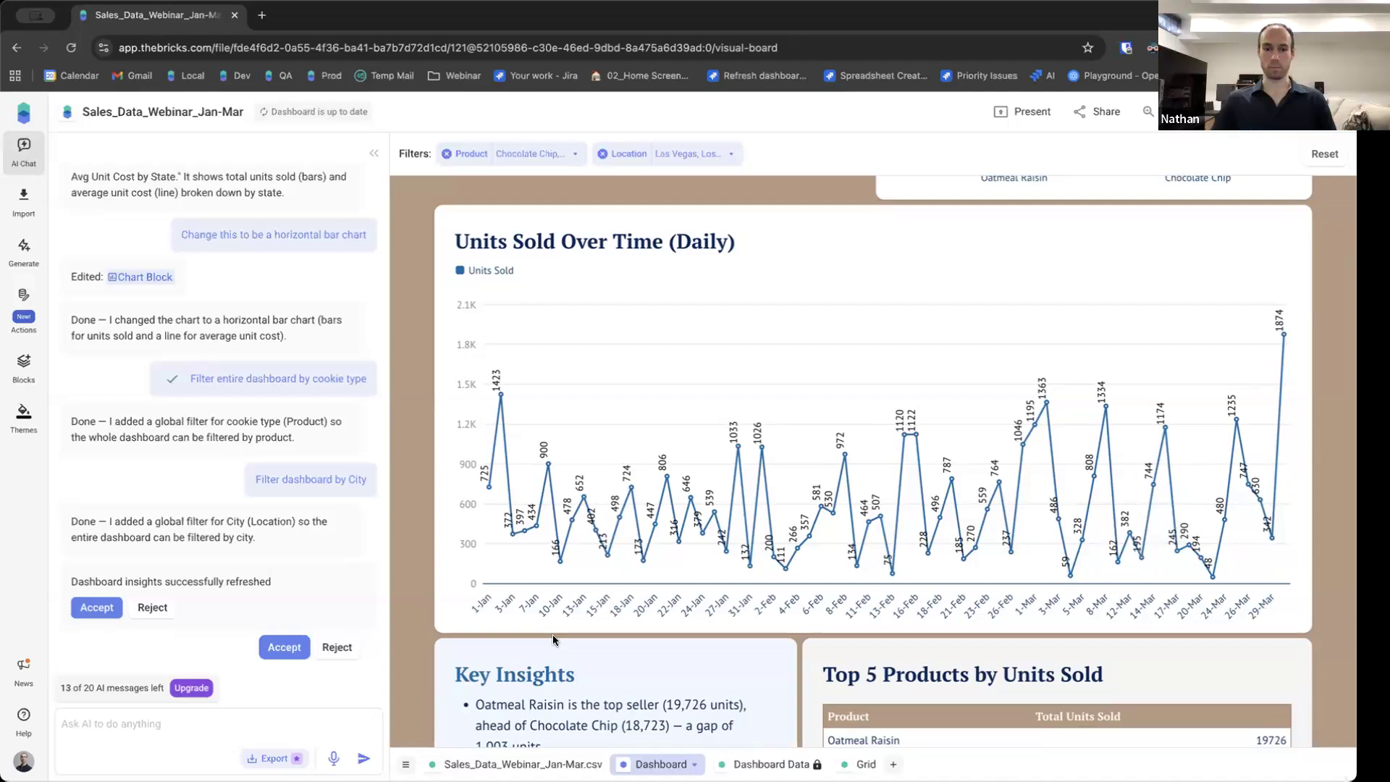
Append new file rows to the existing data table with the Add to table action.
left_click(522, 764)
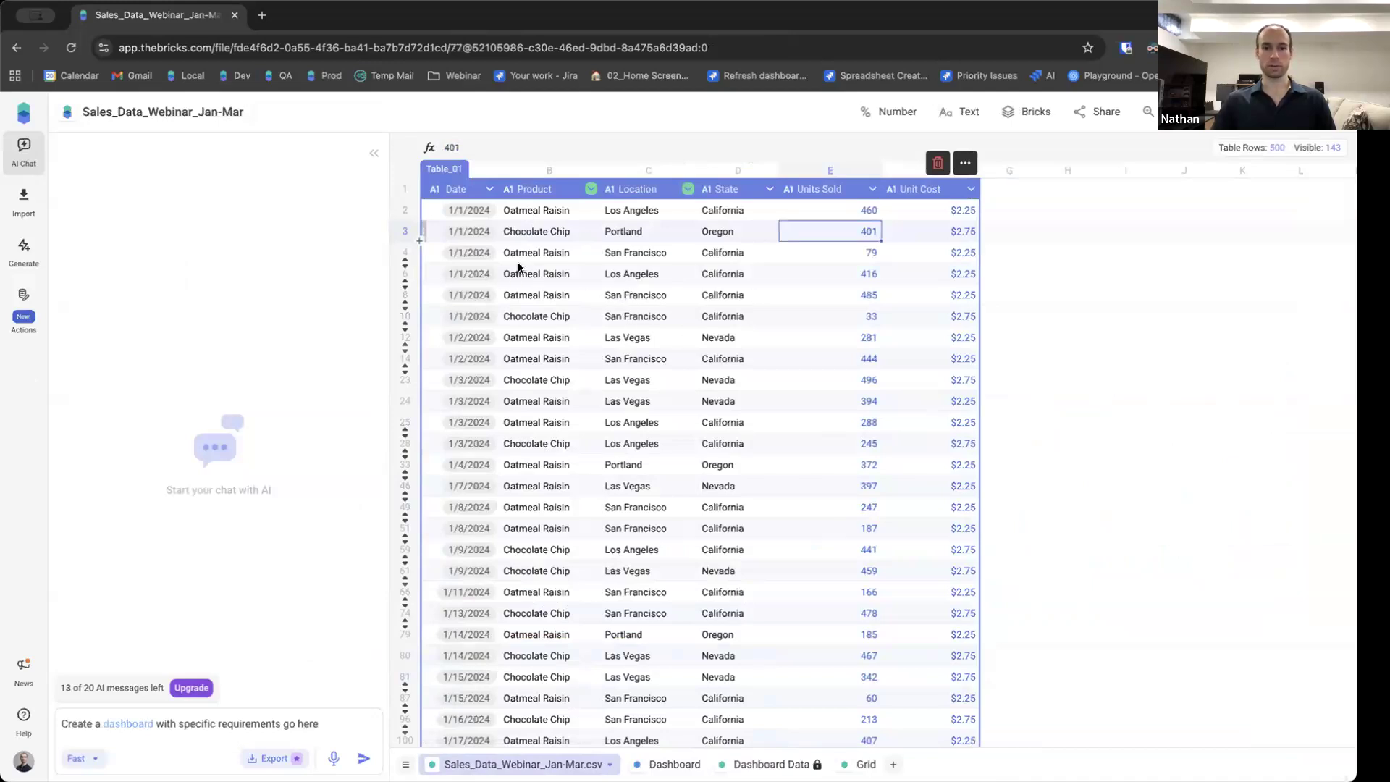
left_click(12, 307)
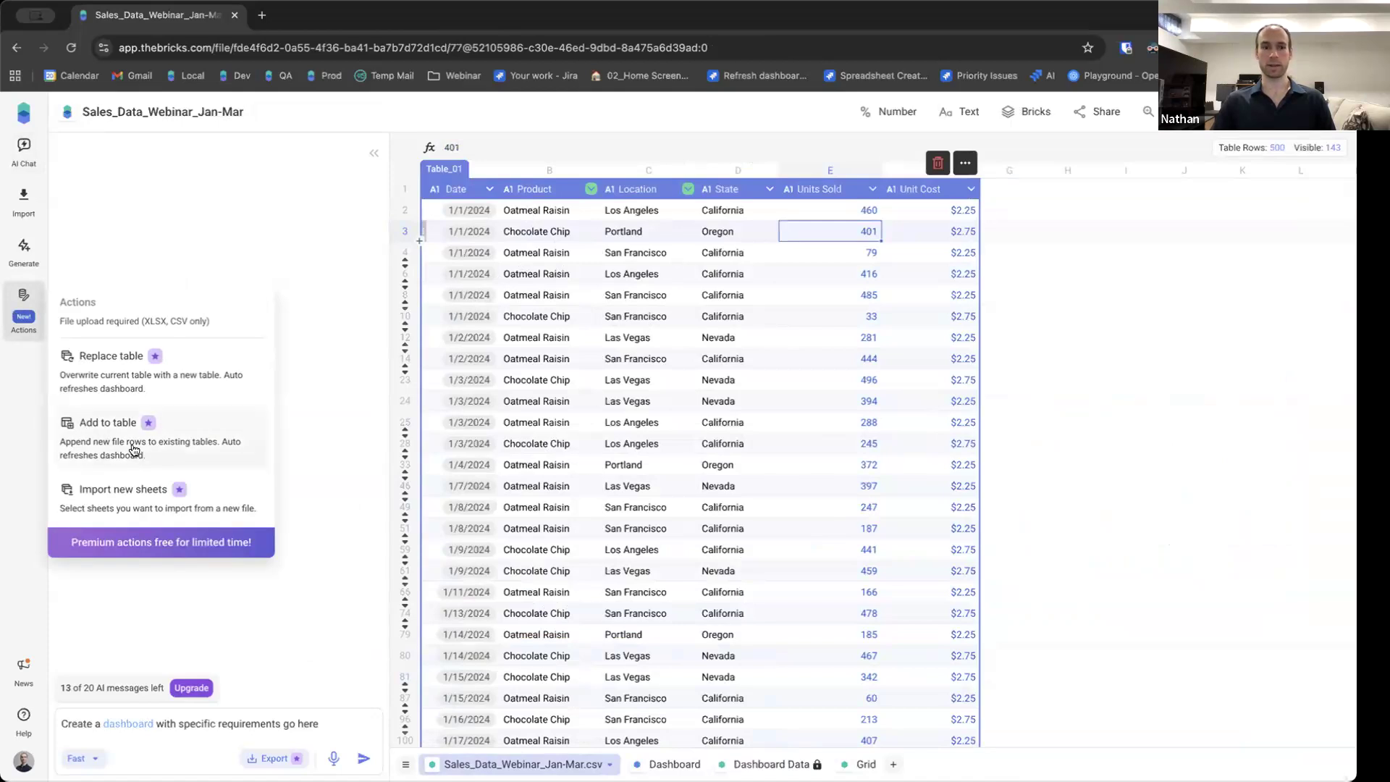
left_click(101, 446)
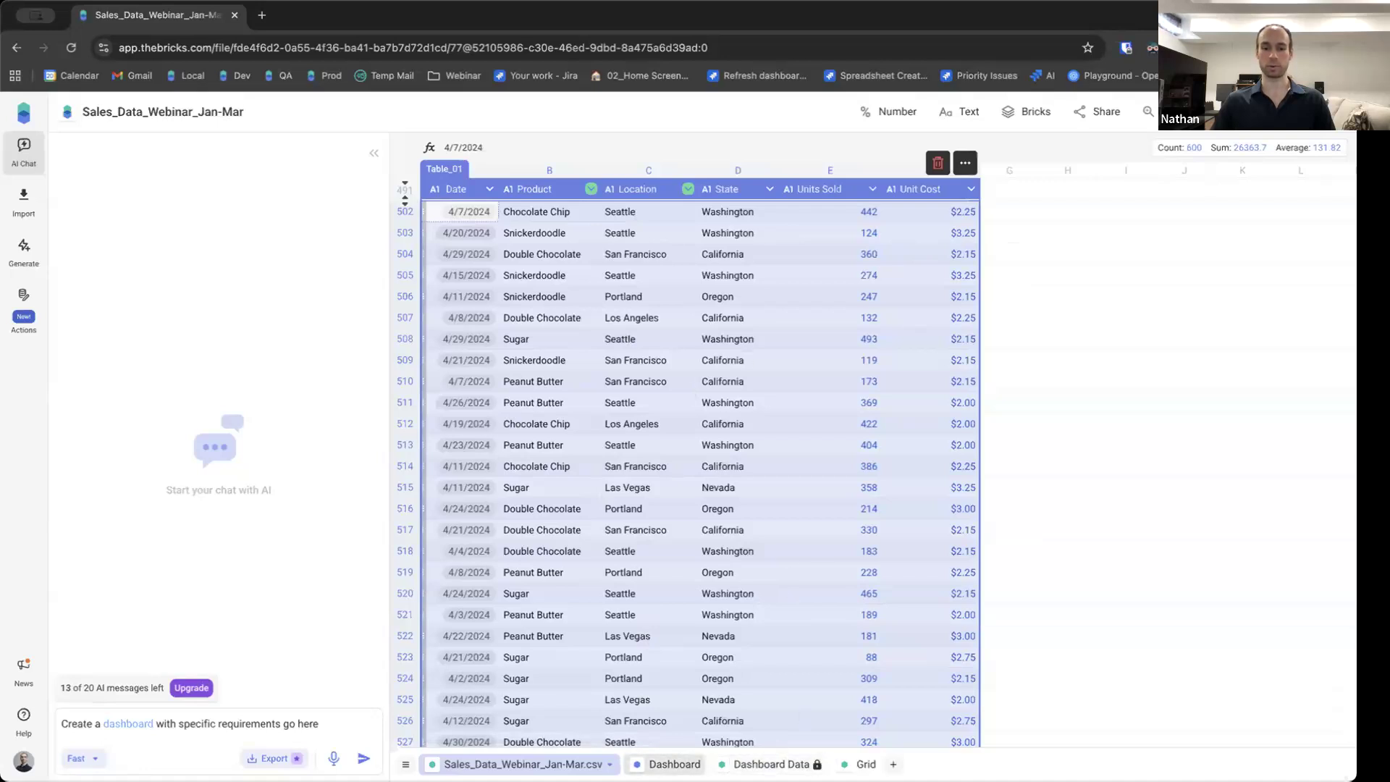
Scroll through the dashboard's daily chart, top products and state tables with the appended data.
left_click(674, 763)
scroll(644, 492, "down", 5)
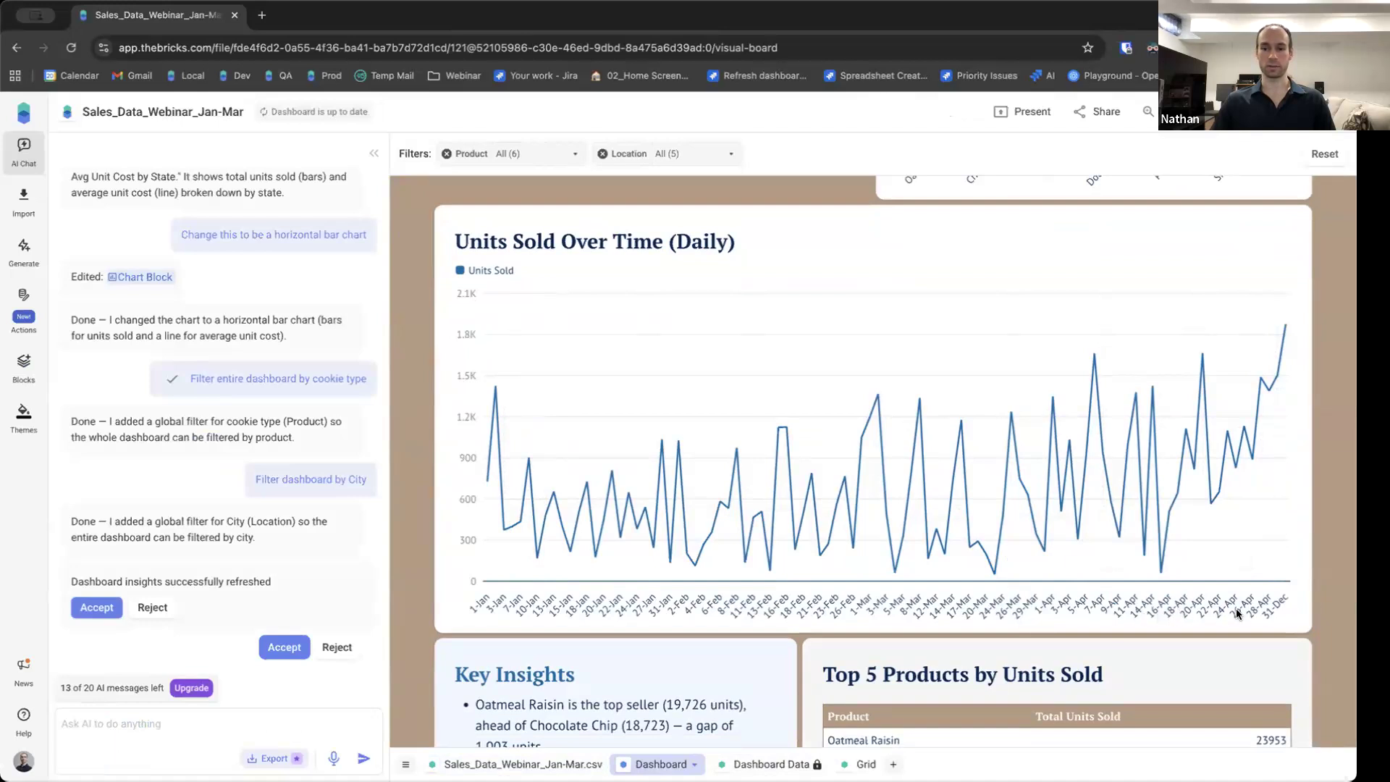
scroll(1339, 411, "down", 2)
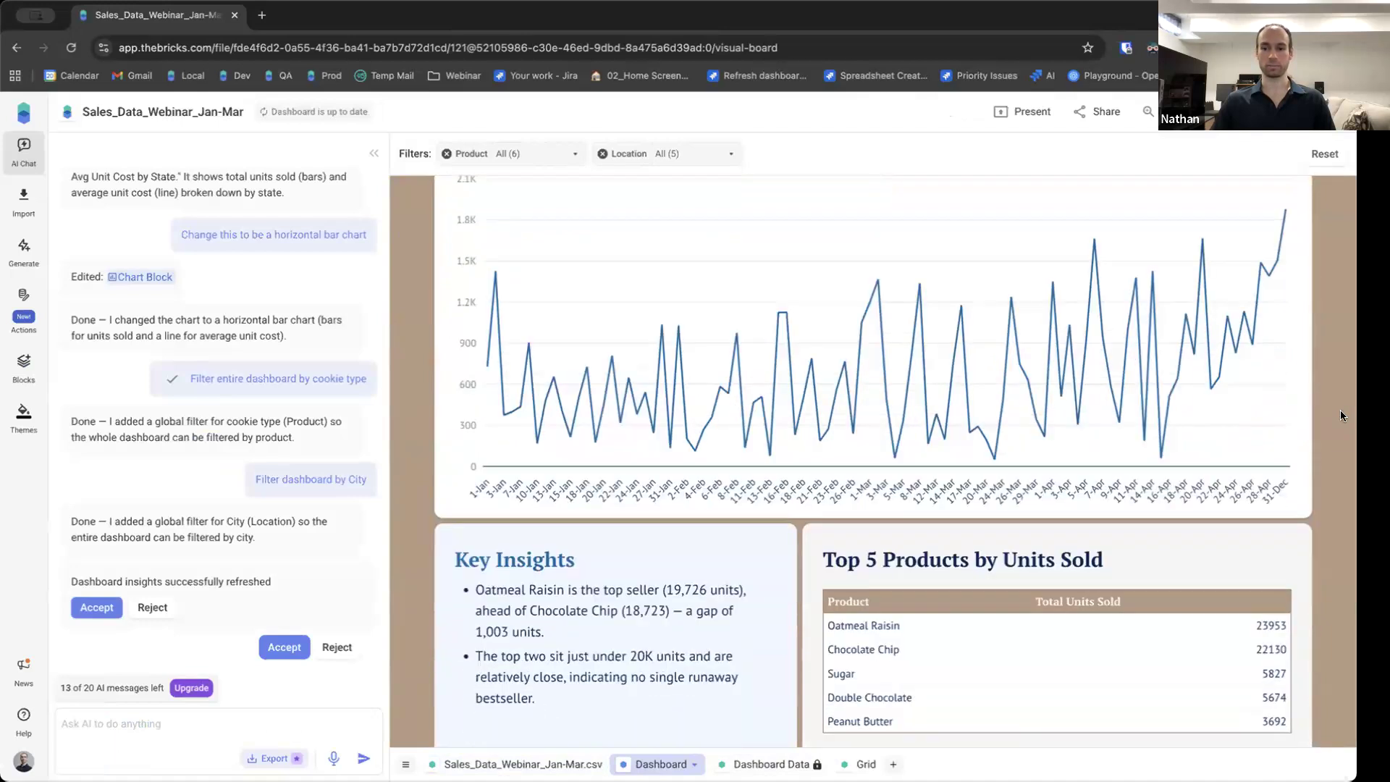
scroll(1339, 409, "down", 3)
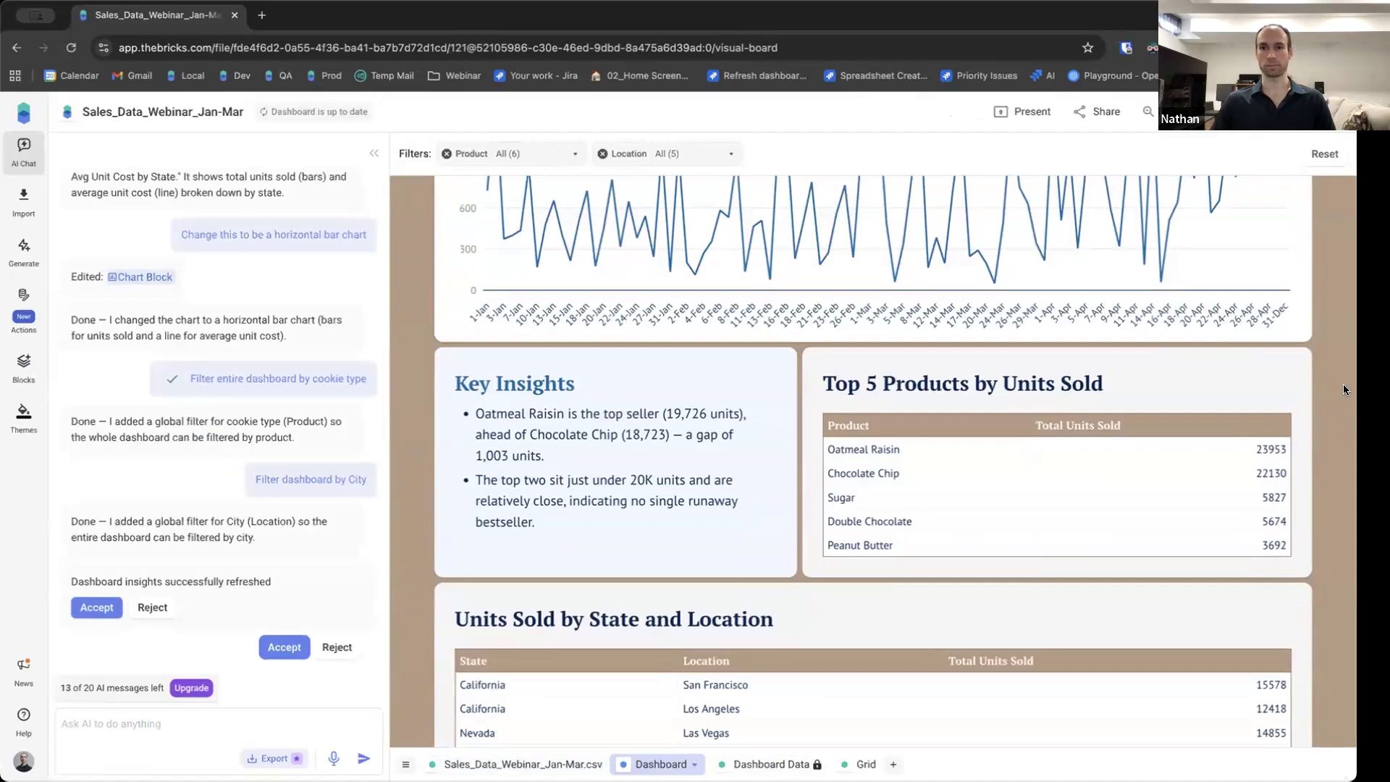
scroll(1342, 385, "down", 1)
scroll(1341, 387, "up", 3)
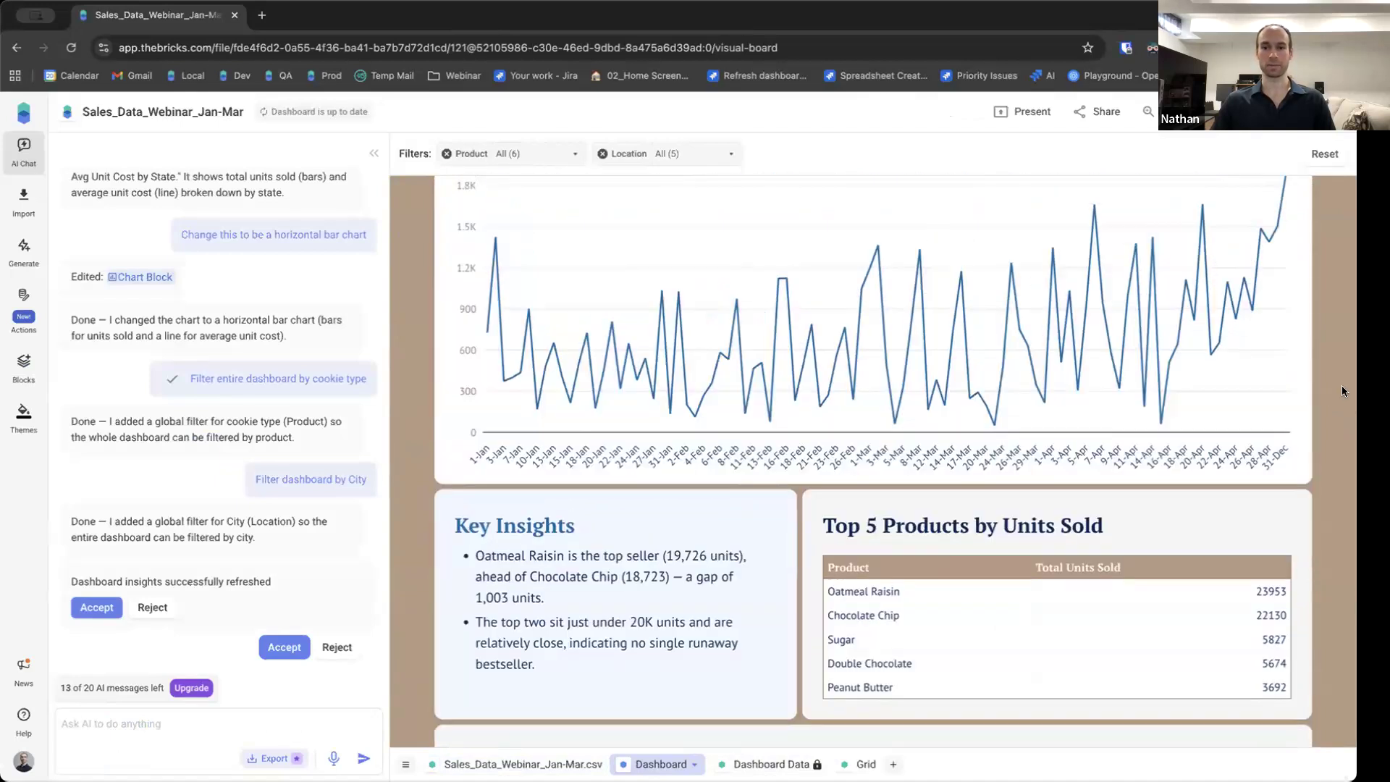
scroll(406, 428, "up", 1)
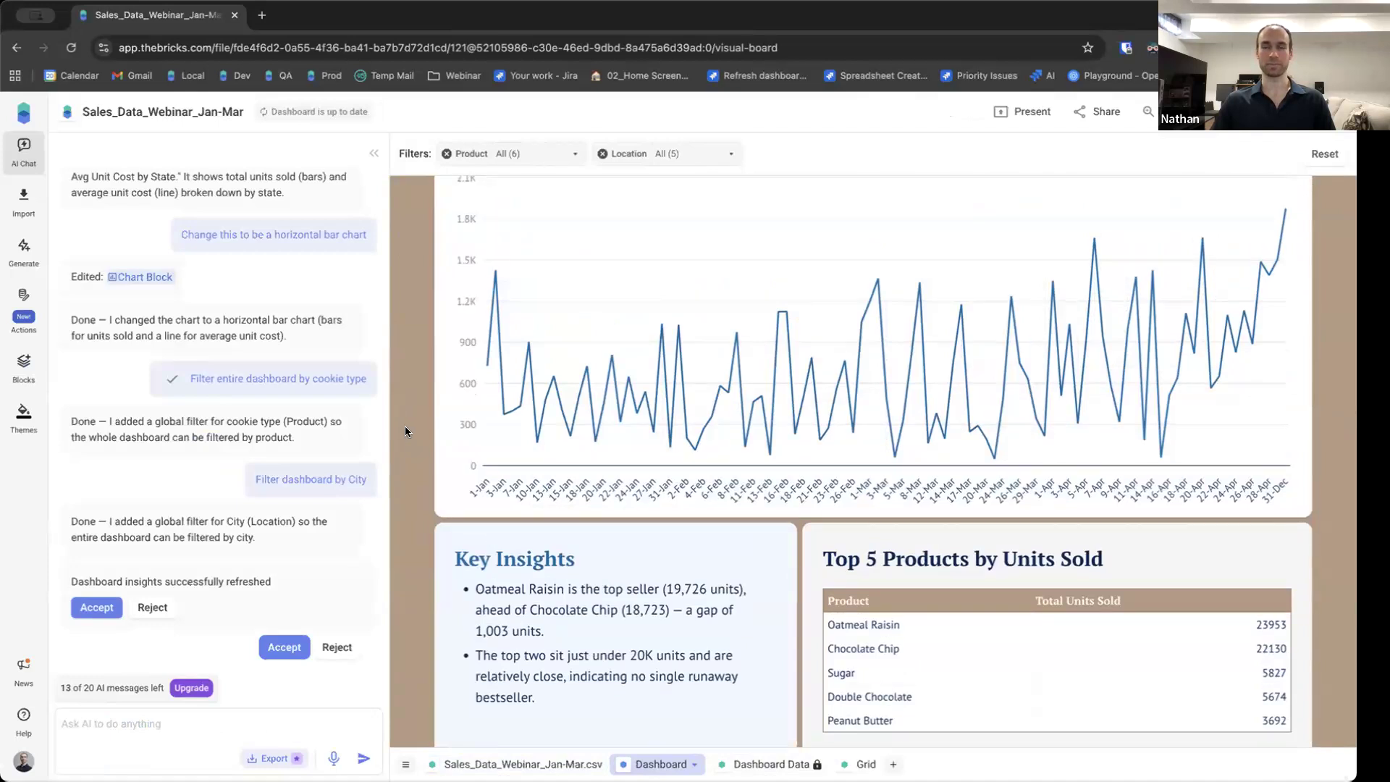
Widen the Total Units Sold by Product chart so it spans the full dashboard width.
scroll(405, 431, "up", 2)
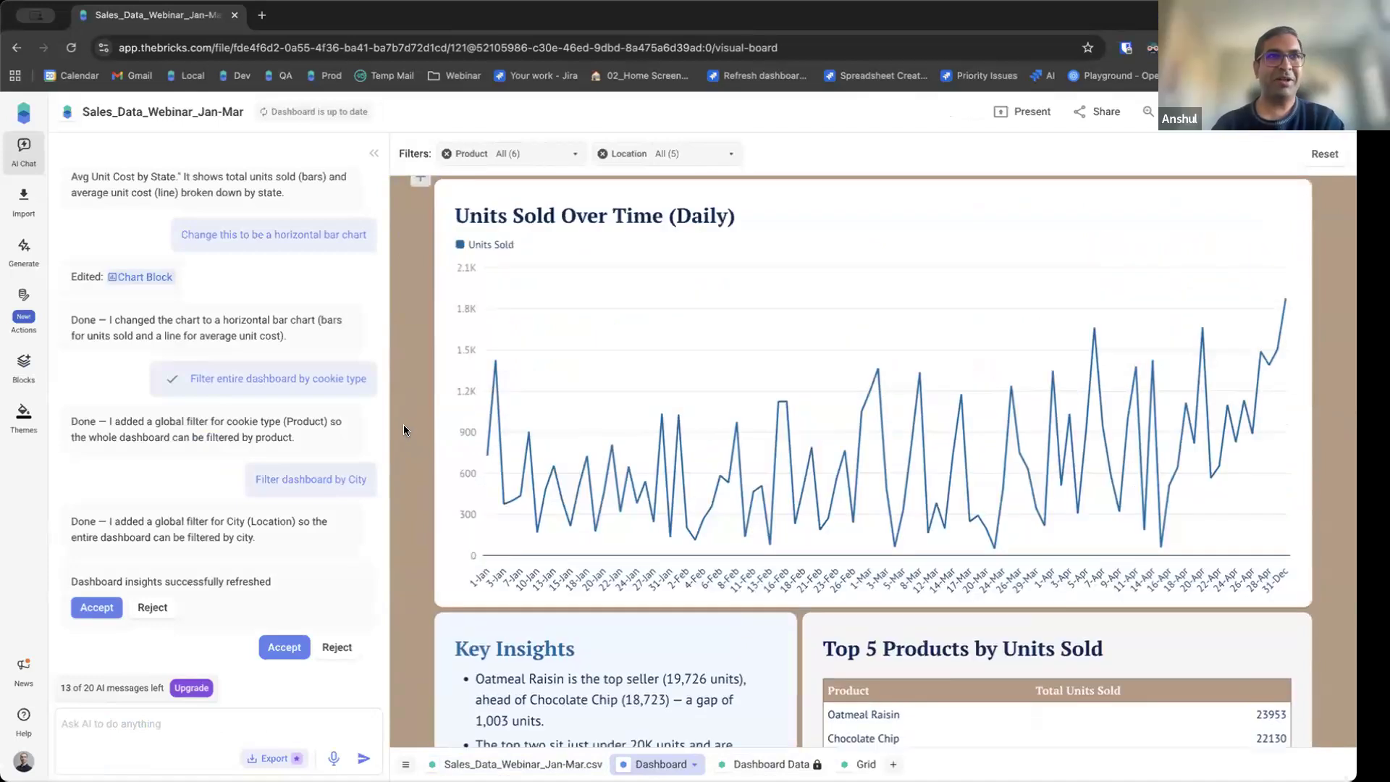
scroll(403, 430, "up", 4)
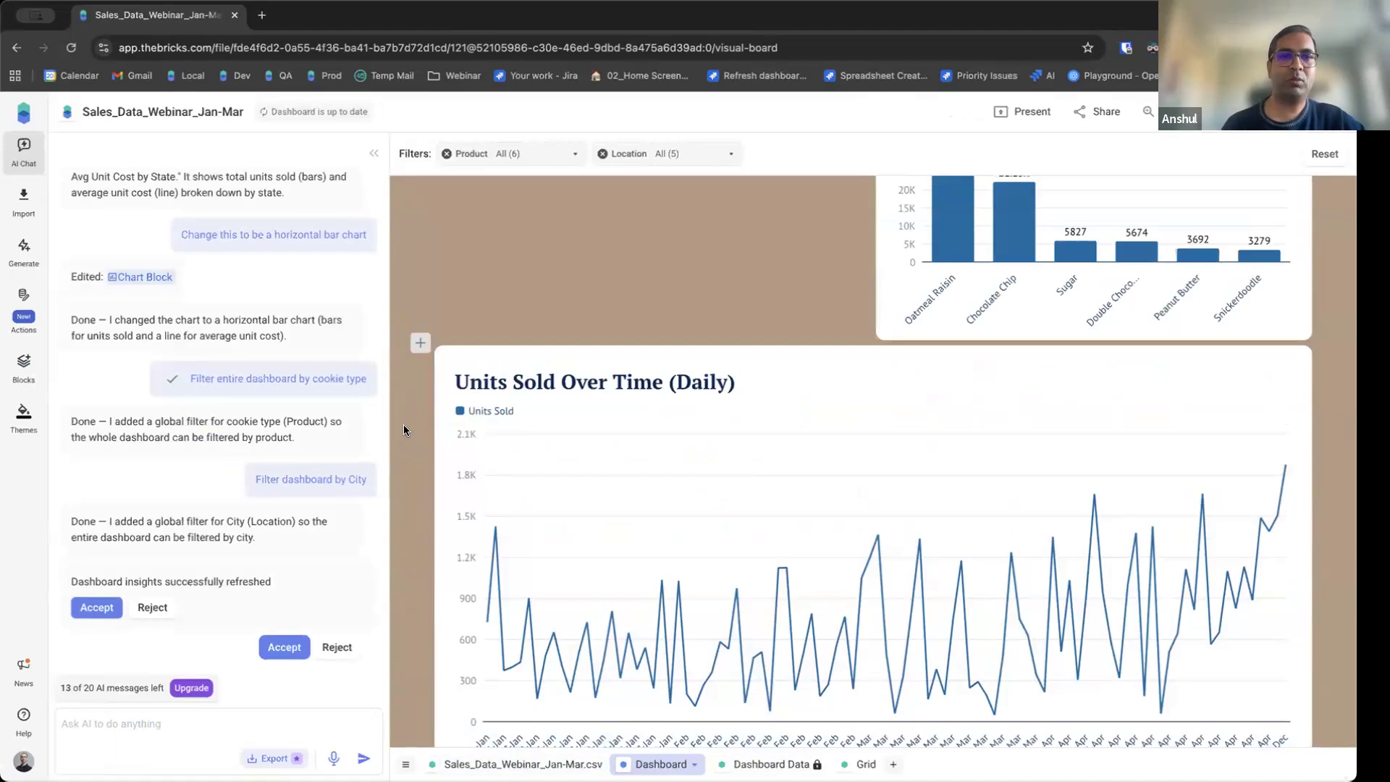
scroll(403, 430, "down", 1)
scroll(404, 429, "up", 6)
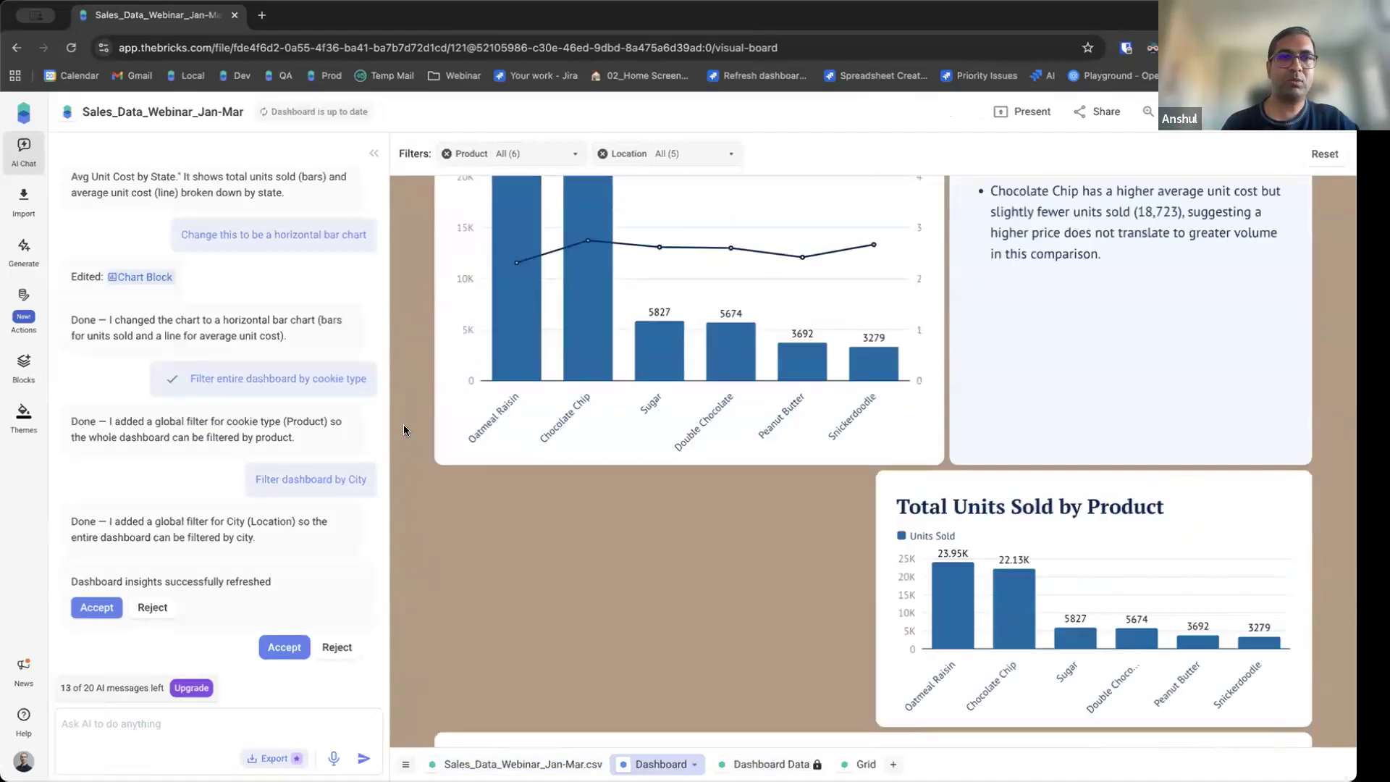
scroll(401, 424, "down", 2)
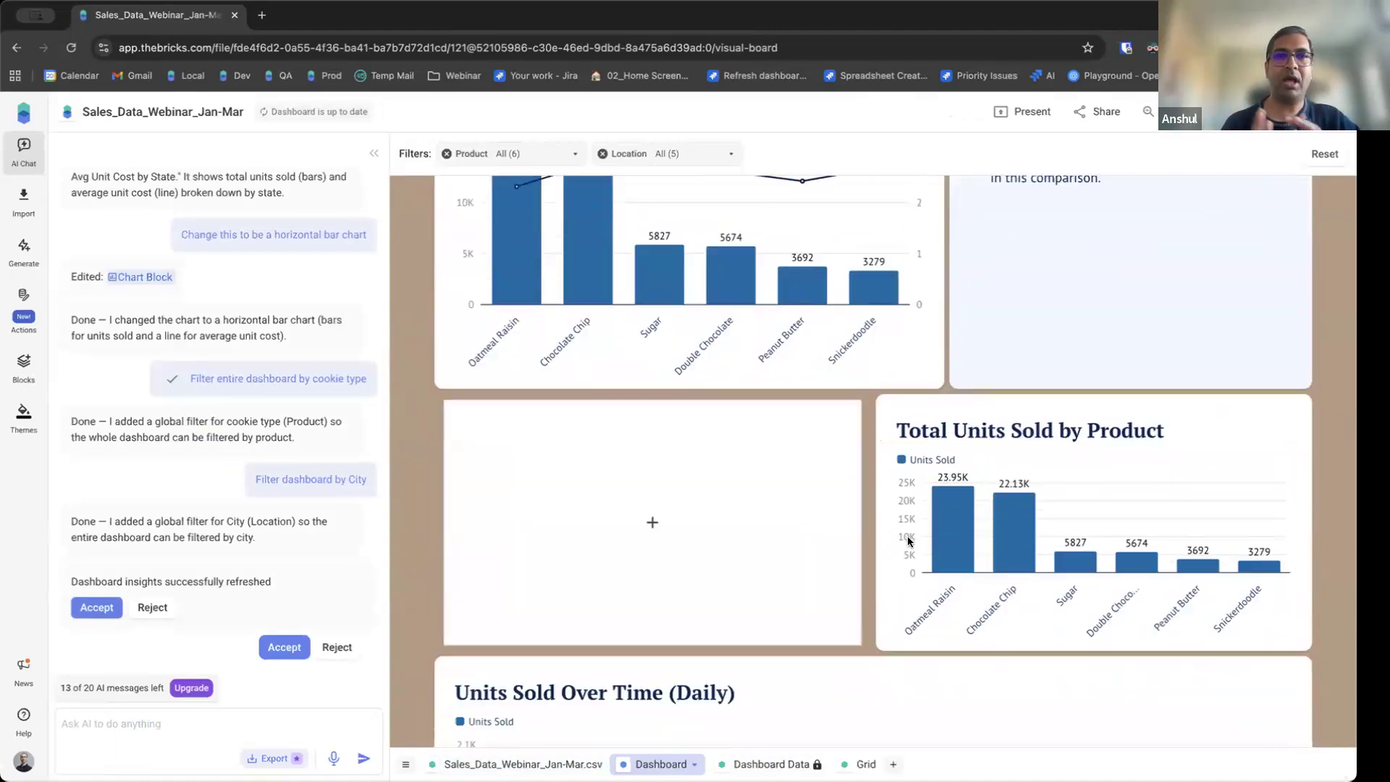
left_click(925, 539)
left_click_drag(839, 541, 437, 549)
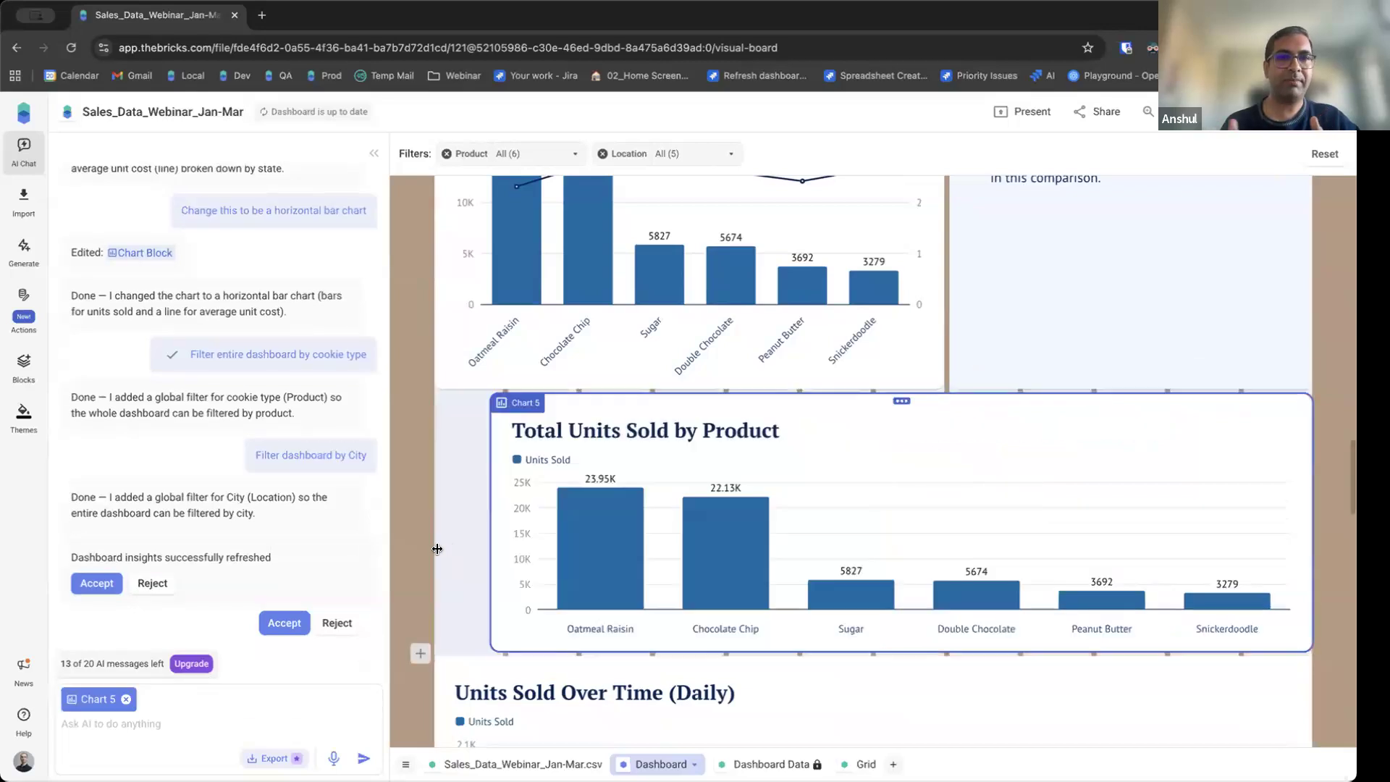
left_click(415, 486)
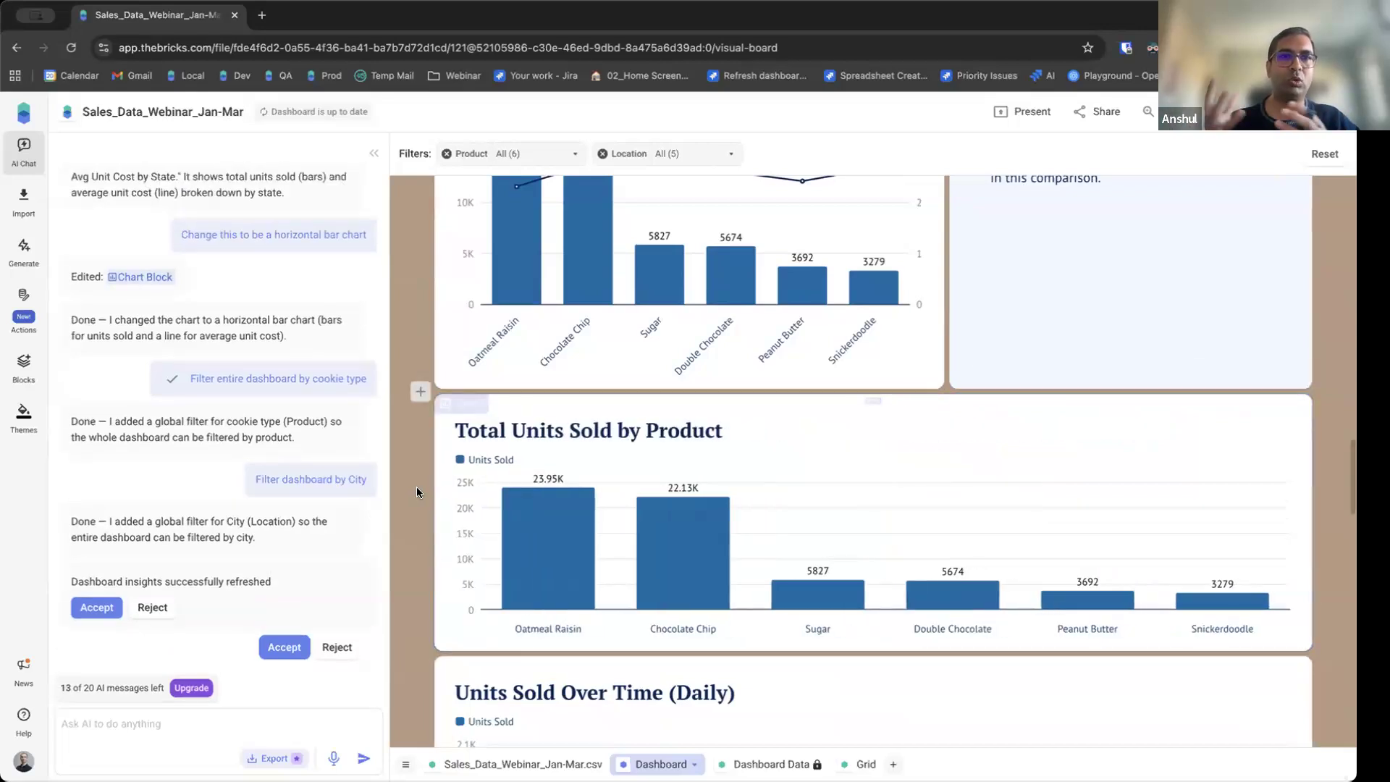
Remove the Location and Product global filters from the dashboard.
scroll(415, 486, "down", 1)
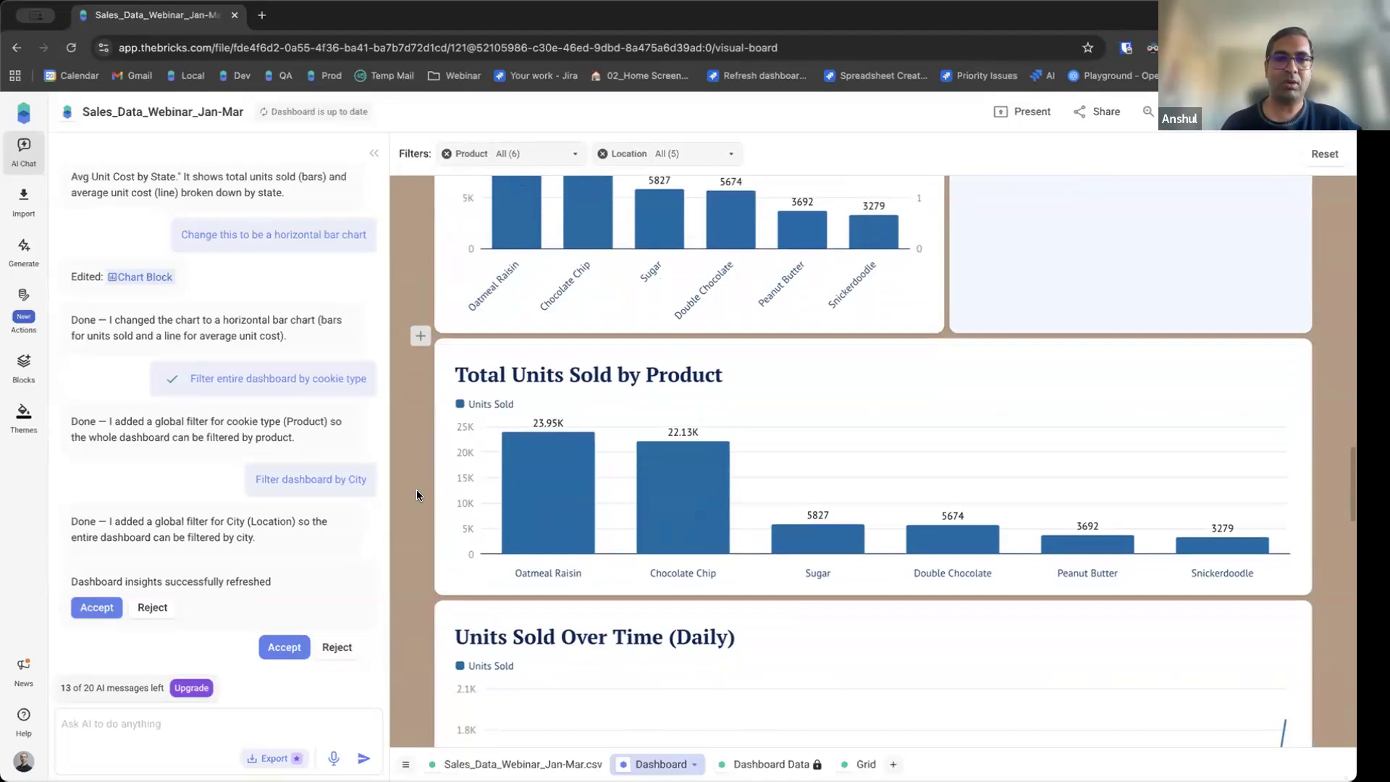
scroll(403, 489, "up", 8)
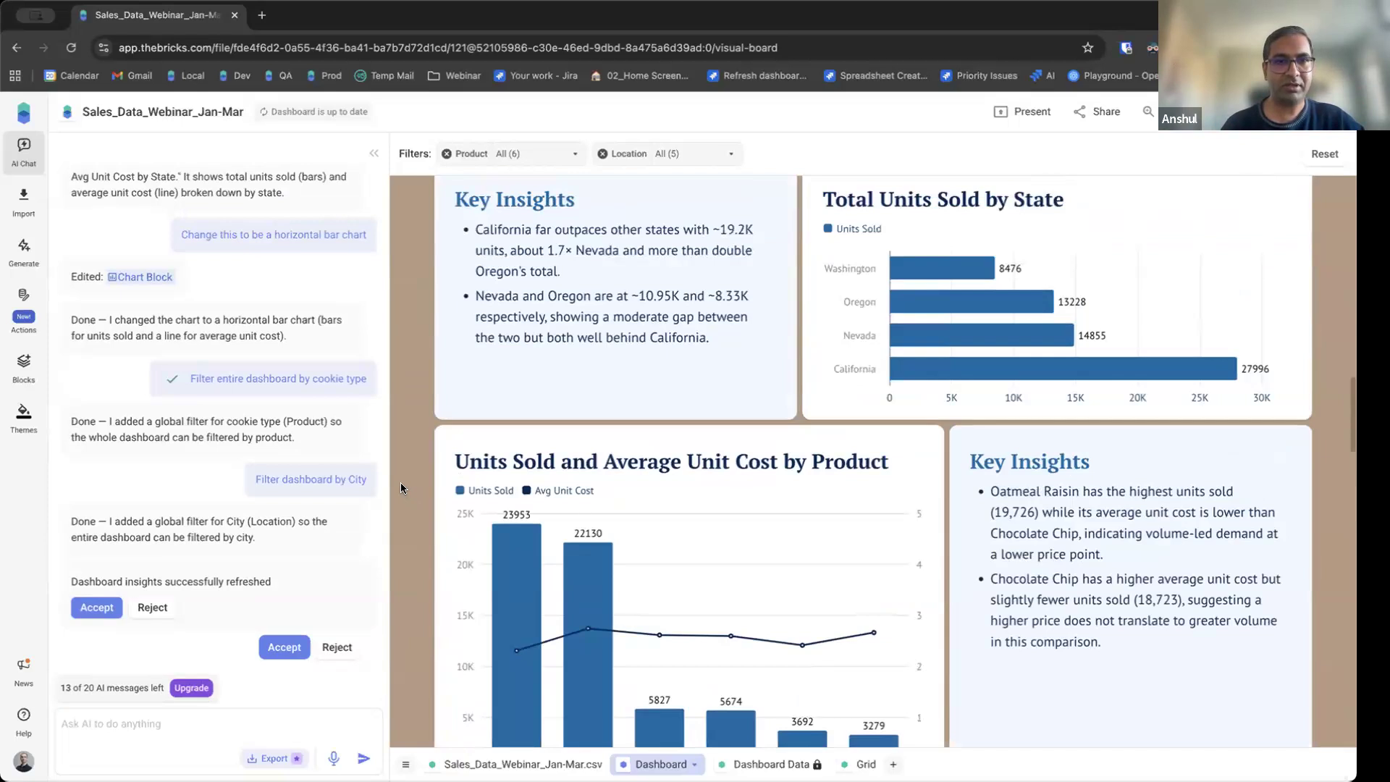
scroll(397, 488, "up", 7)
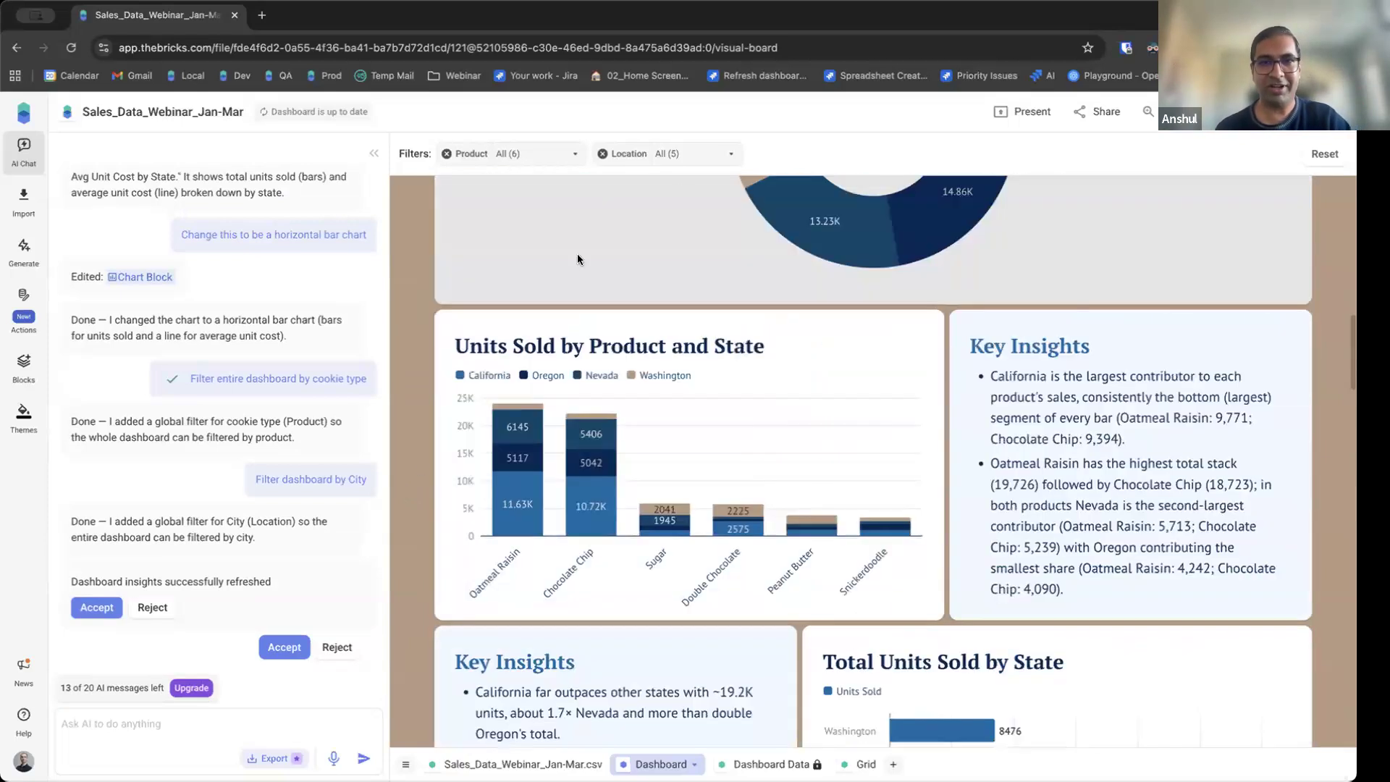
left_click(600, 154)
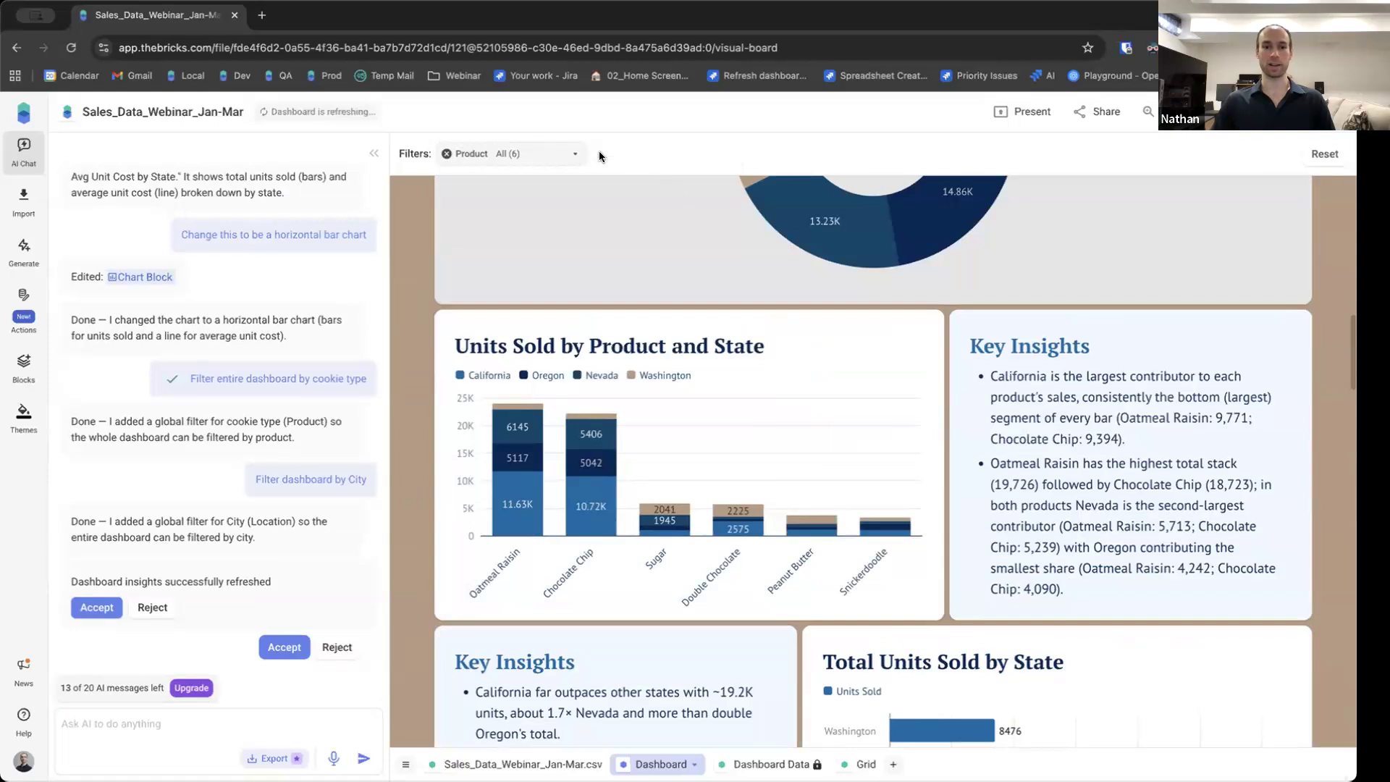
left_click(447, 155)
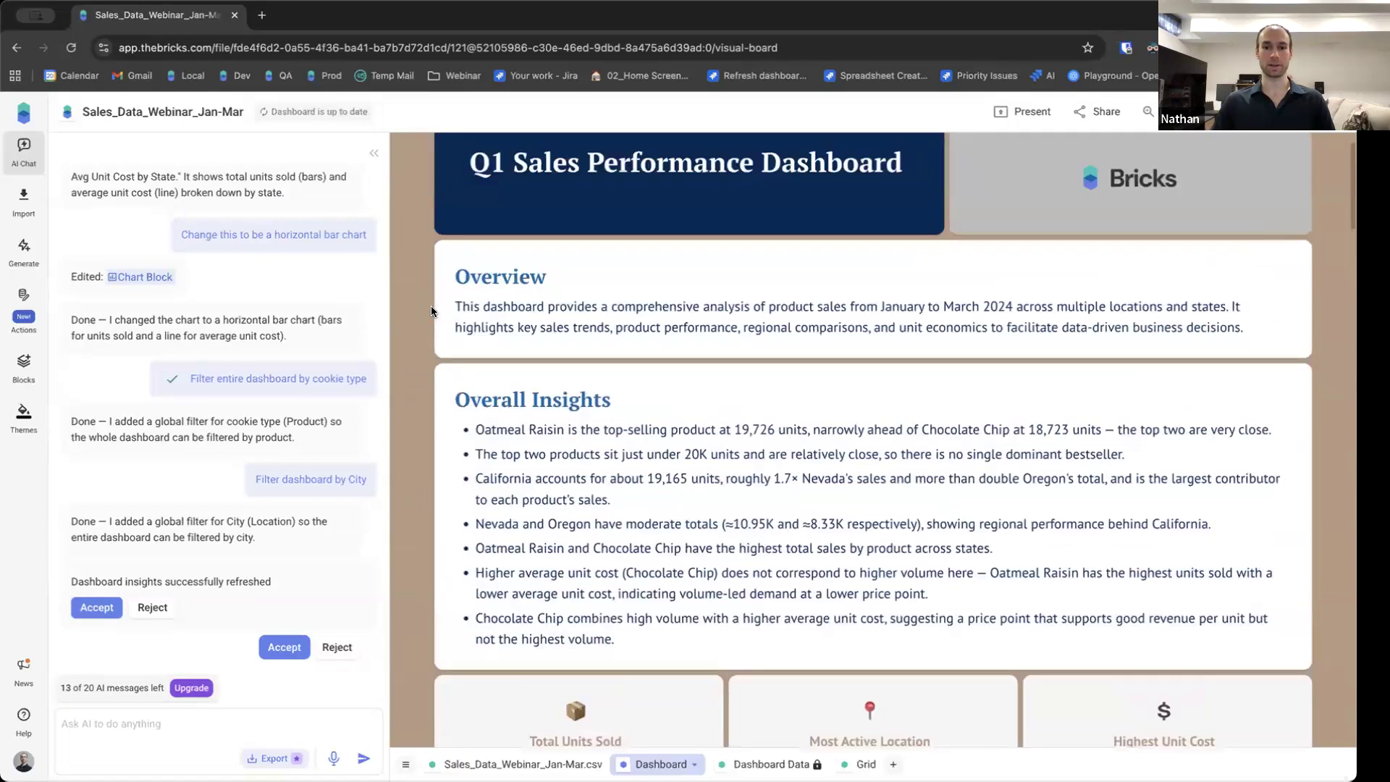
Build a new dashboard with the same layout from new source data using the Reuse dashboard action.
scroll(423, 313, "down", 3)
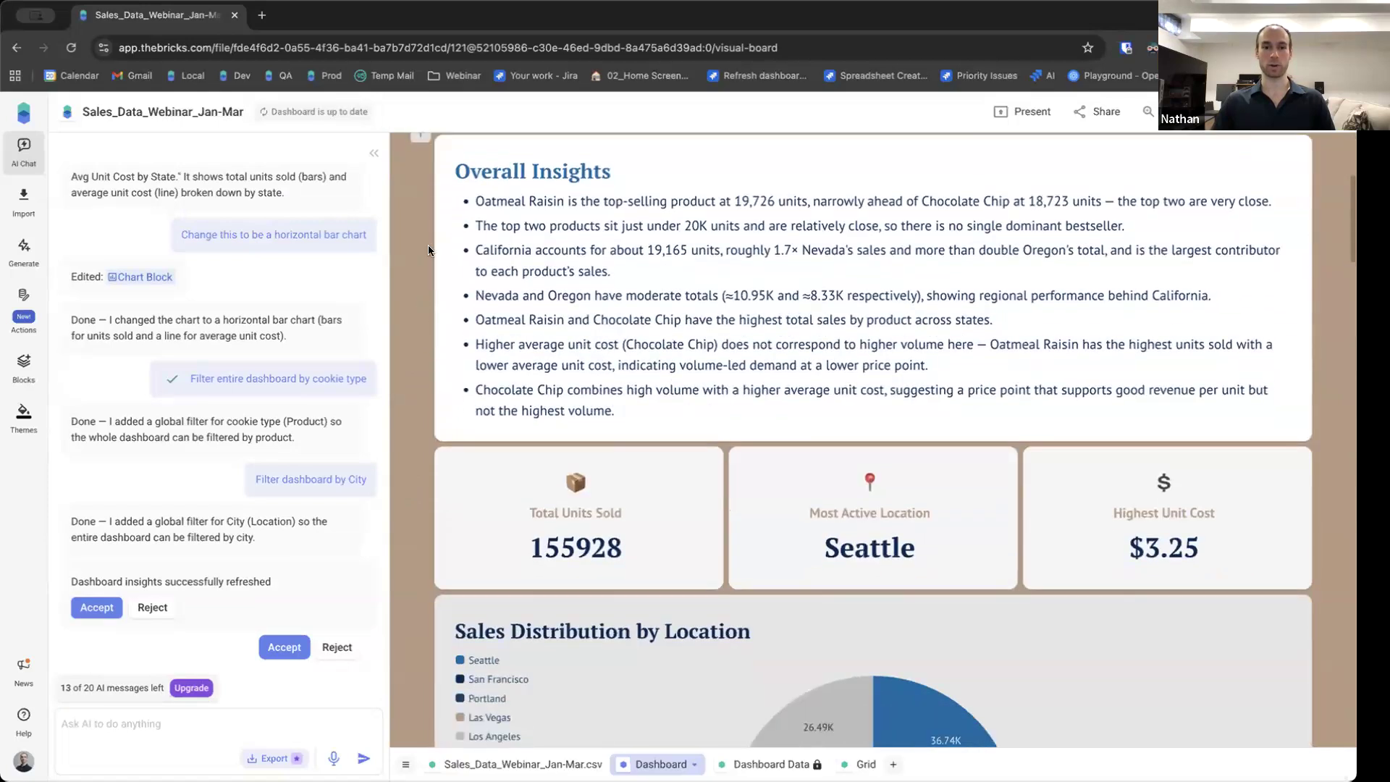
scroll(415, 337, "down", 3)
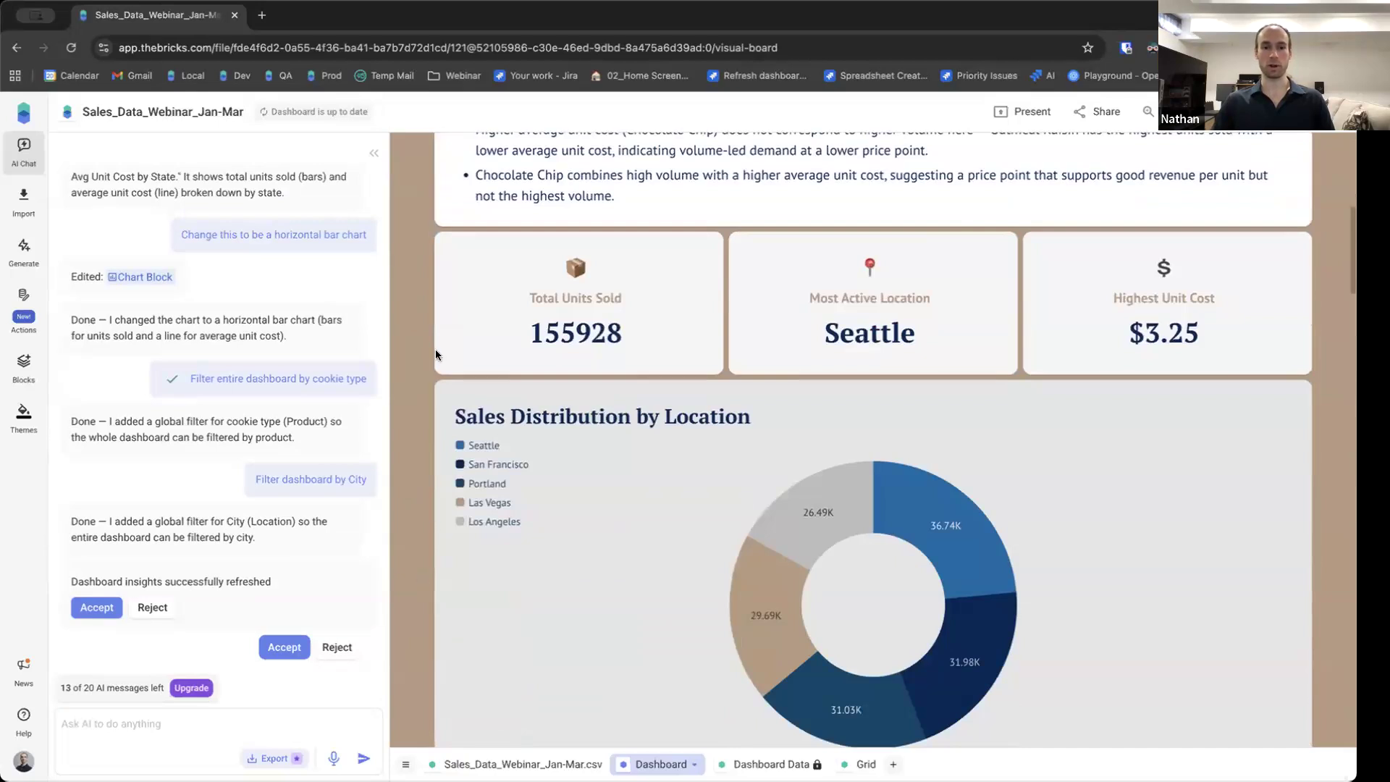
scroll(521, 613, "up", 7)
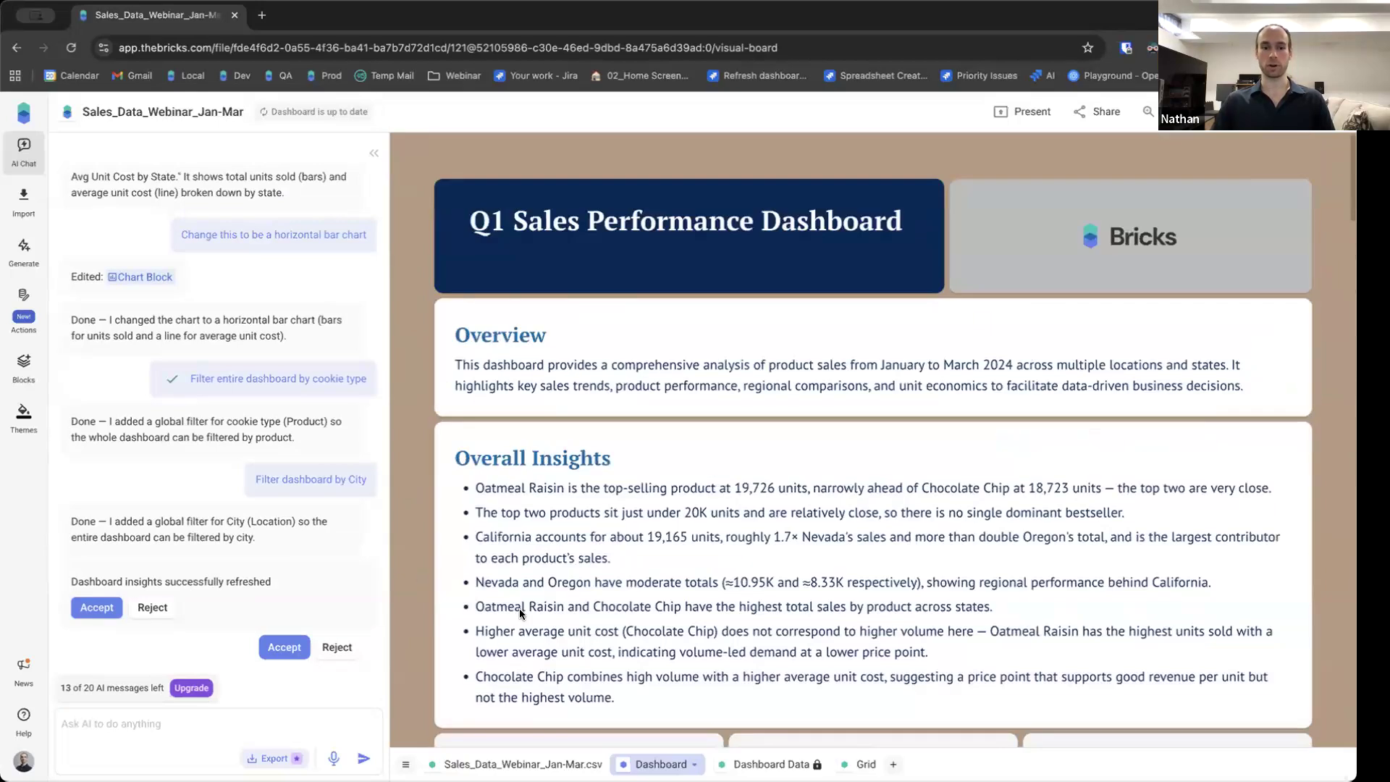
left_click(548, 764)
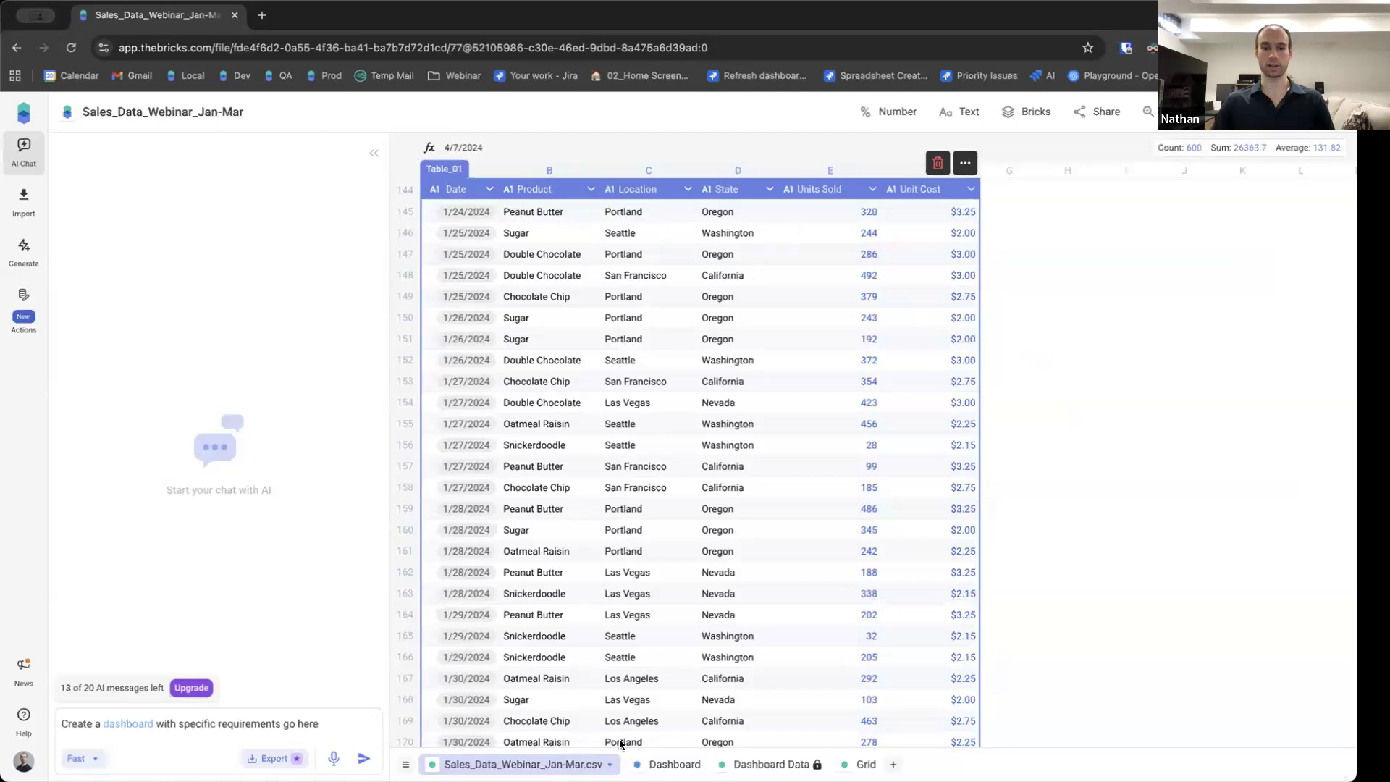
left_click(669, 765)
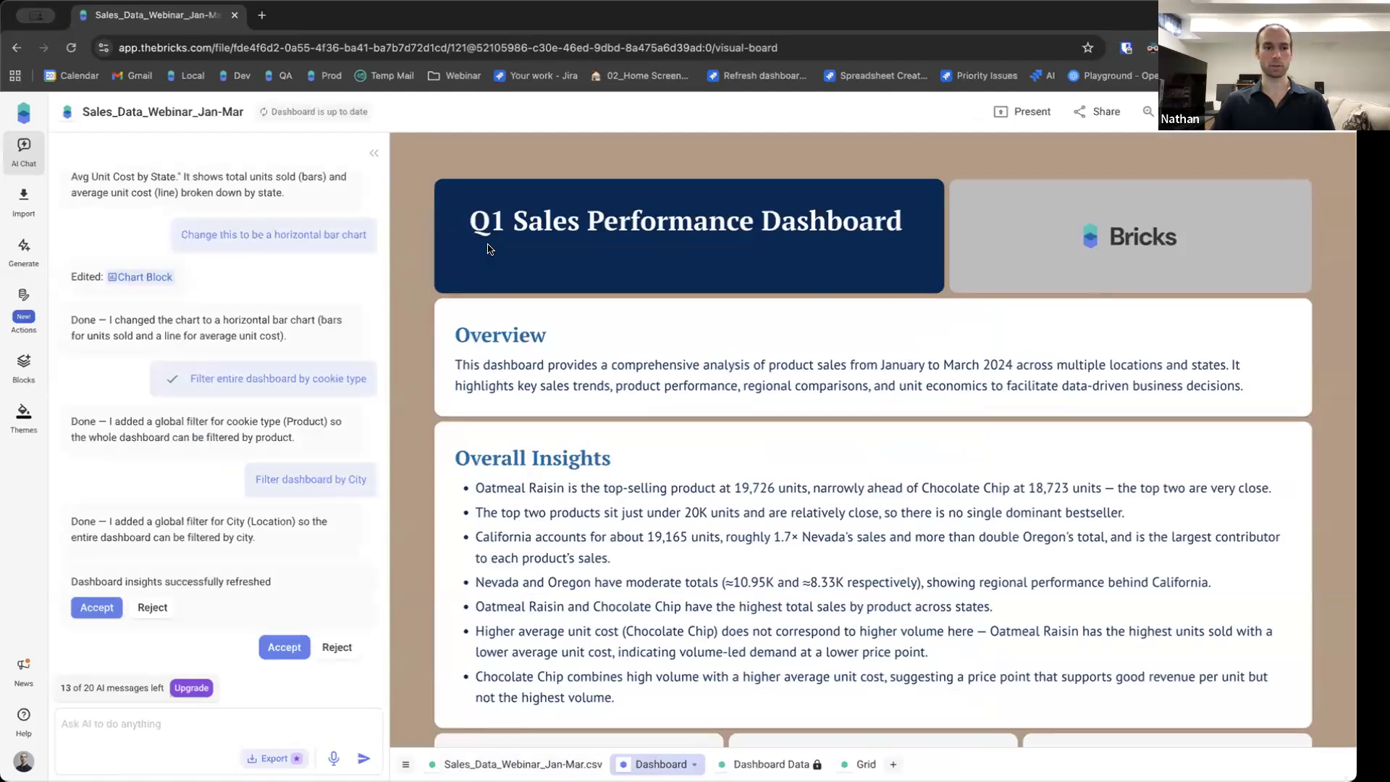
left_click(21, 308)
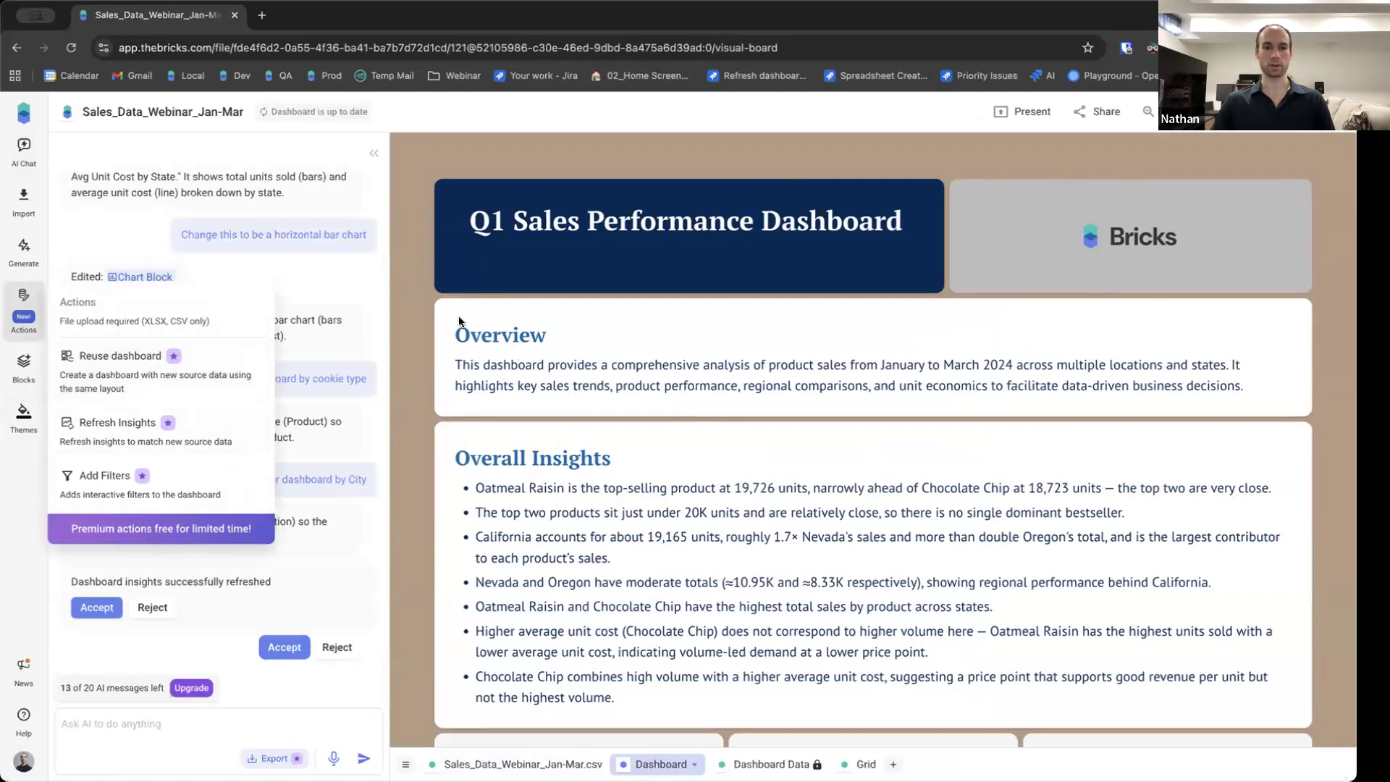
left_click(110, 372)
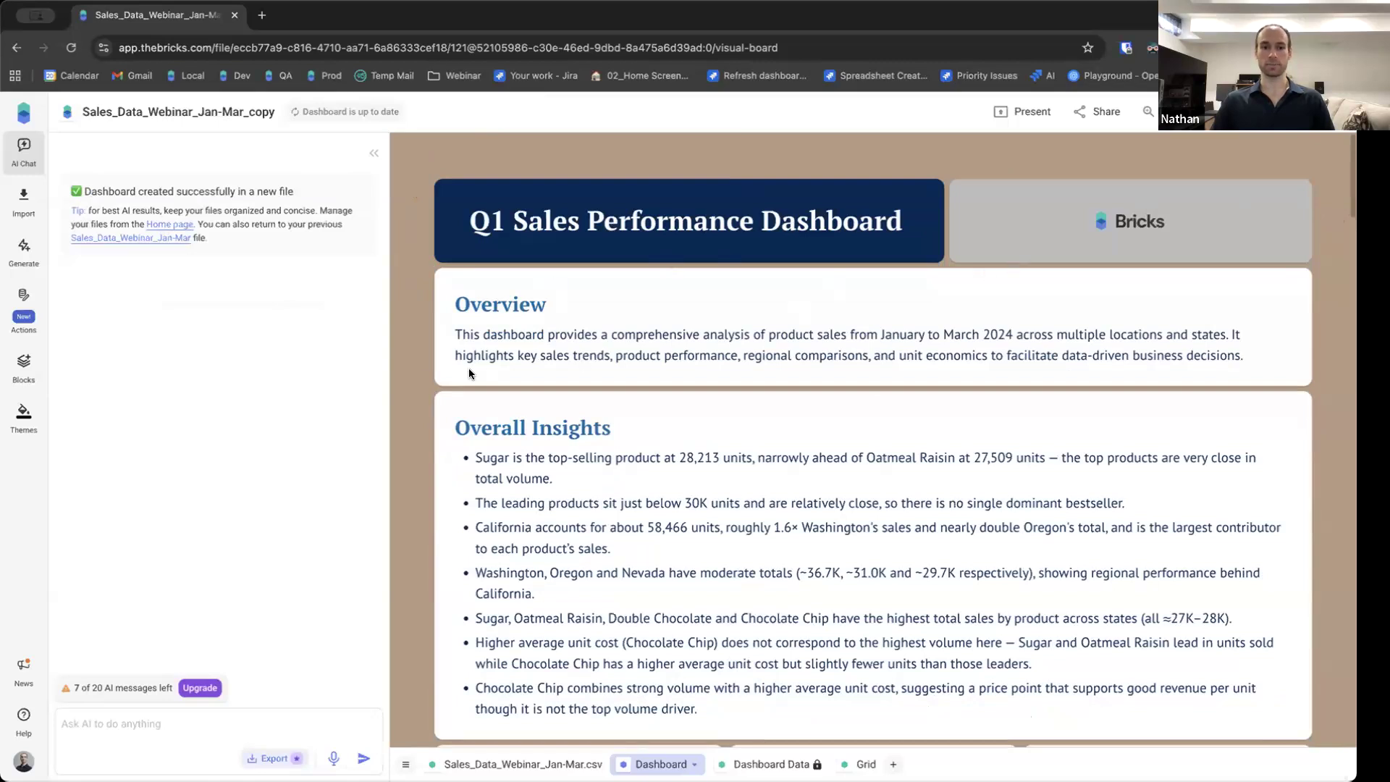
Scroll through the reused dashboard's insights, KPI cards and charts built from the new data.
scroll(420, 371, "down", 3)
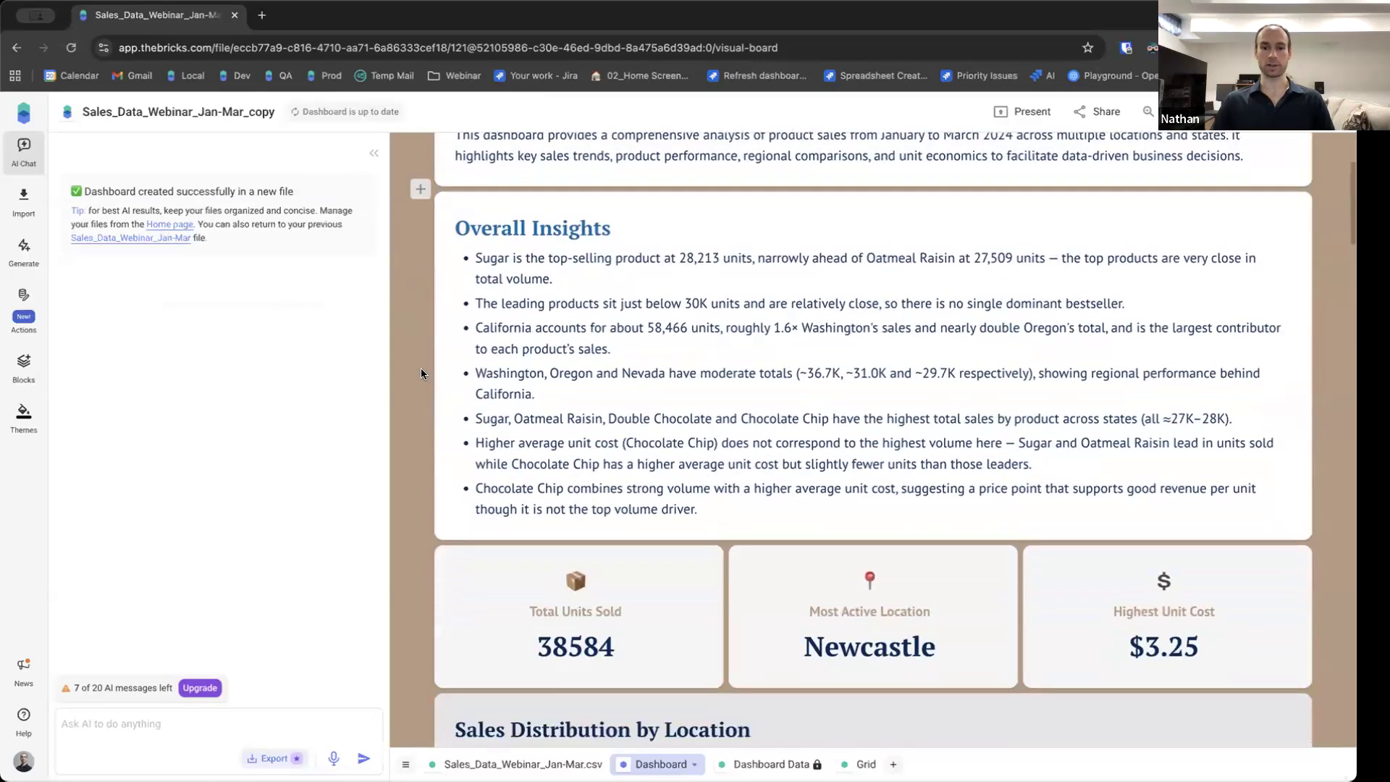
scroll(421, 373, "down", 2)
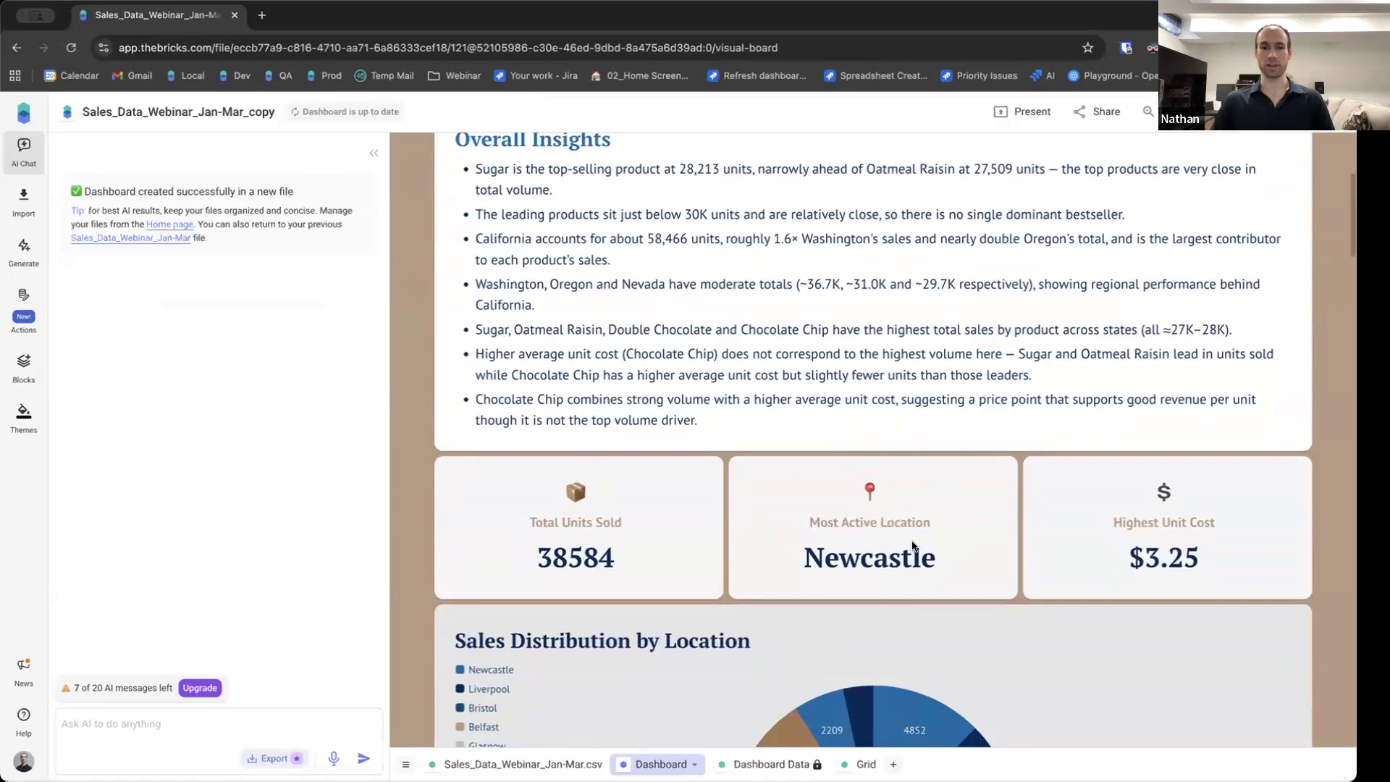
scroll(875, 535, "down", 1)
scroll(877, 536, "up", 5)
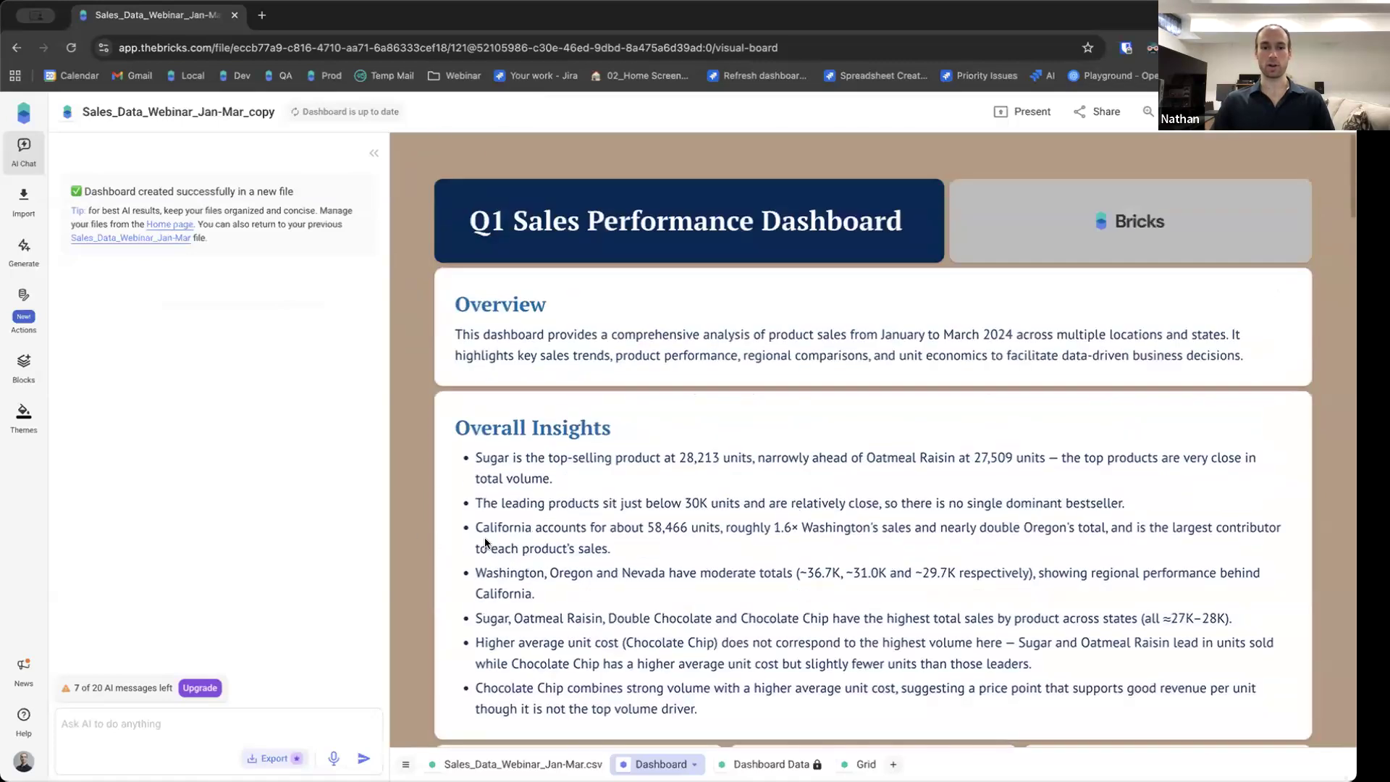
scroll(784, 436, "down", 1)
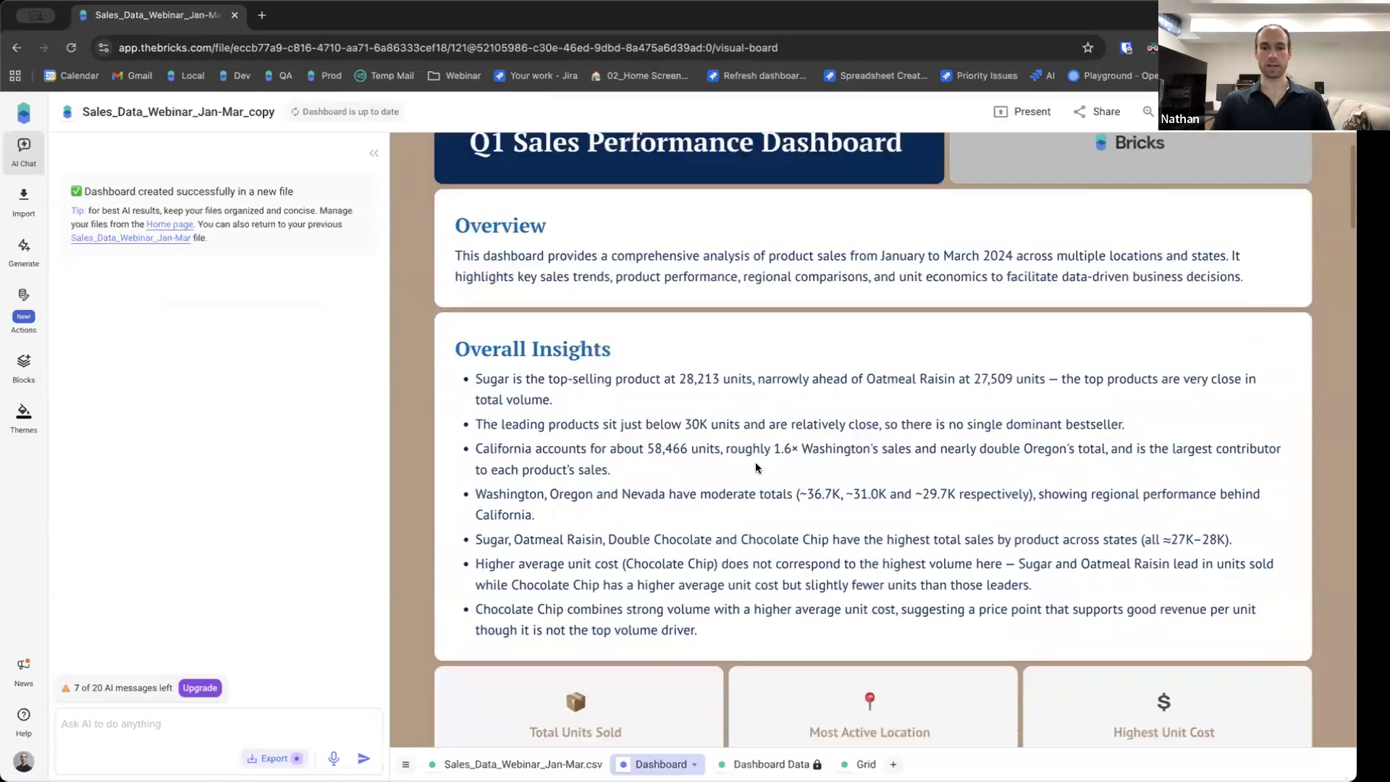
scroll(753, 469, "down", 10)
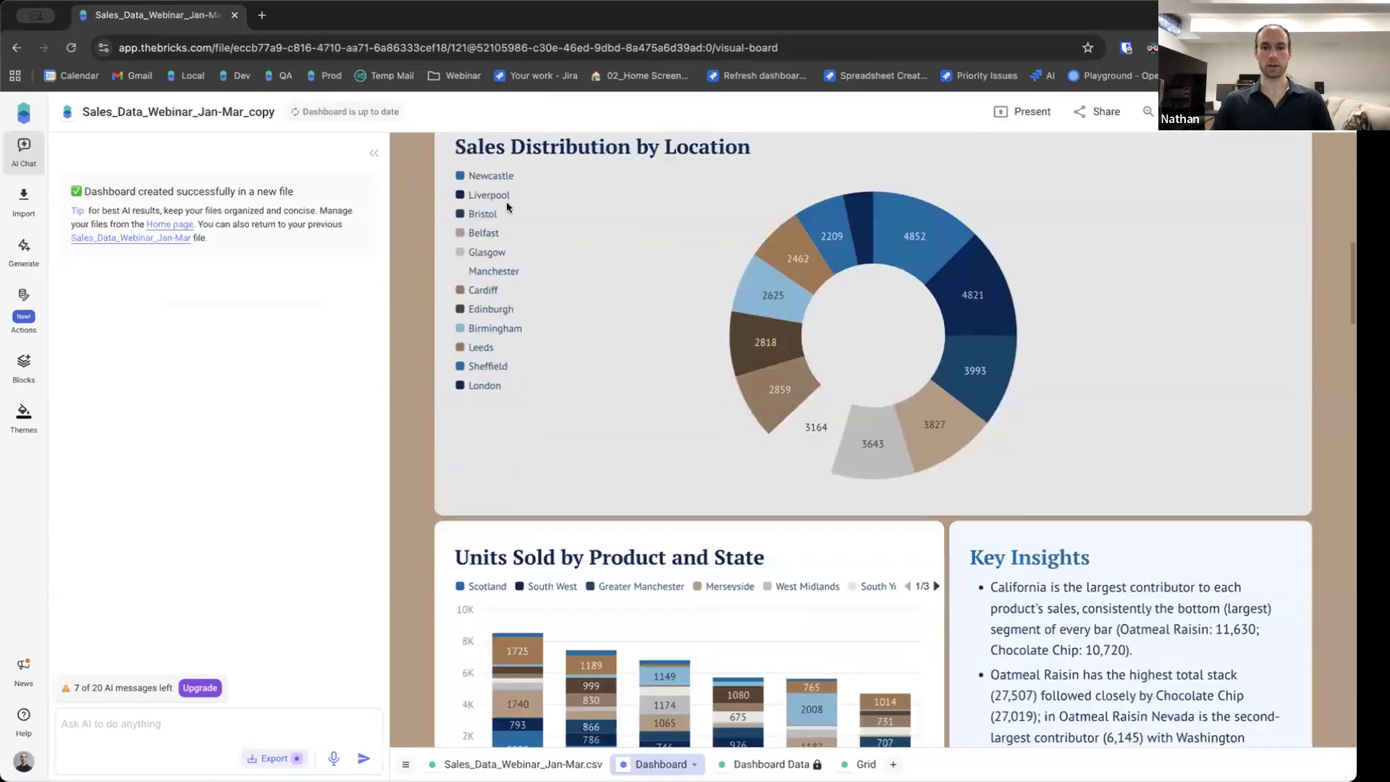
scroll(609, 347, "up", 1)
scroll(609, 347, "down", 3)
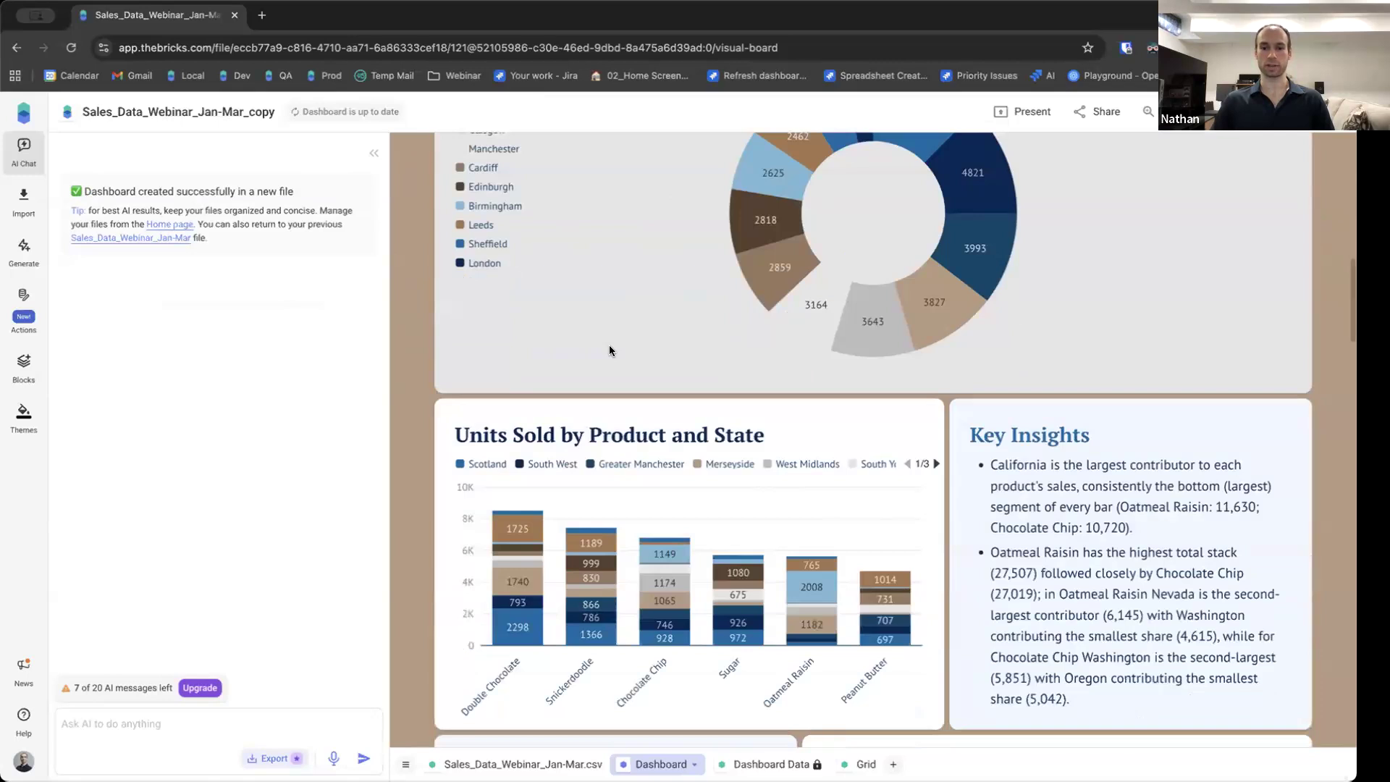
scroll(609, 350, "up", 1)
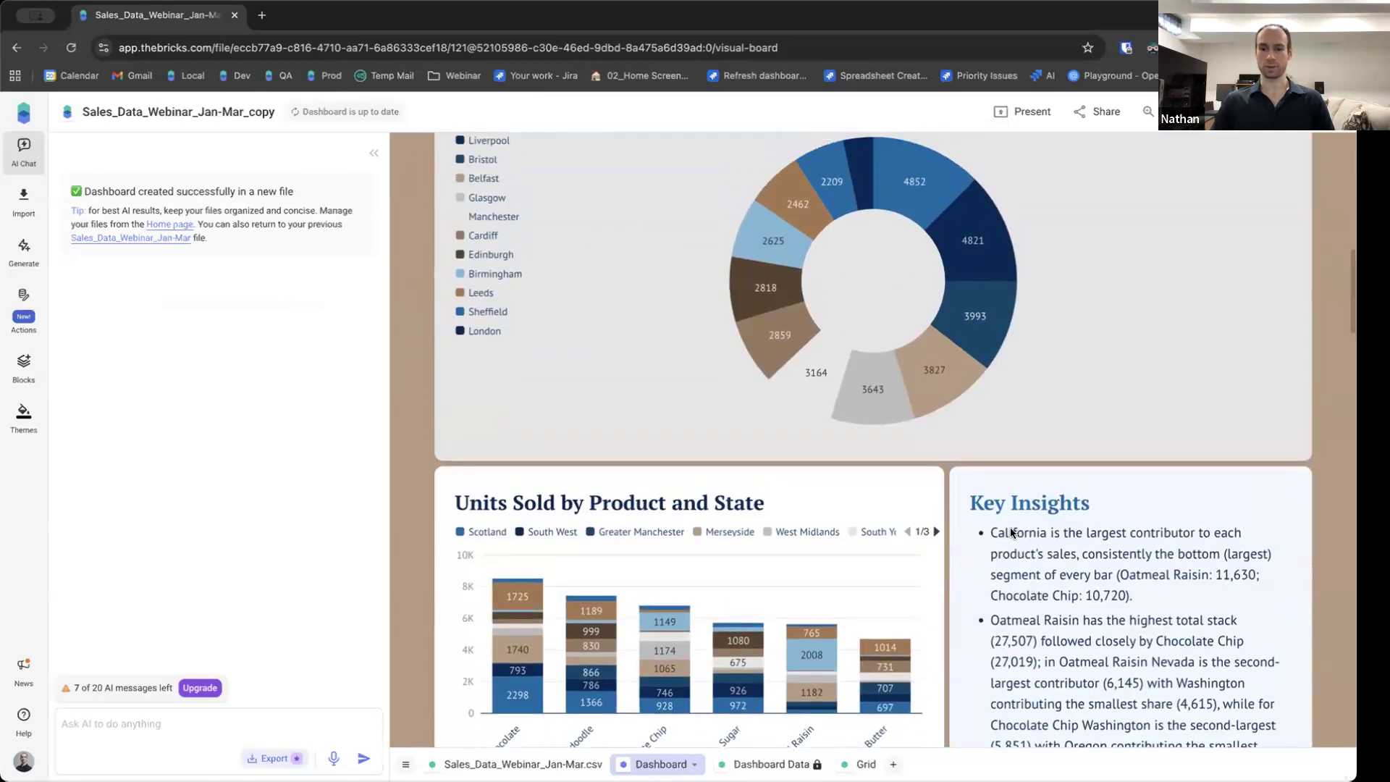
scroll(680, 516, "up", 3)
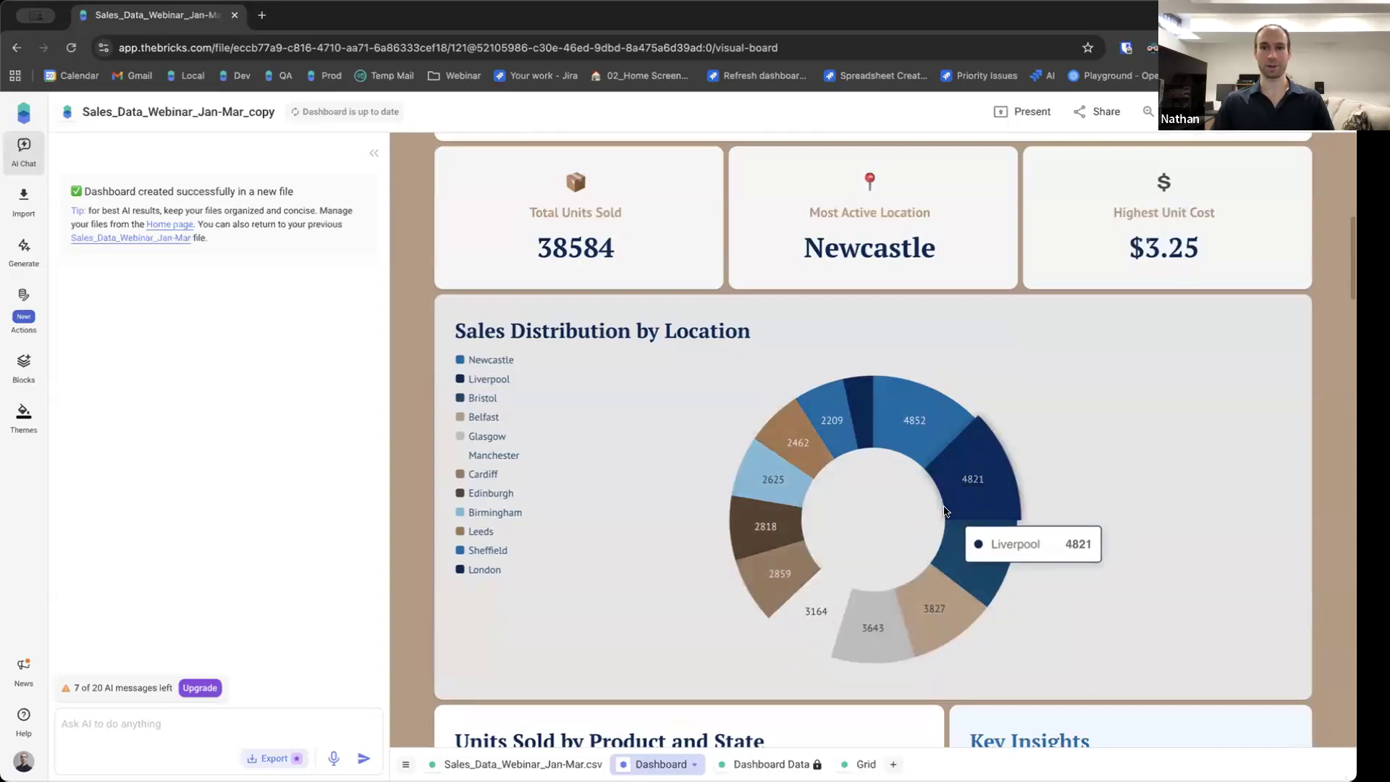
scroll(448, 586, "down", 6)
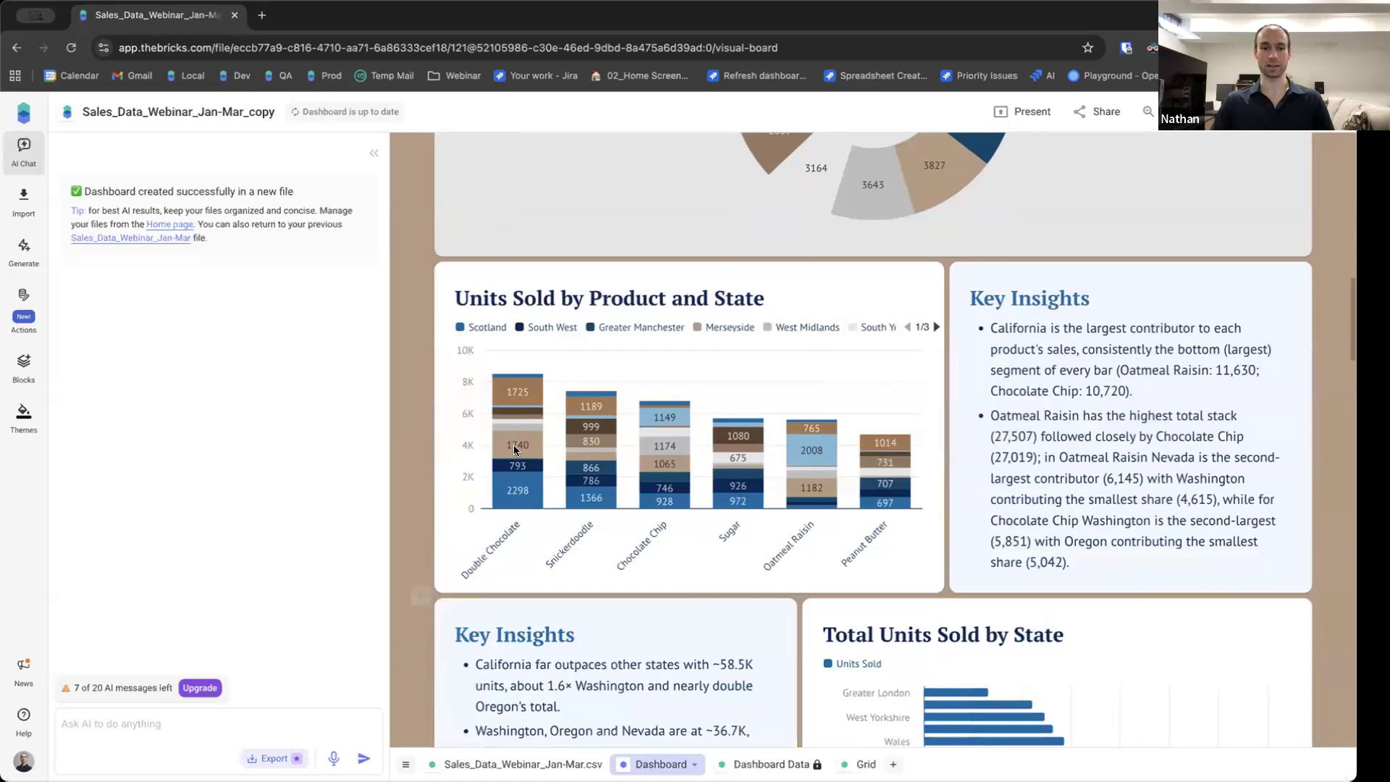
scroll(521, 524, "down", 2)
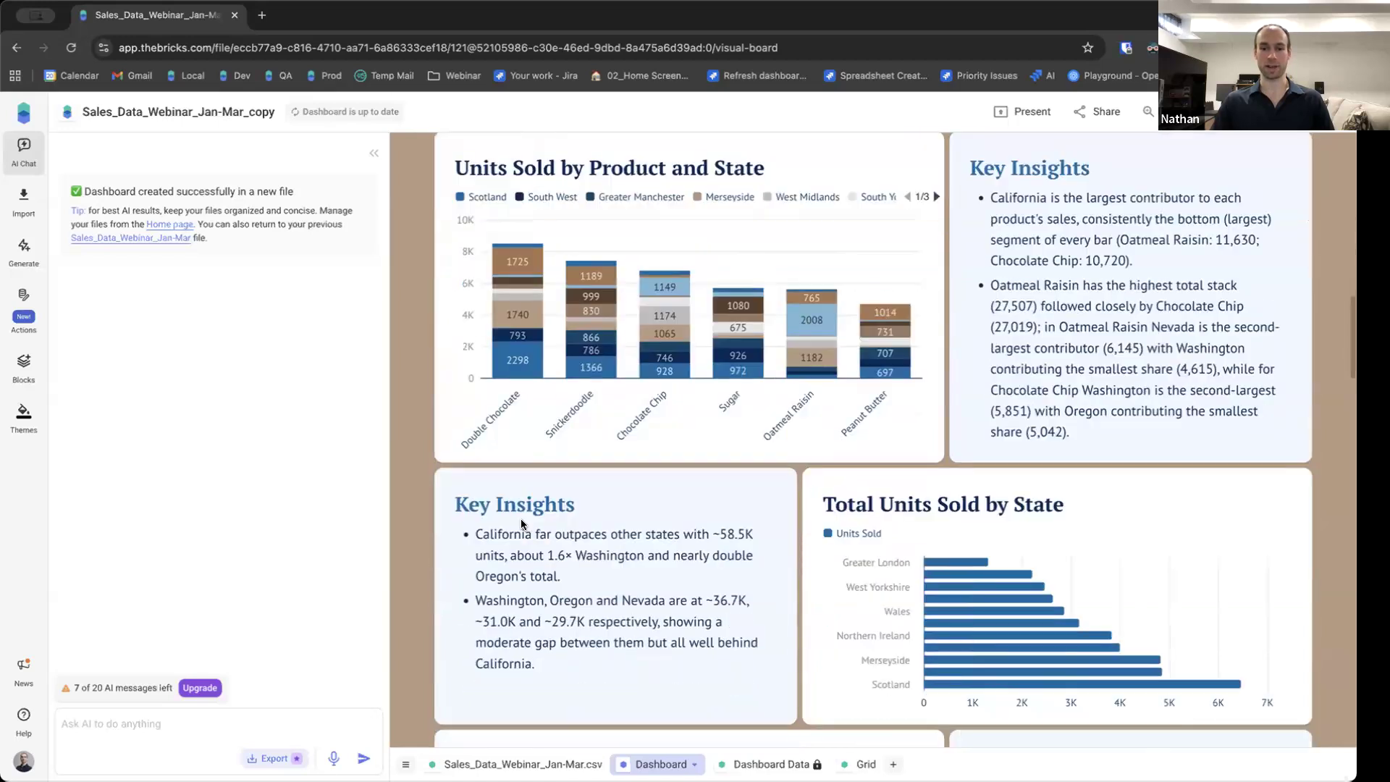
scroll(984, 419, "down", 2)
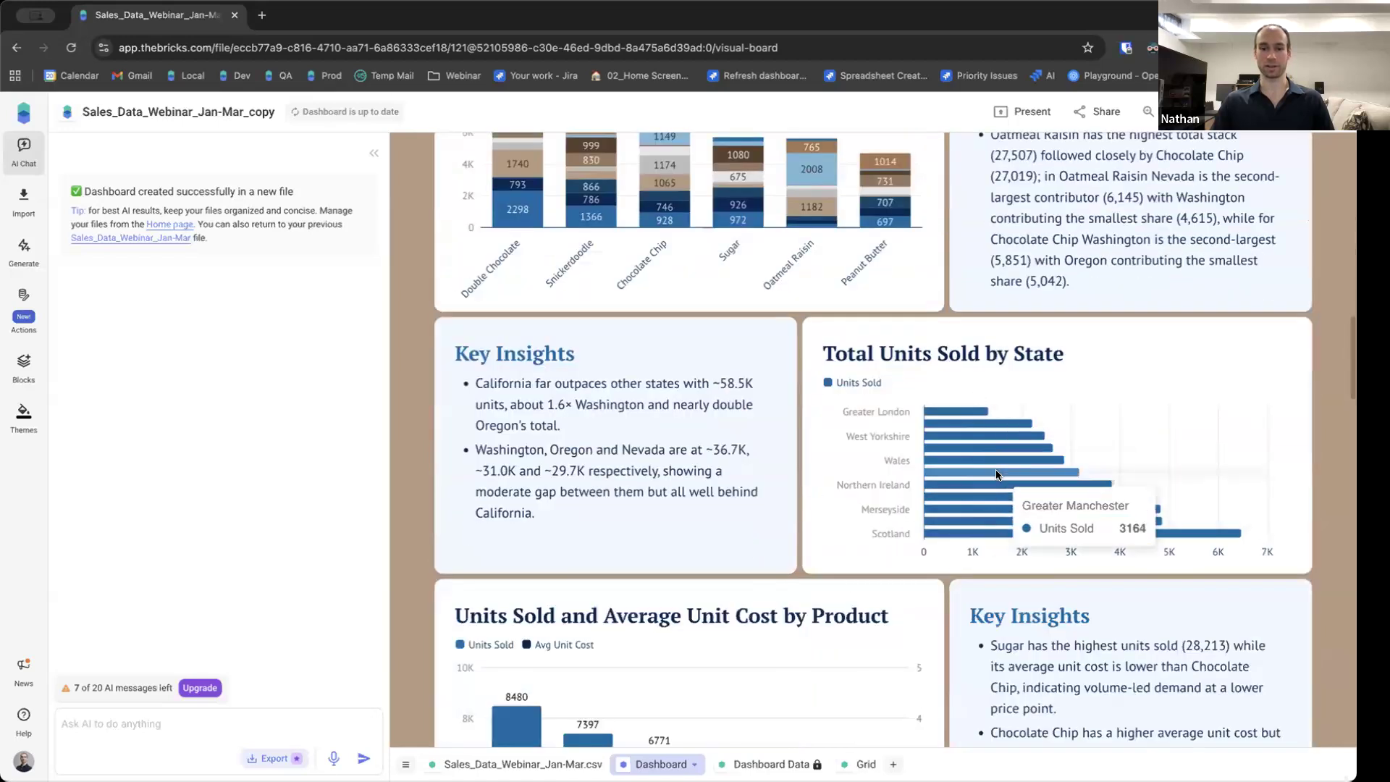
scroll(869, 500, "down", 1)
scroll(867, 498, "down", 5)
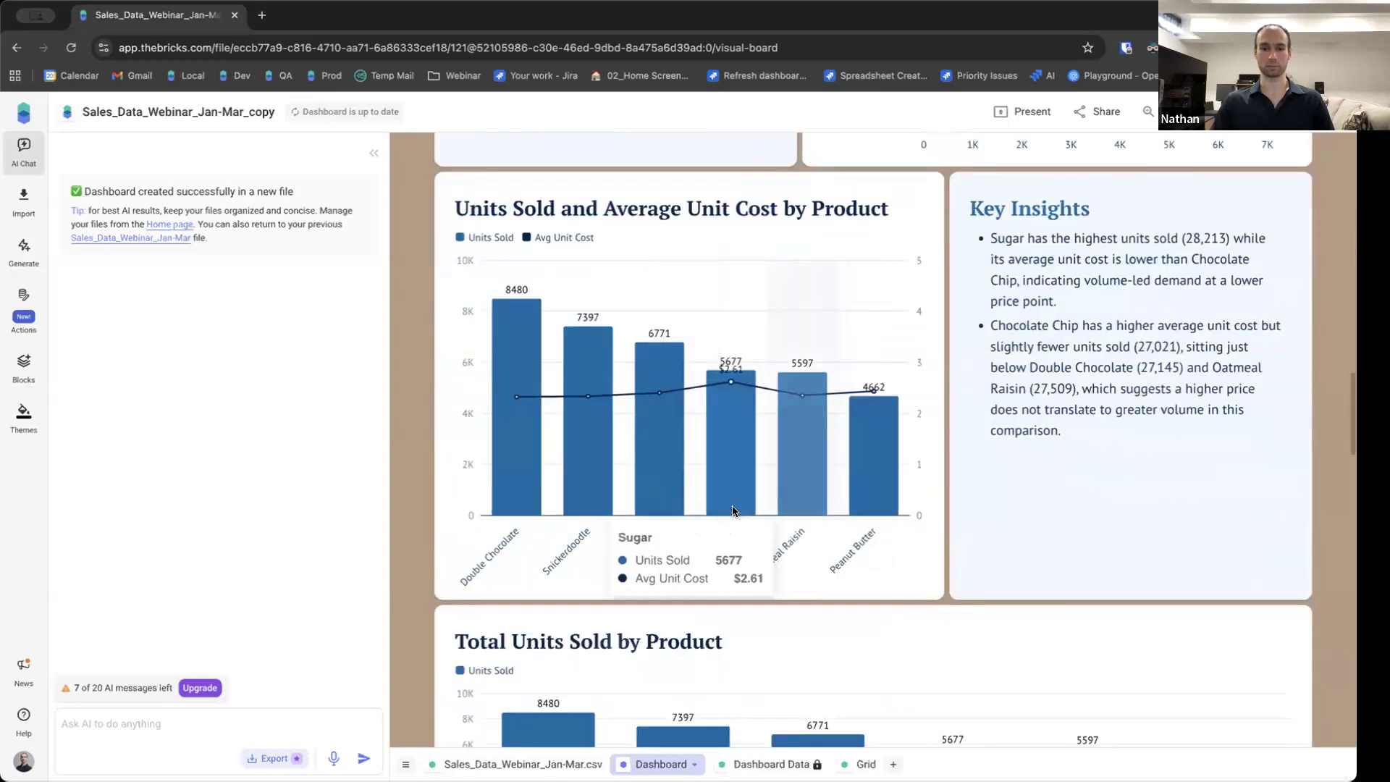
scroll(597, 412, "down", 1)
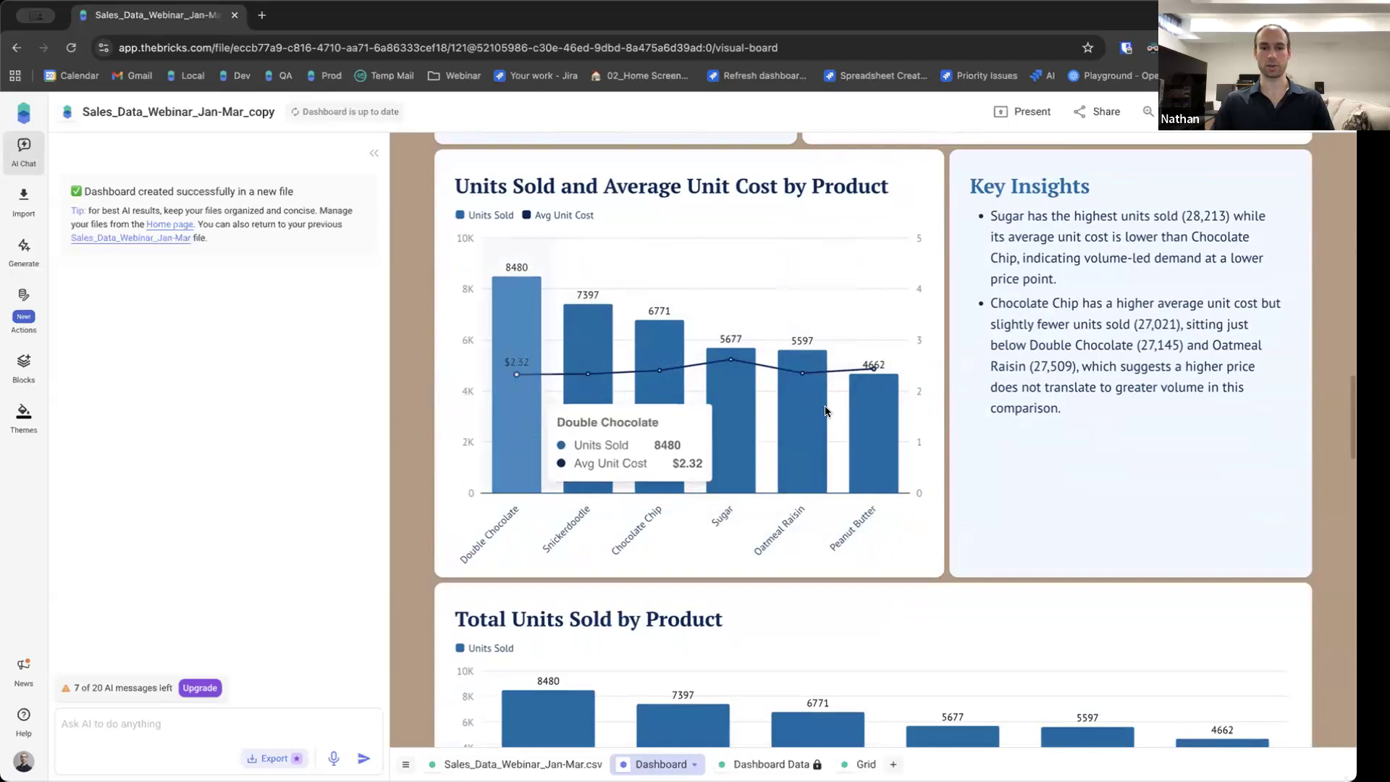
scroll(449, 478, "down", 2)
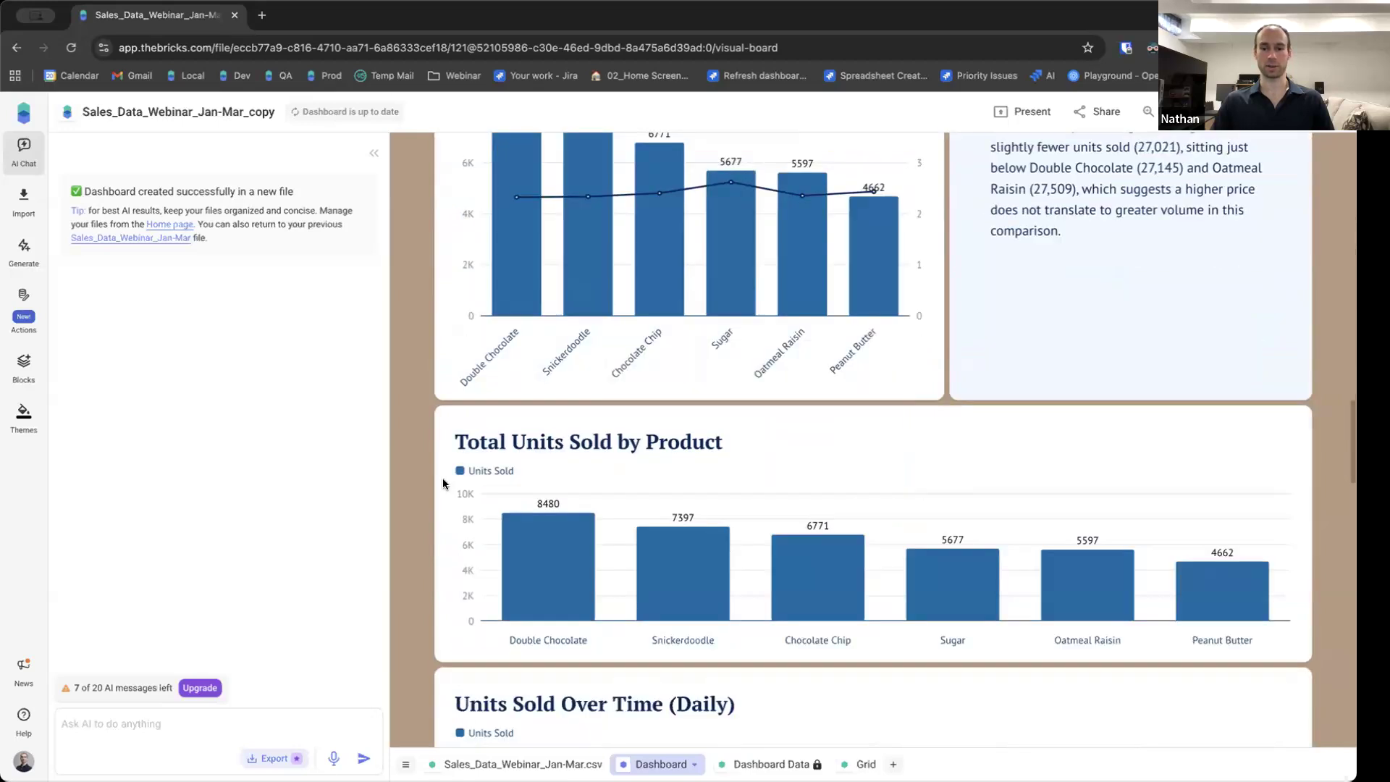
scroll(445, 483, "down", 3)
scroll(464, 474, "down", 2)
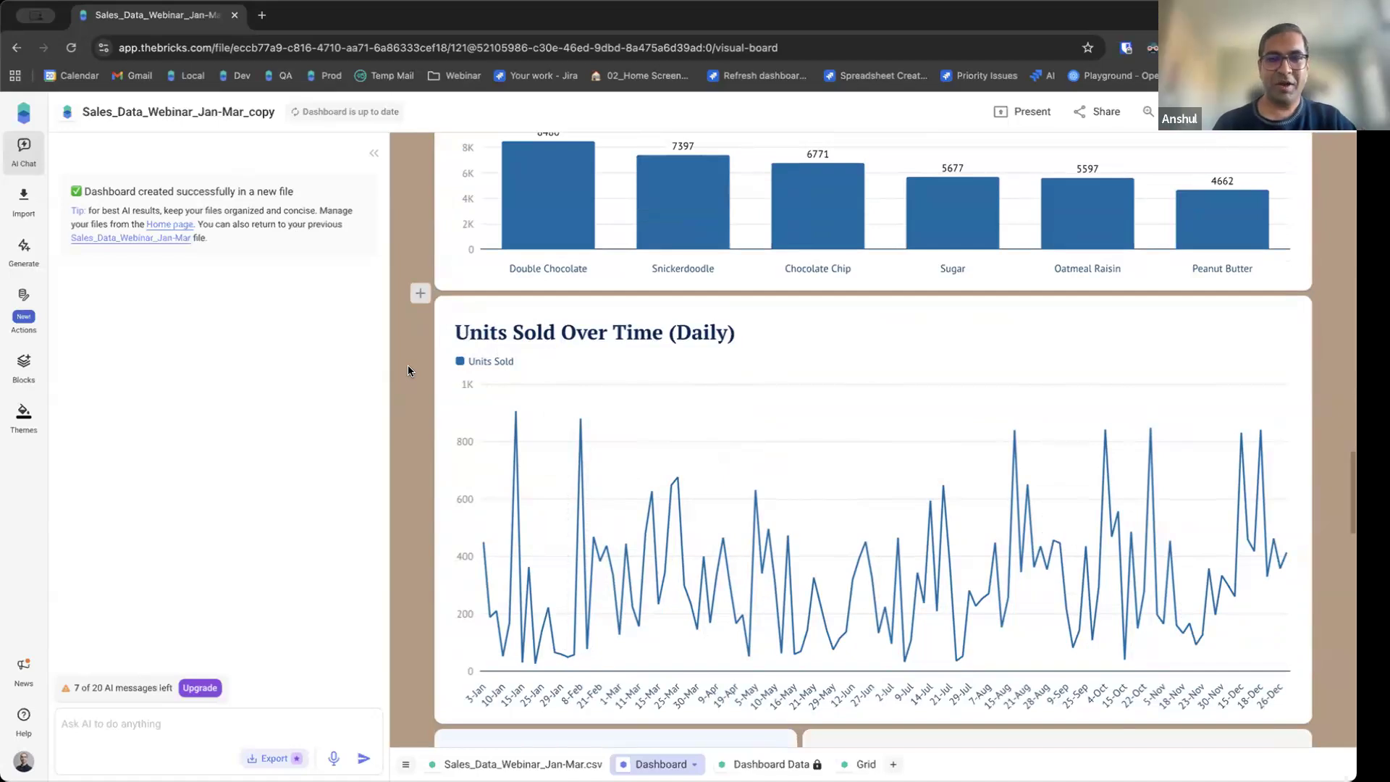
scroll(407, 371, "up", 3)
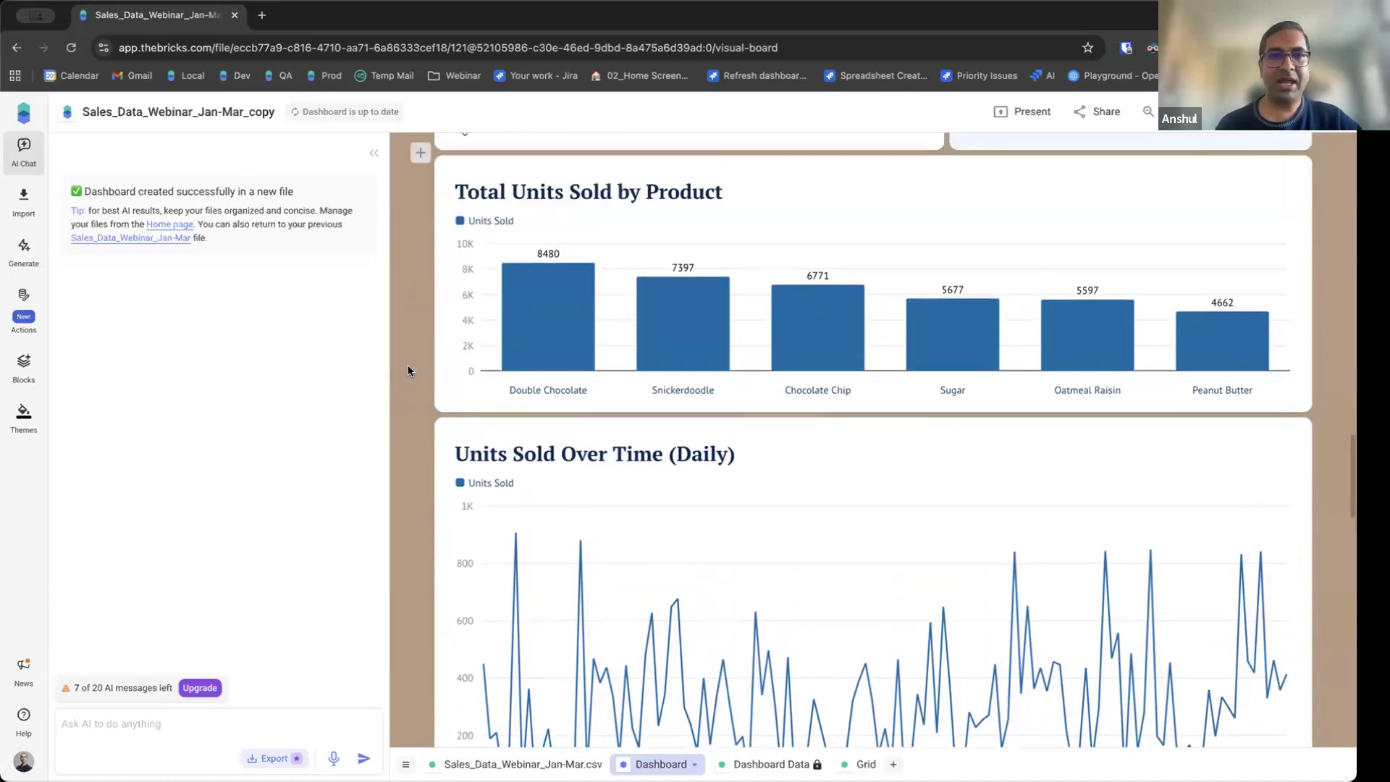
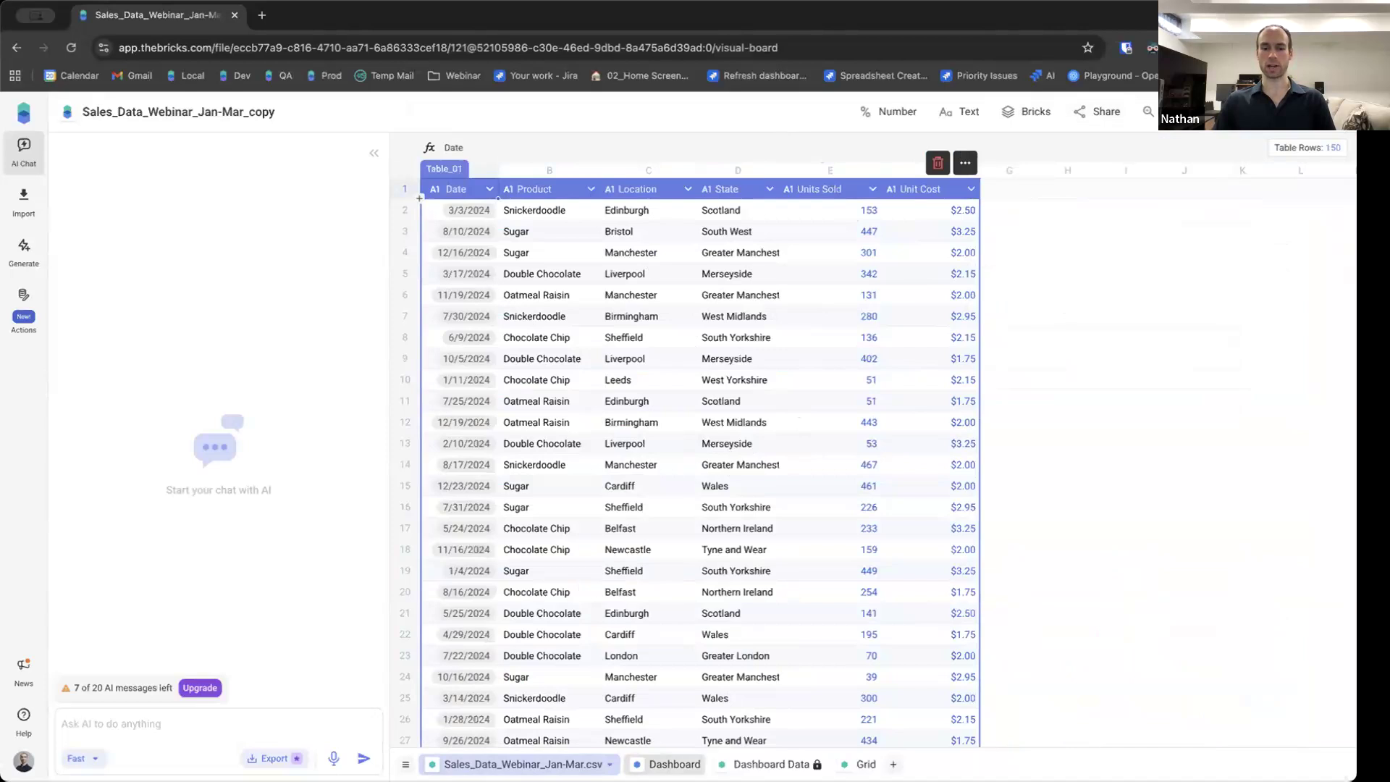
Open the copied dashboard's share and export options and close them again.
scroll(937, 381, "down", 10)
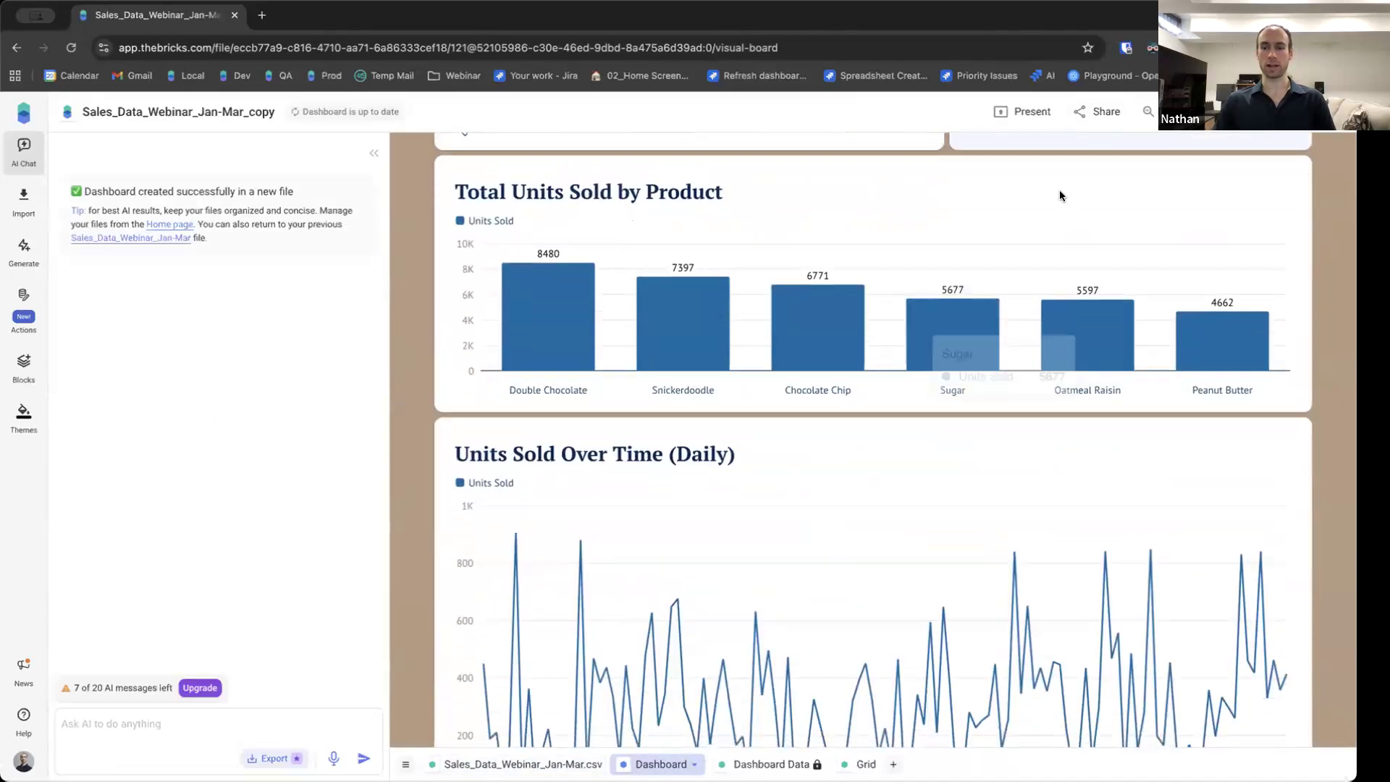
left_click(1096, 111)
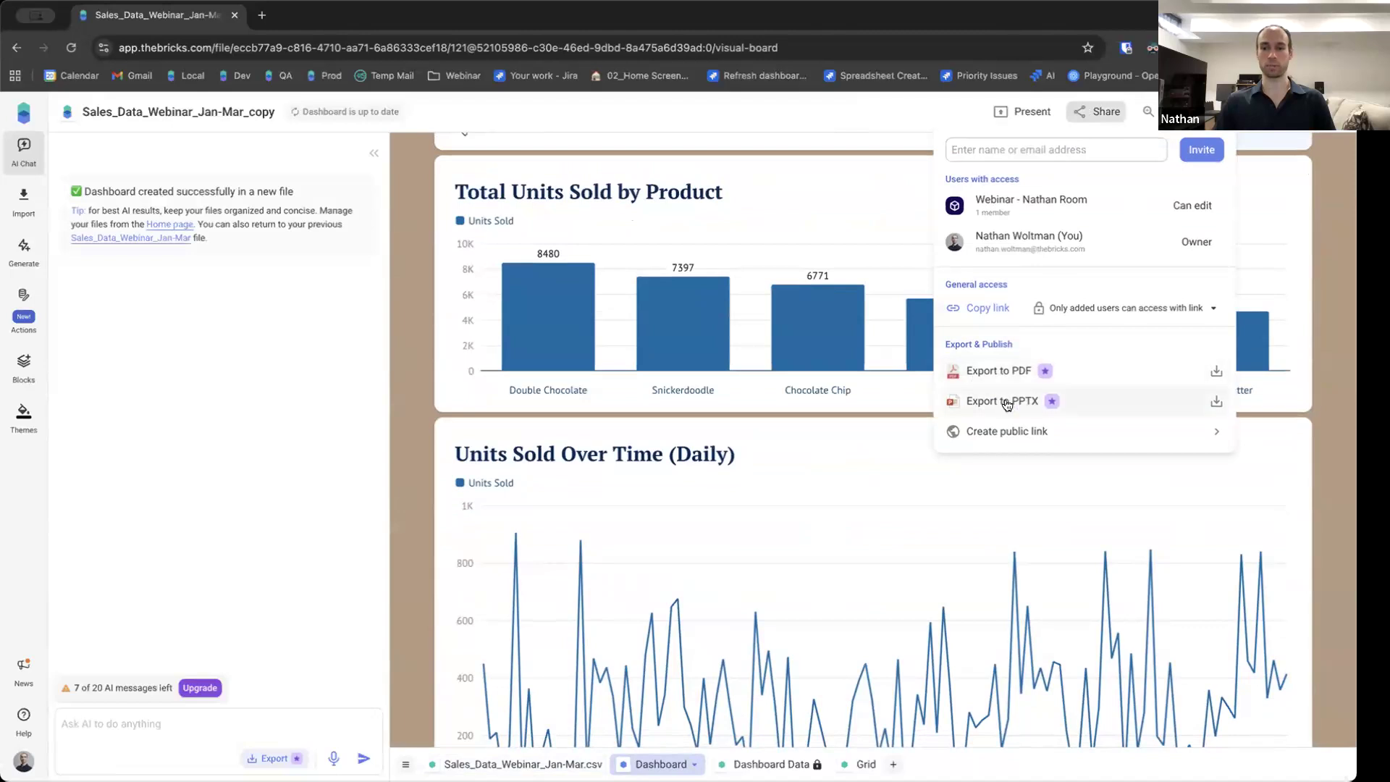
left_click(845, 99)
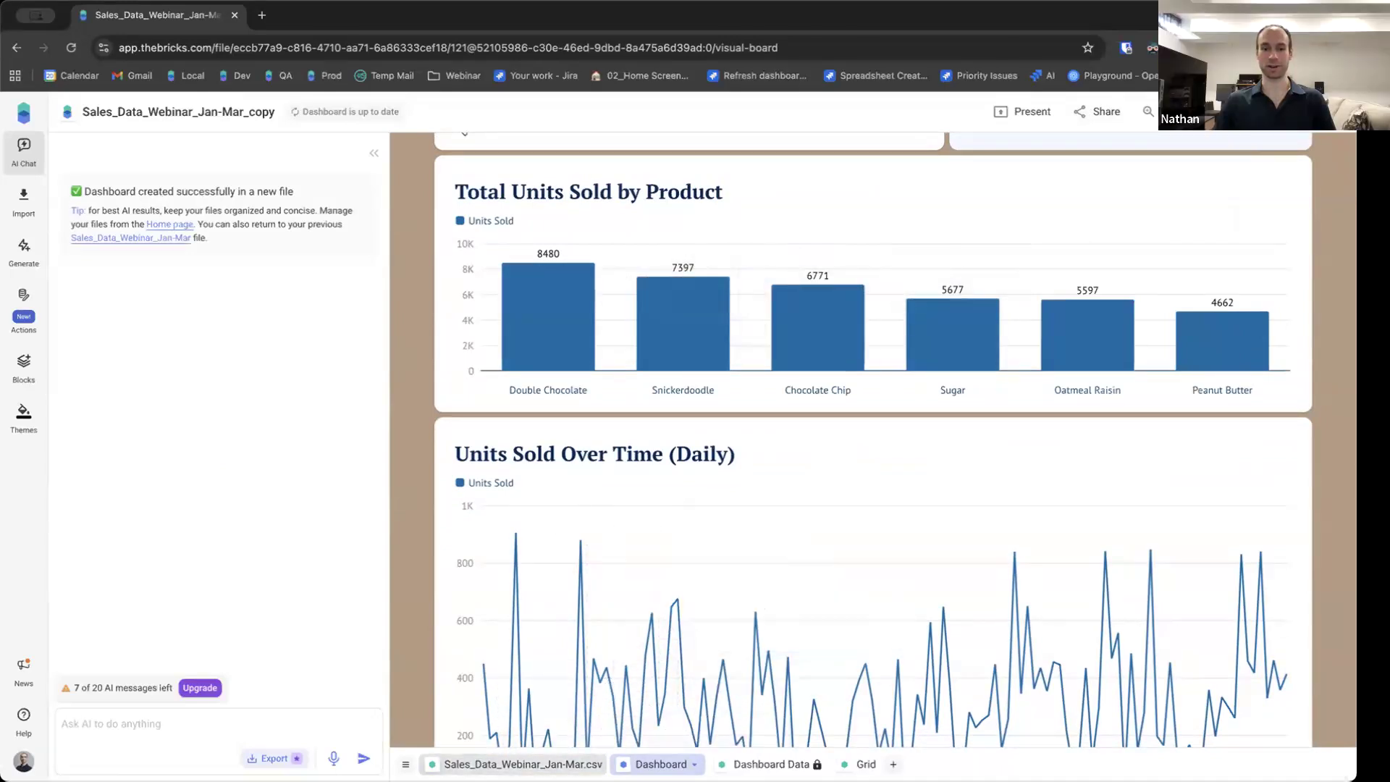
Return to the home page and open the original Sales_Data_Webinar_Jan-Mar file.
left_click(552, 763)
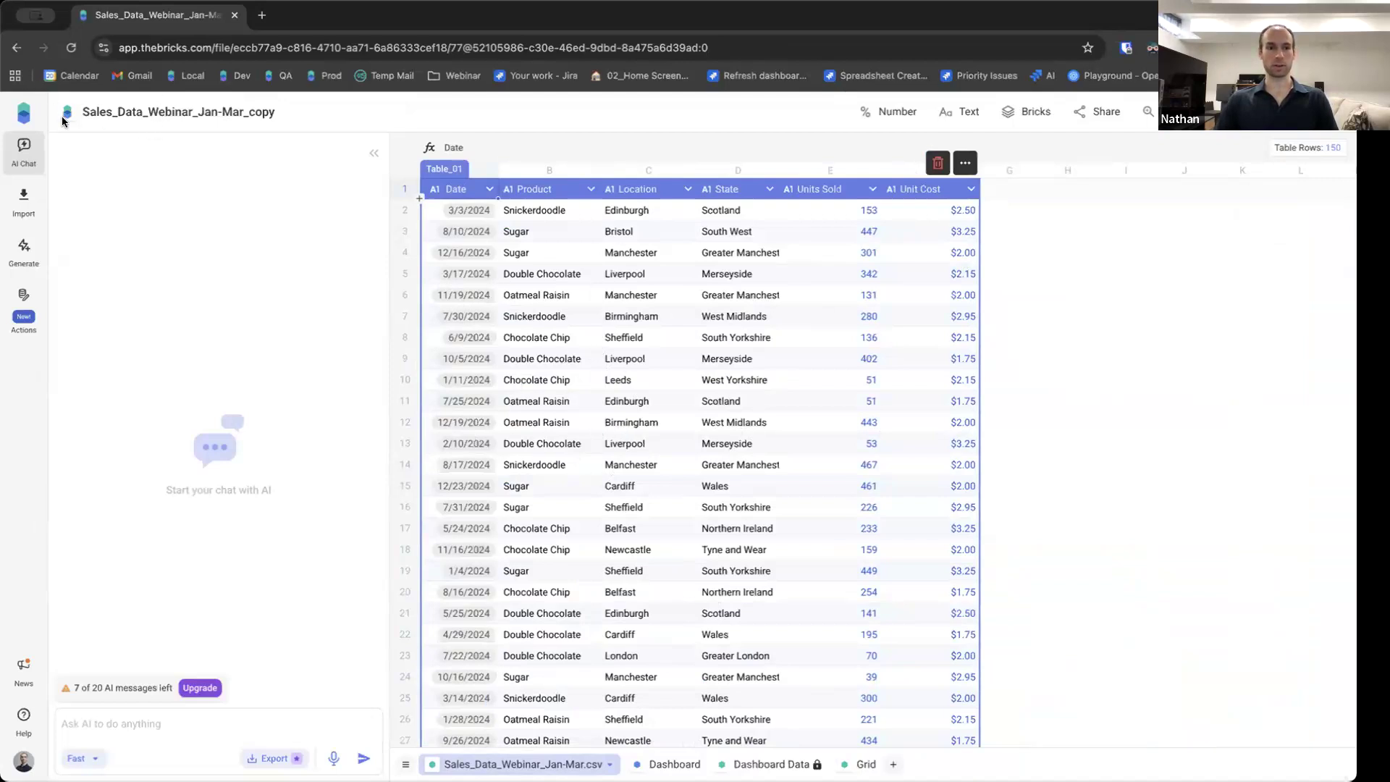
left_click(22, 114)
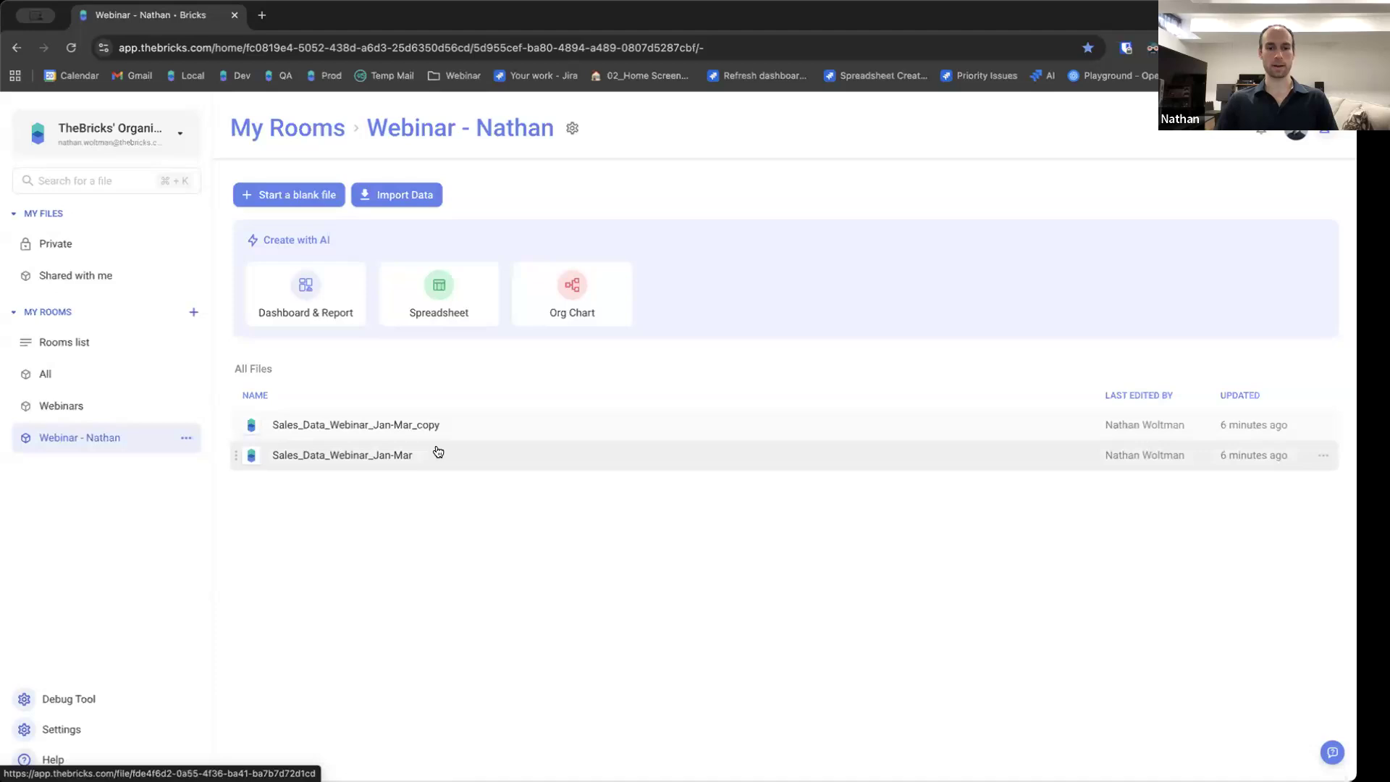
left_click(399, 456)
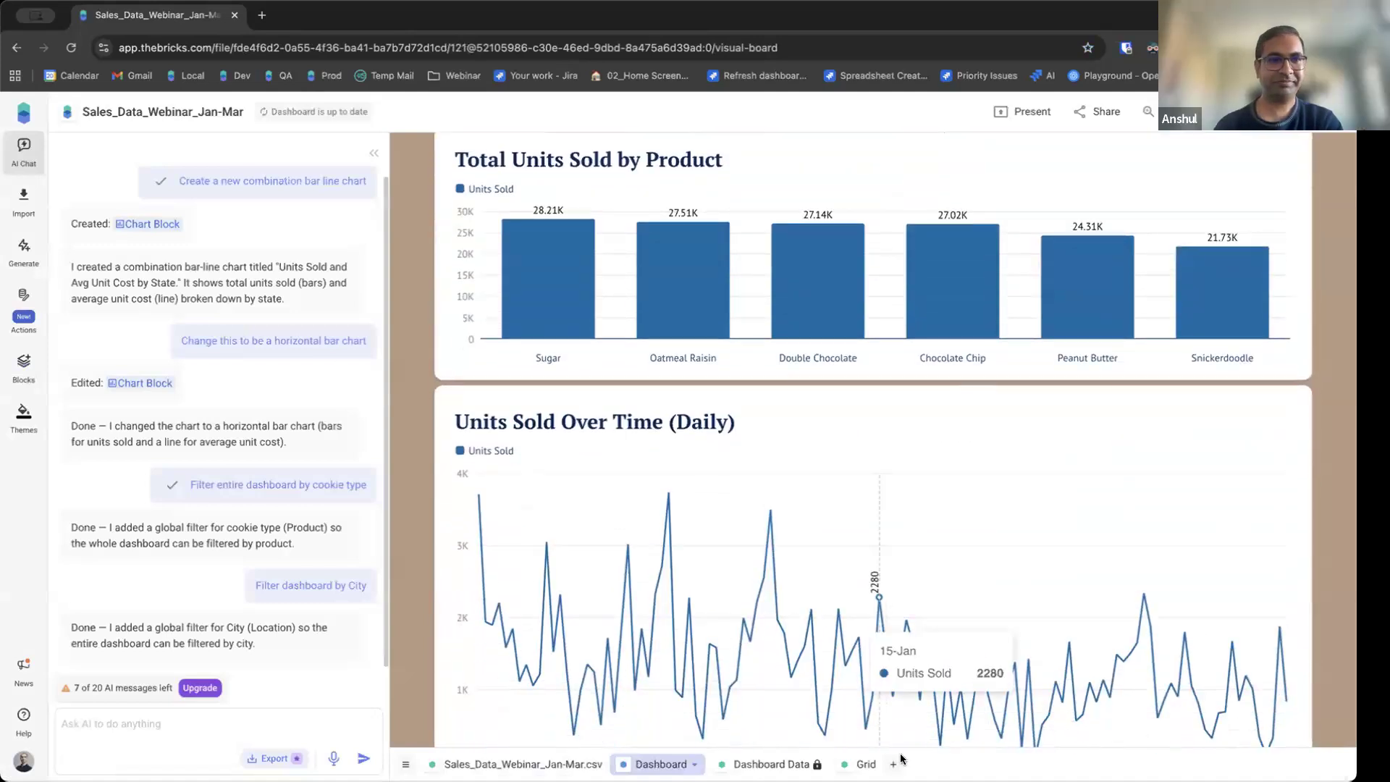
From the Grid sheet, import Sales_Data_April_2024.csv into the current file as a new table.
left_click(862, 763)
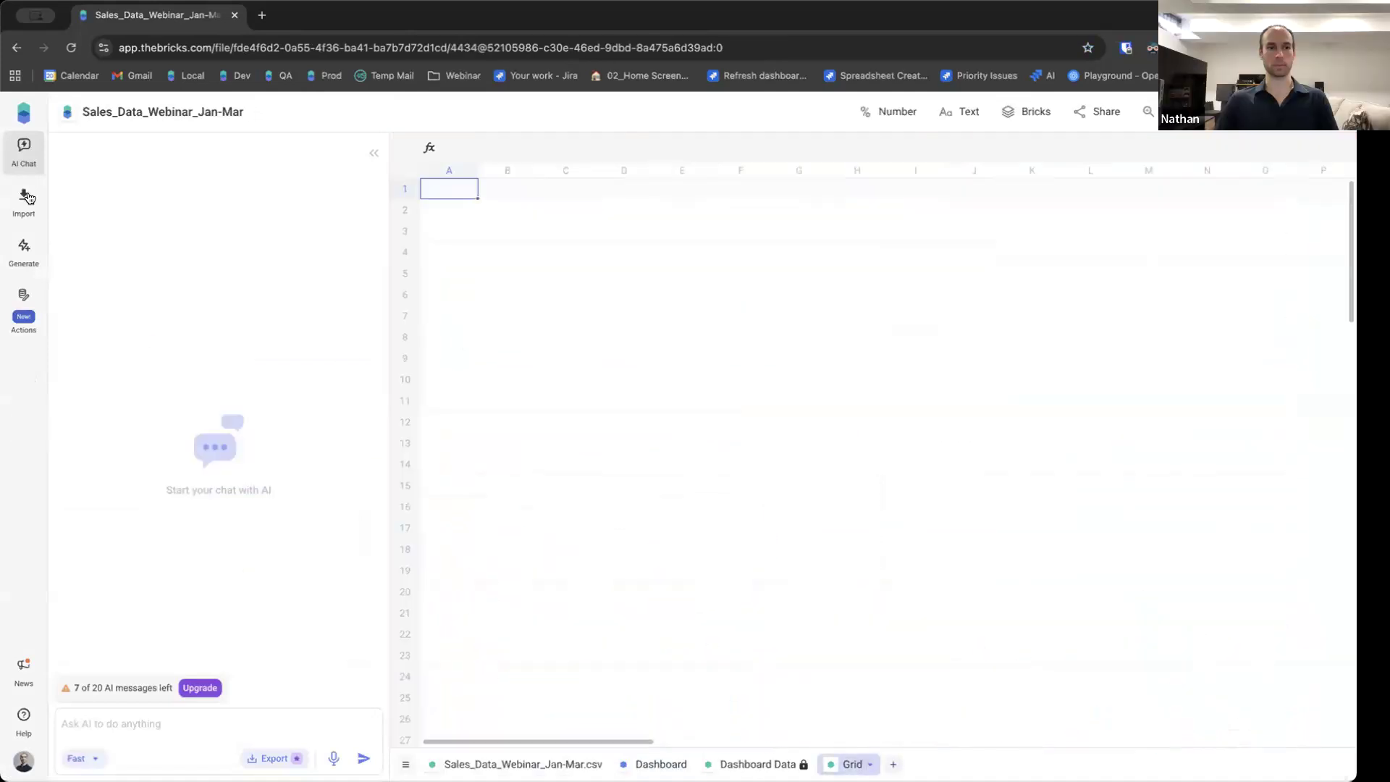
left_click(25, 196)
left_click(486, 512)
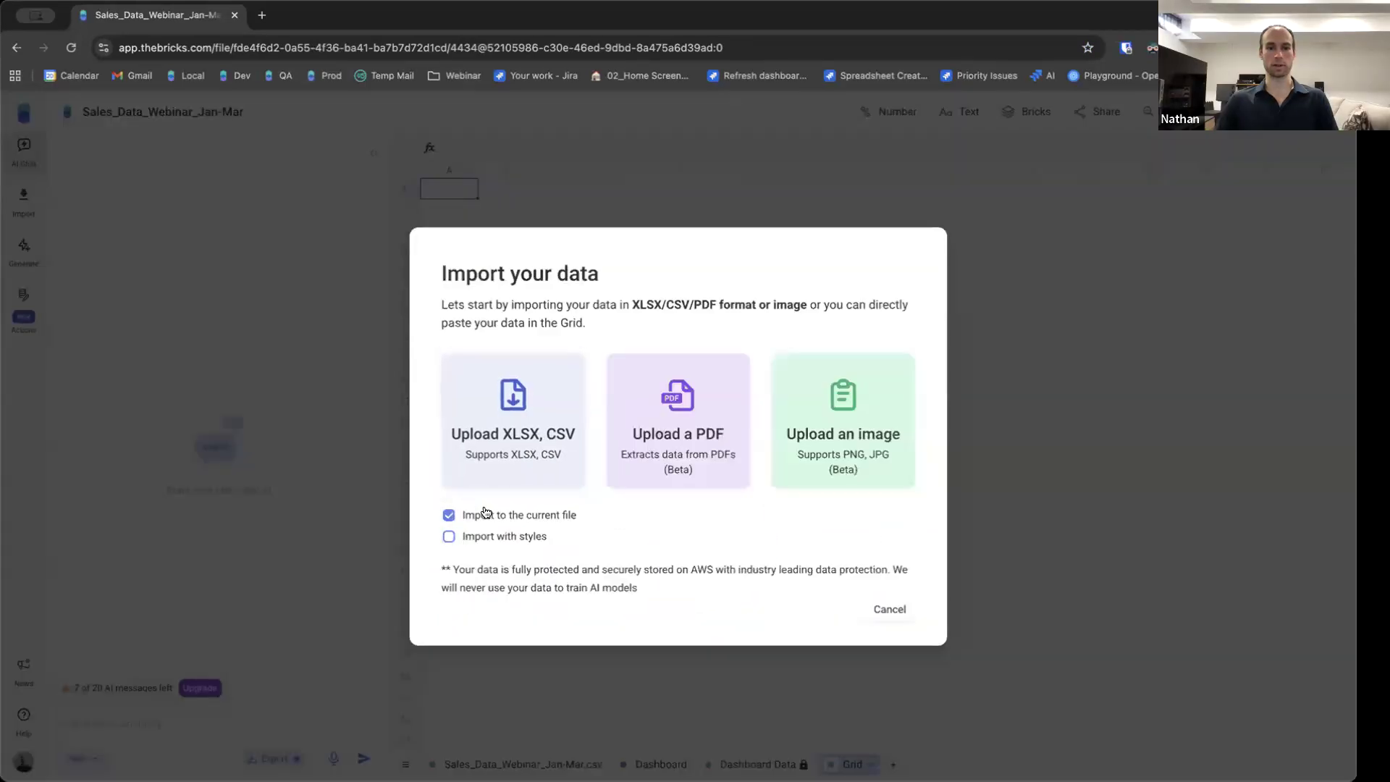
left_click(507, 431)
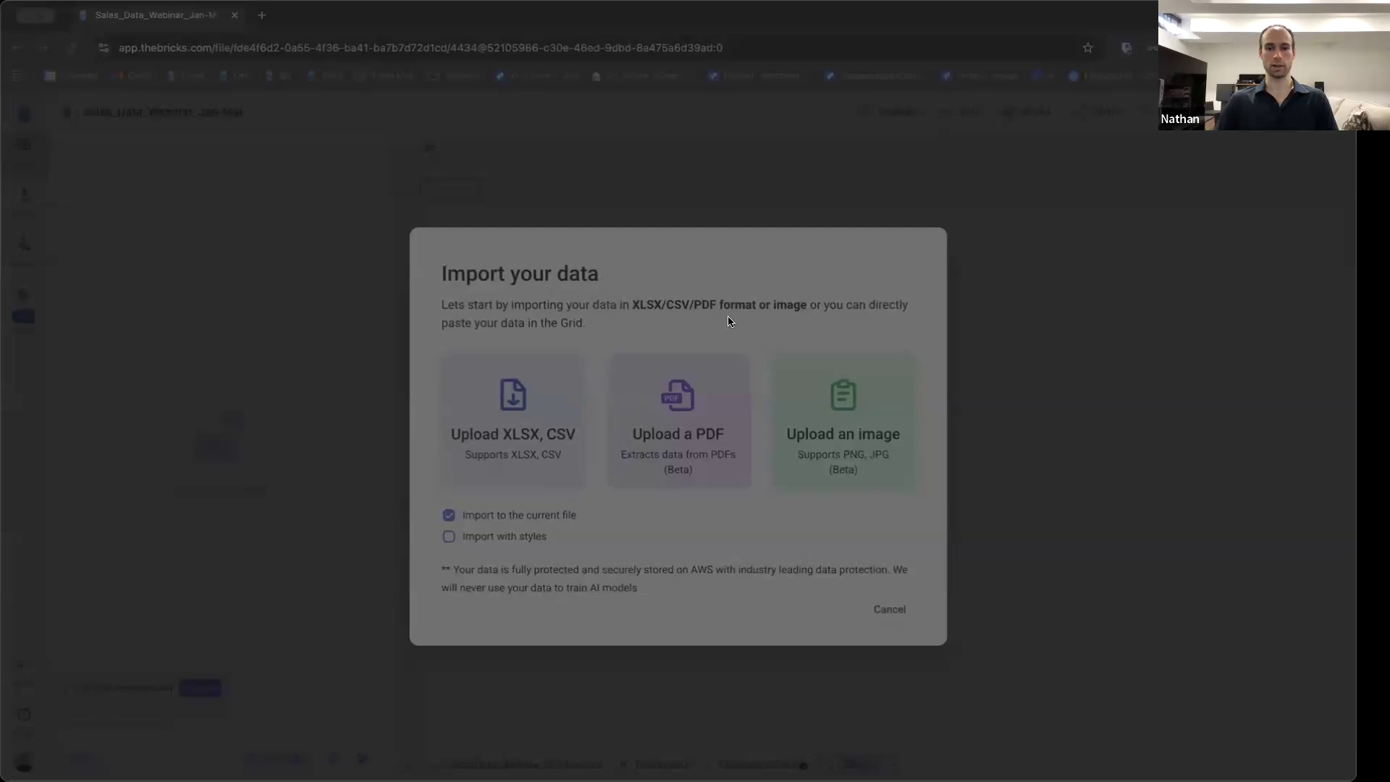
left_click(935, 537)
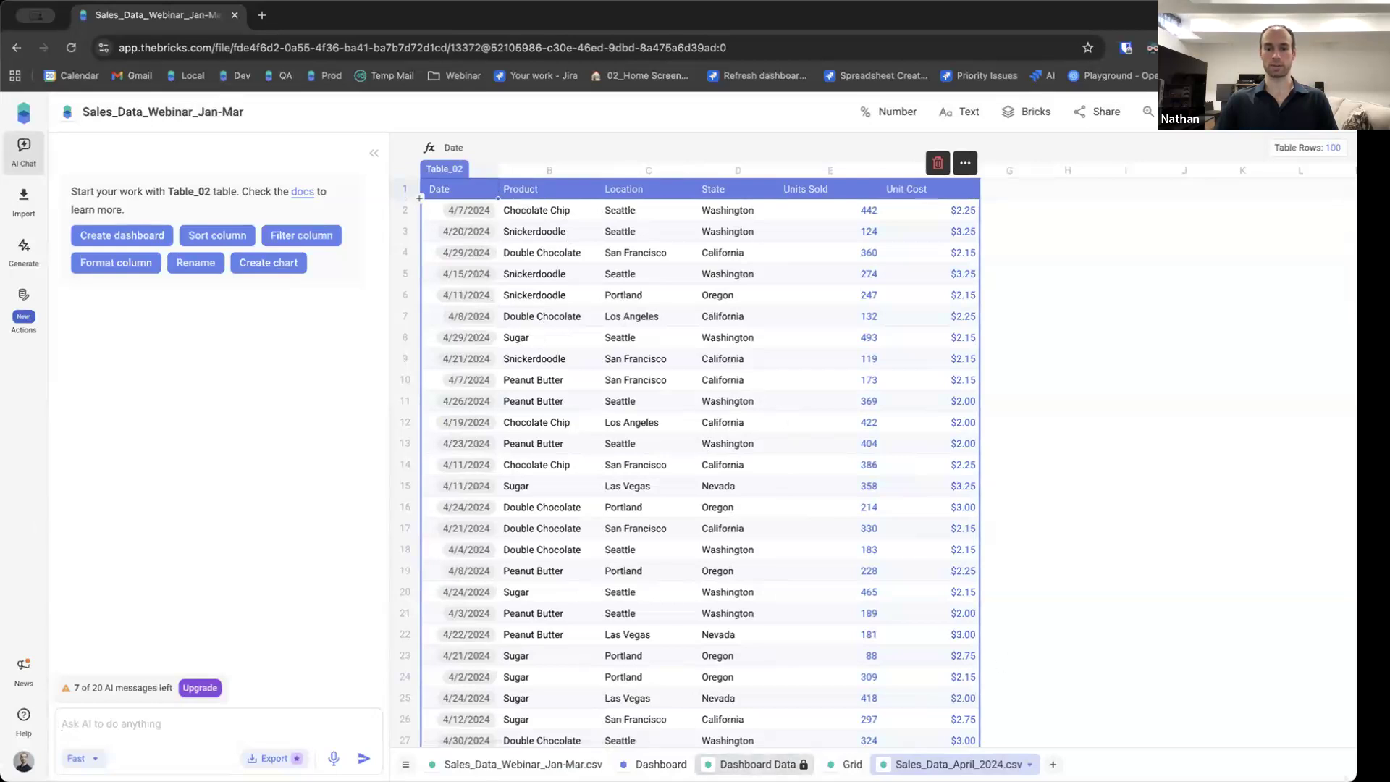
Review the Jan-Mar table and the Actions options for replacing or adding table data, then return to the April sheet.
left_click(522, 764)
scroll(634, 498, "down", 2)
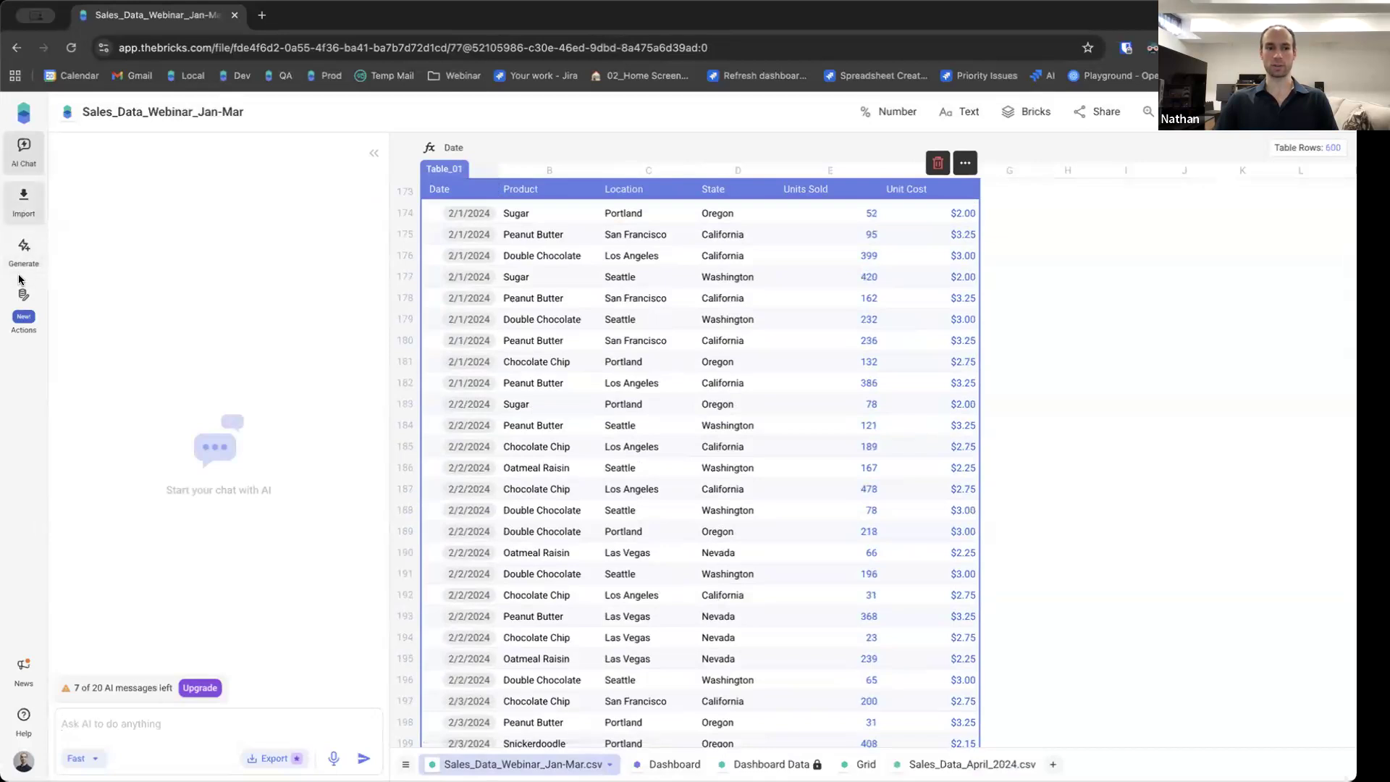
left_click(24, 304)
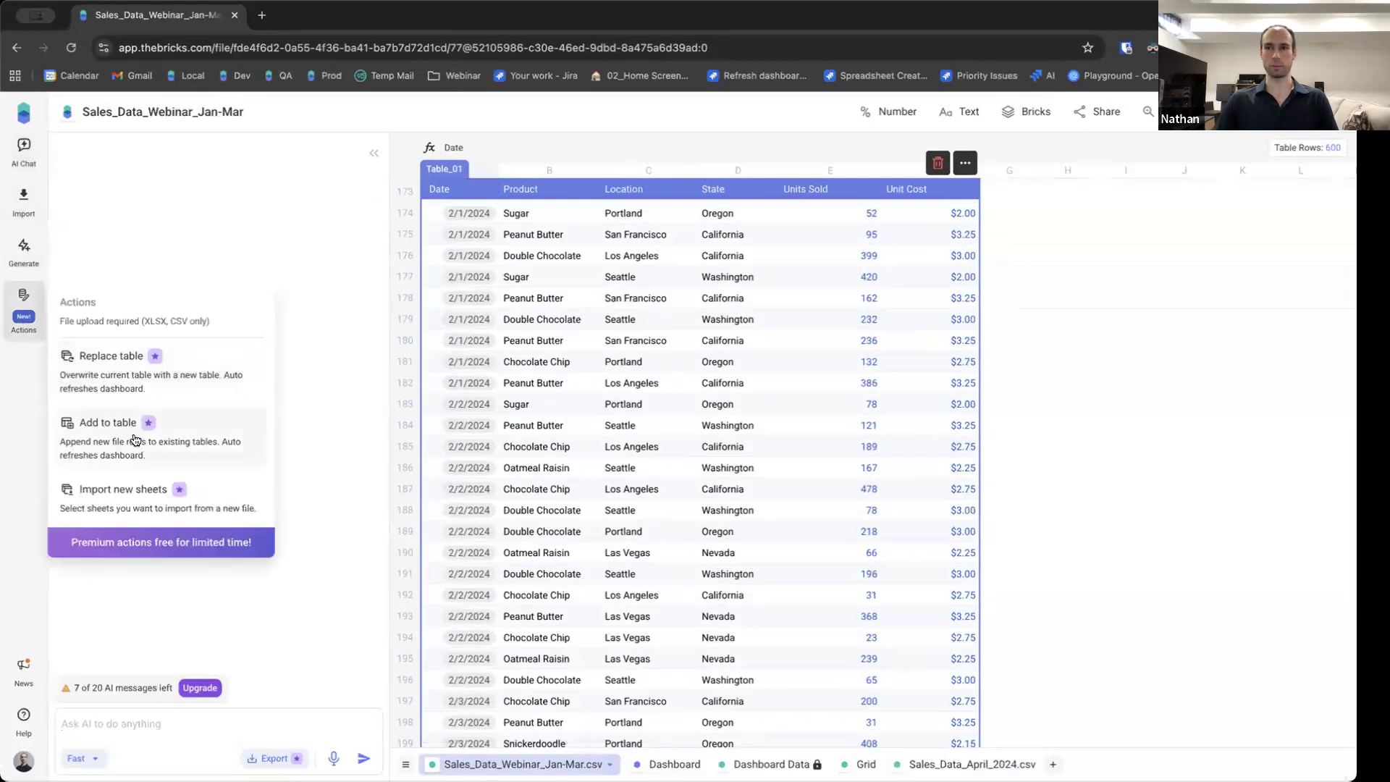
left_click(1055, 411)
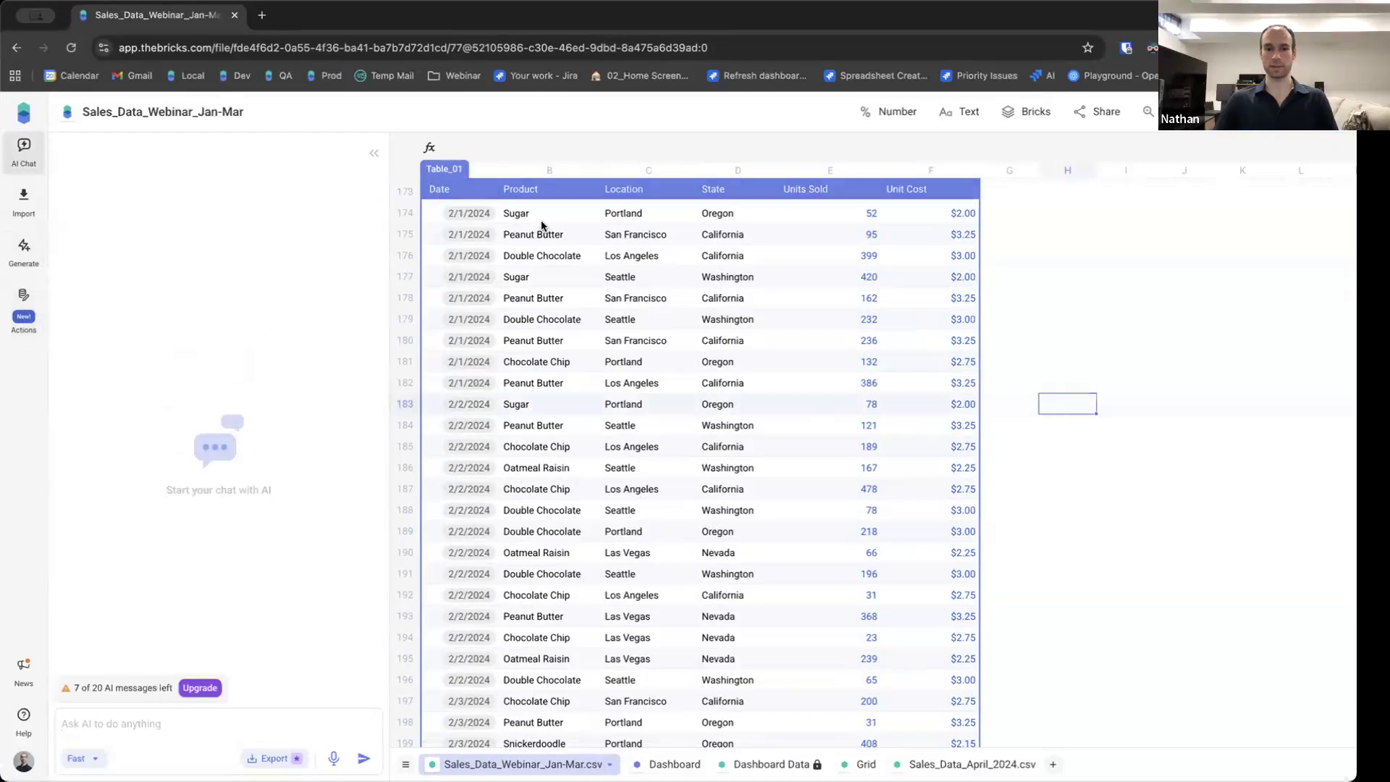
left_click(983, 760)
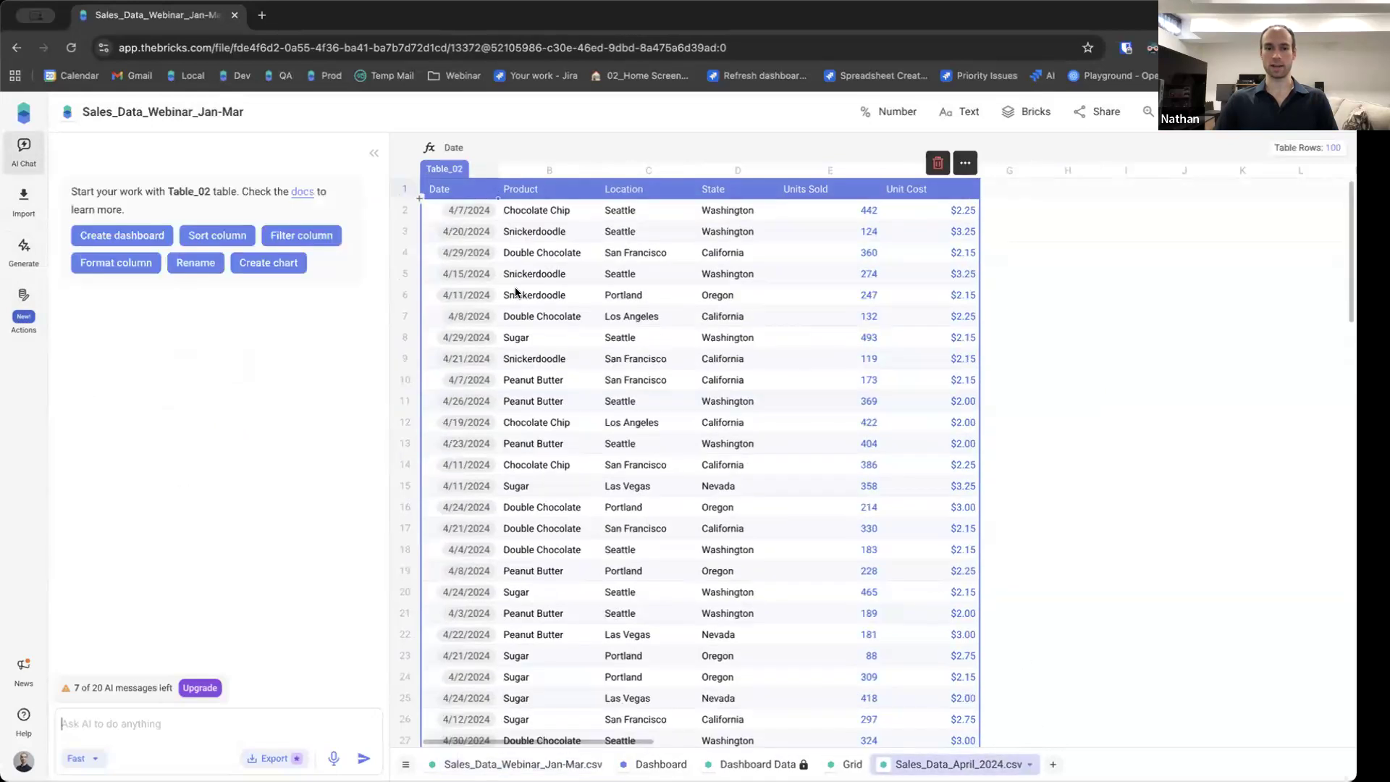
Write the AI prompt "Create a dashboard from Table_01 and Table_02 and focus only on showing data for Washington".
left_click(208, 716)
type("Cre")
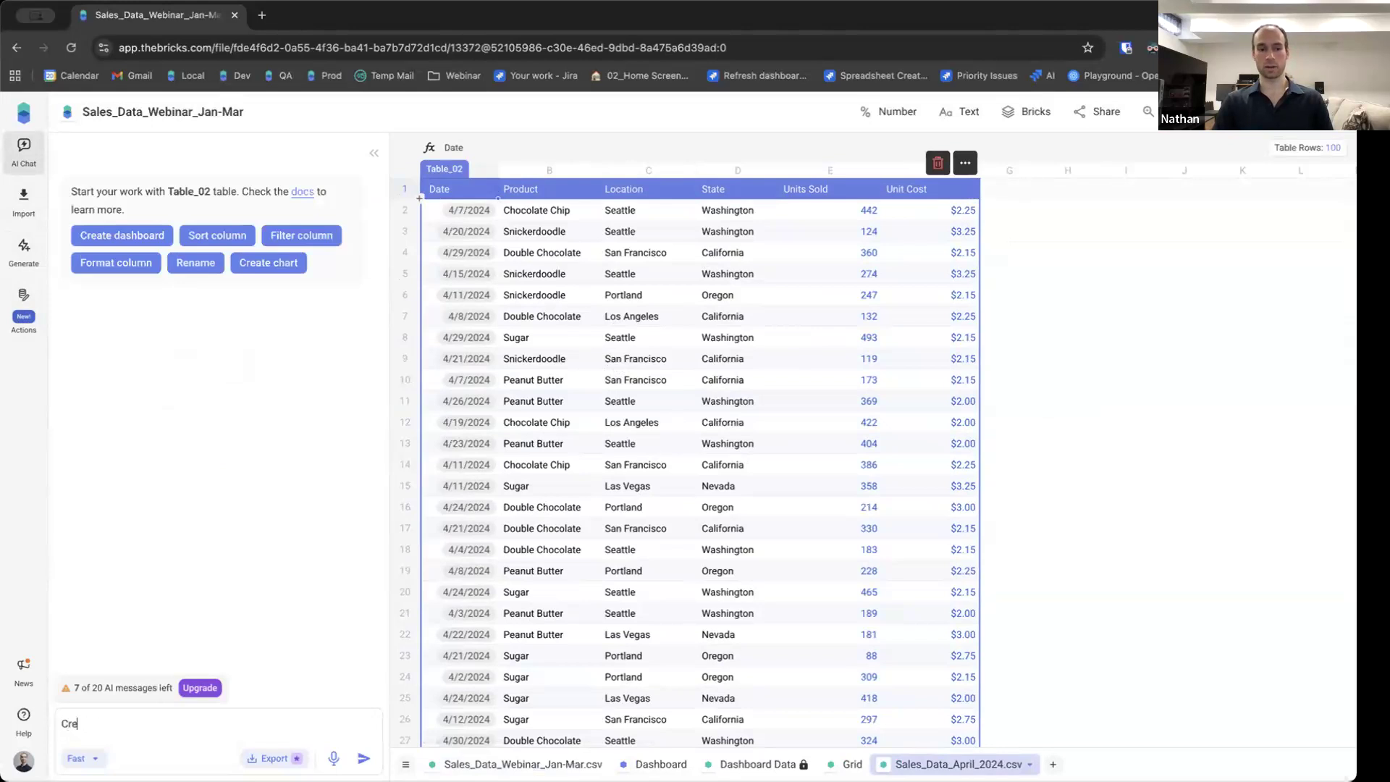
type("ate a dashboard f")
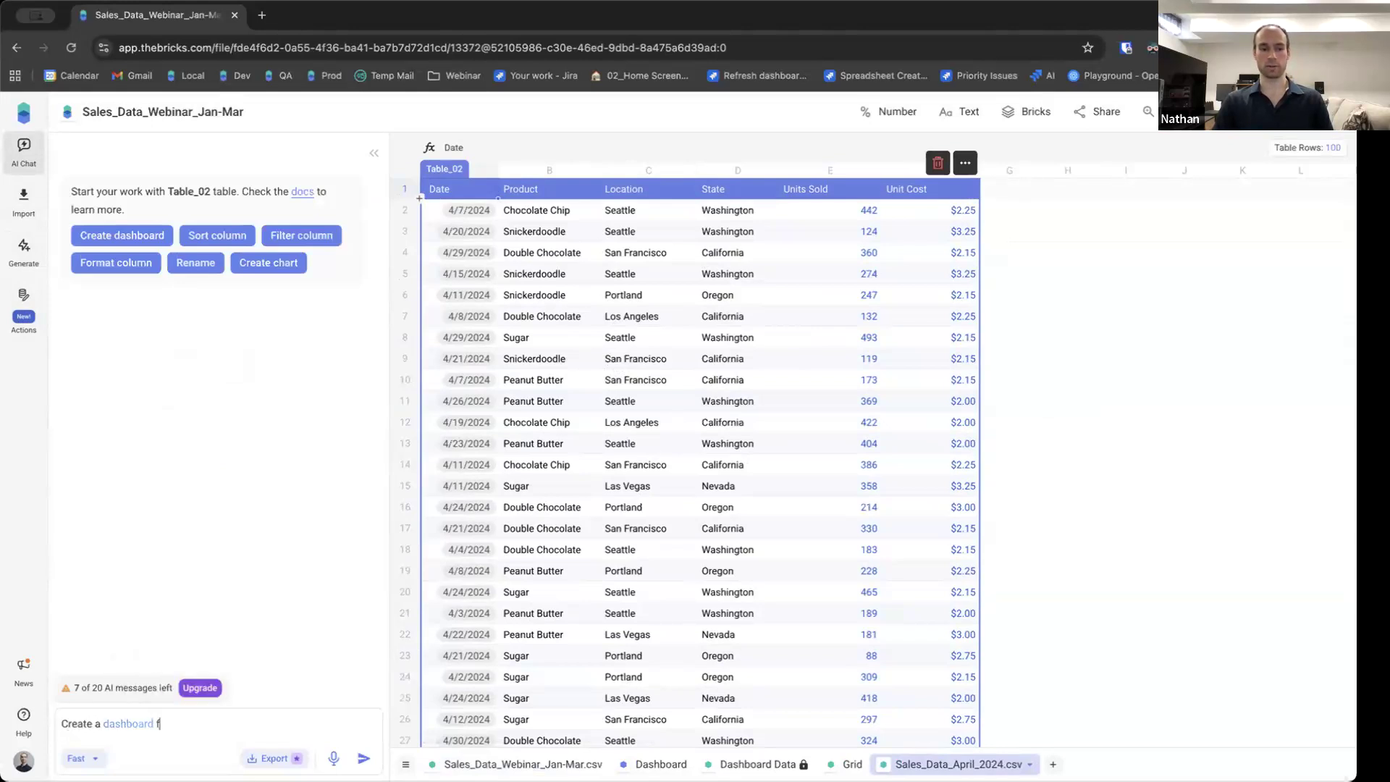
type("rom Tab")
key("Down")
key("Return")
type("and Tab")
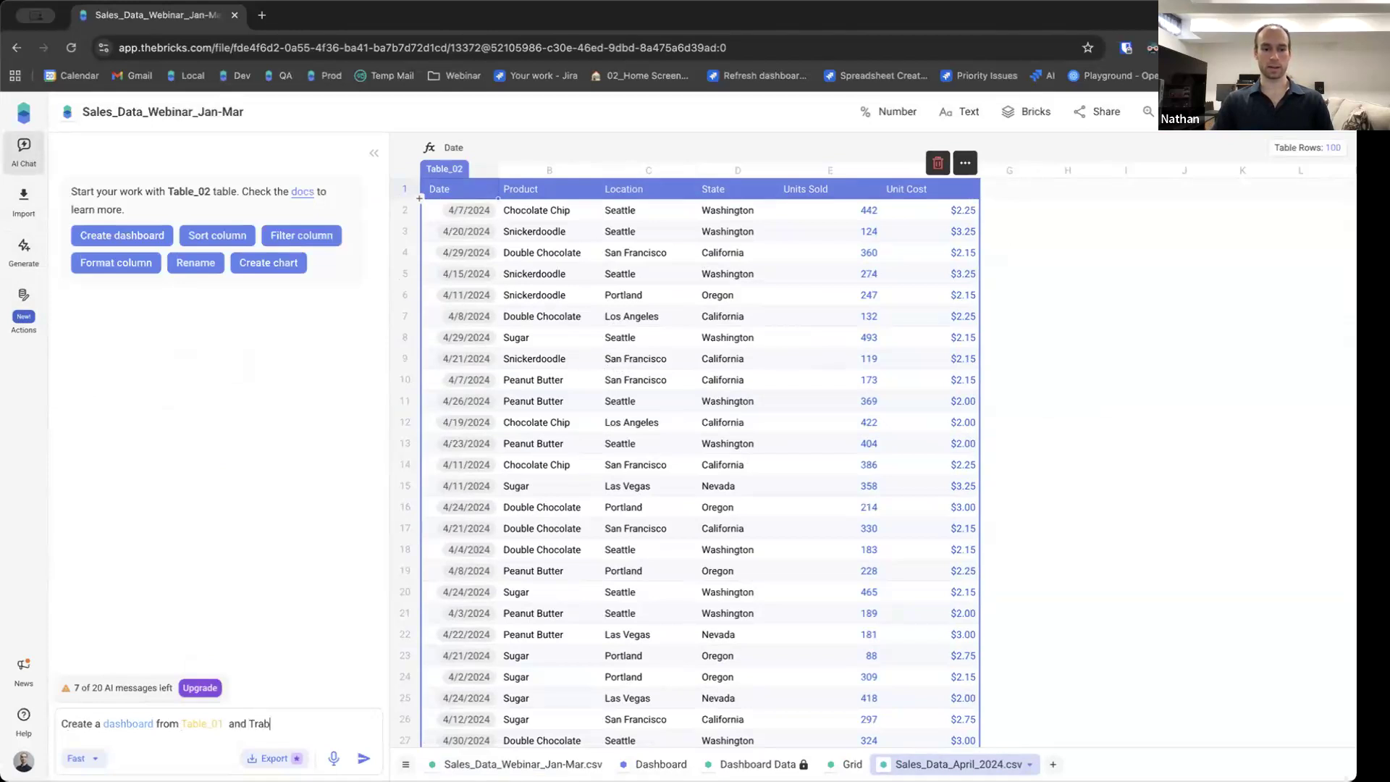
key("Return")
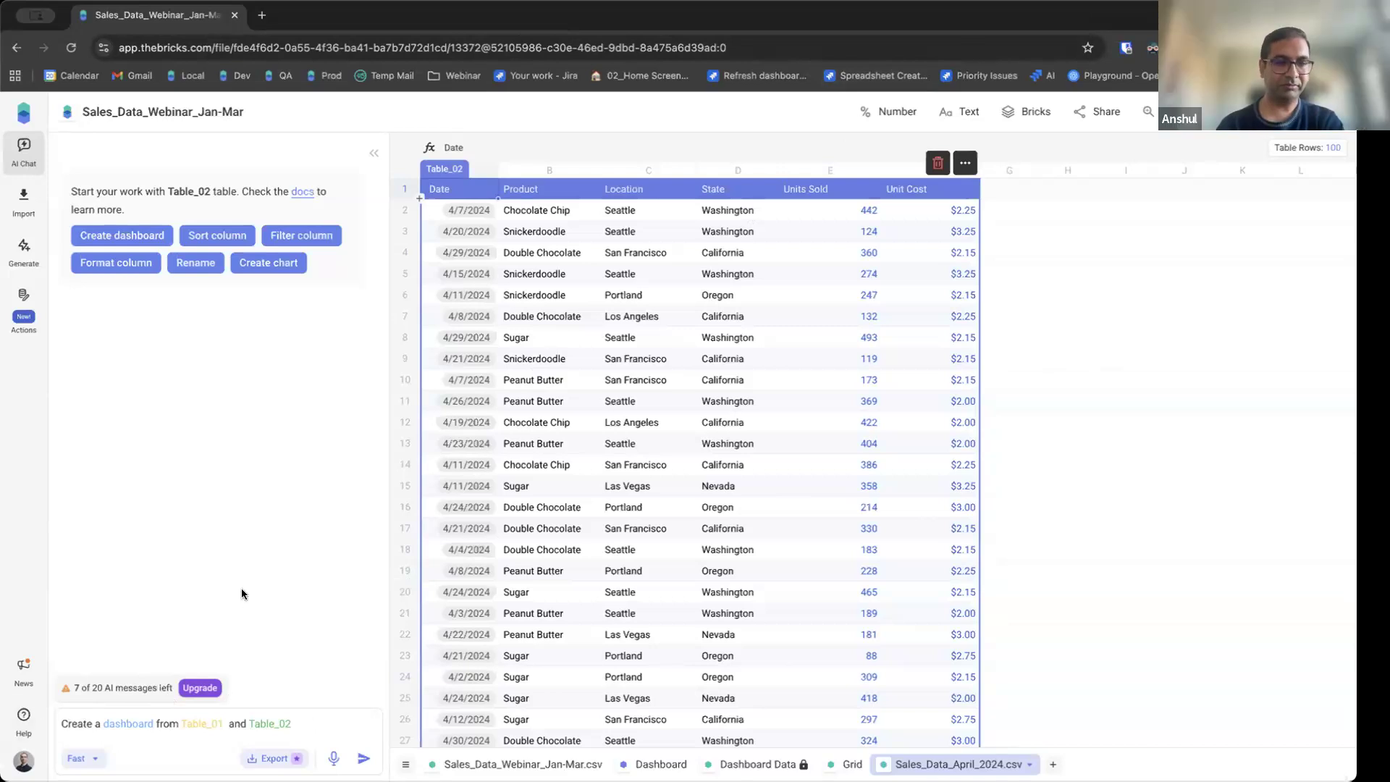
type("and")
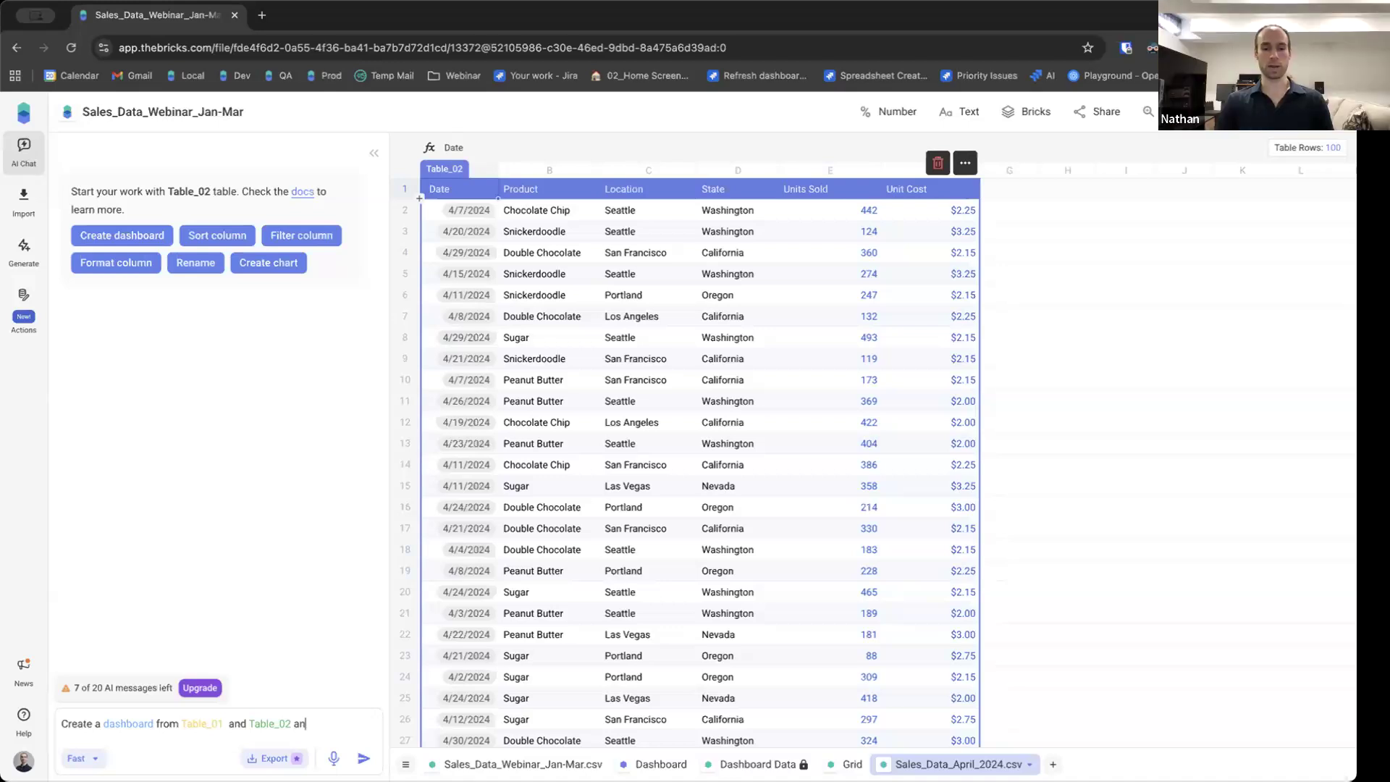
type(" focus only on showing data fo")
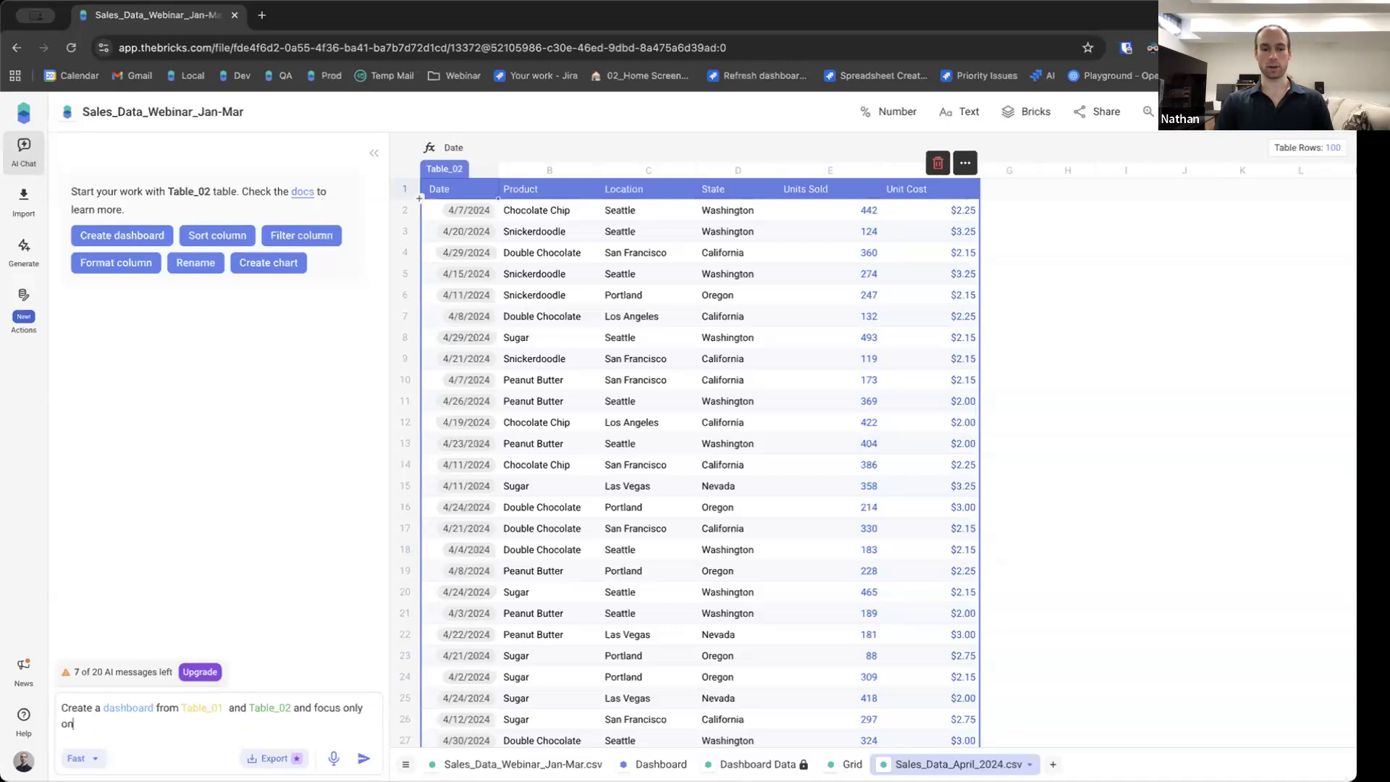
type("r Washington")
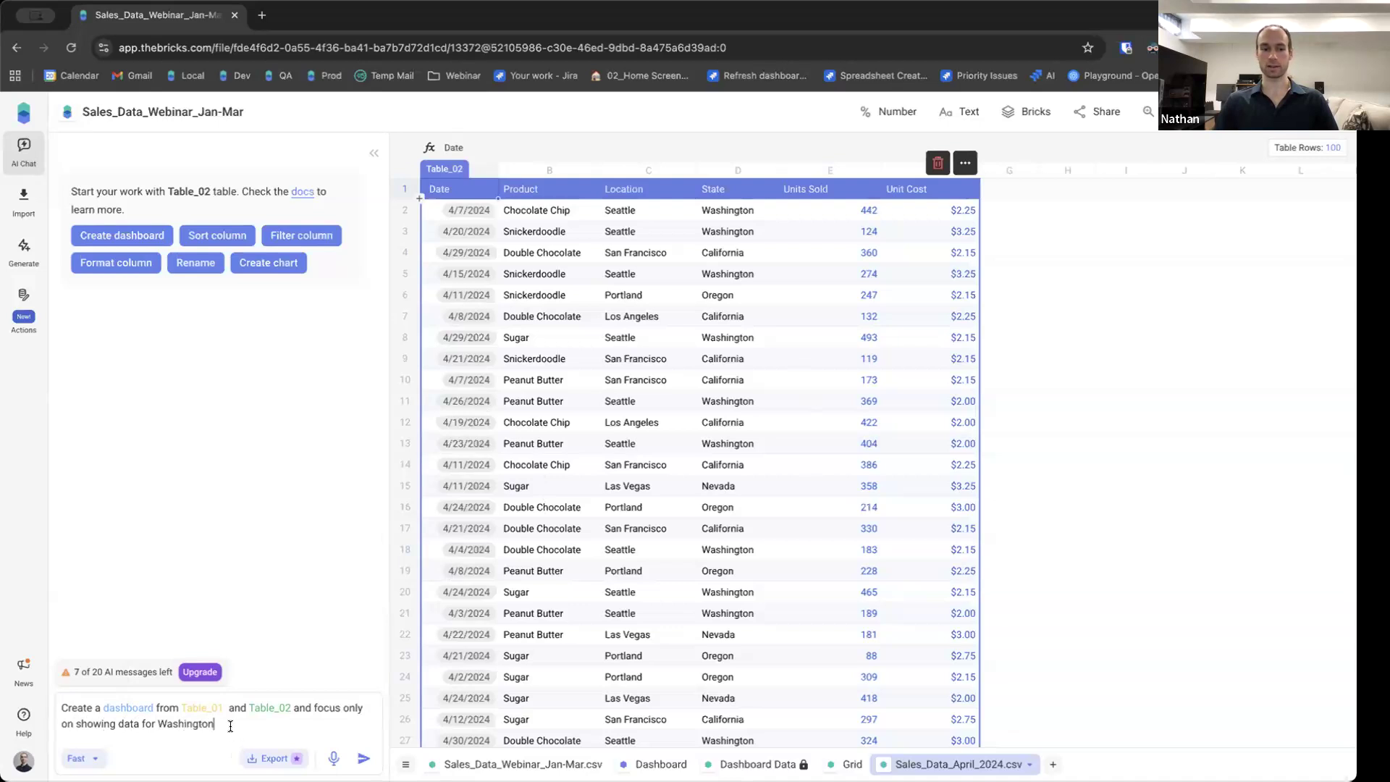
left_click_drag(214, 723, 44, 697)
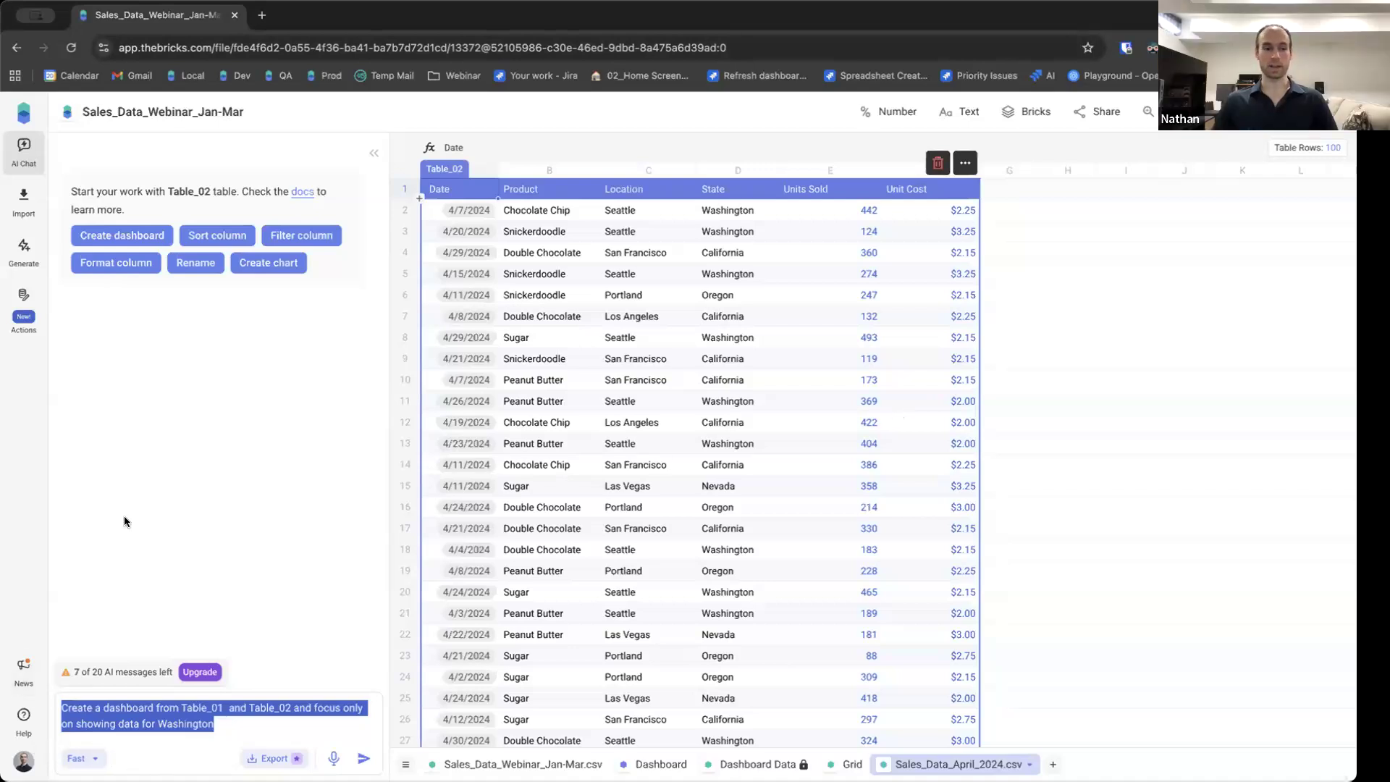
Open the Help panel to view its documentation and tutorials, then close it.
left_click(22, 716)
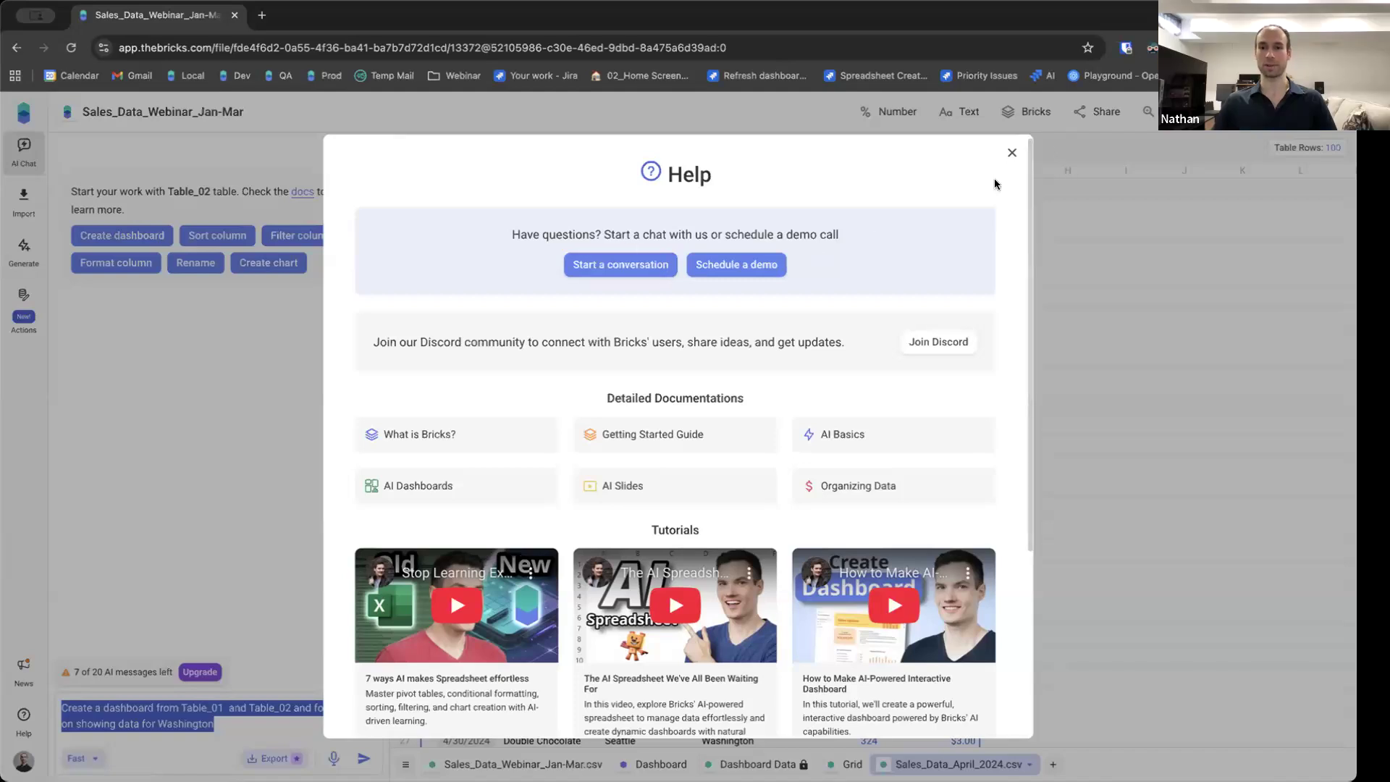
left_click(1008, 153)
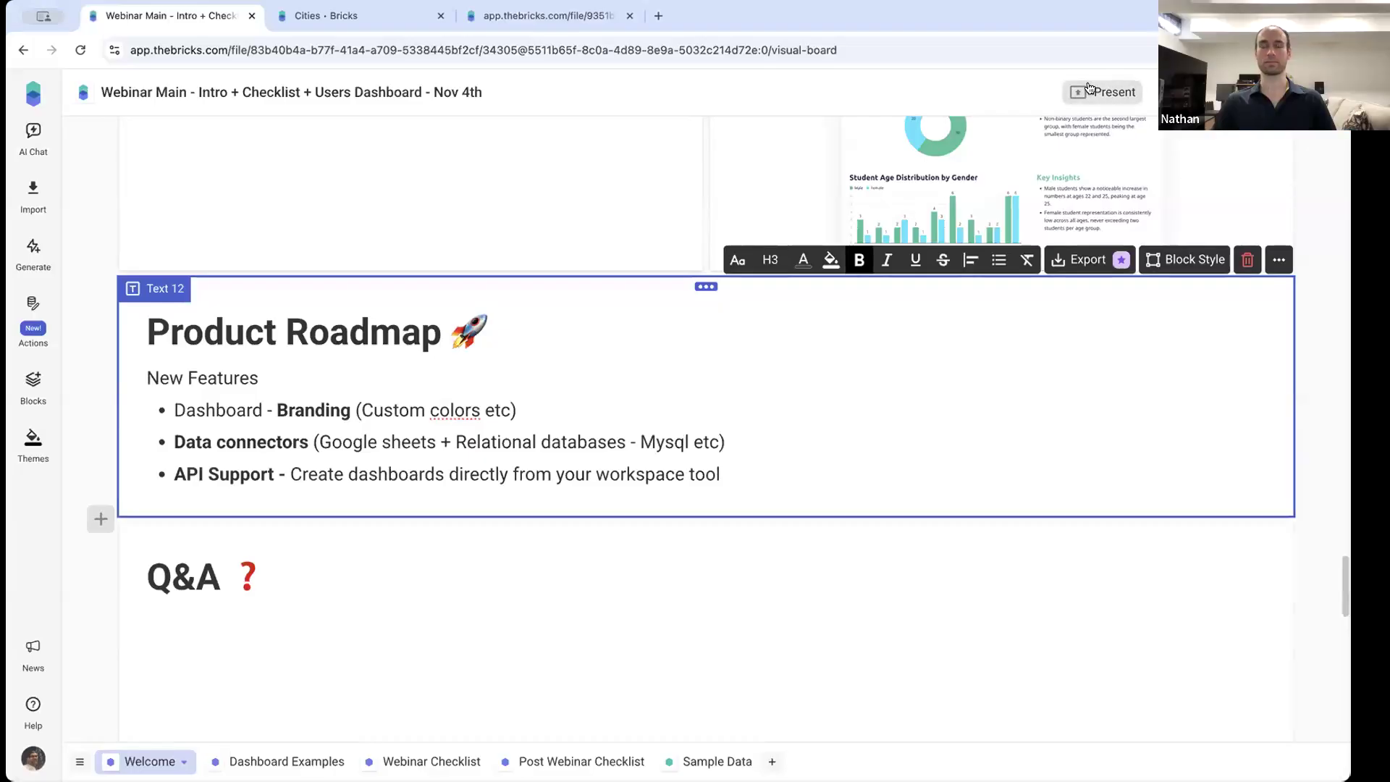
Switch to the Webinar Main file and present its slides through to the Thank you slide.
left_click(1097, 91)
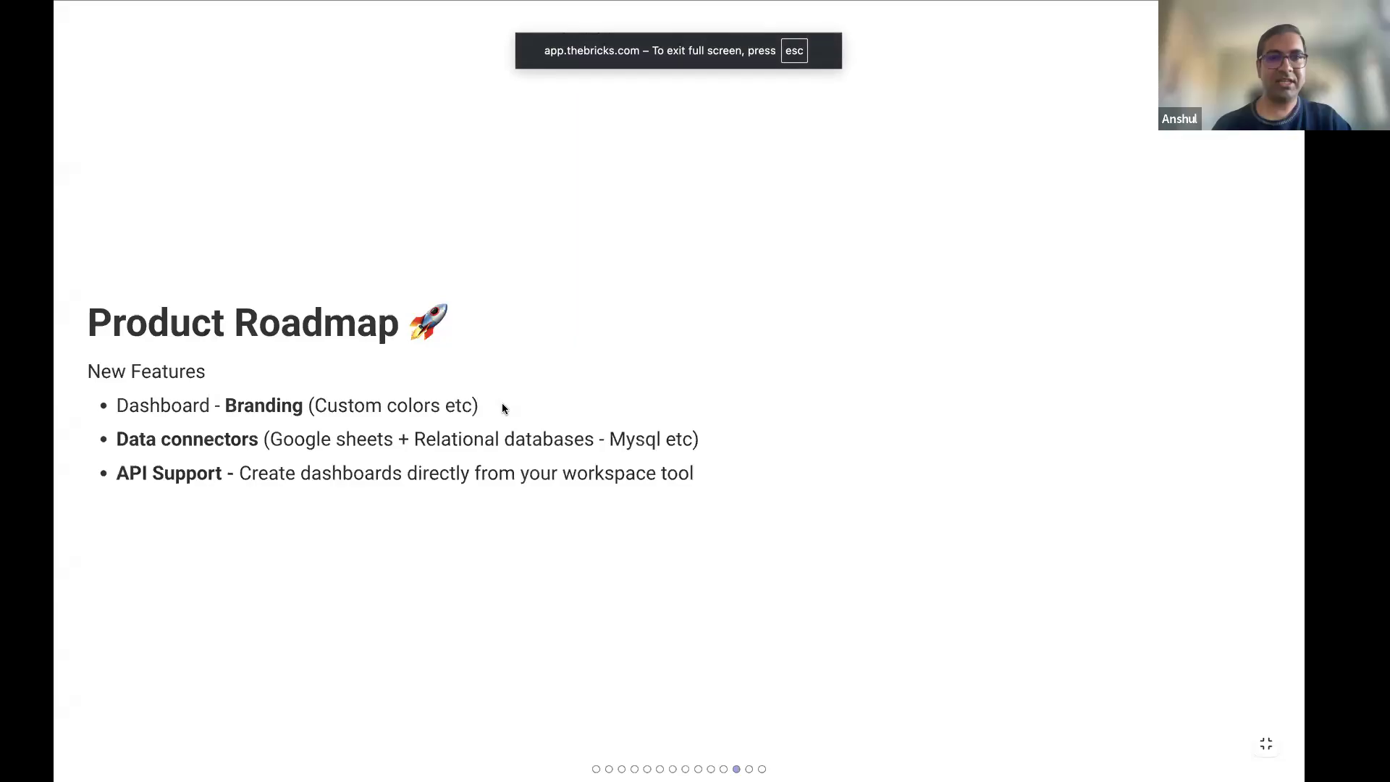
key("Right")
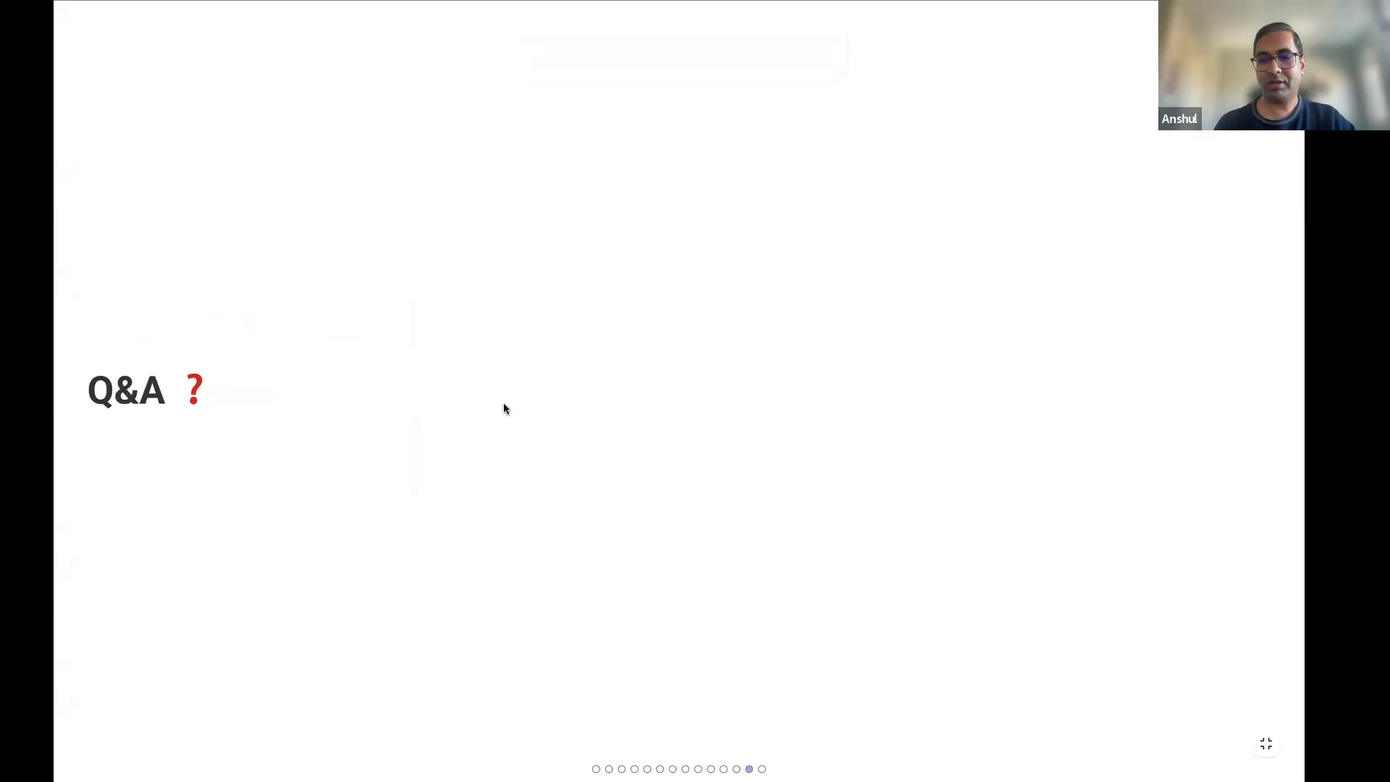
key("Right")
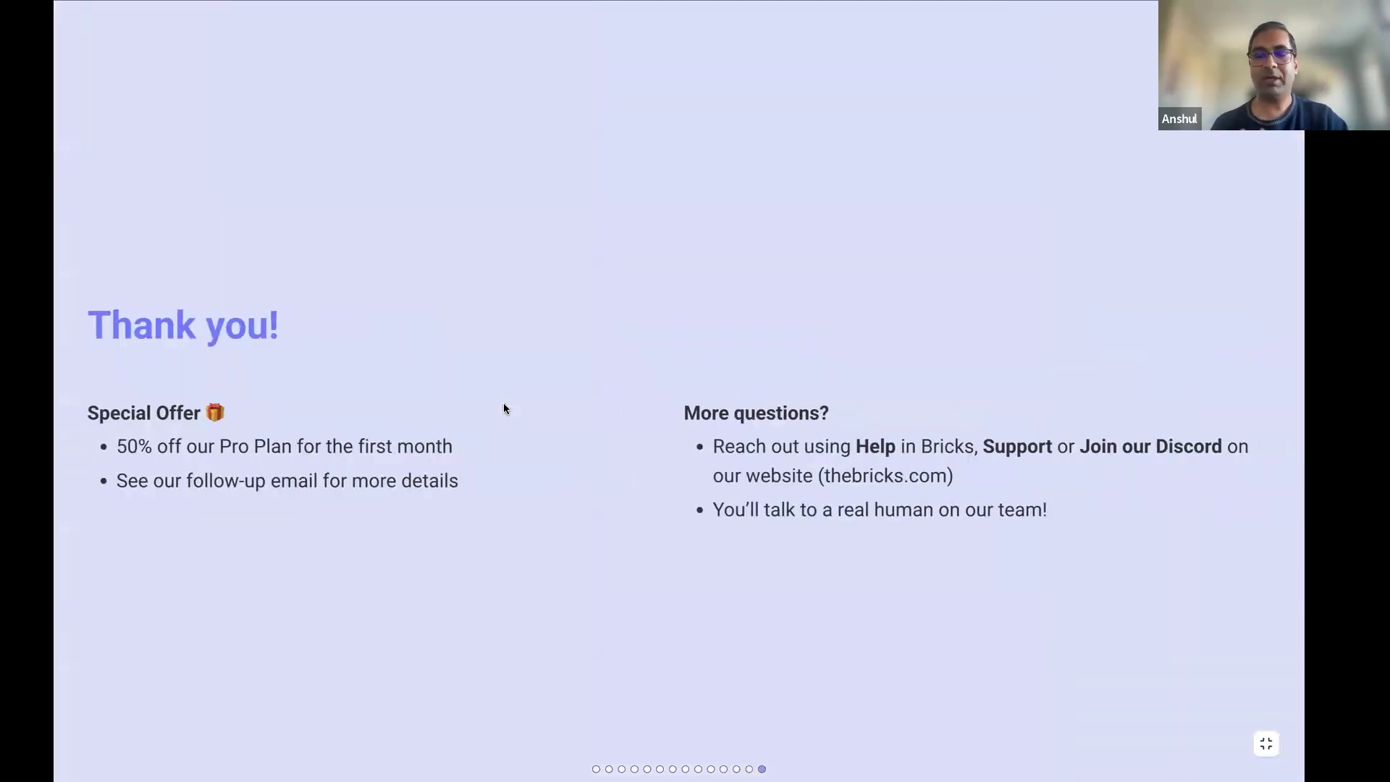